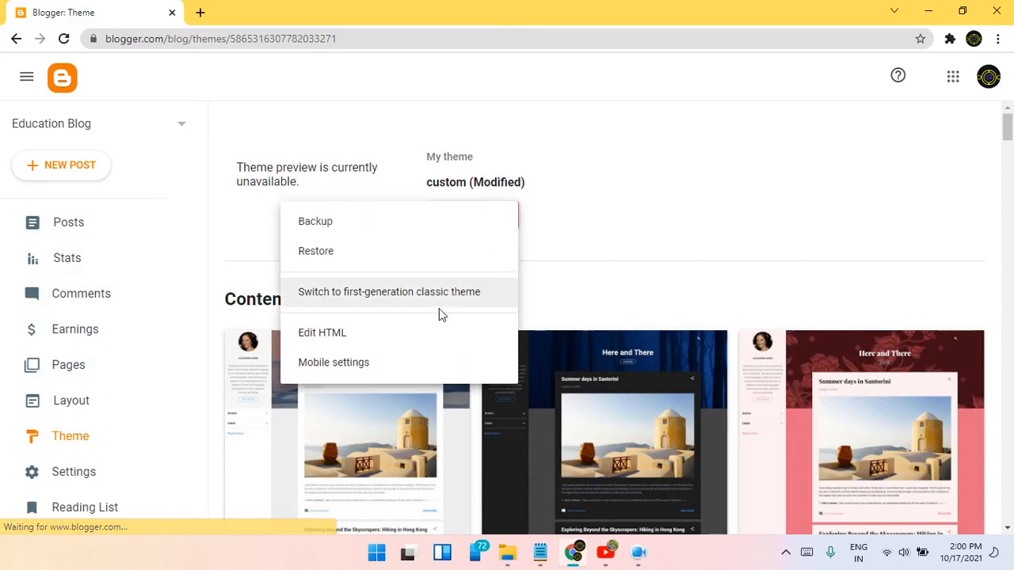
Step: Replace the blog theme's entire HTML with the copied Median UI v1.5 template code and save it
left_click(427, 335)
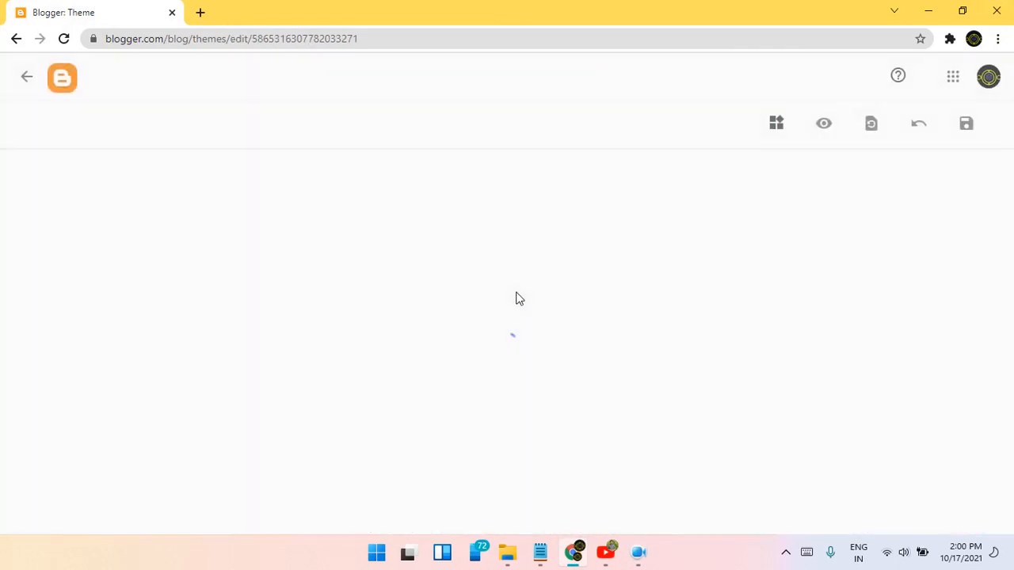
key("ctrl+a")
key("ctrl+v")
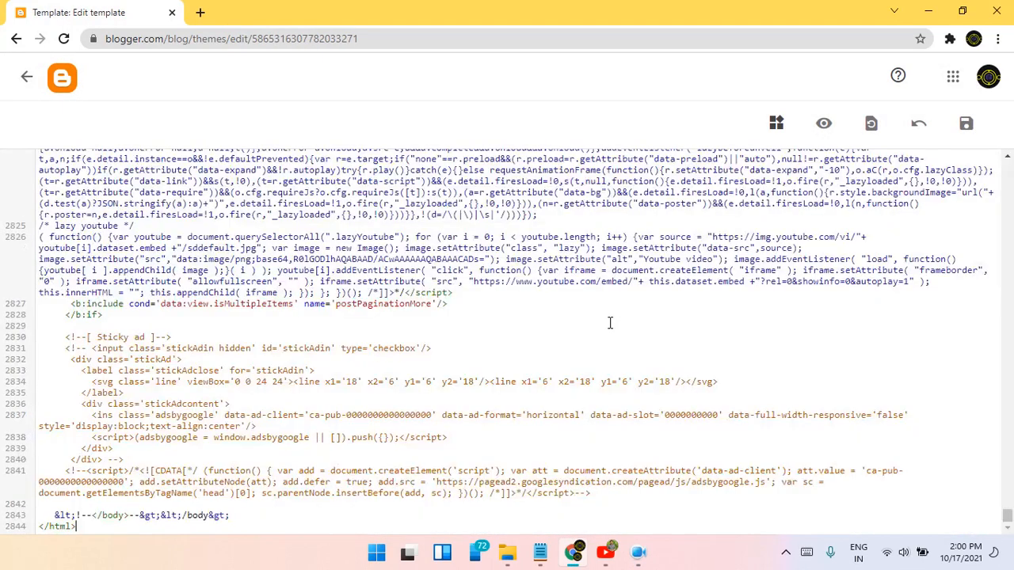
left_click(966, 124)
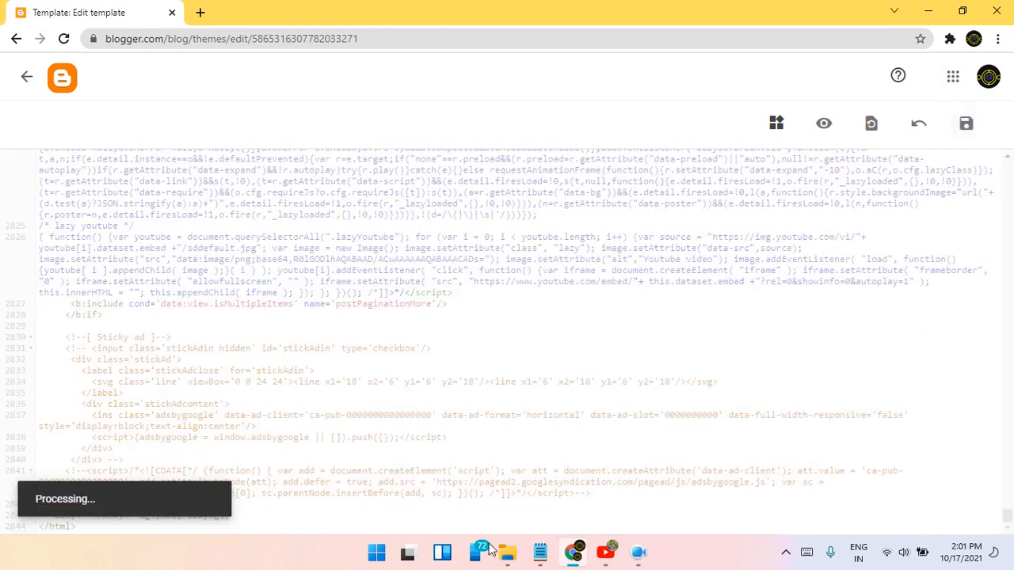
Step: Examine the Median UI v1.5 code in Notepad and the premium-theme NOTE comment near the start of the theme HTML
left_click(539, 552)
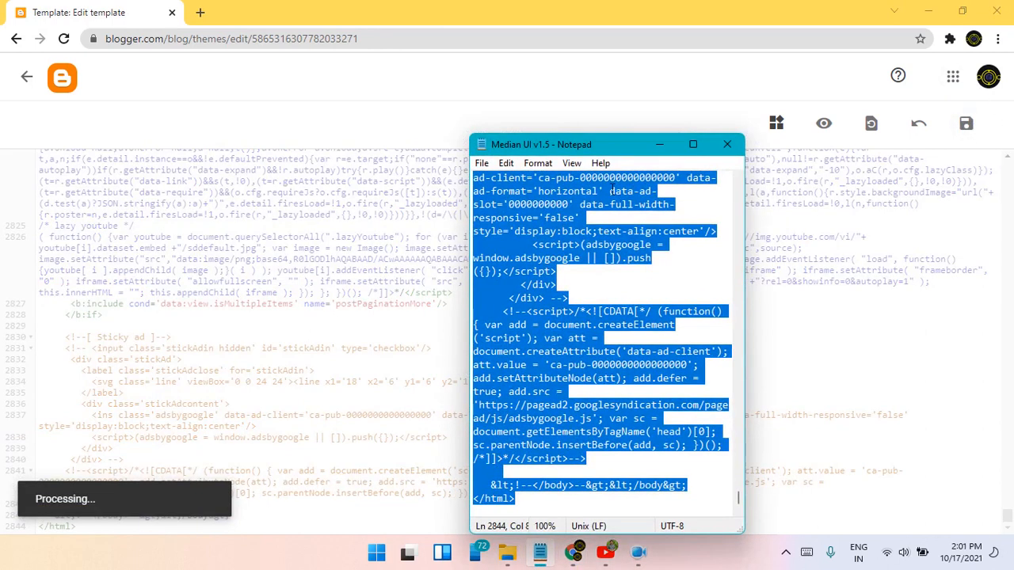
scroll(579, 193, "up", 20)
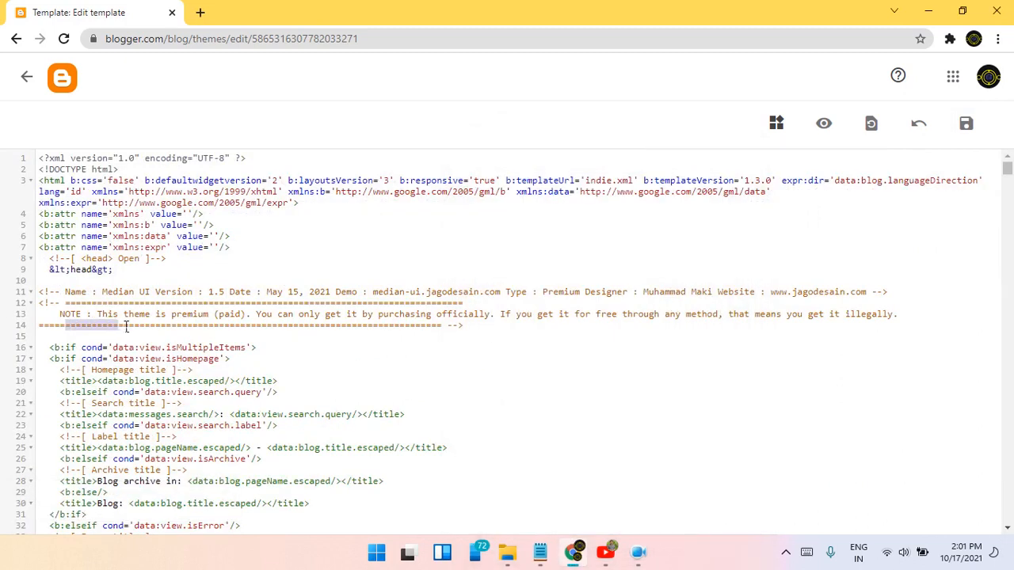
left_click_drag(126, 327, 173, 320)
left_click_drag(237, 321, 448, 314)
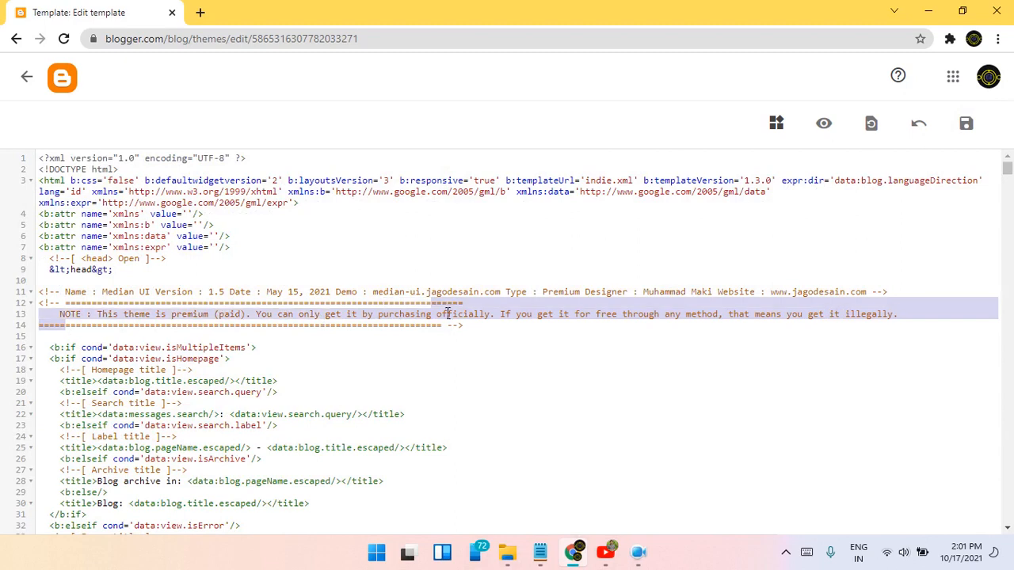
left_click_drag(590, 308, 611, 344)
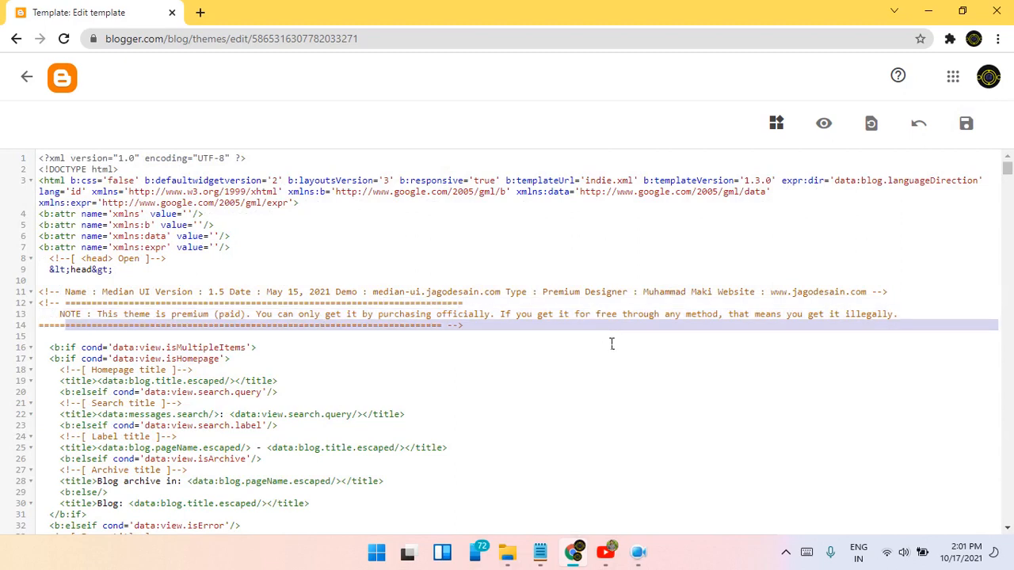
Step: Search the web for jagodesain in a new browser tab
left_click(202, 13)
type("j")
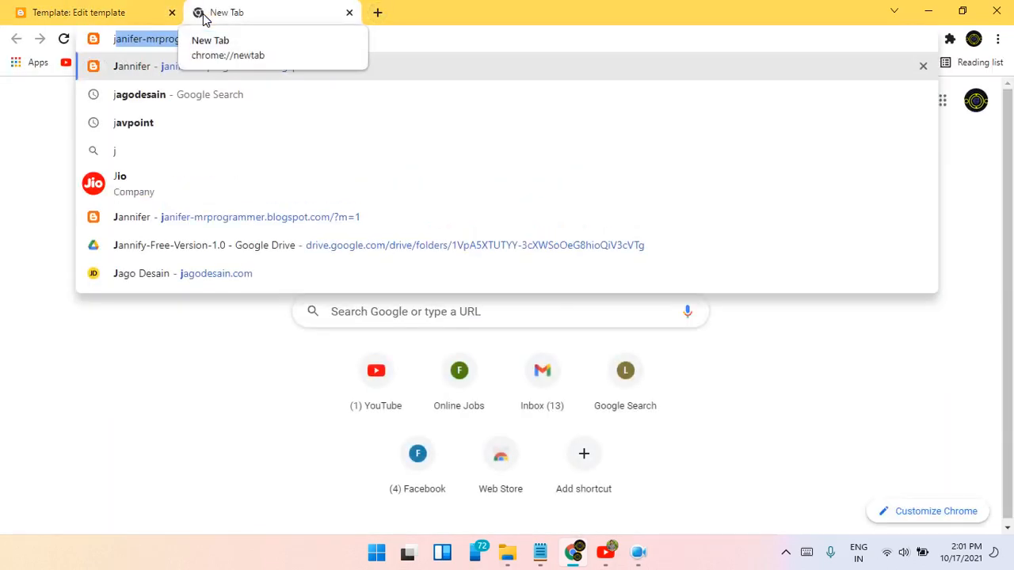
type("a")
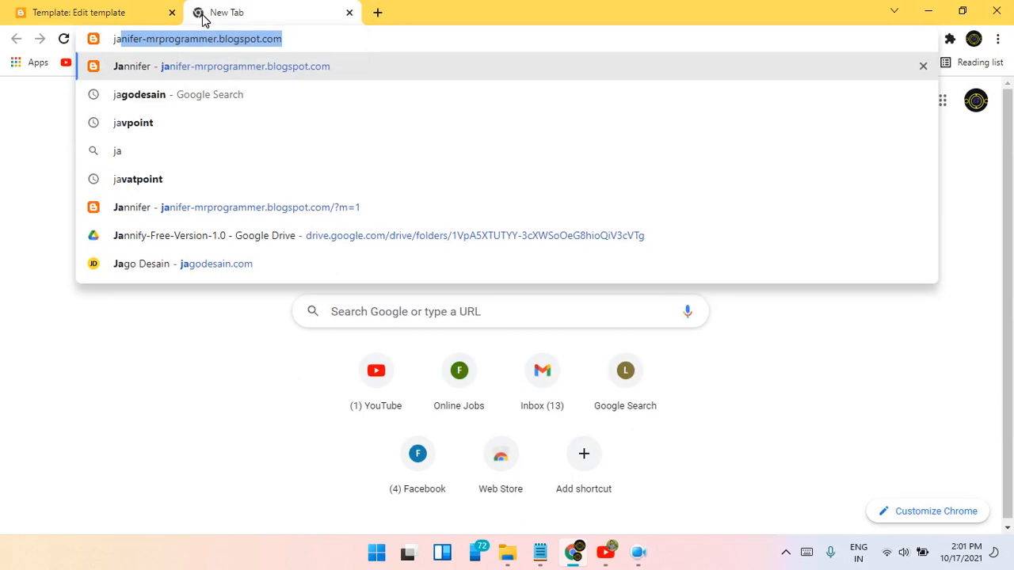
type("go")
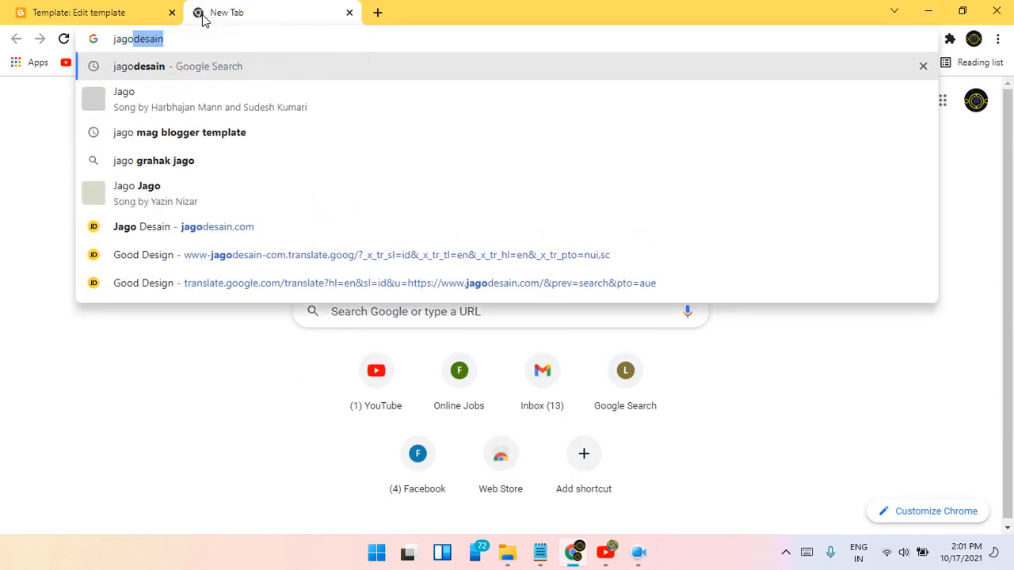
key("Return")
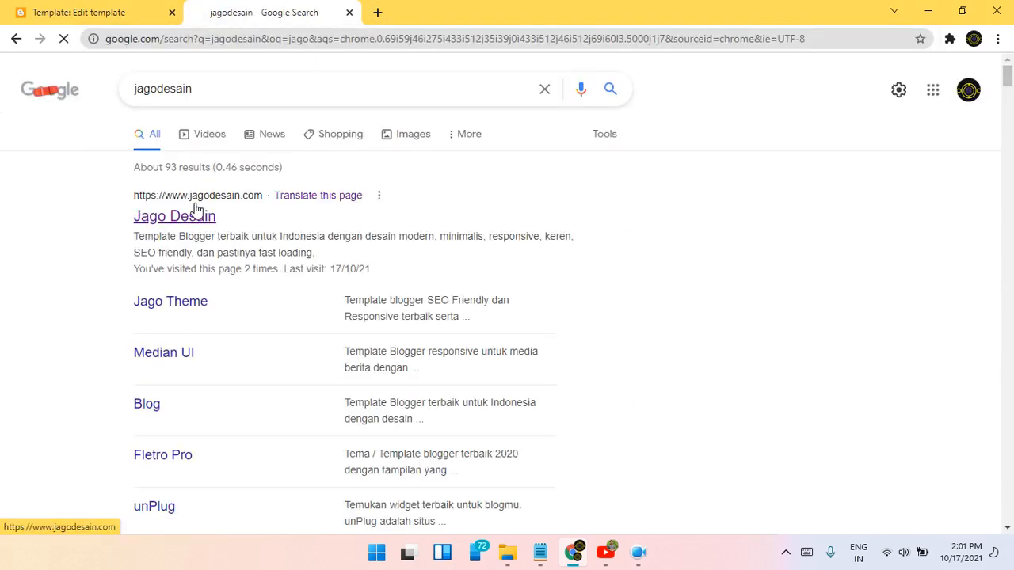
Step: Open the Jago Desain website and look through its featured Blogger templates, including Fletro Pro and Median UI
left_click(204, 215)
scroll(877, 439, "down", 10)
scroll(877, 439, "up", 6)
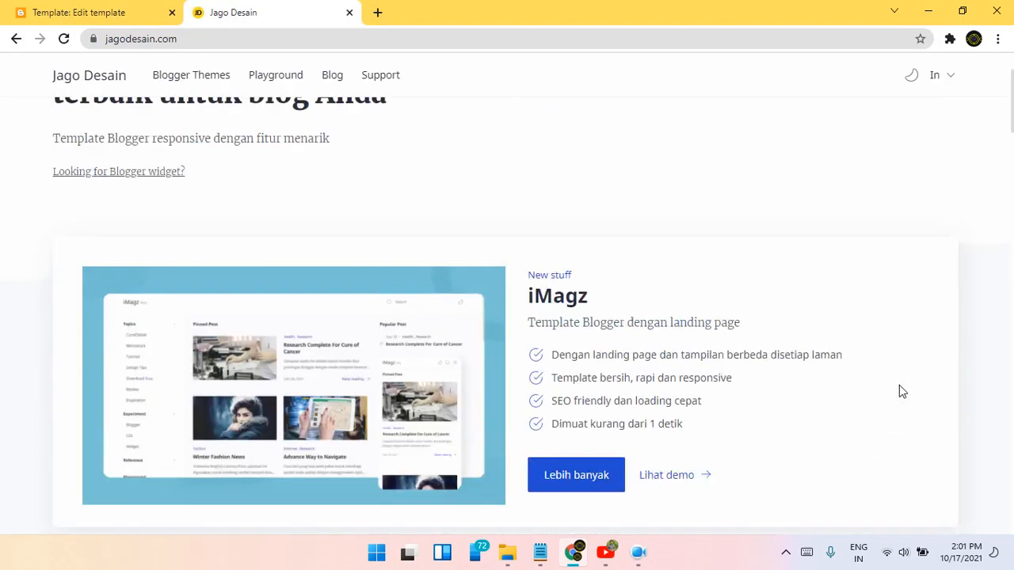
scroll(899, 391, "down", 5)
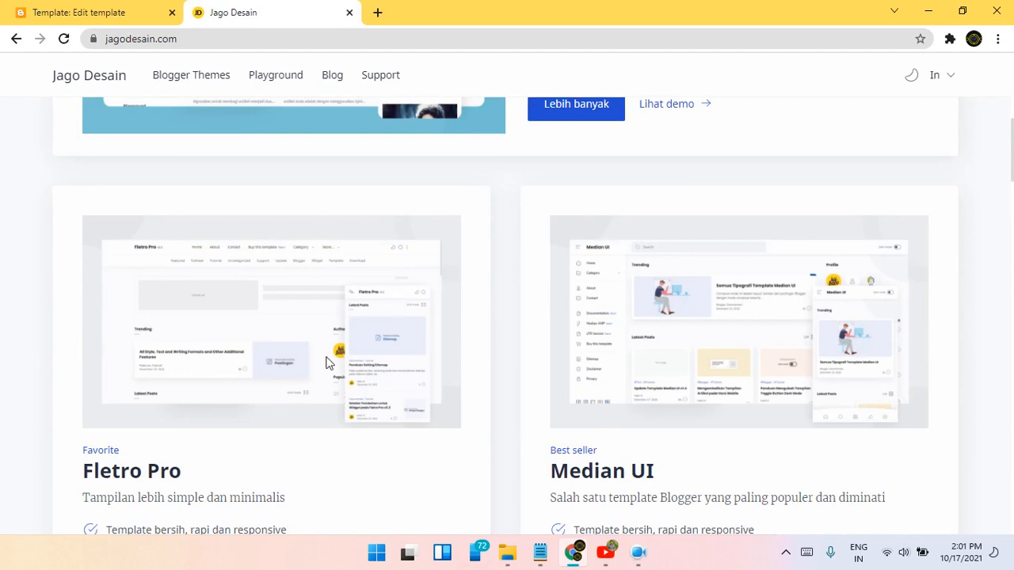
Step: Return to the blog's Theme page and copy all the code of the litespot theme text file from the 3. Litespot folder
left_click(153, 8)
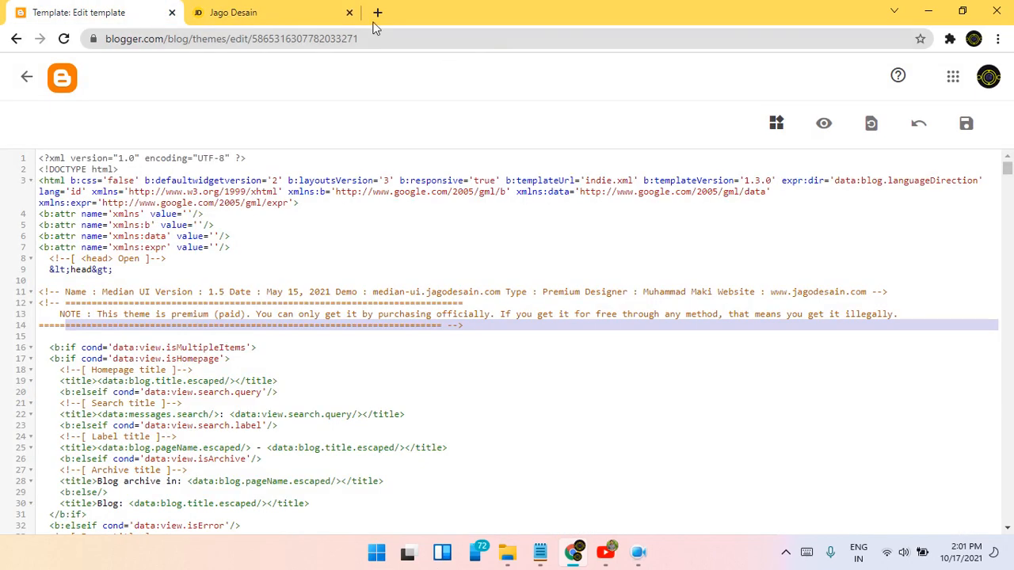
left_click(26, 76)
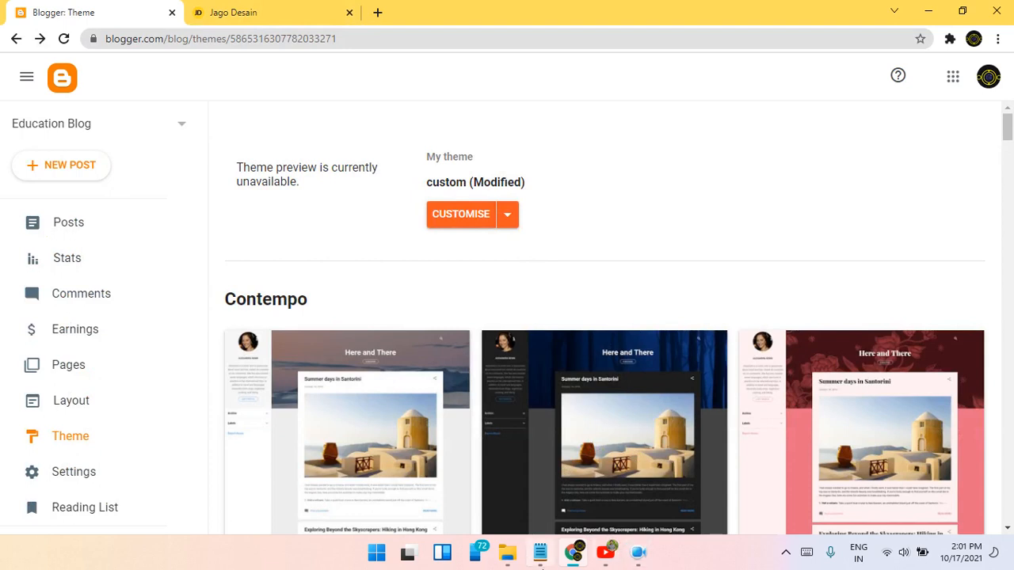
left_click(511, 552)
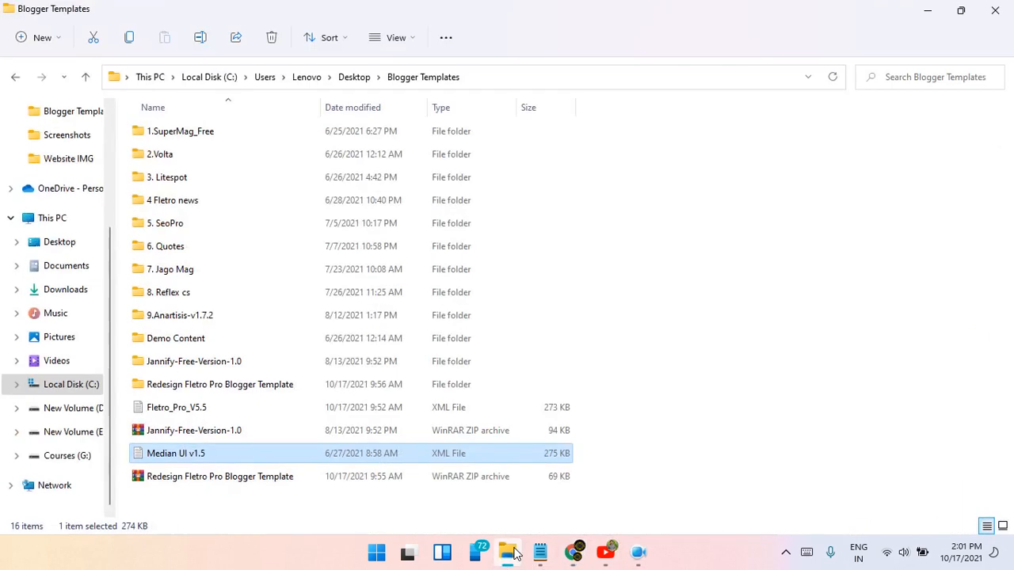
left_click(277, 179)
double_click(268, 179)
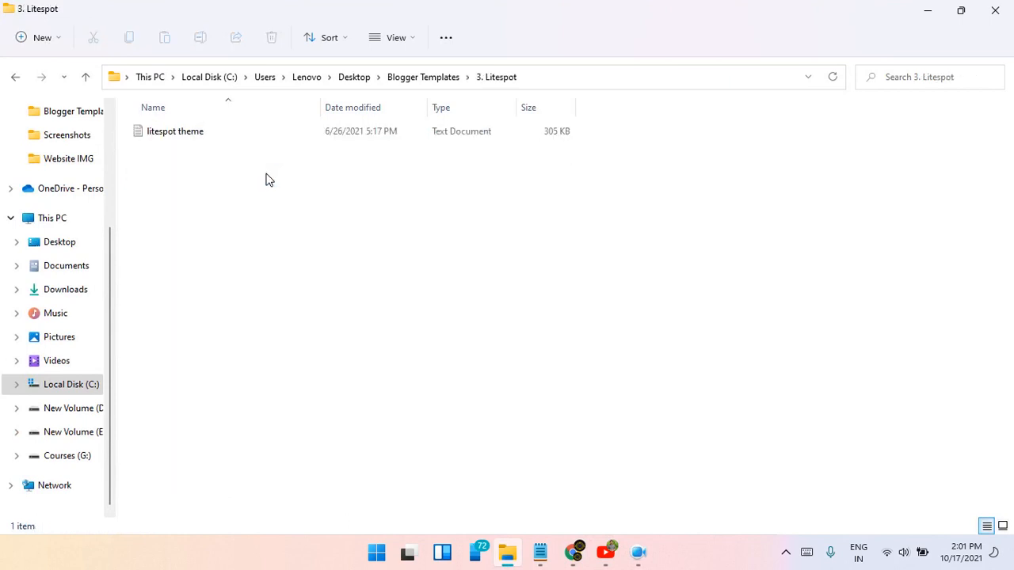
double_click(168, 131)
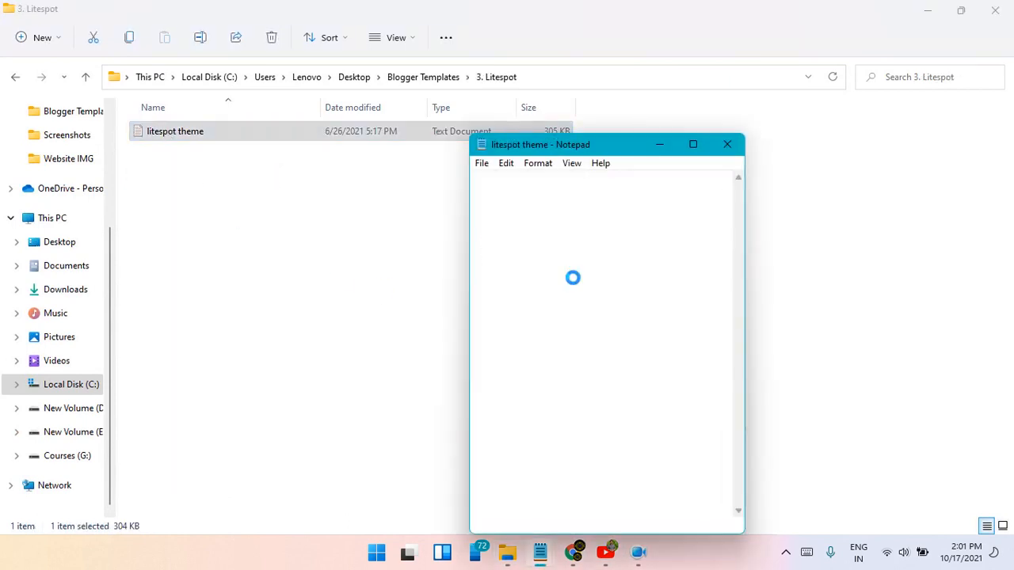
key("ctrl+a")
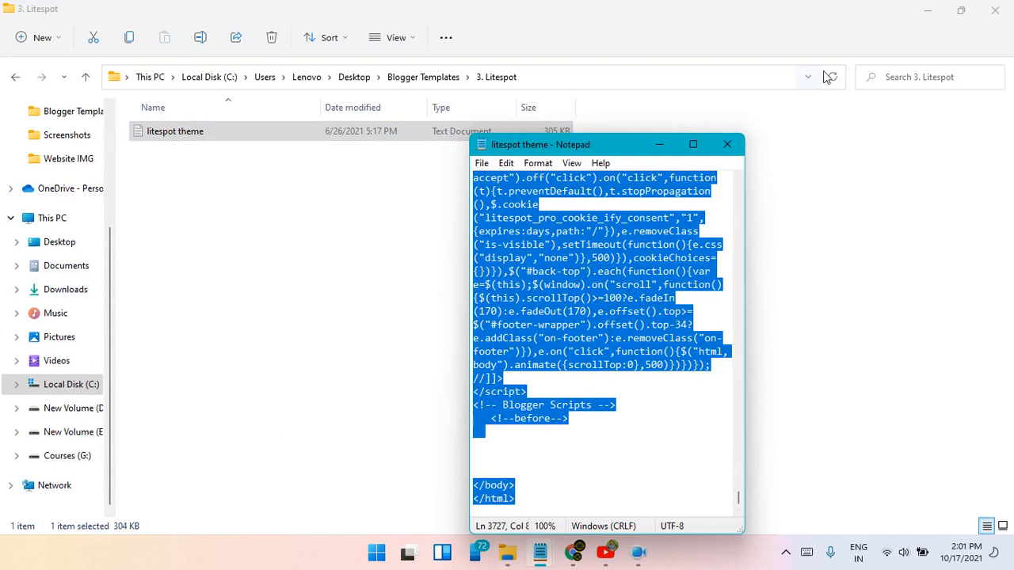
left_click(921, 9)
Step: Replace the blog theme's entire HTML with the copied litespot theme code, save it and return to the Theme page
left_click(338, 253)
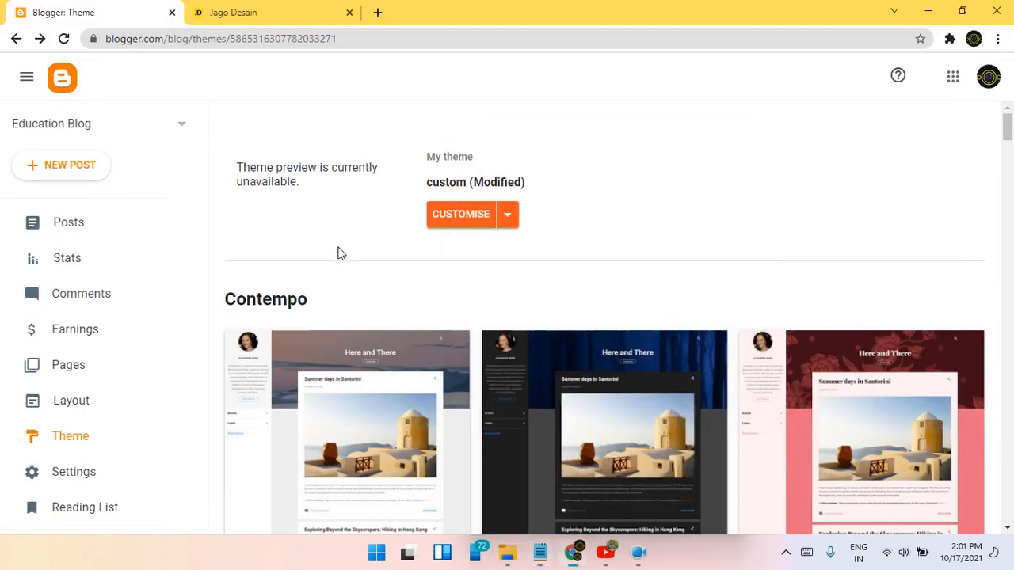
left_click(511, 218)
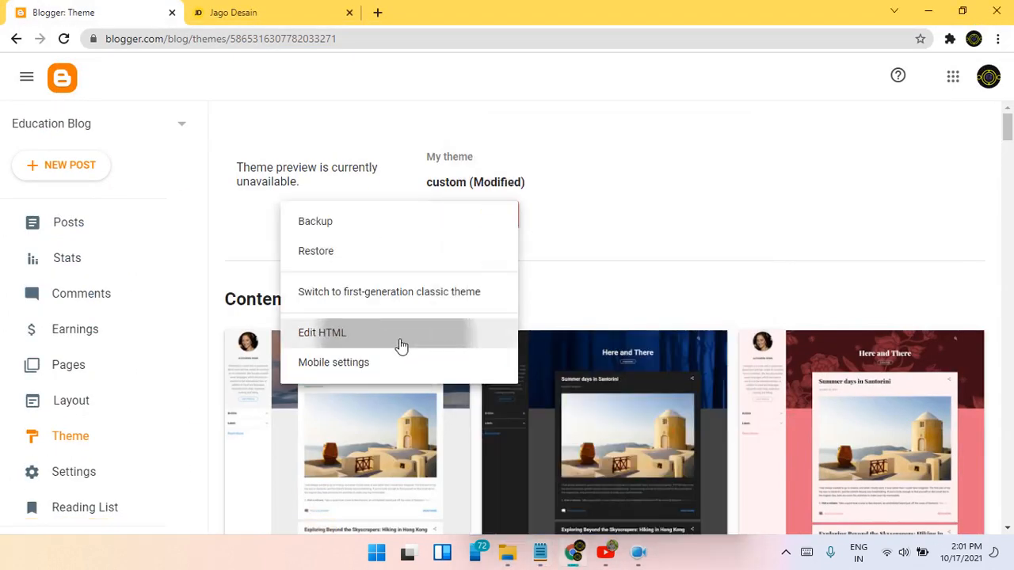
left_click(398, 341)
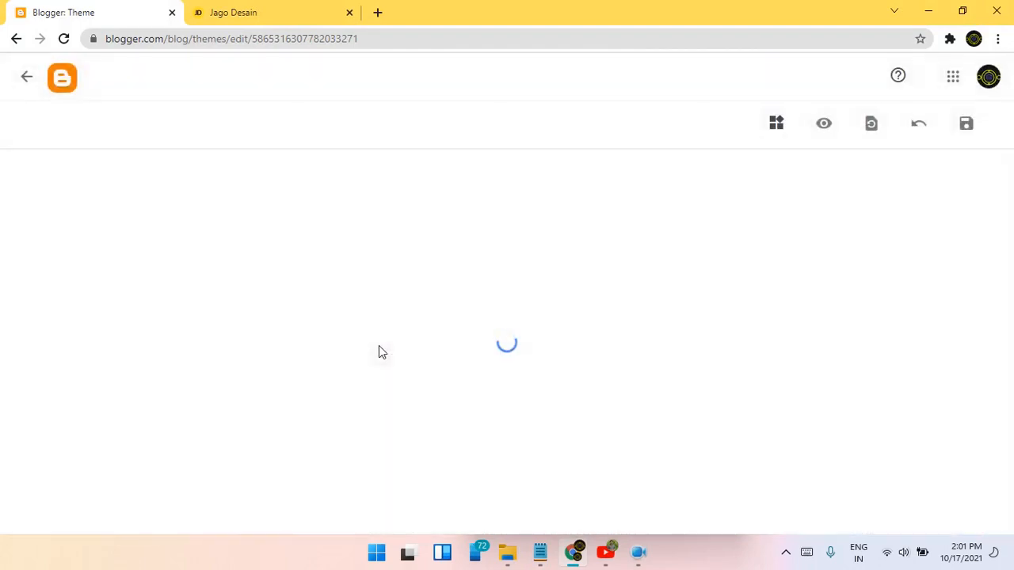
left_click(386, 346)
key("ctrl+a")
key("ctrl+v")
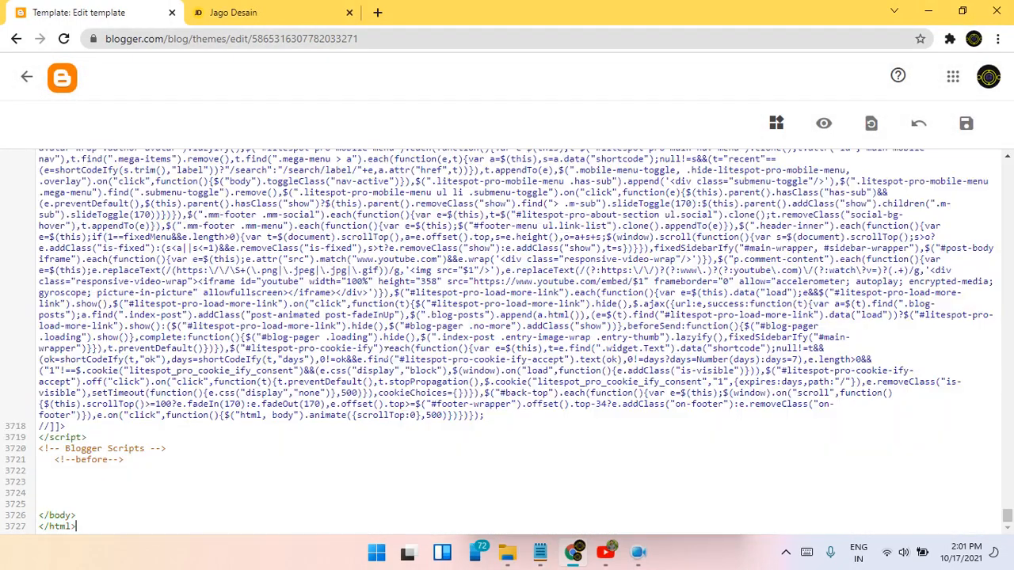
left_click(965, 123)
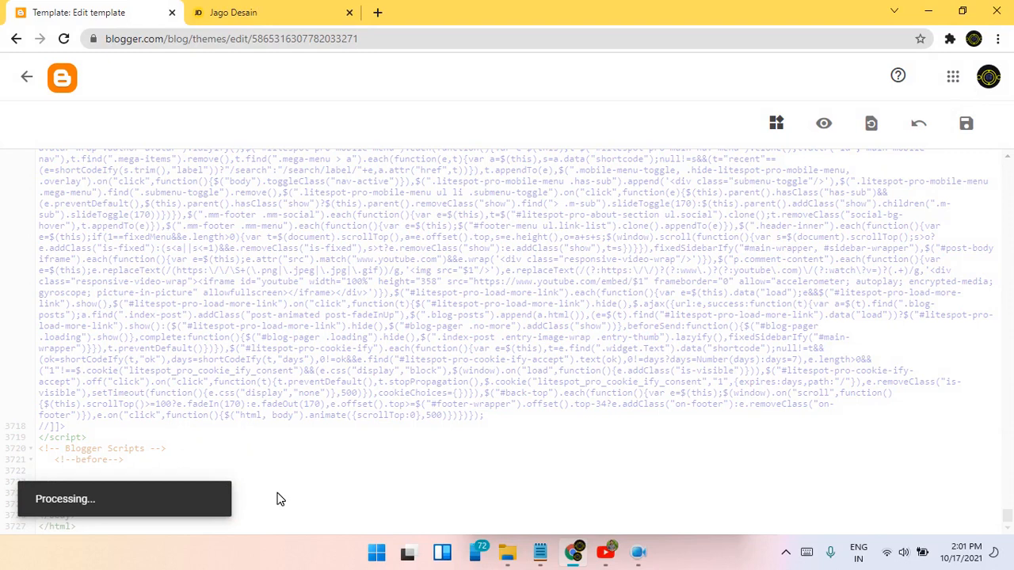
left_click(26, 77)
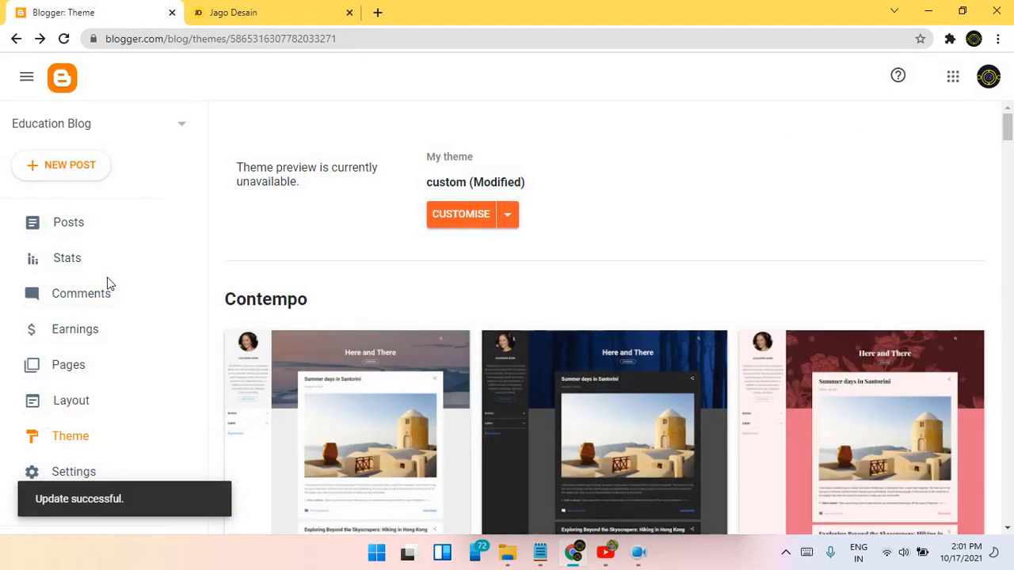
Step: Open the live Education Blog, close the Jago Desain page and examine the homepage layout with the new theme
scroll(95, 396, "down", 1)
left_click(83, 430)
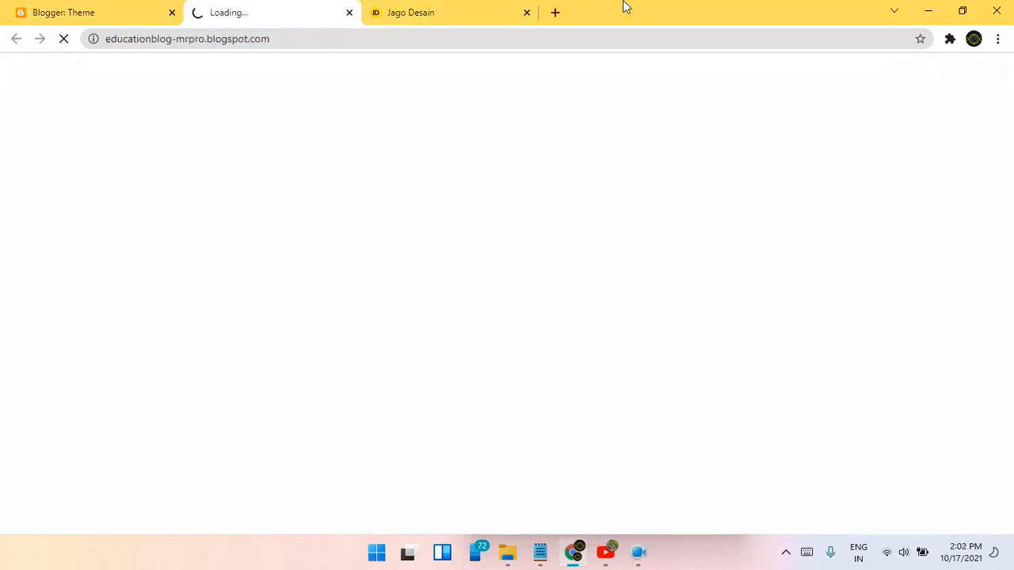
left_click(527, 12)
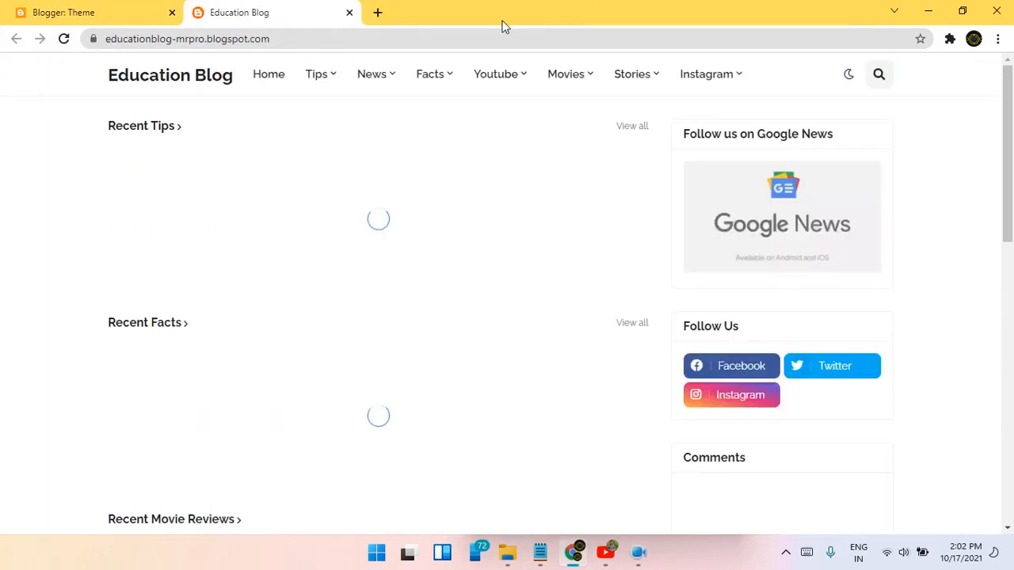
scroll(486, 270, "down", 5)
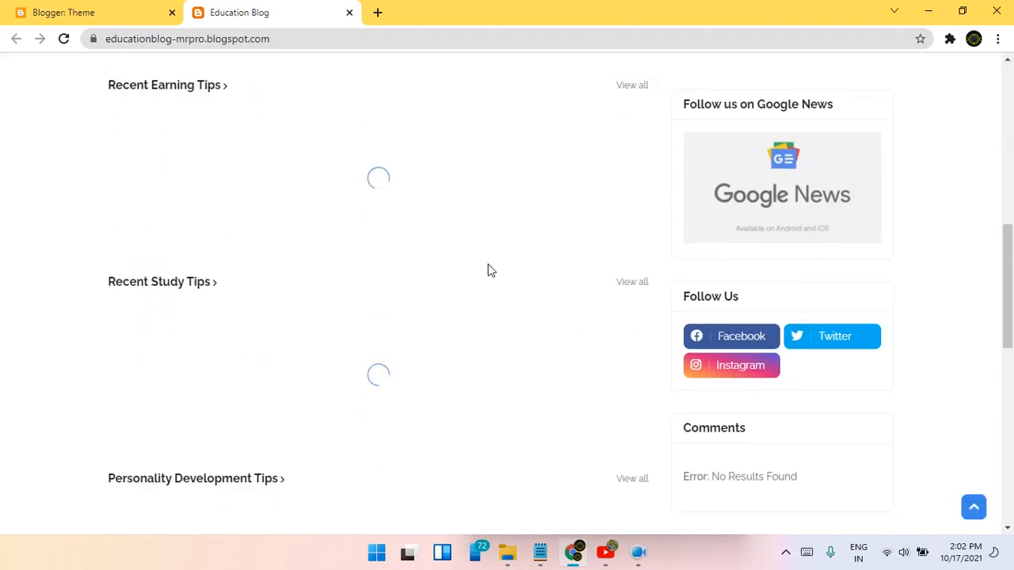
scroll(484, 403, "down", 3)
scroll(494, 396, "up", 10)
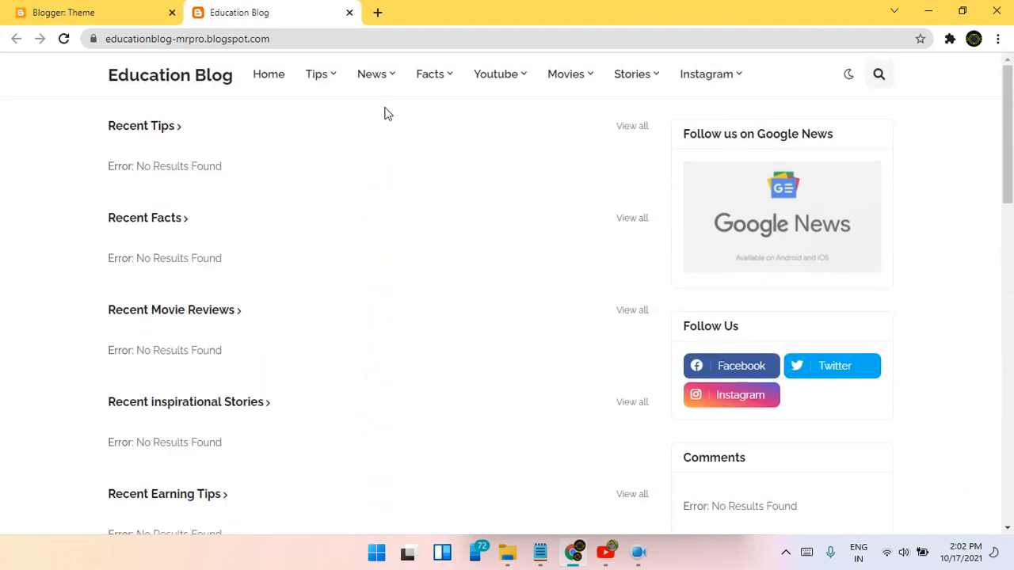
Step: Create a new blog post titled "C++ Programming"
left_click(71, 13)
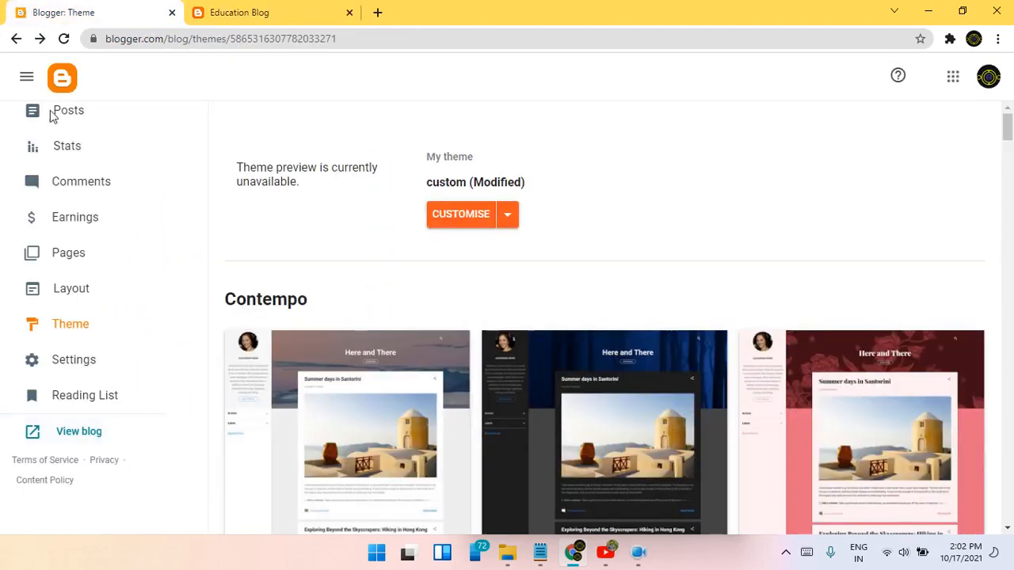
left_click(93, 220)
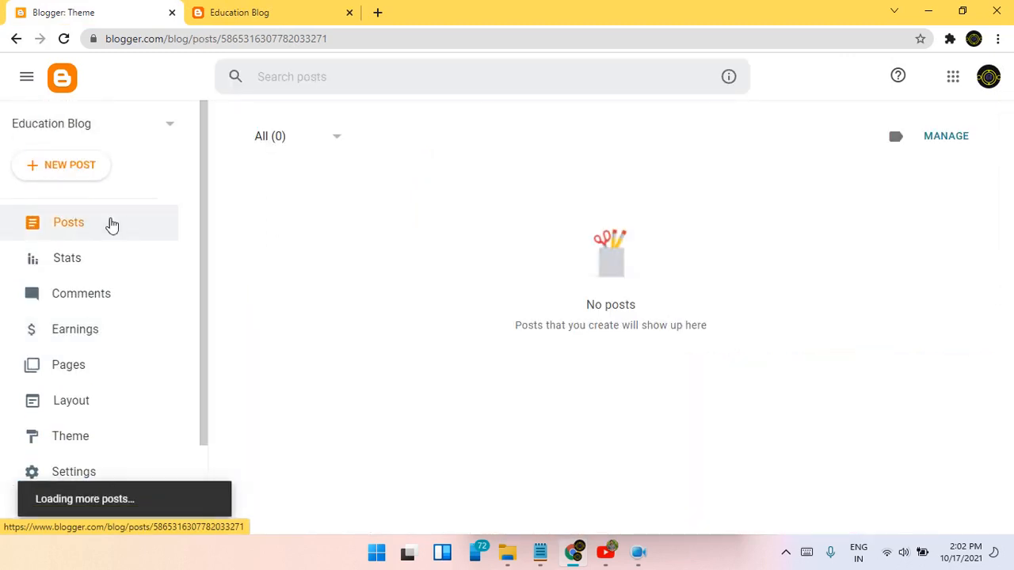
left_click(73, 169)
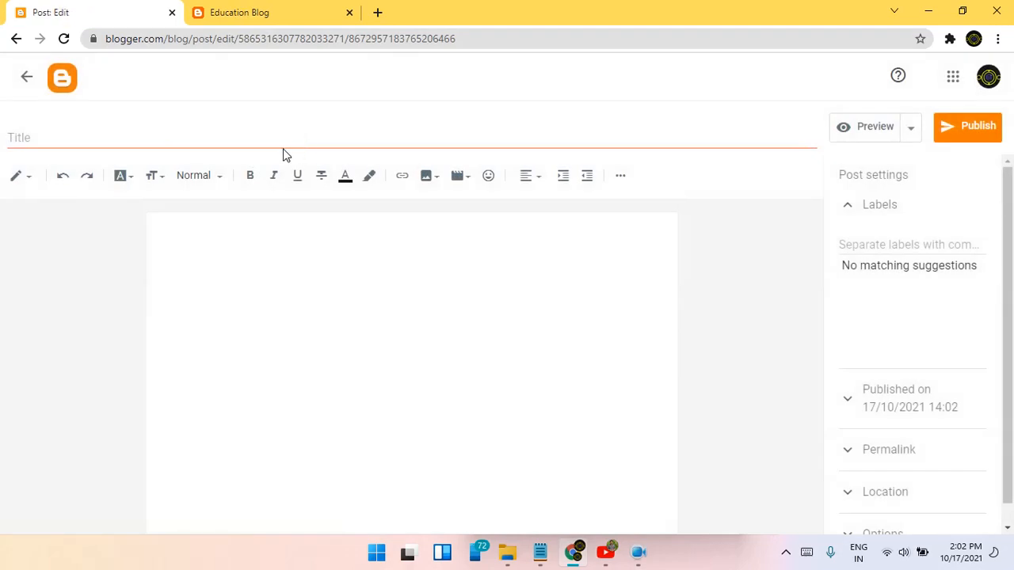
left_click(288, 149)
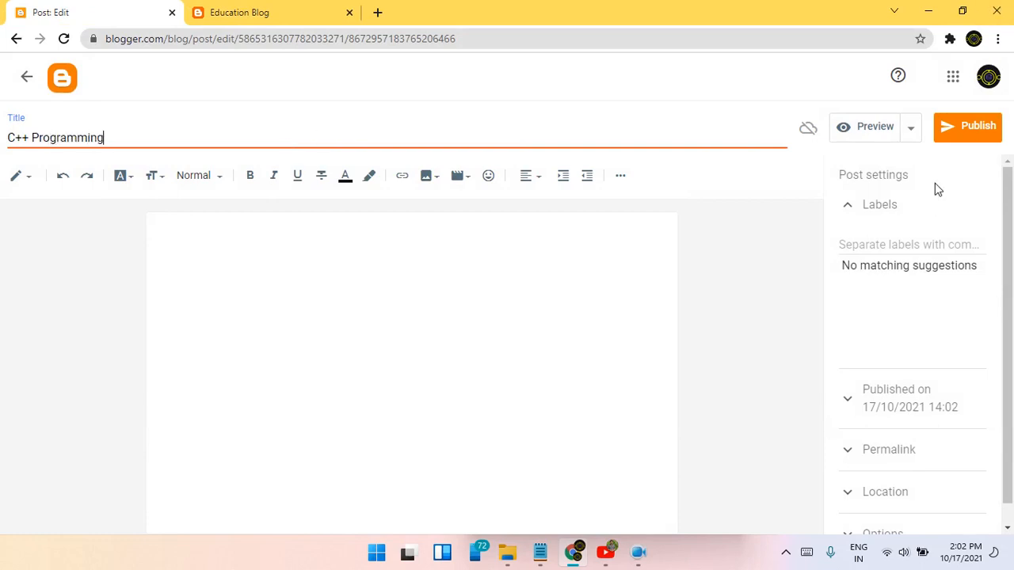
Step: Search Google for "c++" in a new browser tab and show the image results
left_click(378, 12)
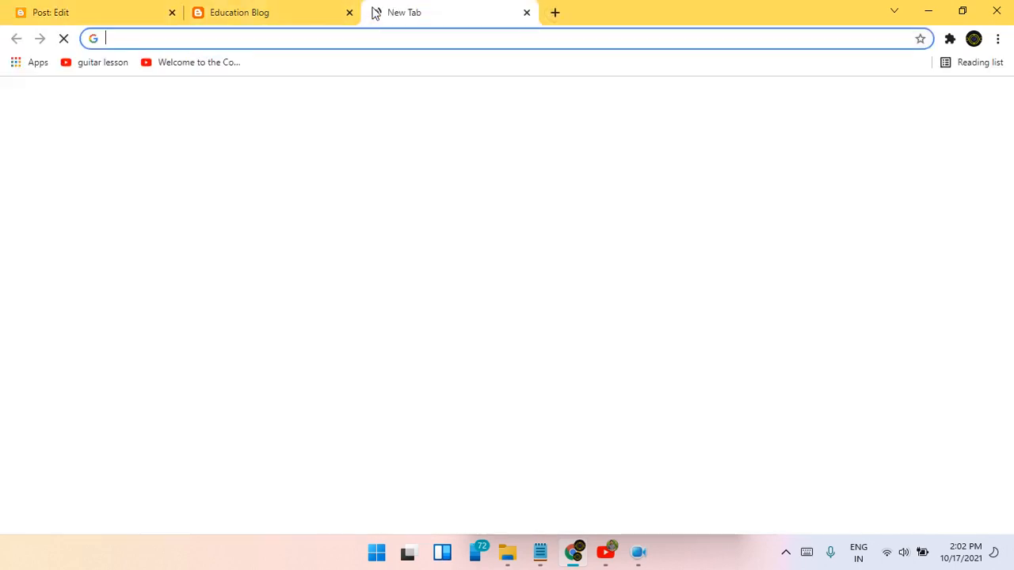
type("c++")
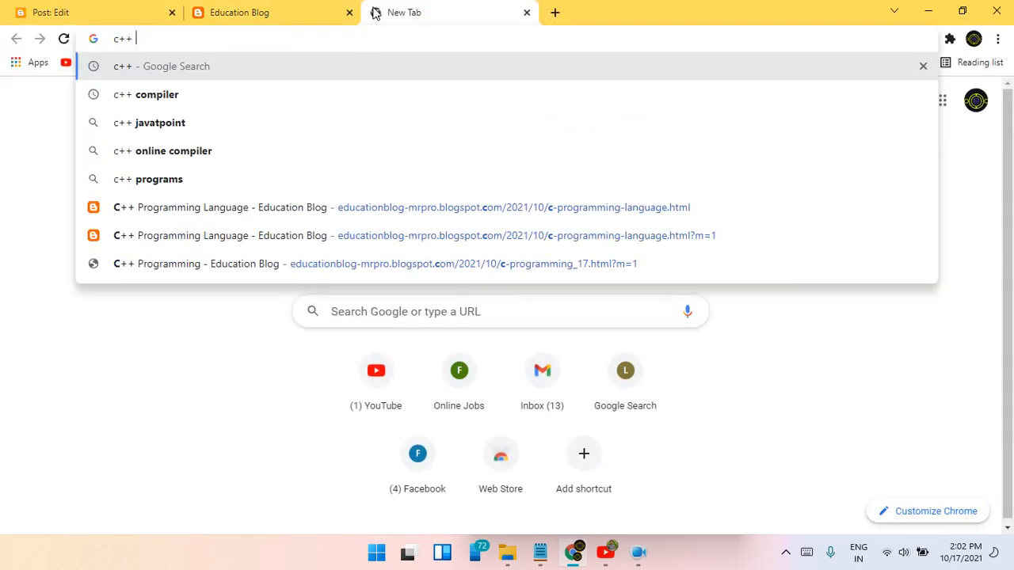
key("Return")
left_click(265, 145)
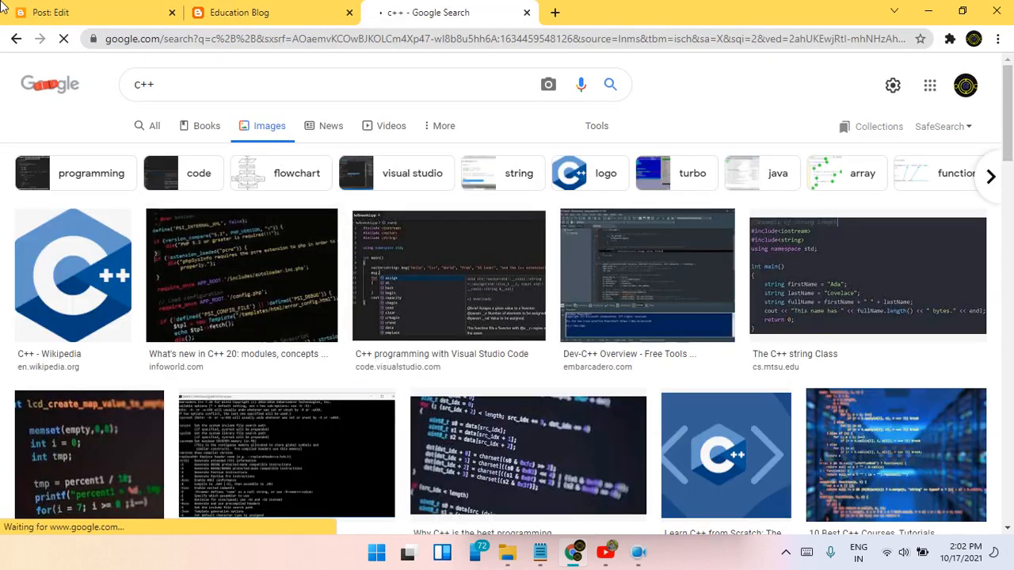
Step: Return to the C++ Programming post and upload the 1200px-ISO_C++_Logo image from Downloads into its body
left_click(12, 9)
left_click(432, 223)
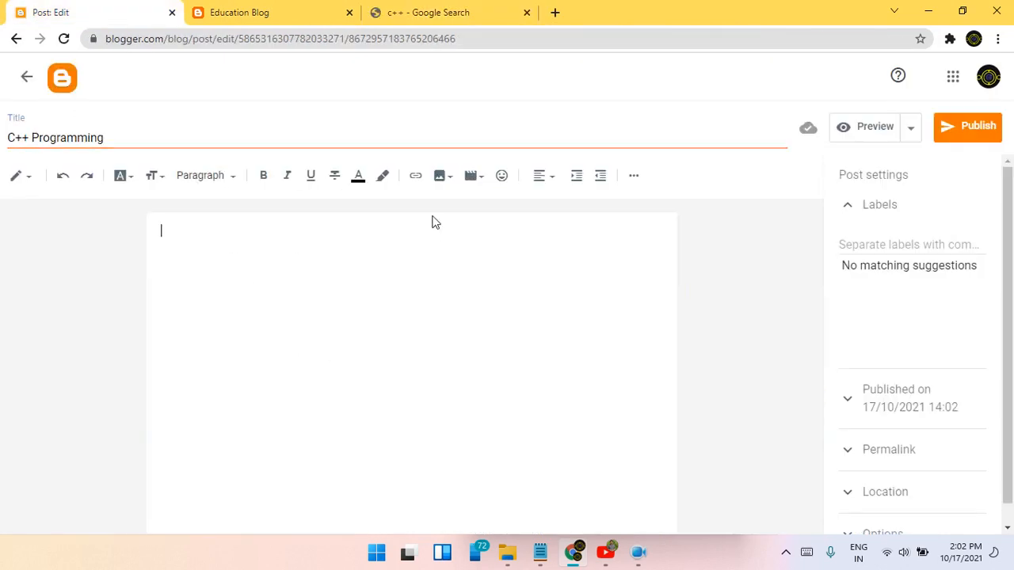
left_click(439, 178)
left_click(520, 262)
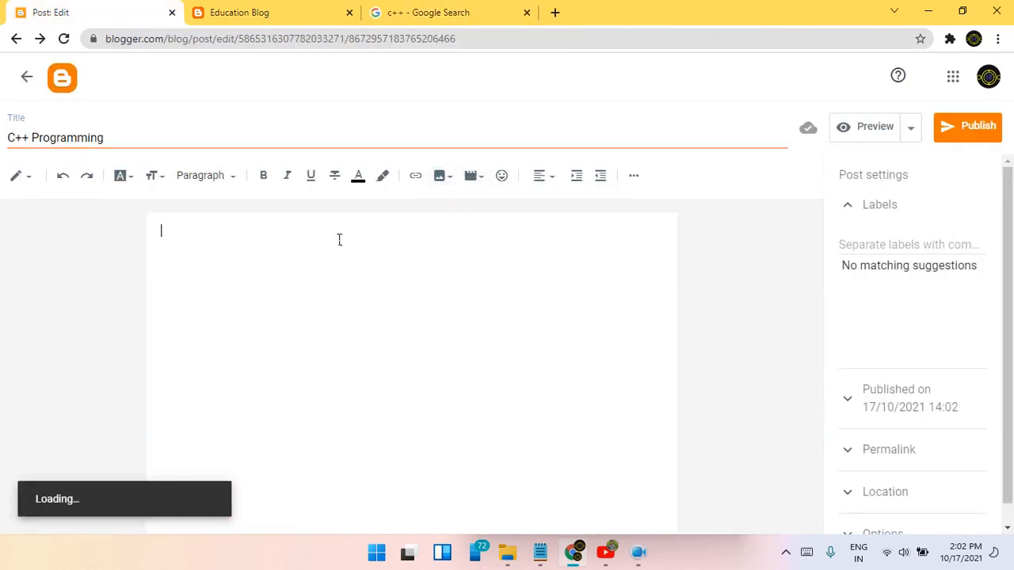
left_click(228, 189)
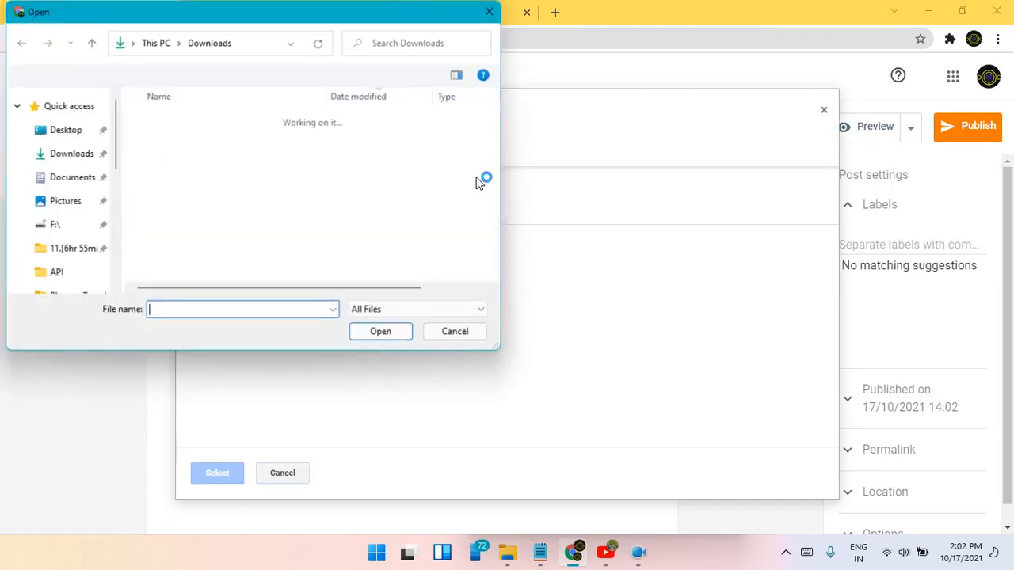
left_click(350, 141)
left_click(381, 332)
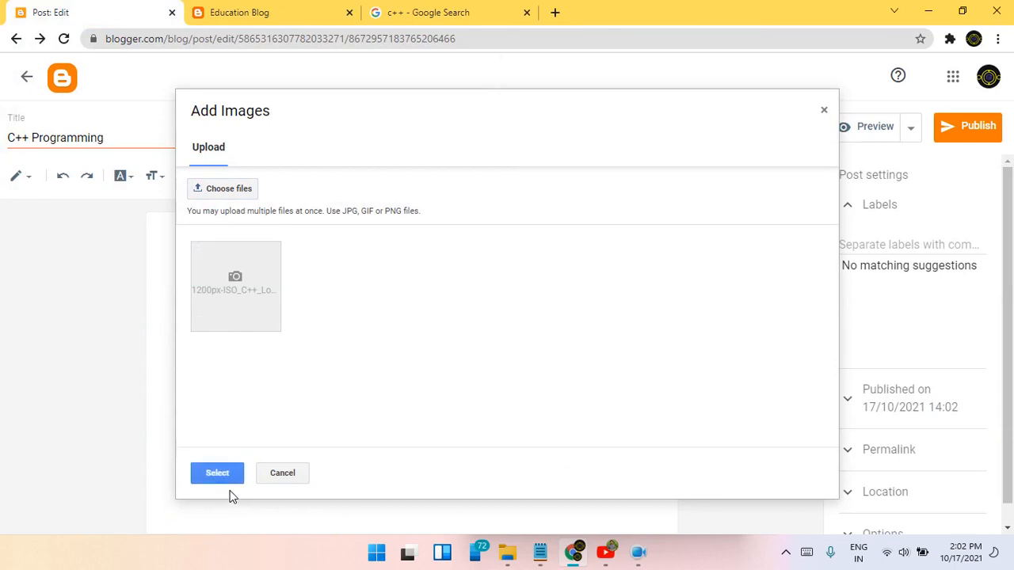
left_click(217, 474)
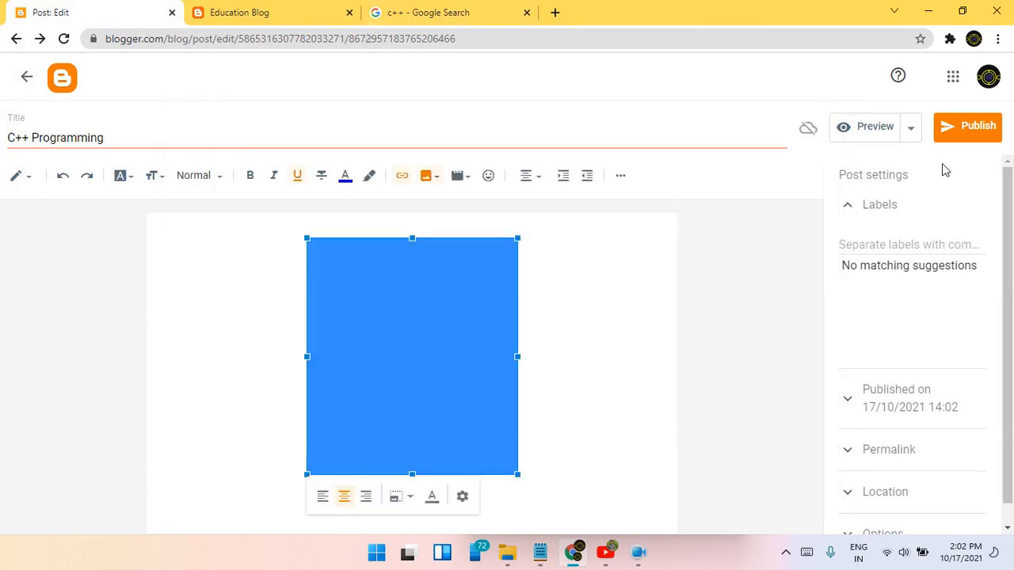
Step: Add the label "Course" to the C++ Programming post and publish it
left_click(986, 127)
left_click(491, 330)
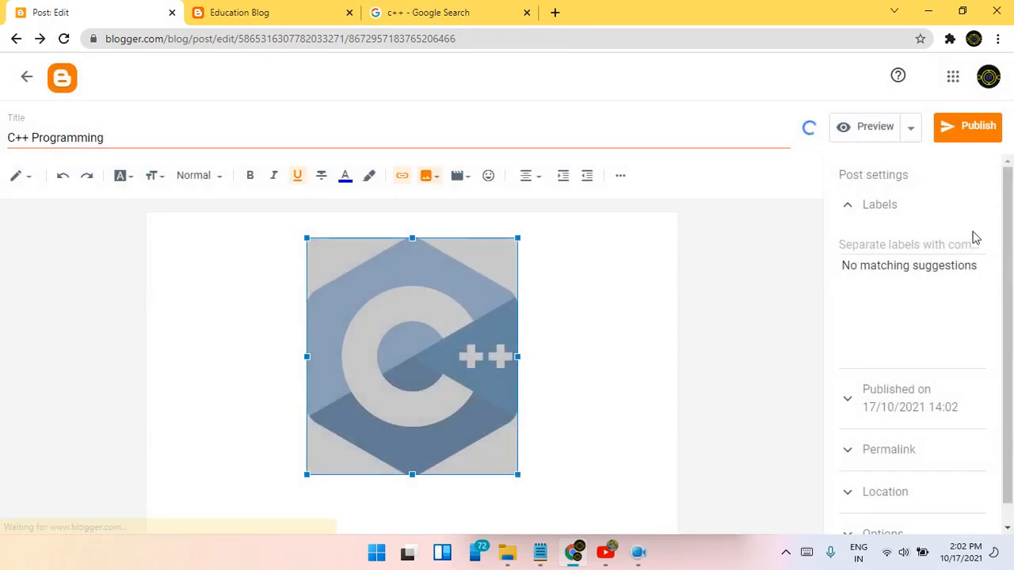
left_click(967, 244)
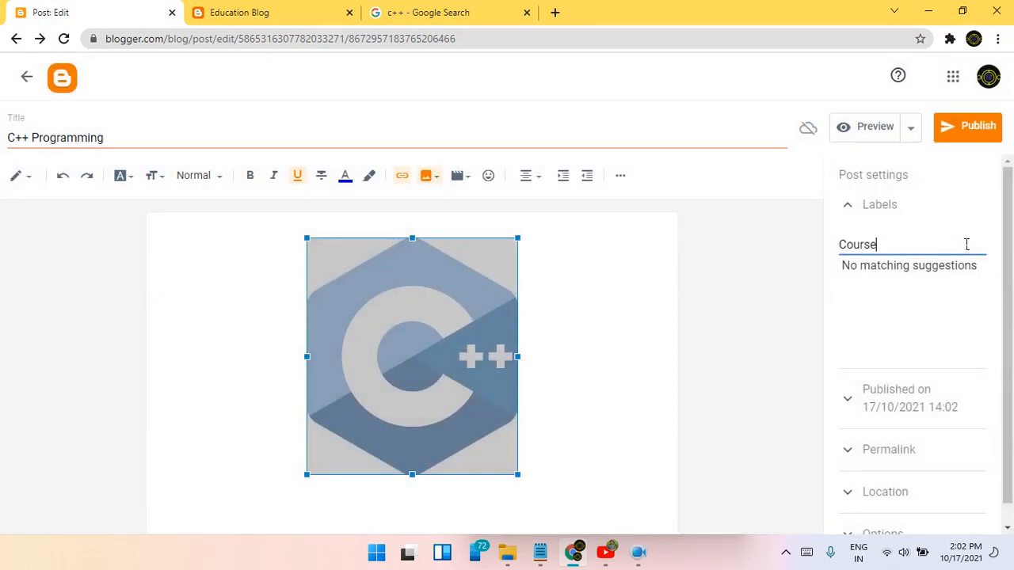
left_click(988, 134)
left_click(561, 332)
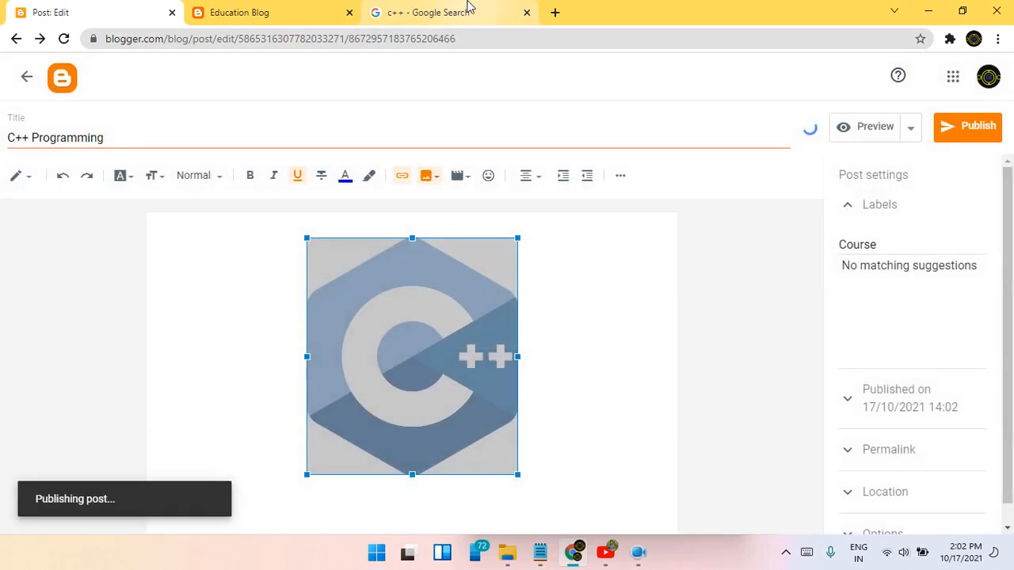
Step: Search Google for "geeksforgeeks" in a new browser tab, open the site and go to its C++ page
left_click(469, 11)
left_click(556, 14)
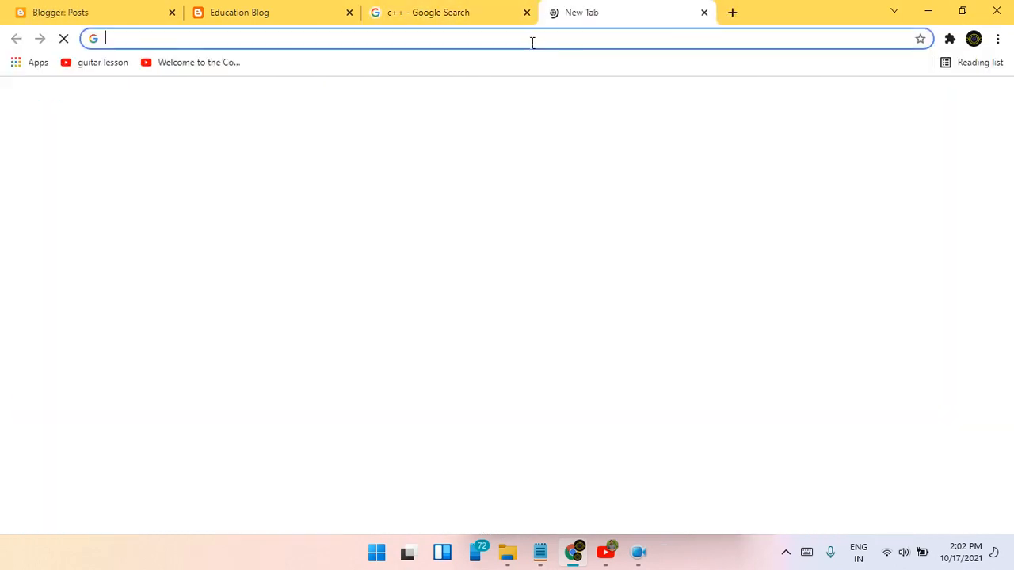
type("geeks")
key("Return")
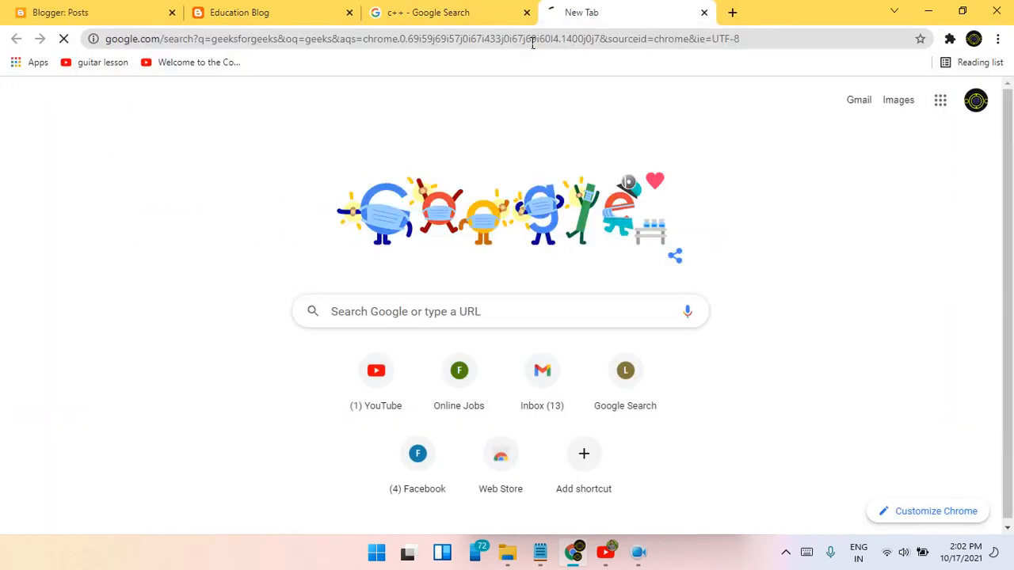
scroll(206, 269, "down", 6)
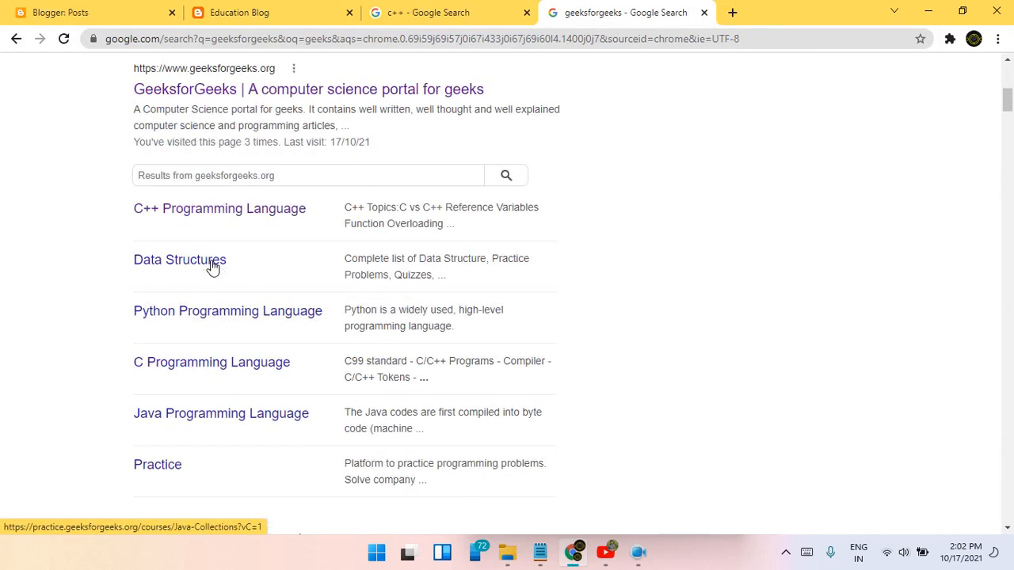
scroll(208, 261, "up", 2)
left_click(242, 213)
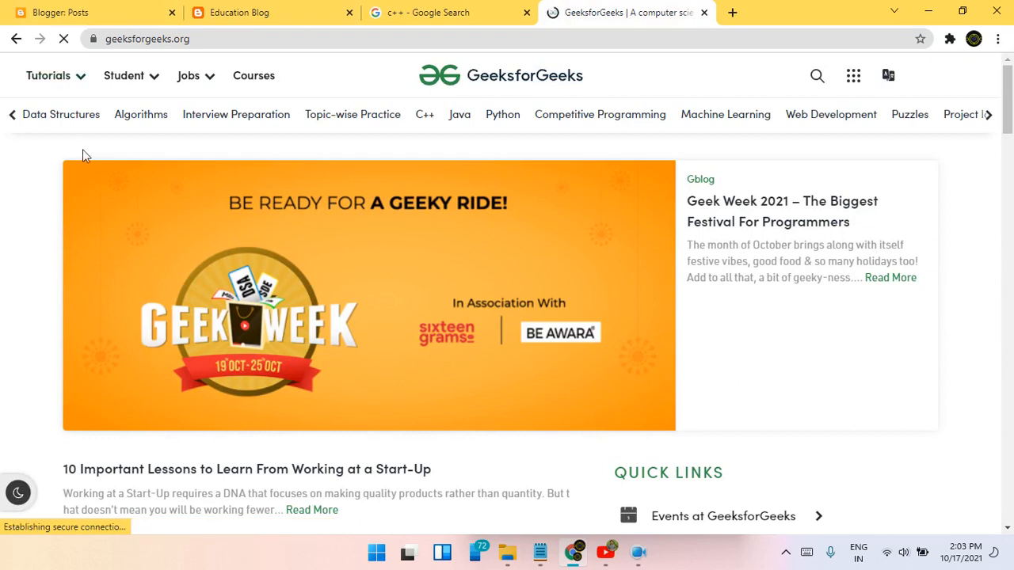
left_click(426, 115)
Step: Examine the GeeksforGeeks C++ Programming Language page, including its topic sidebar, introduction and lists of article links
scroll(290, 452, "down", 2)
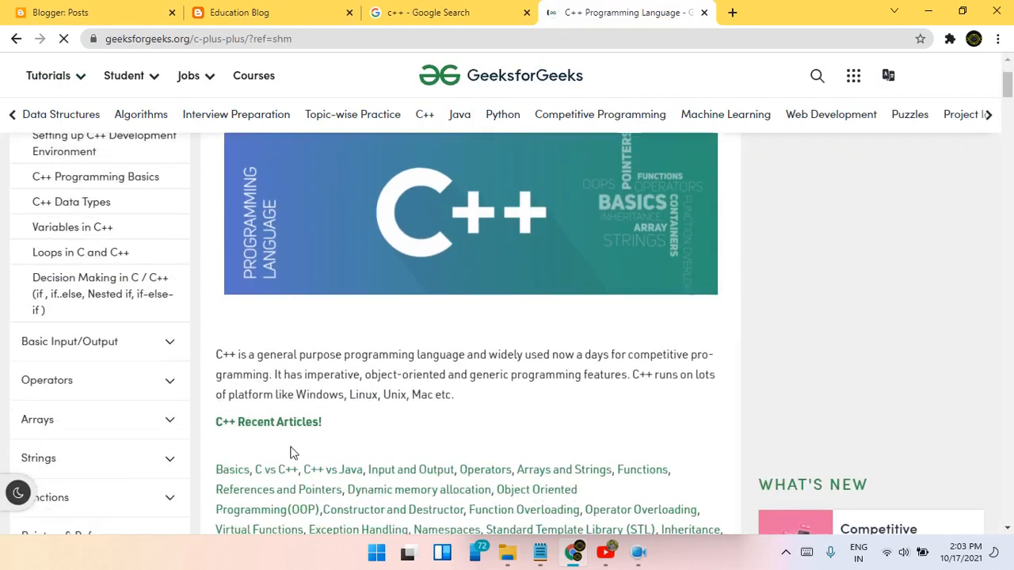
scroll(288, 452, "down", 3)
scroll(288, 452, "up", 5)
left_click(91, 162)
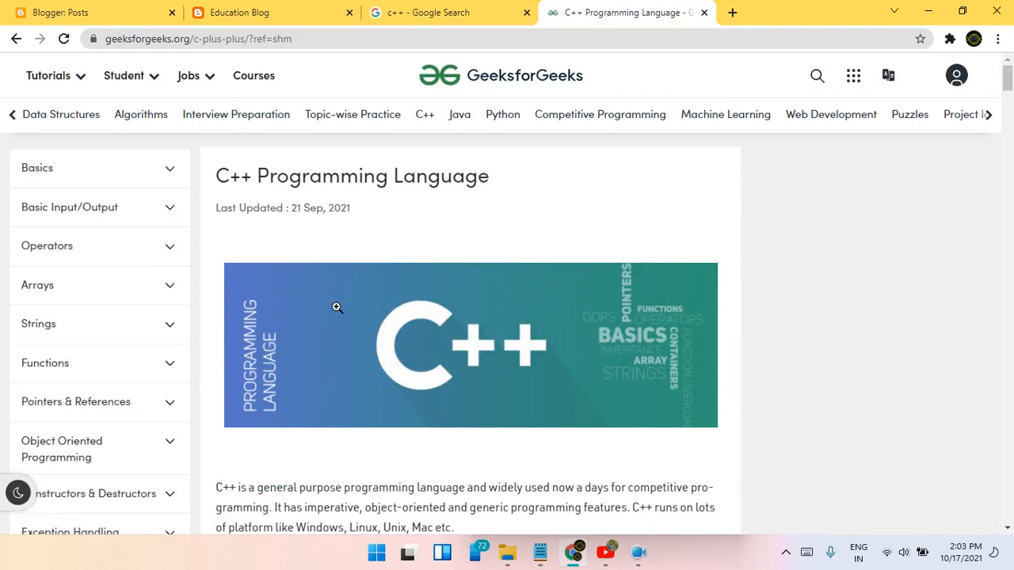
scroll(317, 285, "down", 2)
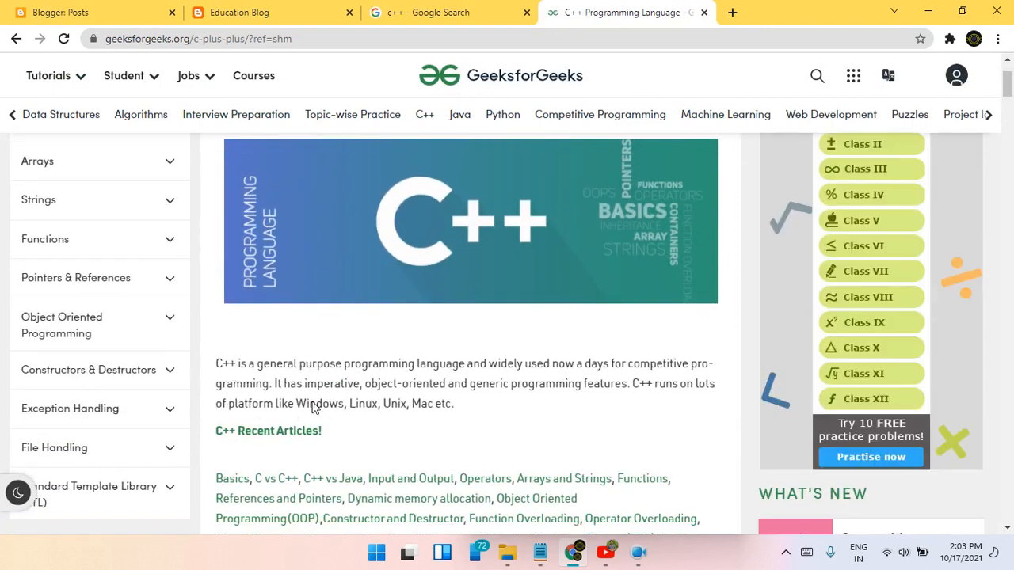
scroll(313, 407, "down", 5)
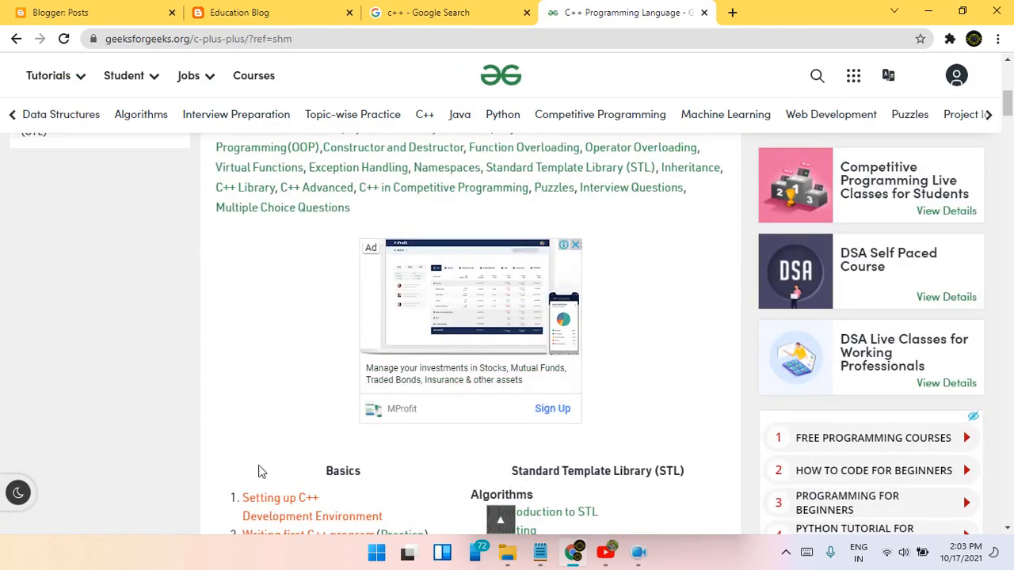
scroll(261, 471, "down", 2)
left_click_drag(309, 342, 410, 361)
scroll(419, 349, "down", 12)
scroll(418, 358, "down", 6)
left_click(132, 280)
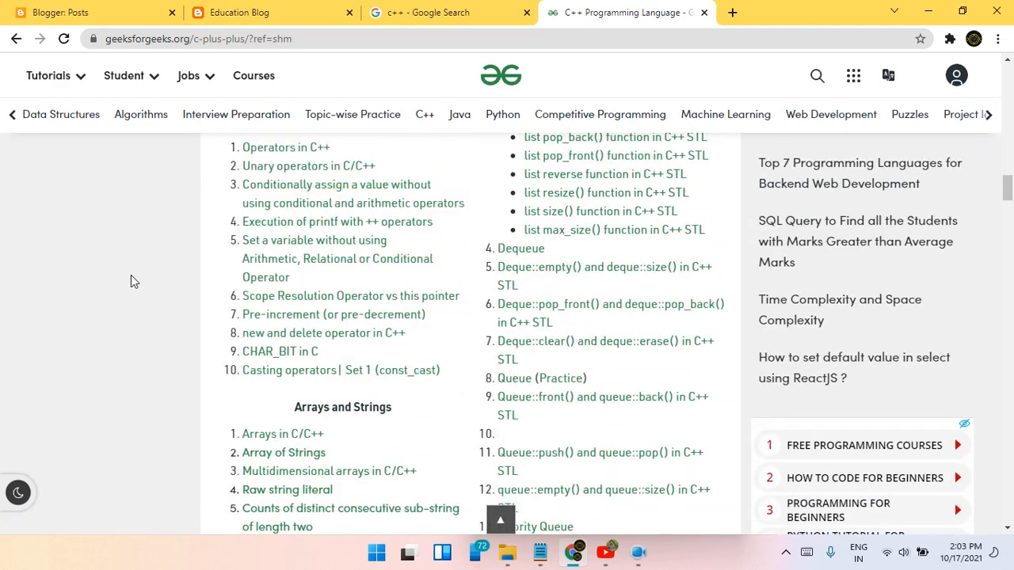
scroll(290, 301, "up", 15)
scroll(411, 277, "up", 5)
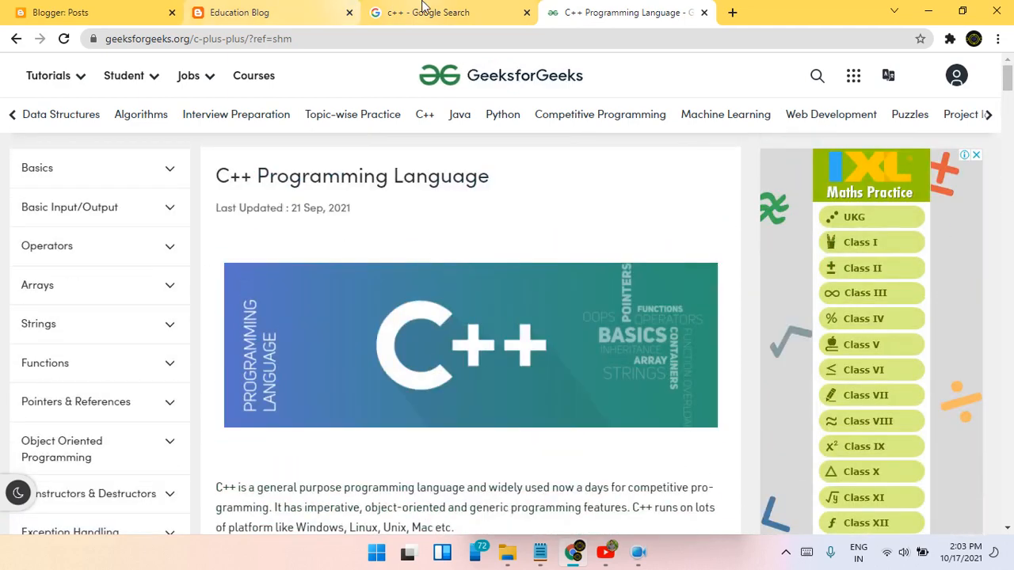
Step: Search Google Images for "c" and save the blue SonarQube C logo to the computer
left_click(426, 9)
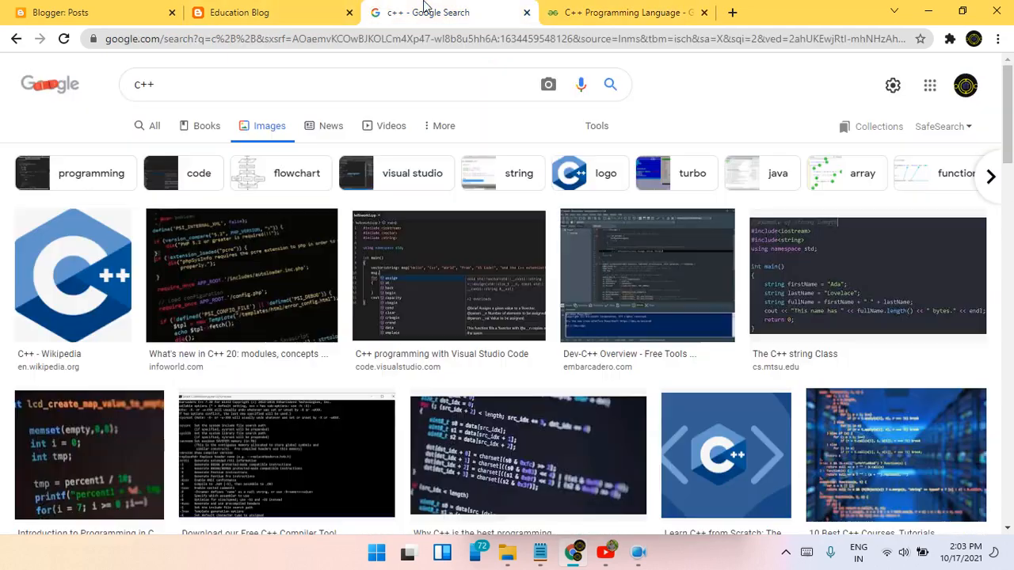
left_click(152, 95)
key("BackSpace")
key("BackSpace")
key("Return")
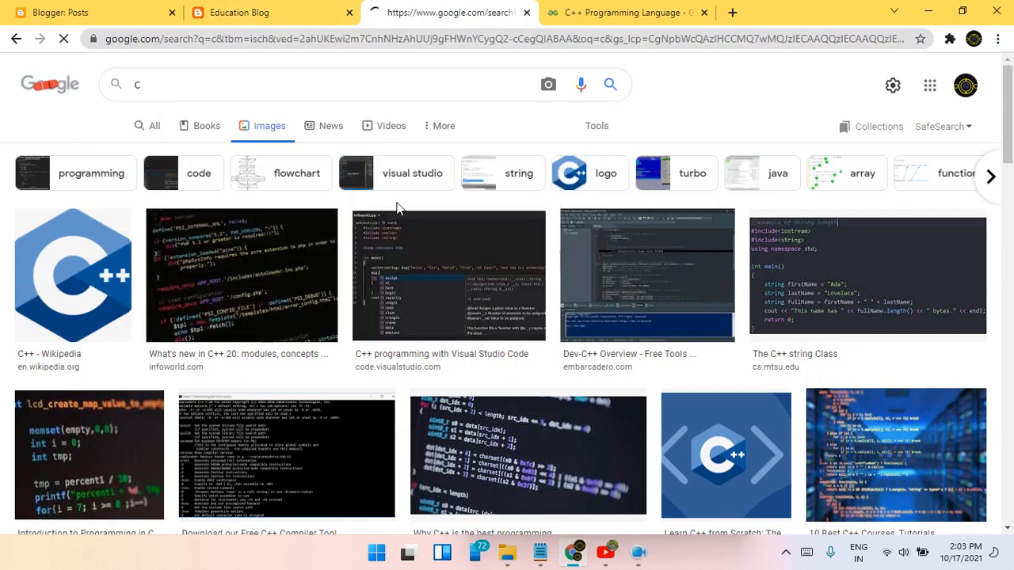
left_click(361, 247)
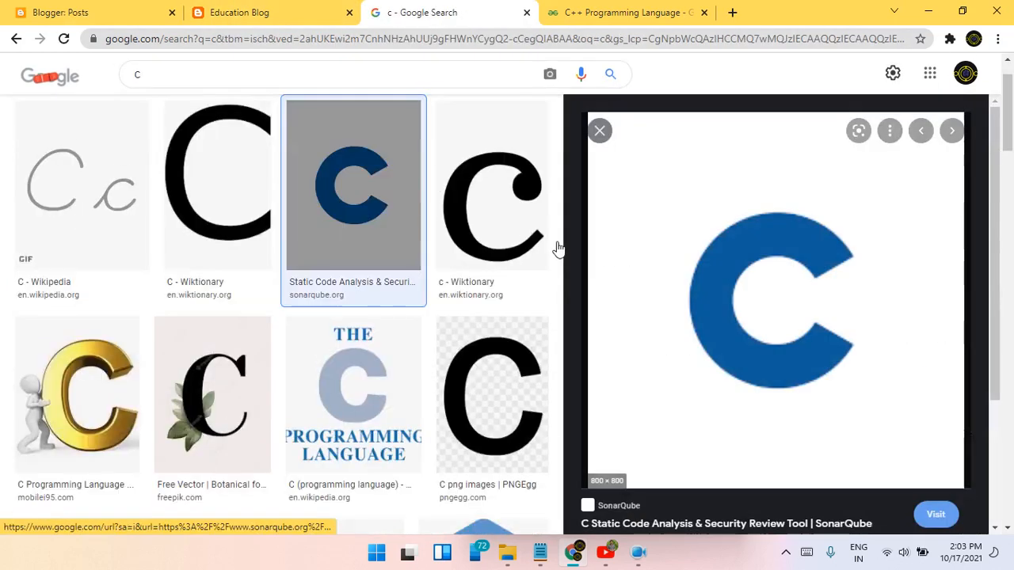
right_click(841, 235)
left_click(894, 405)
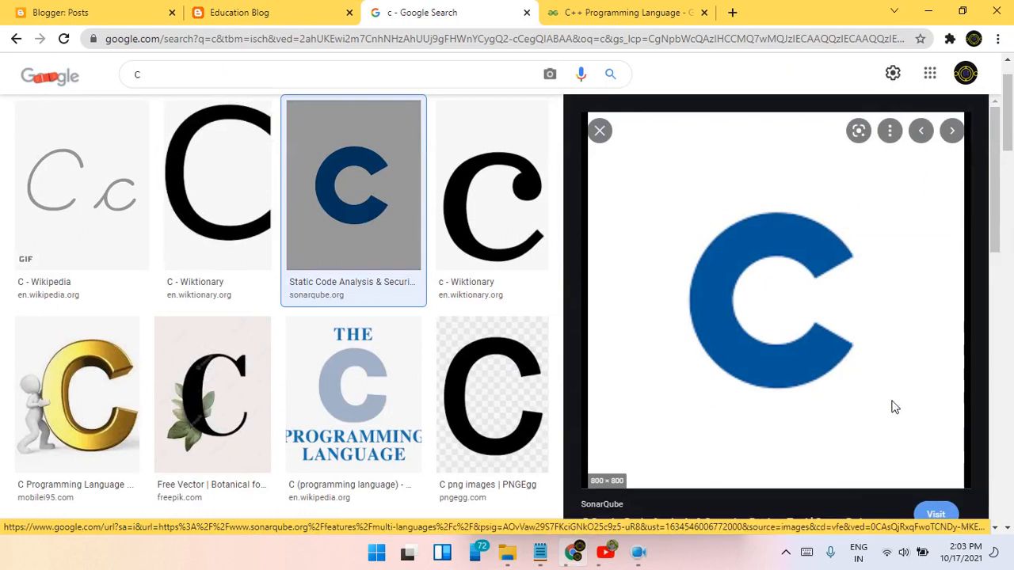
key("Return")
Step: Return to the Blogger posts and create a new post titled "C Programming"
left_click(60, 13)
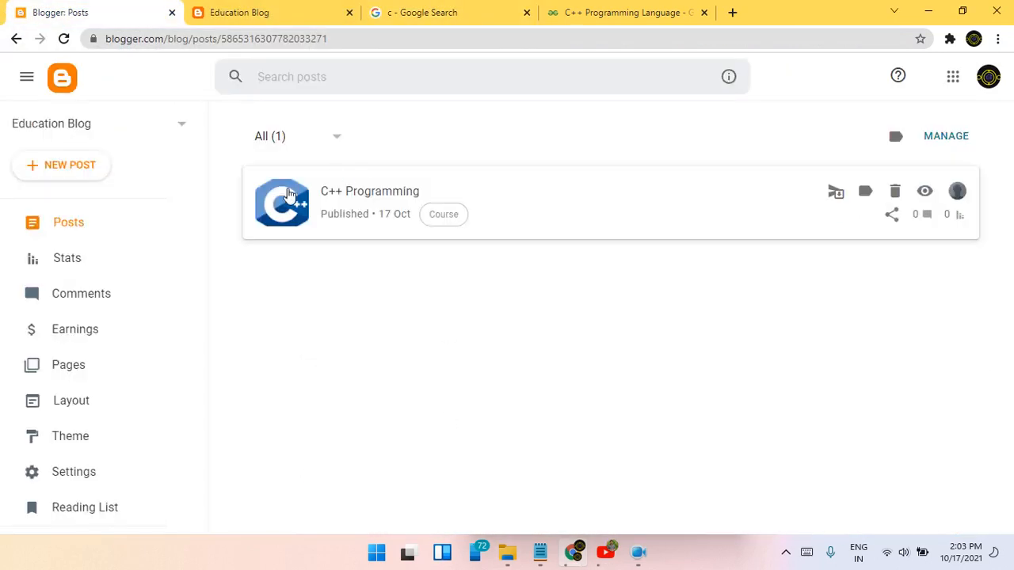
left_click(98, 170)
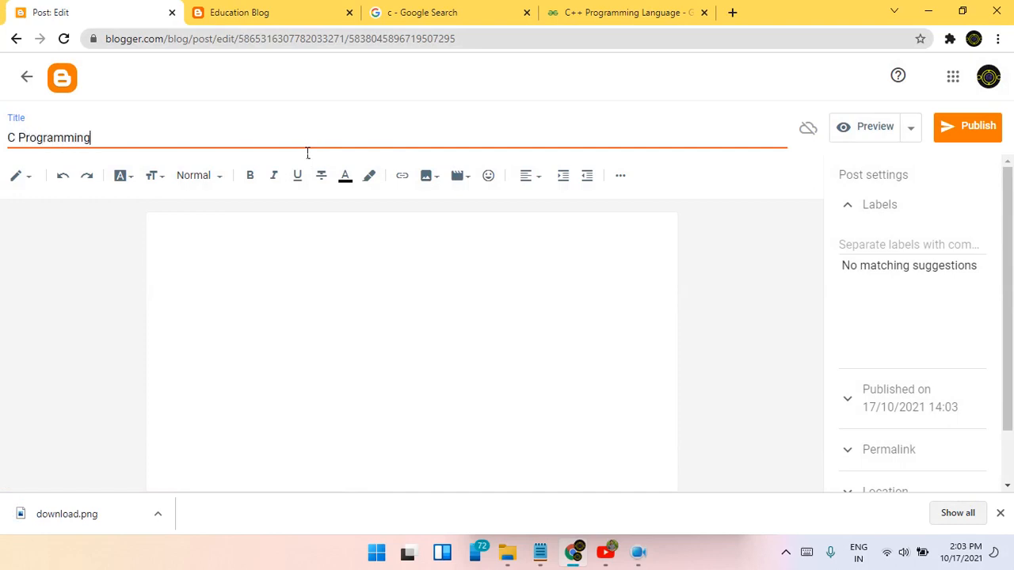
left_click(441, 234)
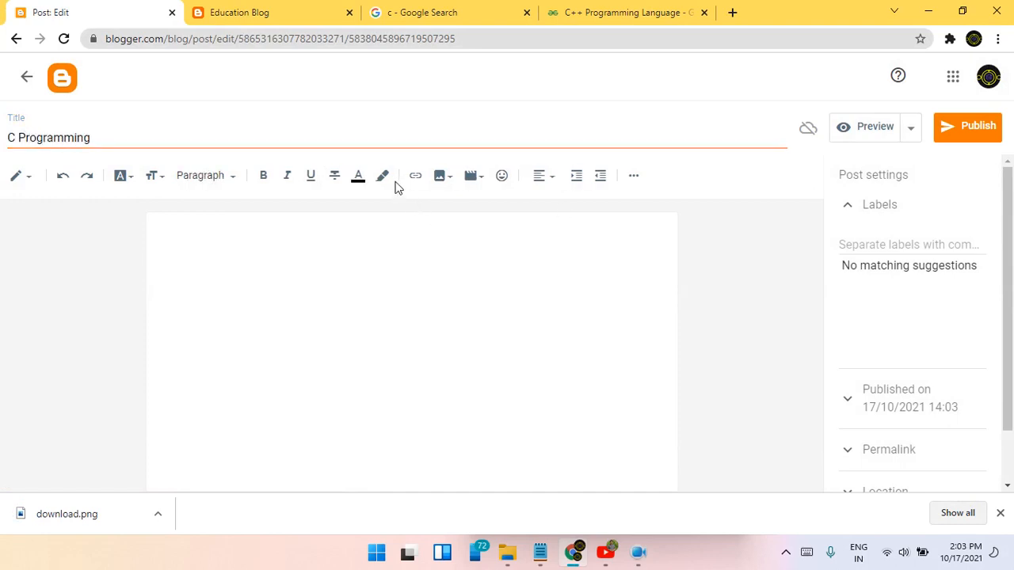
Step: Upload the download.png image from Downloads into the C Programming post and publish the post
left_click(441, 177)
left_click(452, 207)
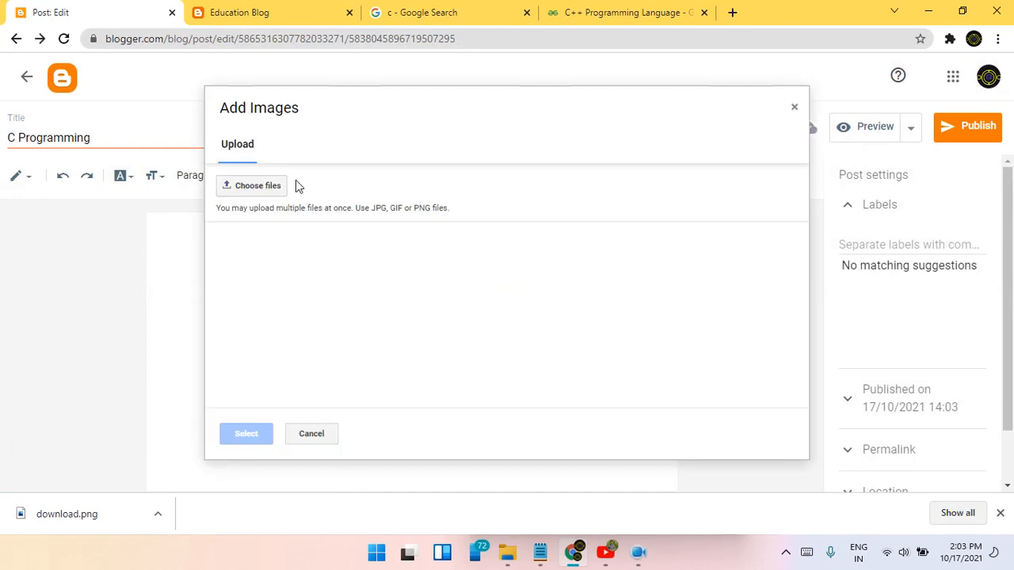
left_click(250, 185)
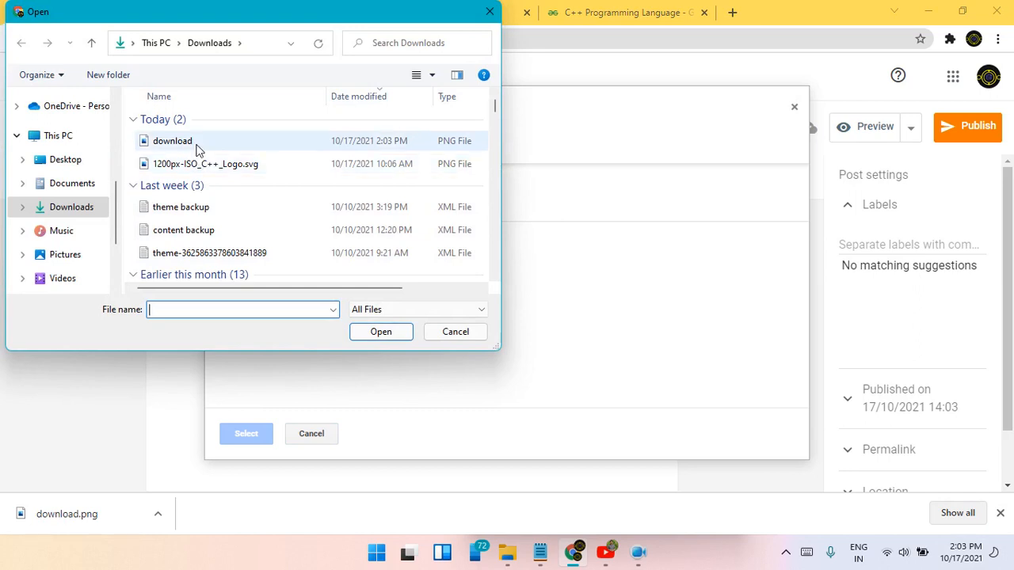
left_click(198, 142)
left_click(364, 332)
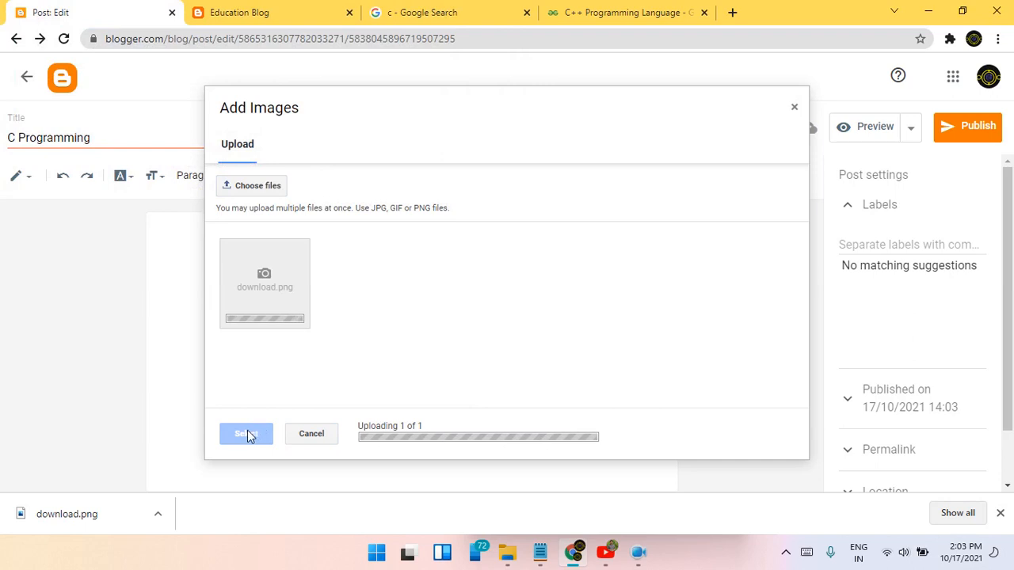
left_click(246, 434)
left_click(976, 133)
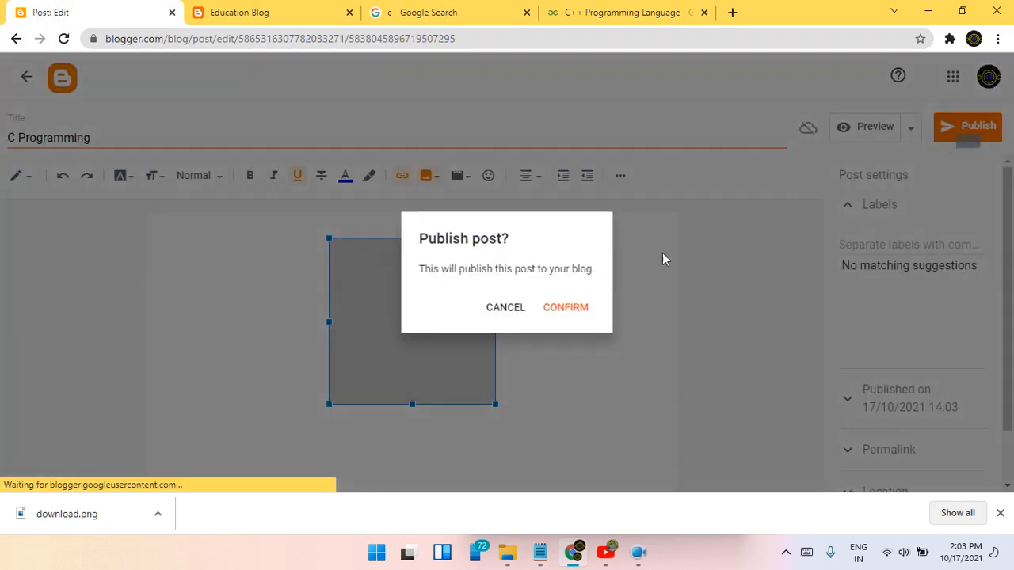
left_click(566, 308)
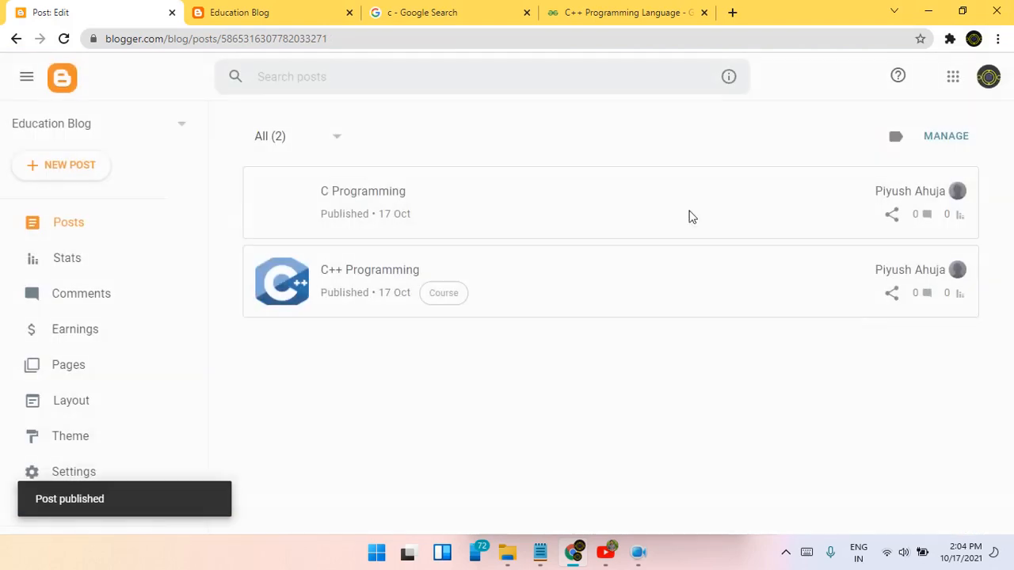
Step: Reopen the C Programming post, add the label "Course" and update it
left_click(844, 230)
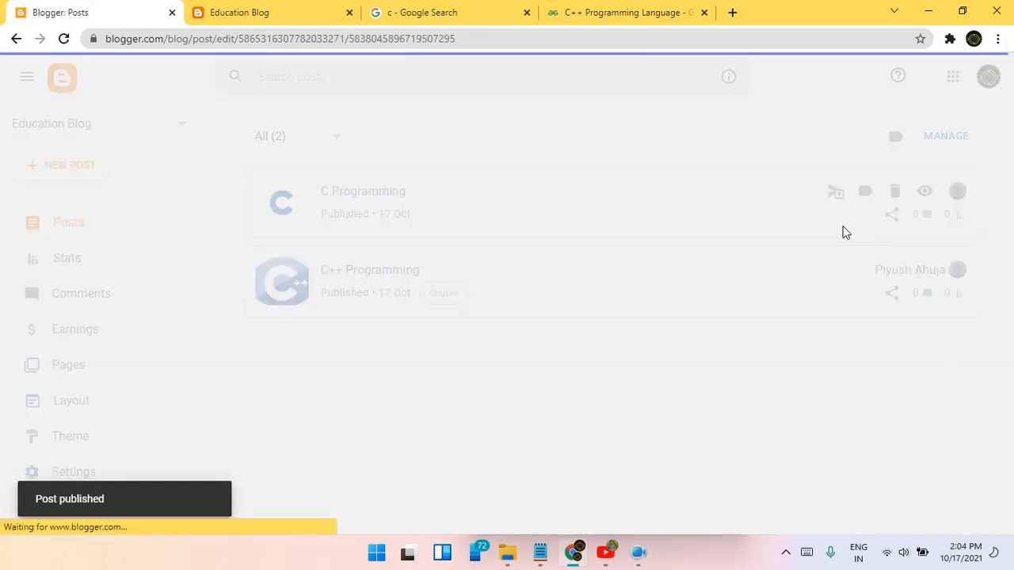
left_click(865, 247)
left_click(866, 270)
left_click(962, 132)
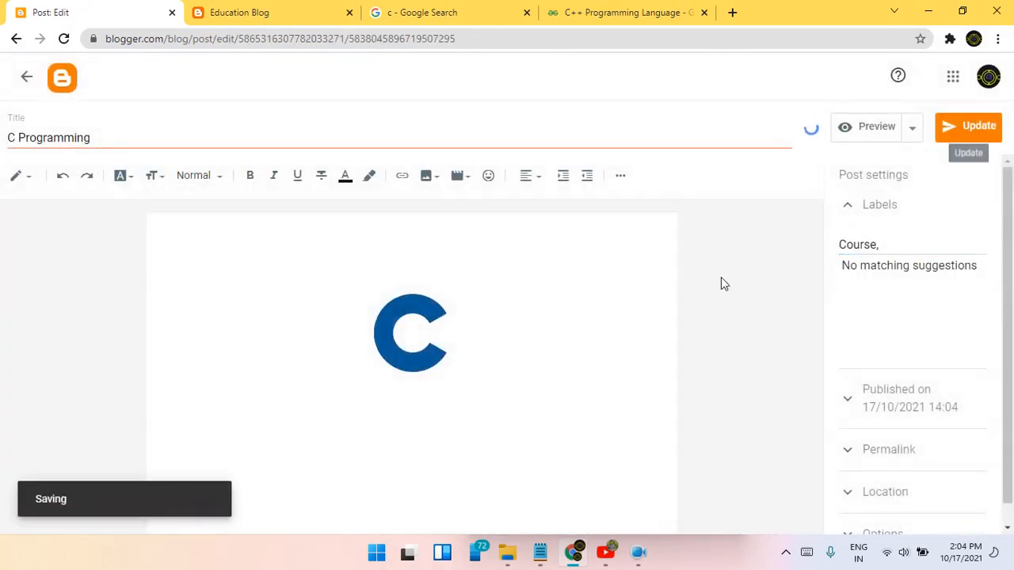
Step: Create a new blog post titled "DSA" and search Google Images for "DSA"
left_click(25, 74)
left_click(79, 164)
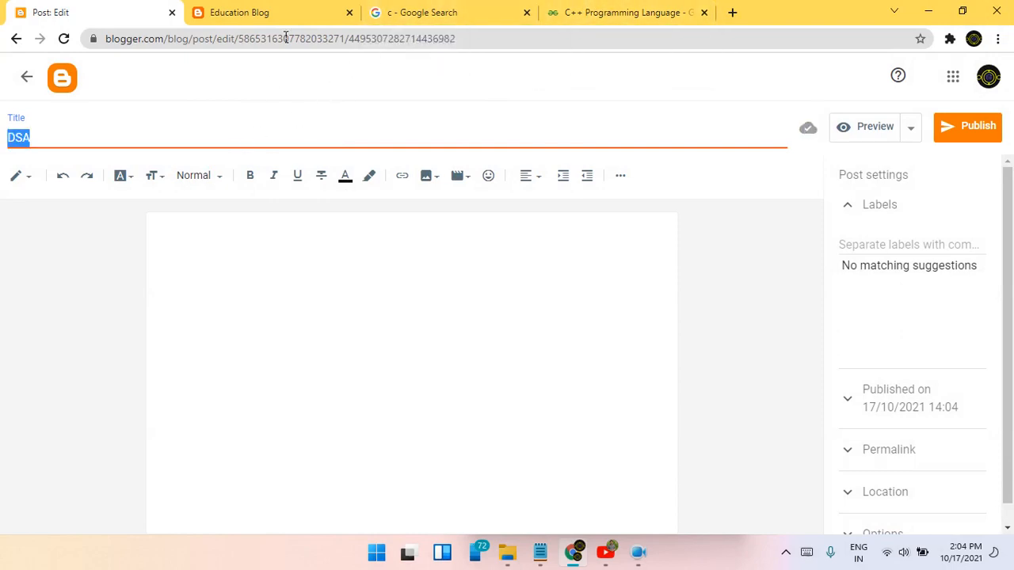
left_click(333, 11)
left_click(376, 12)
double_click(170, 77)
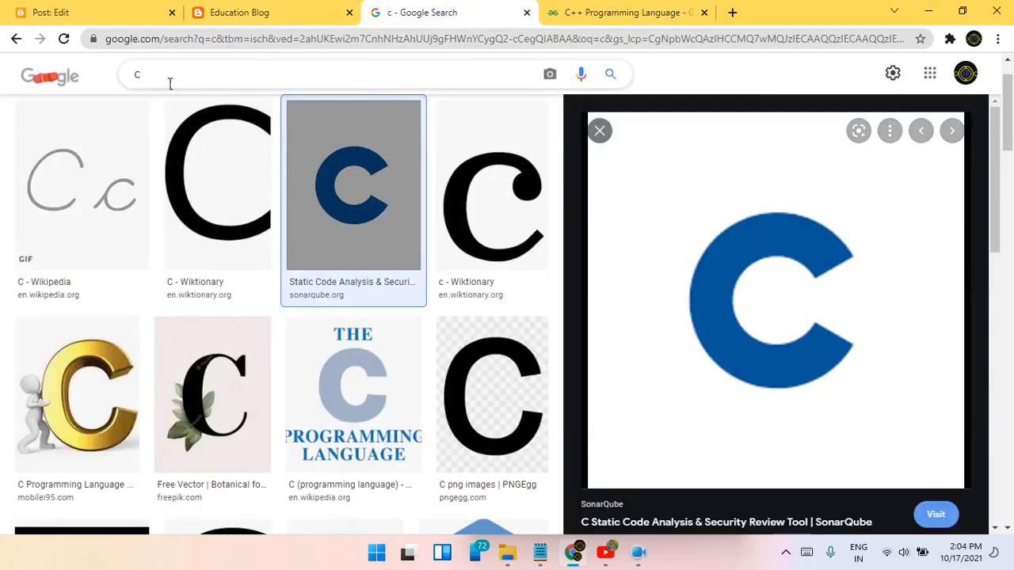
type("DSA")
key("Return")
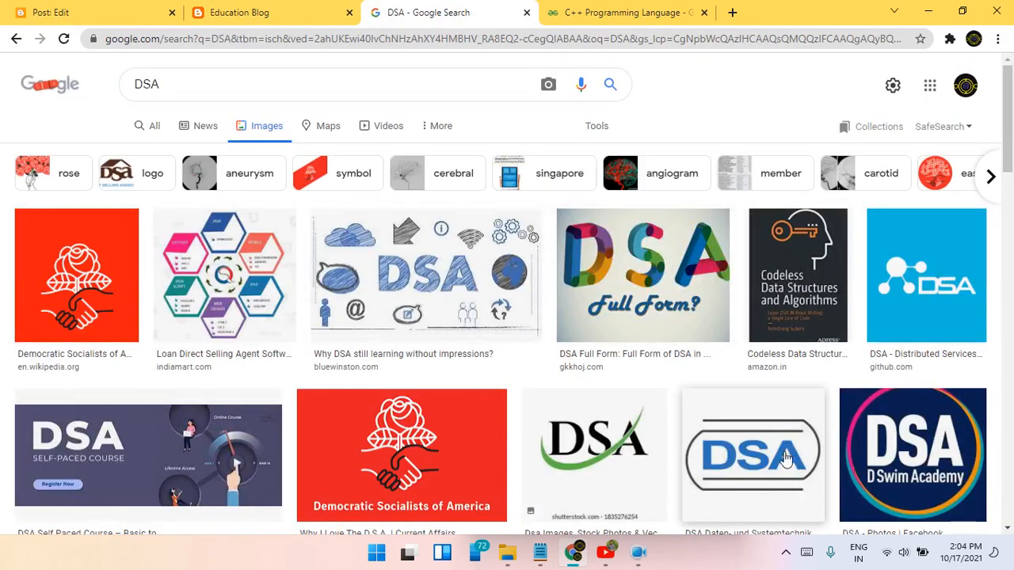
Step: Save the blue DSA logo from the LinkedIn result to the Downloads folder
left_click(753, 455)
right_click(730, 184)
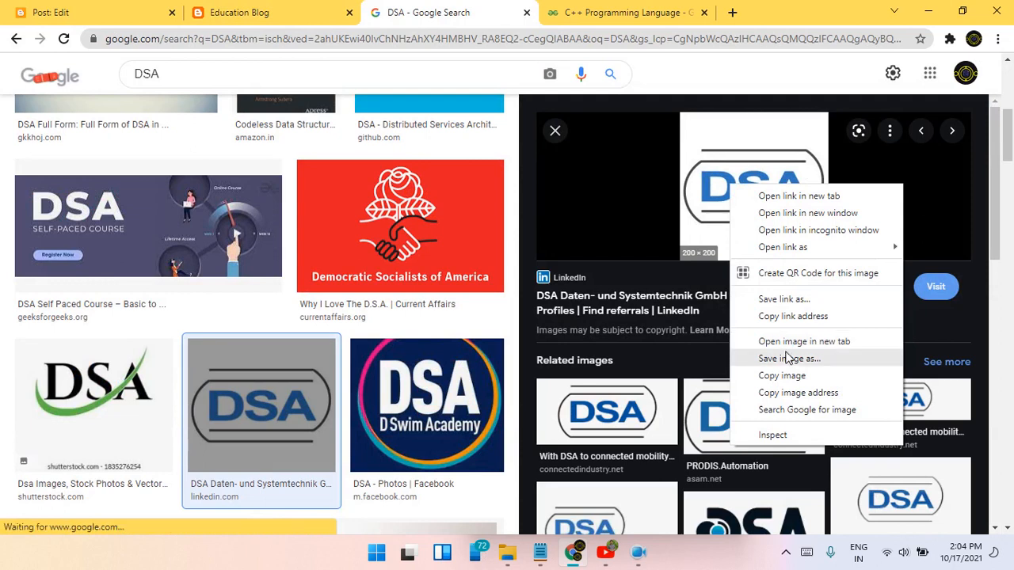
left_click(786, 358)
key("Return")
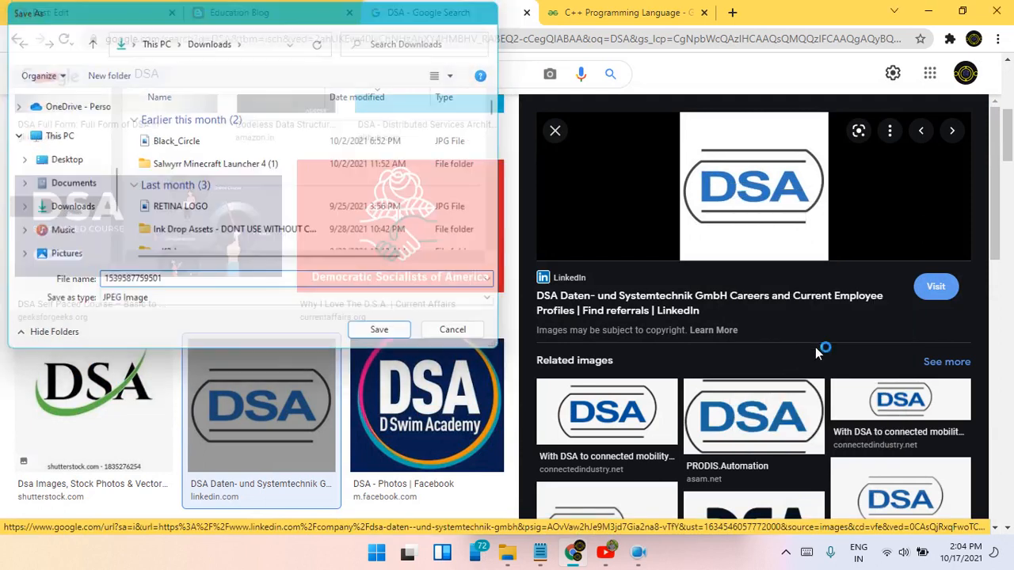
Step: Return to the DSA post and insert the 1539587759501.jpg image from Downloads into its body
key("ctrl+1")
left_click(271, 248)
left_click(441, 177)
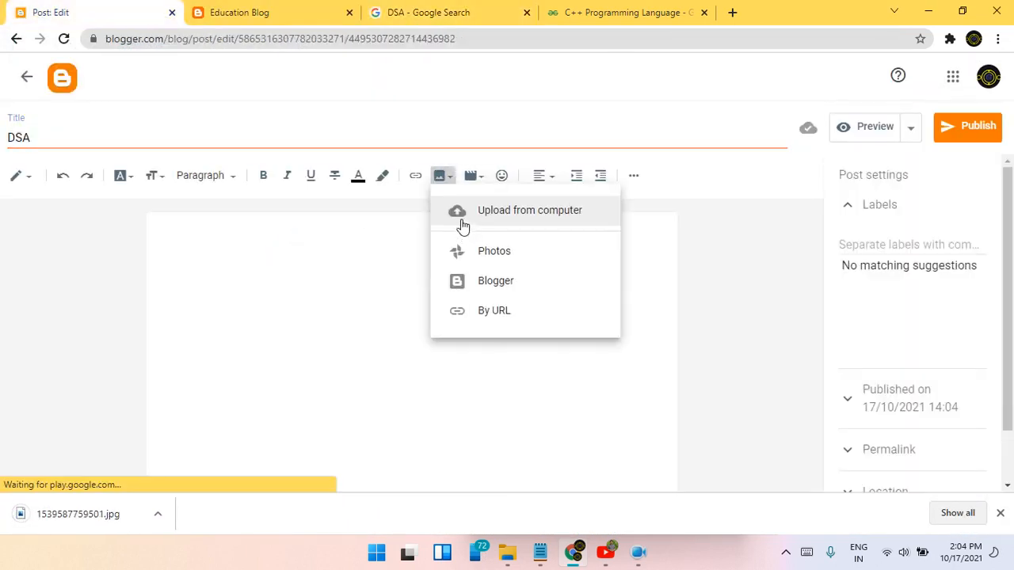
left_click(485, 253)
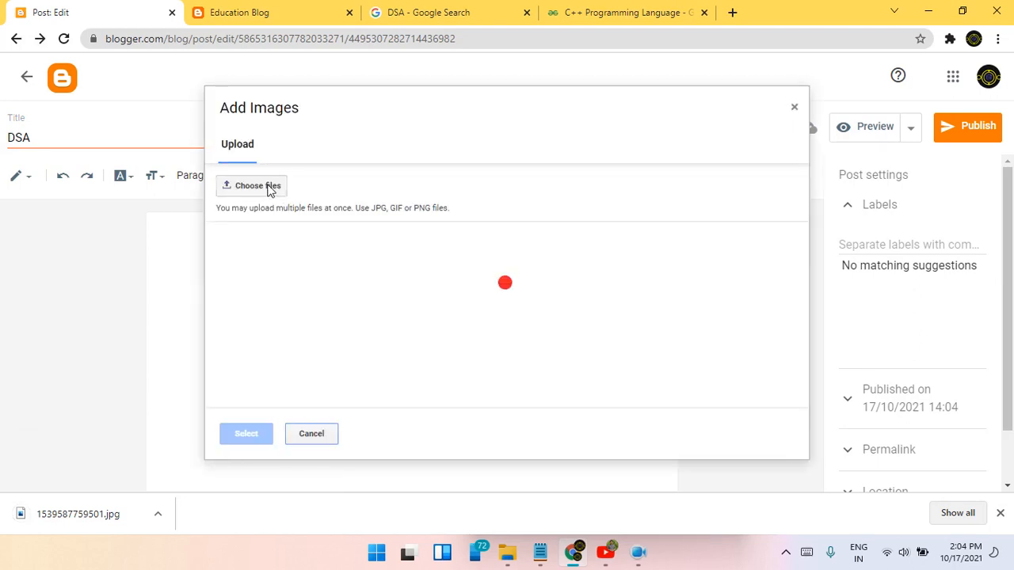
left_click(257, 186)
left_click(208, 144)
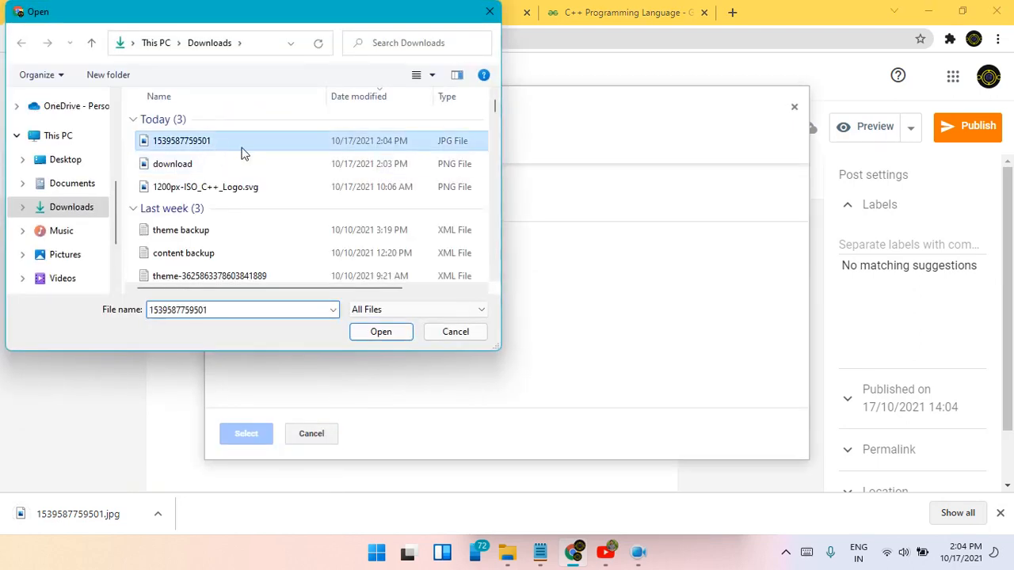
left_click(392, 333)
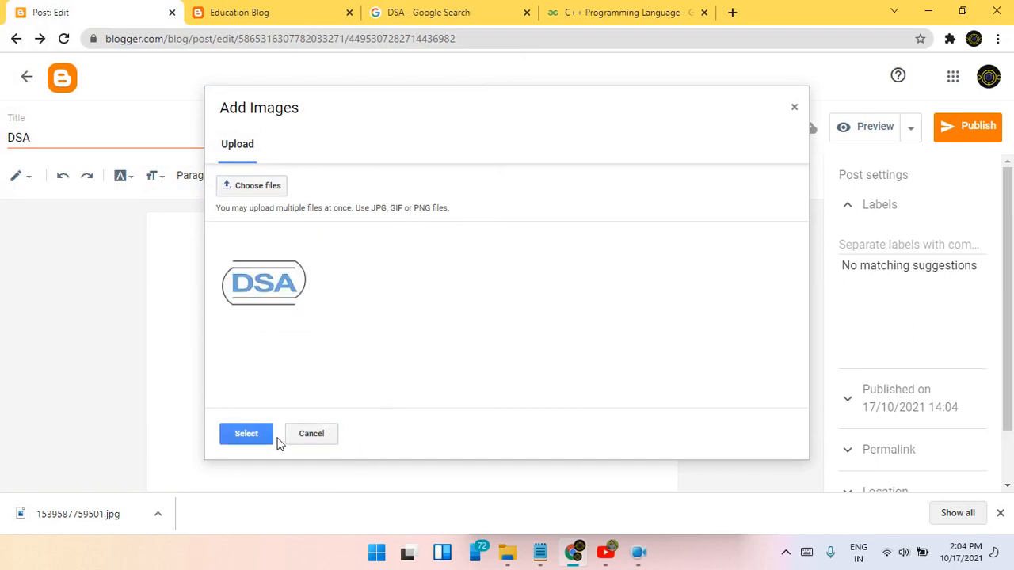
left_click(268, 438)
Step: Add the label "Course" to the DSA post and publish it
left_click(919, 242)
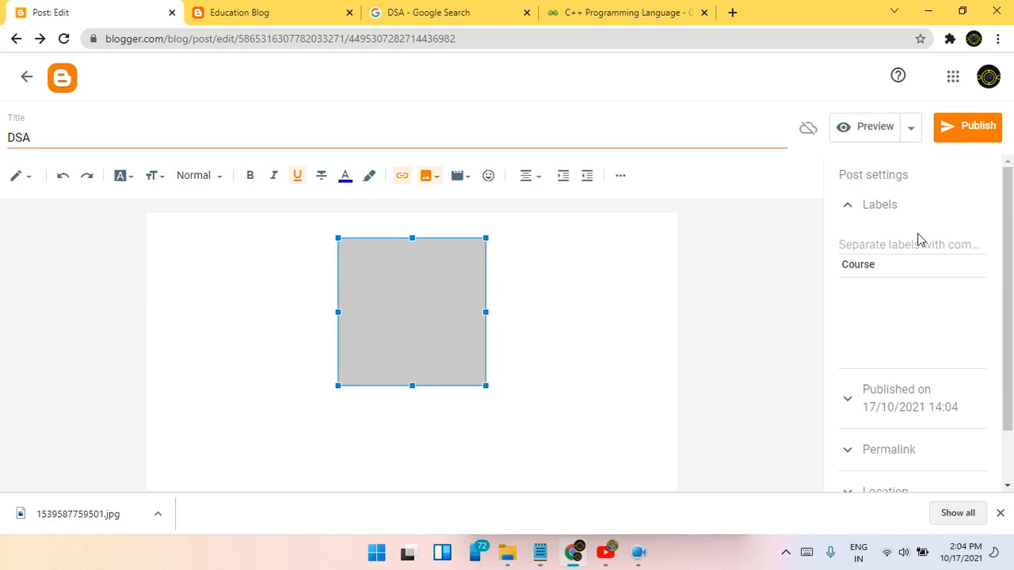
left_click(913, 274)
left_click(960, 133)
left_click(580, 310)
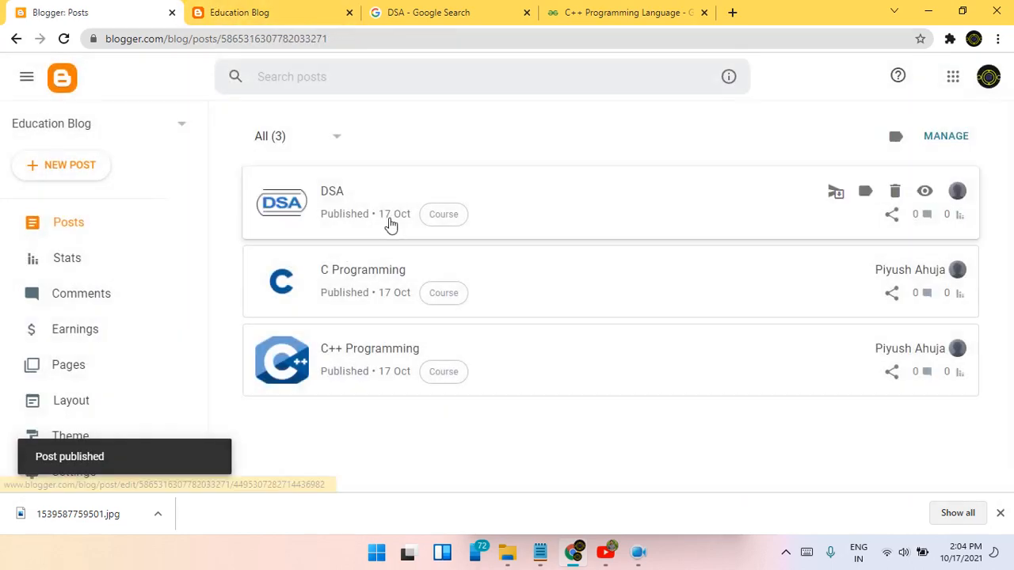
Step: Filter the posts by the Course label, then open the Education Blog's layout page and find the Header Menu section
left_click(439, 225)
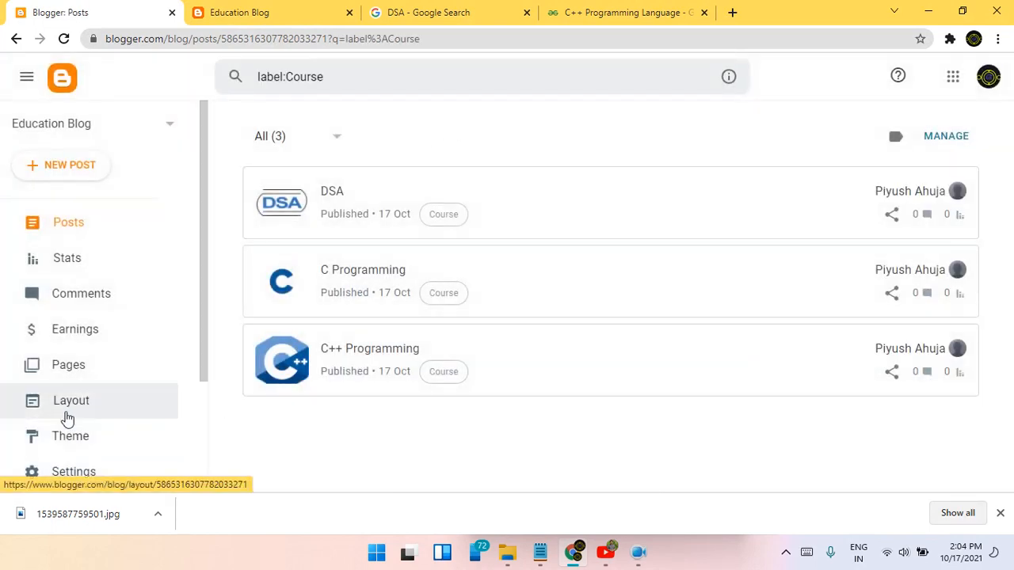
left_click(65, 410)
left_click(1000, 515)
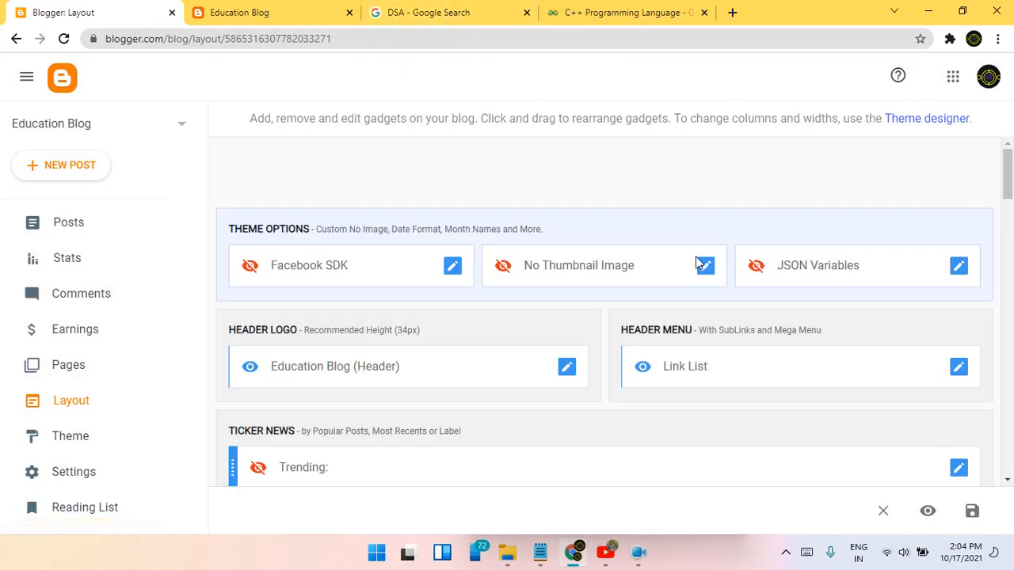
scroll(697, 258, "down", 3)
scroll(847, 264, "up", 1)
scroll(847, 264, "up", 1)
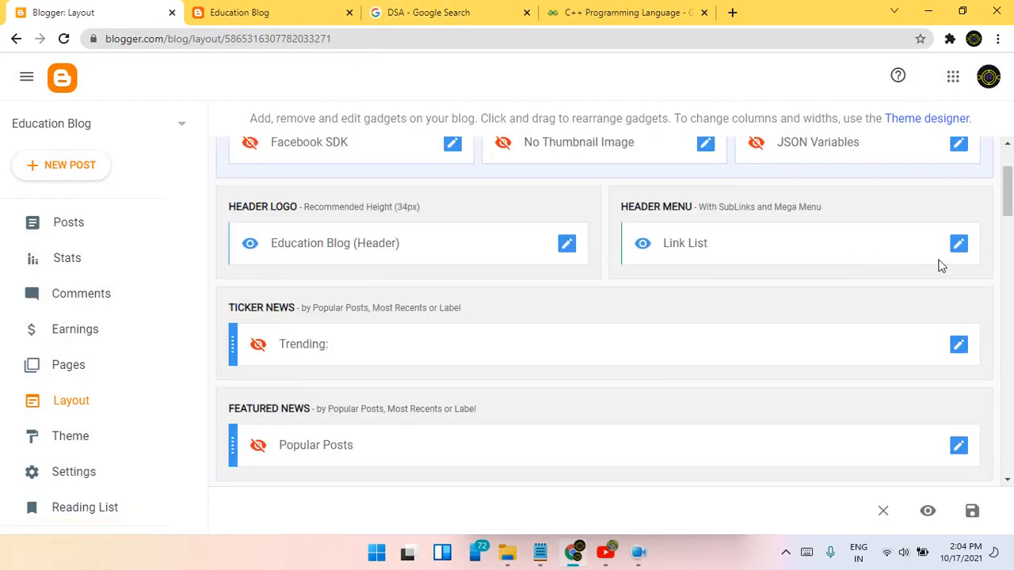
Step: Delete every link except Home from the Header Menu link list and save the list
left_click(960, 243)
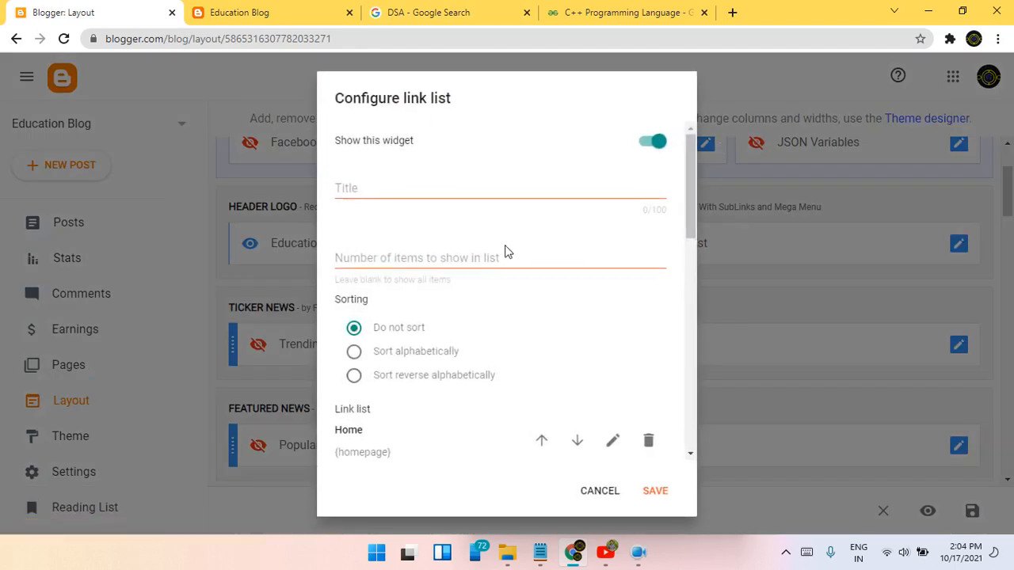
scroll(555, 301, "down", 5)
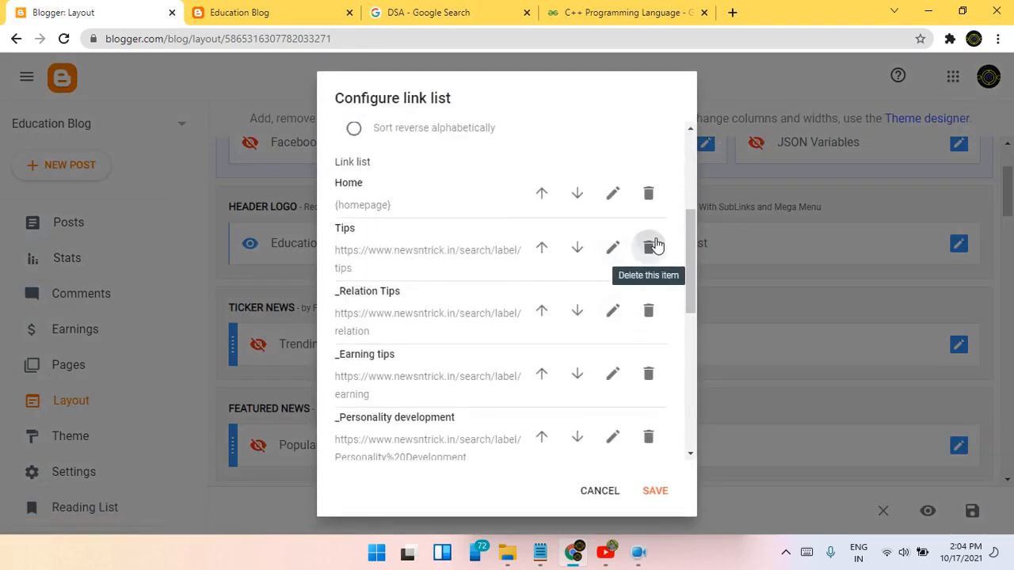
left_click(649, 247)
left_click(663, 252)
left_click(663, 252)
left_click(663, 252)
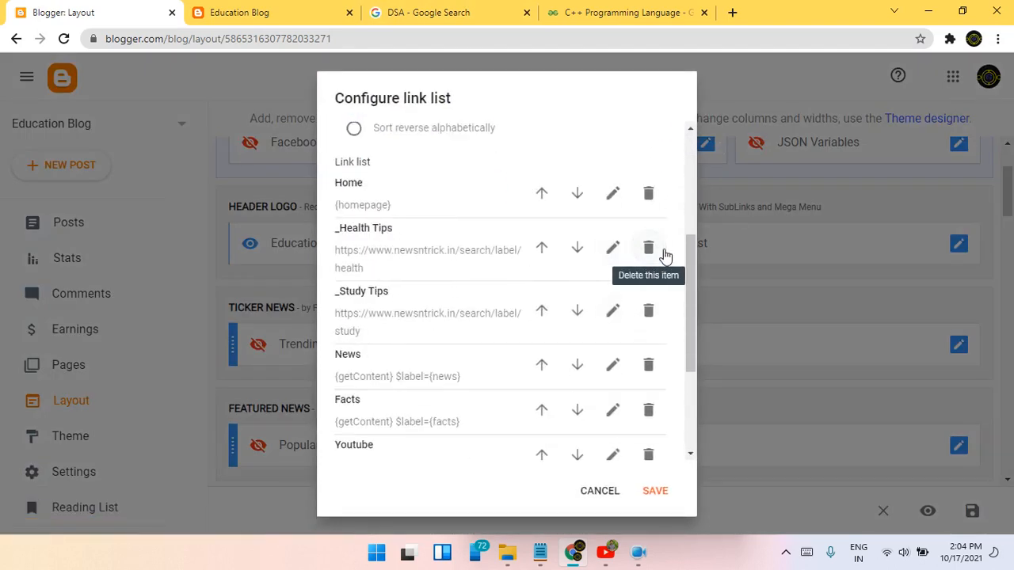
left_click(663, 252)
left_click(663, 252)
left_click(635, 241)
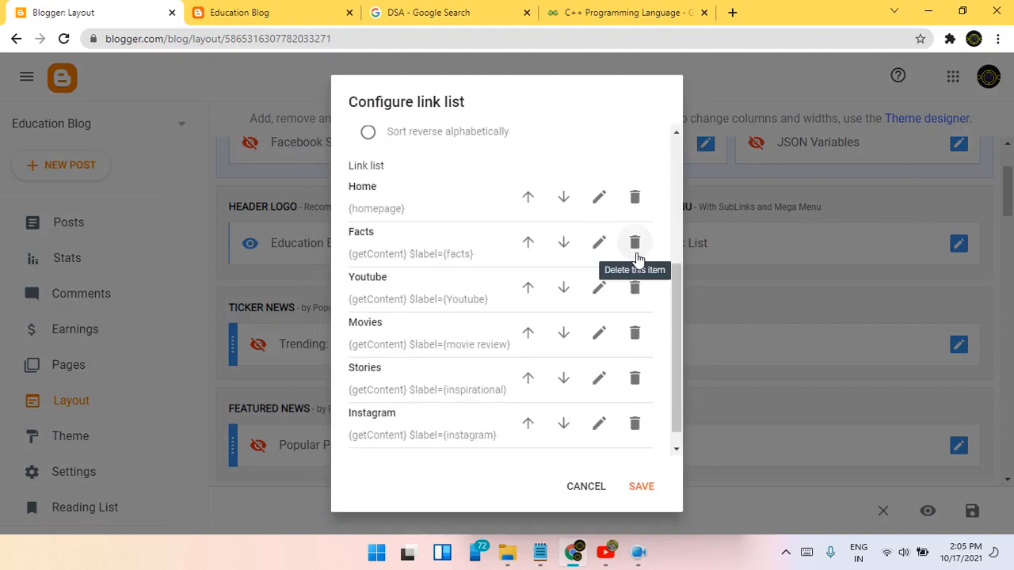
left_click(636, 242)
left_click(639, 269)
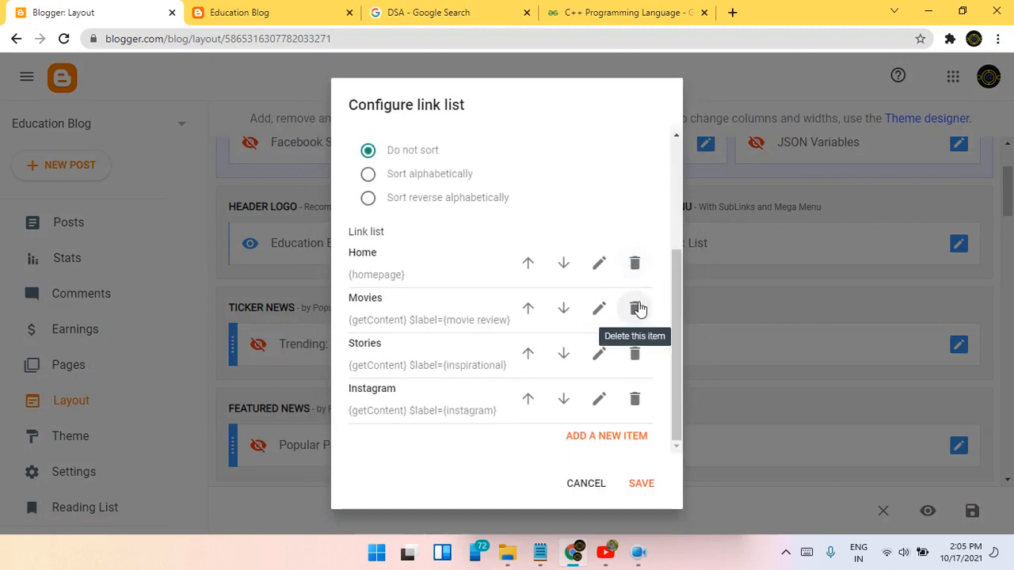
left_click(639, 307)
left_click(649, 354)
left_click(637, 396)
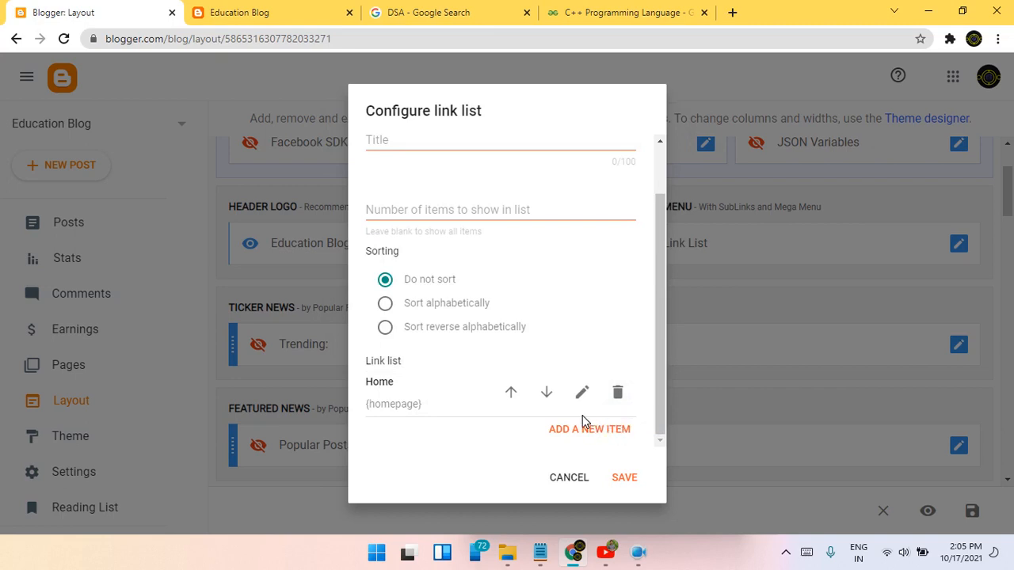
left_click(622, 477)
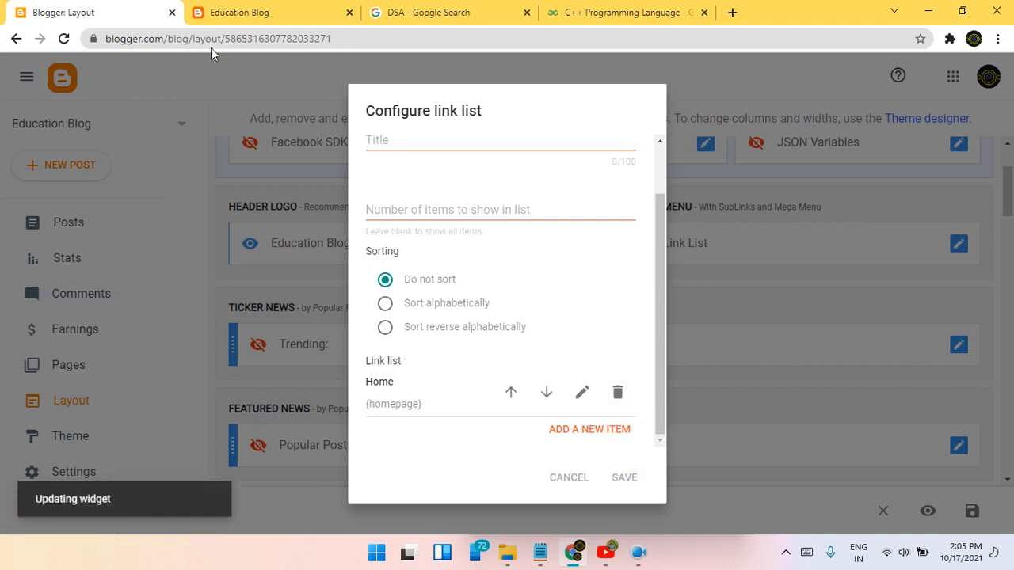
Step: In Content Section 1, set the Recent Facts gadget's title and content label to "Course" and save it
scroll(432, 342, "down", 5)
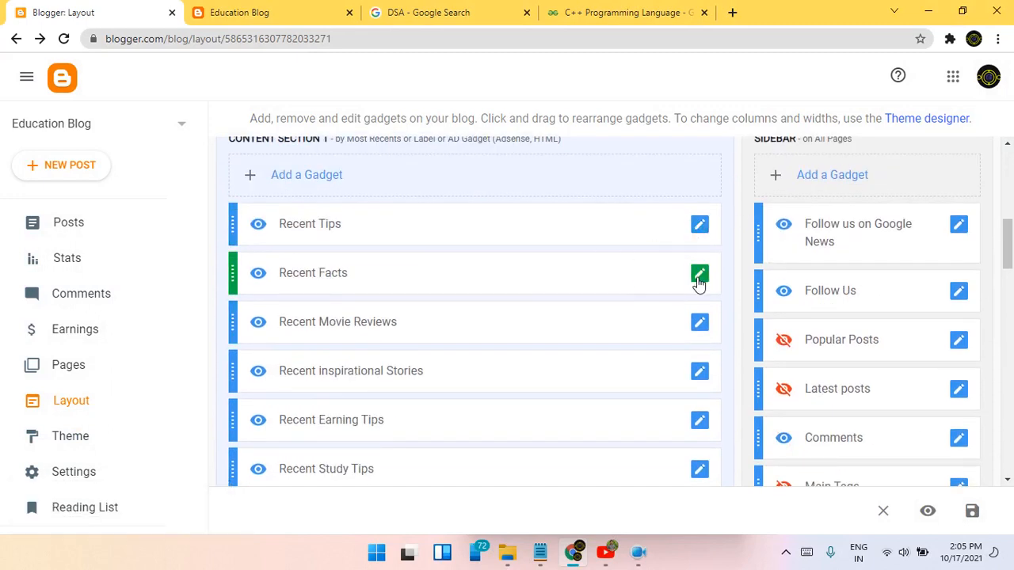
scroll(684, 290, "down", 3)
scroll(684, 290, "up", 3)
scroll(683, 290, "down", 5)
scroll(684, 293, "up", 1)
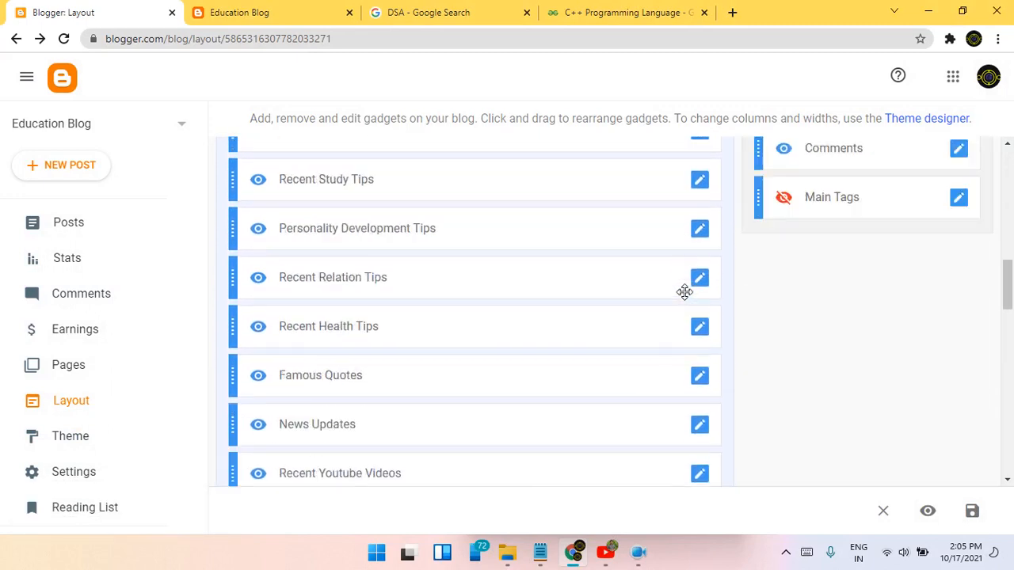
scroll(684, 292, "up", 4)
left_click(700, 274)
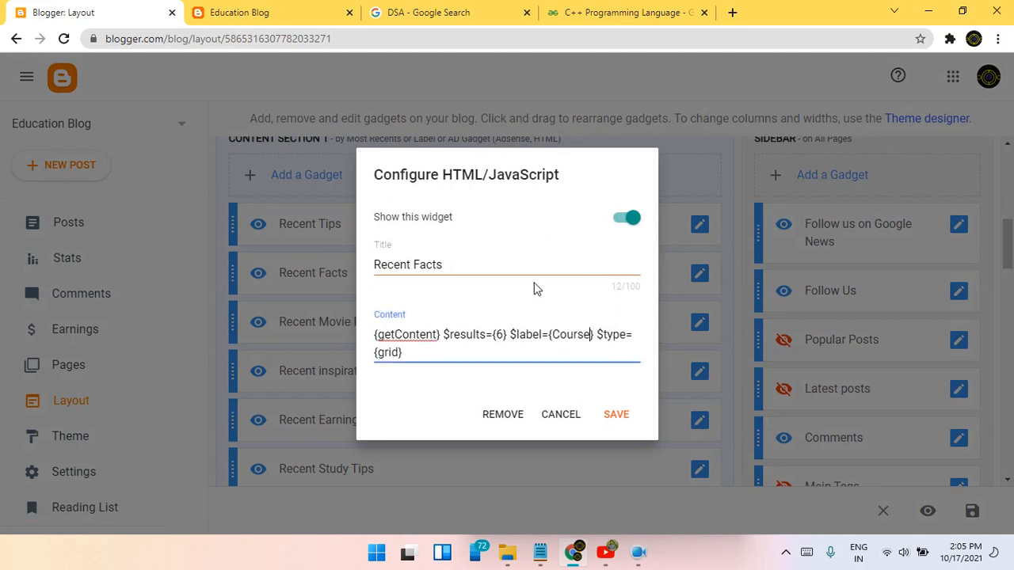
triple_click(472, 275)
type("Course")
left_click(606, 413)
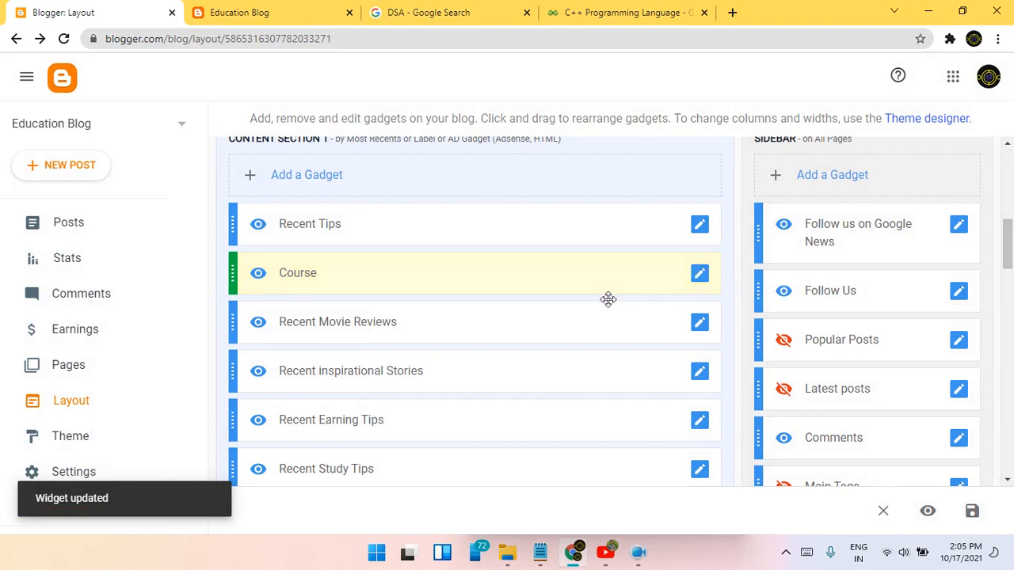
Step: Move the Course gadget above Recent Tips in Content Section 1 and review its label setting
left_click_drag(607, 298, 602, 229)
left_click(709, 227)
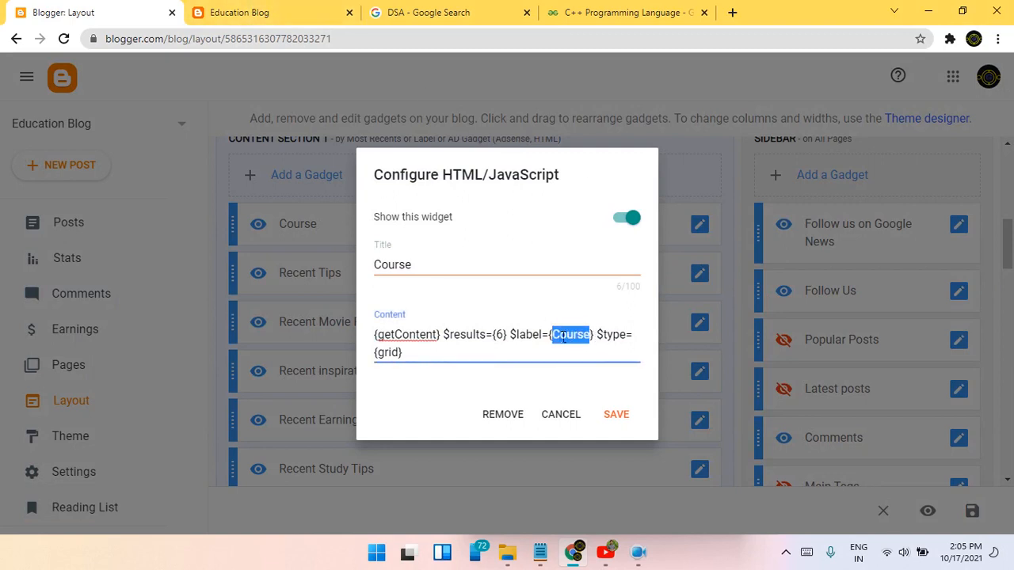
left_click(558, 415)
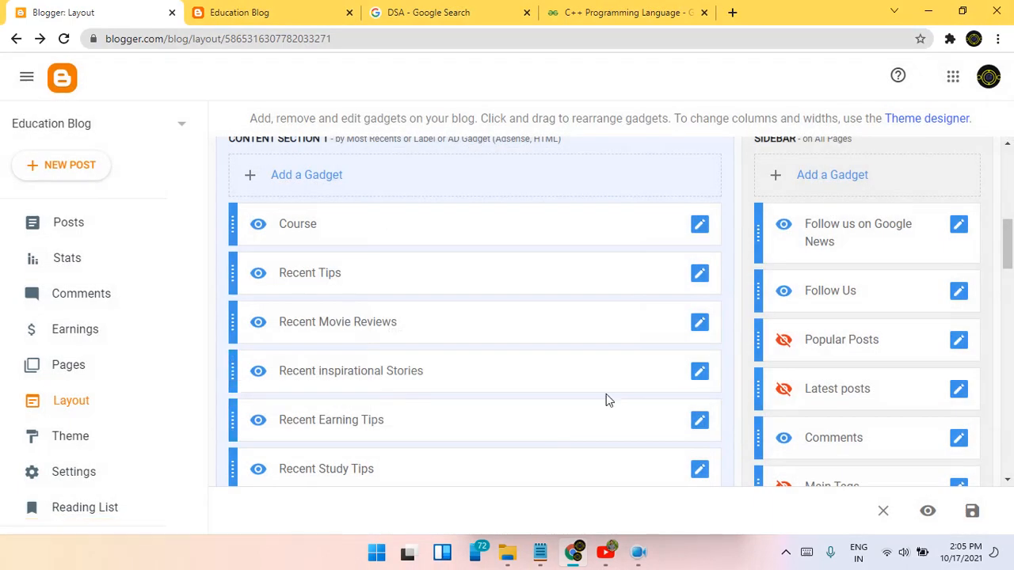
Step: Hide the Recent Tips, Recent Movie Reviews and Recent inspirational Stories gadgets in Content Section 1, saving each one
left_click(700, 274)
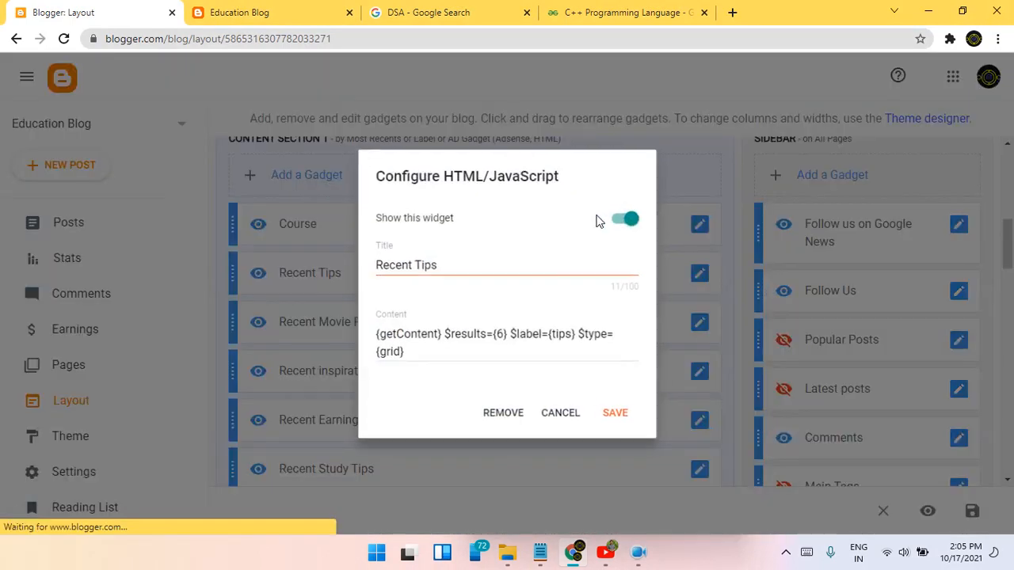
left_click(623, 417)
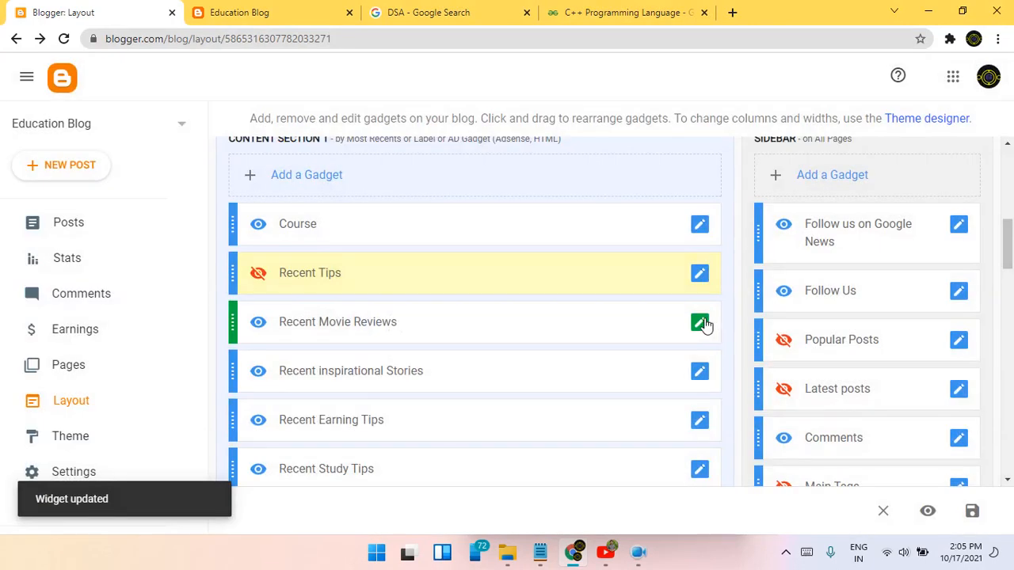
left_click(701, 323)
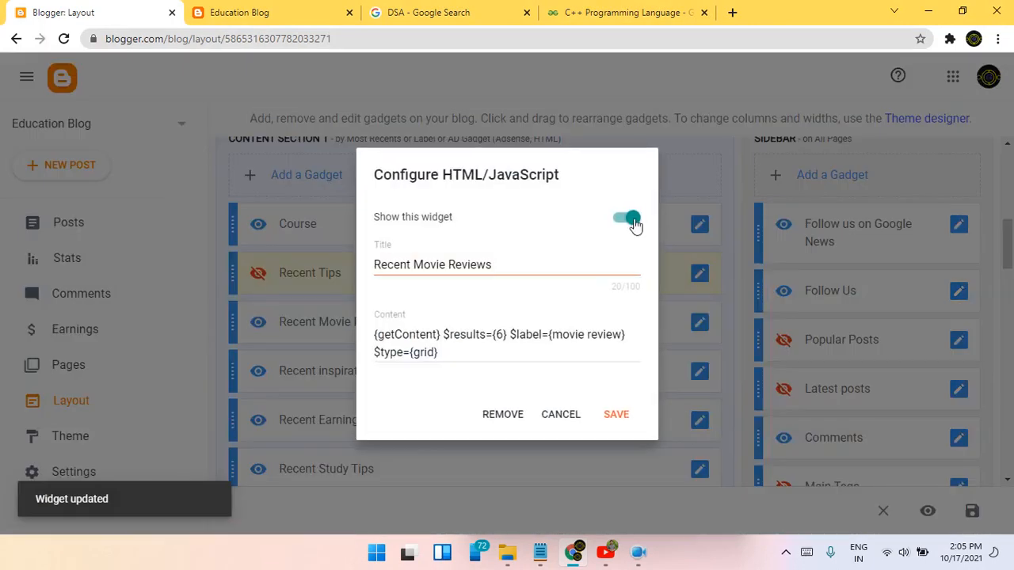
left_click(616, 416)
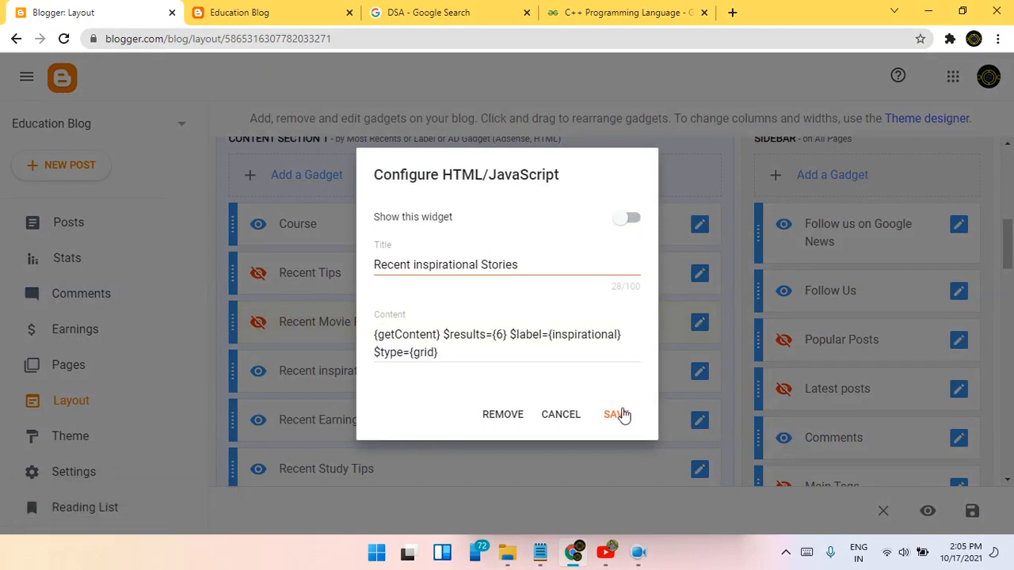
left_click(616, 414)
Step: Hide the Recent Earning Tips, Recent Study Tips and Personality Development Tips gadgets in Content Section 1, saving each one
scroll(712, 325, "down", 3)
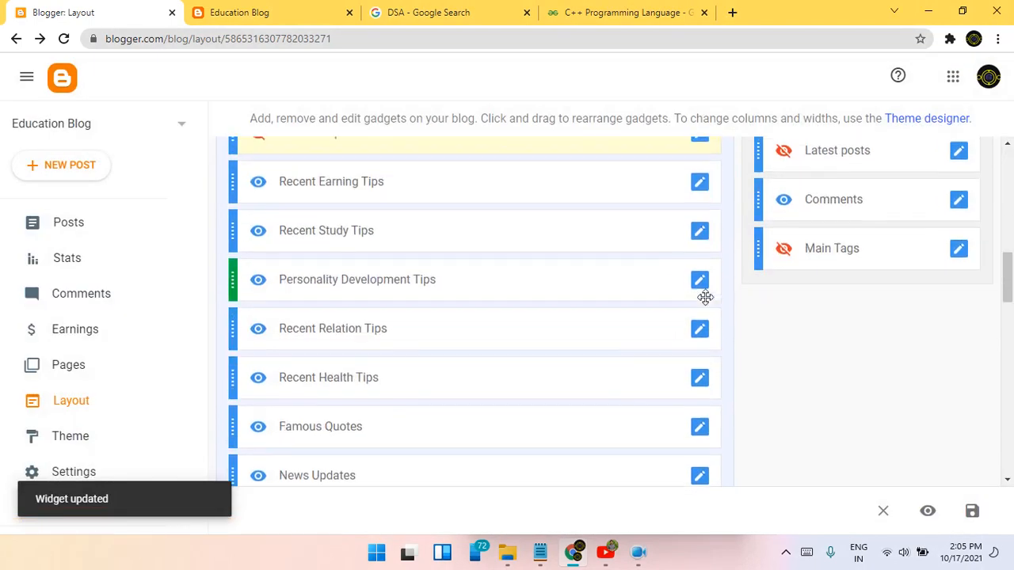
scroll(704, 301, "up", 1)
left_click(698, 296)
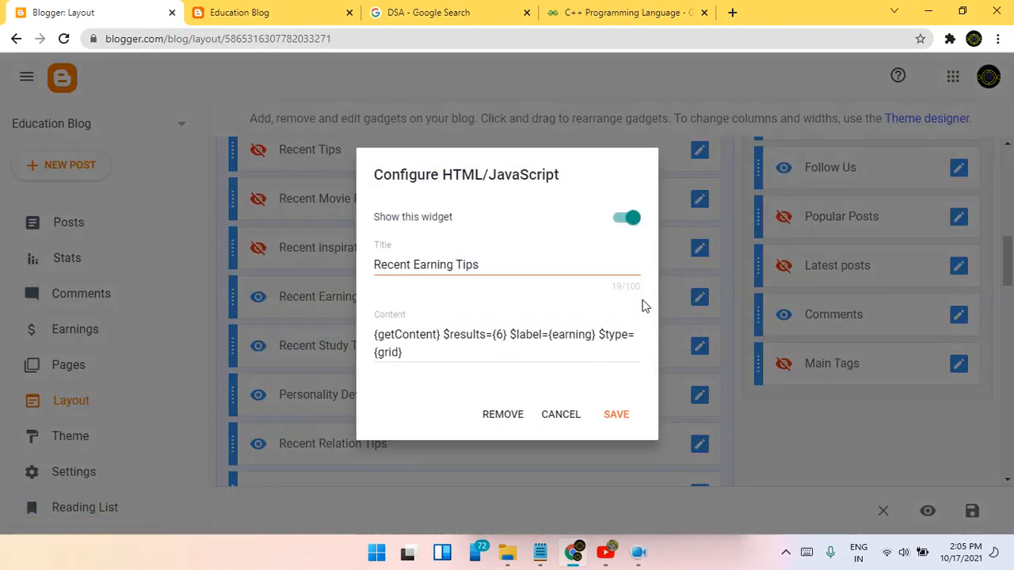
left_click(608, 419)
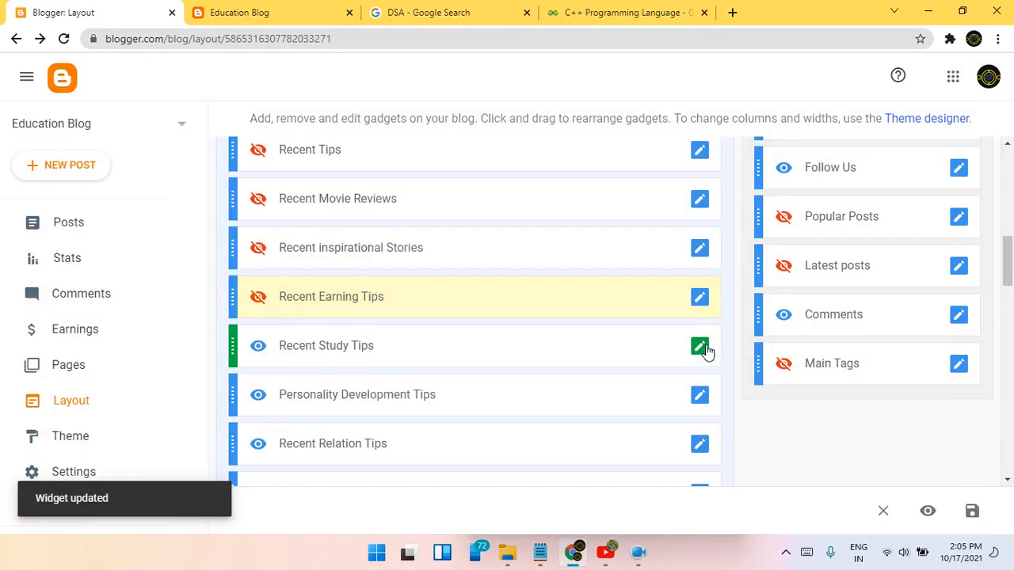
left_click(700, 346)
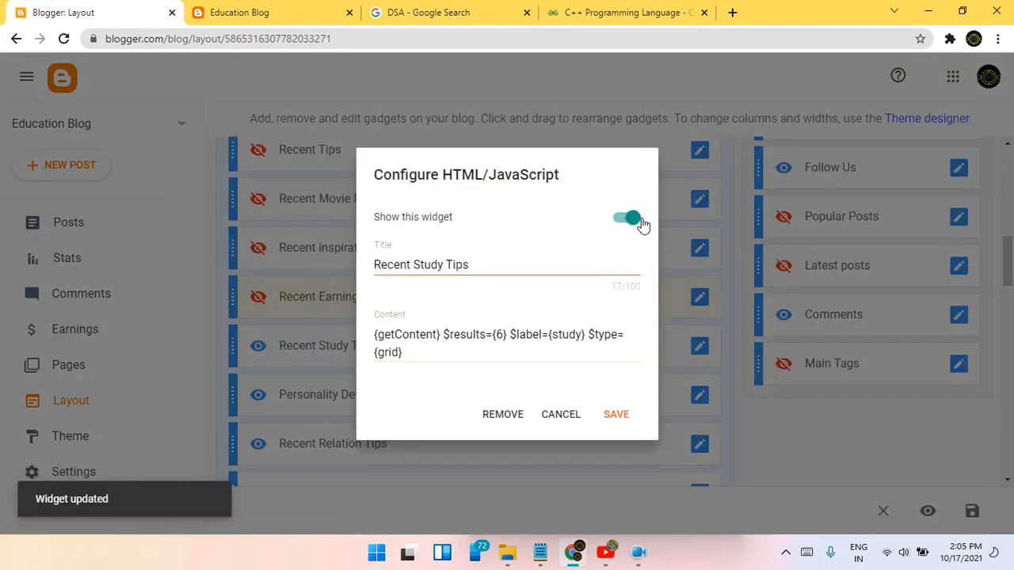
left_click(638, 224)
left_click(618, 411)
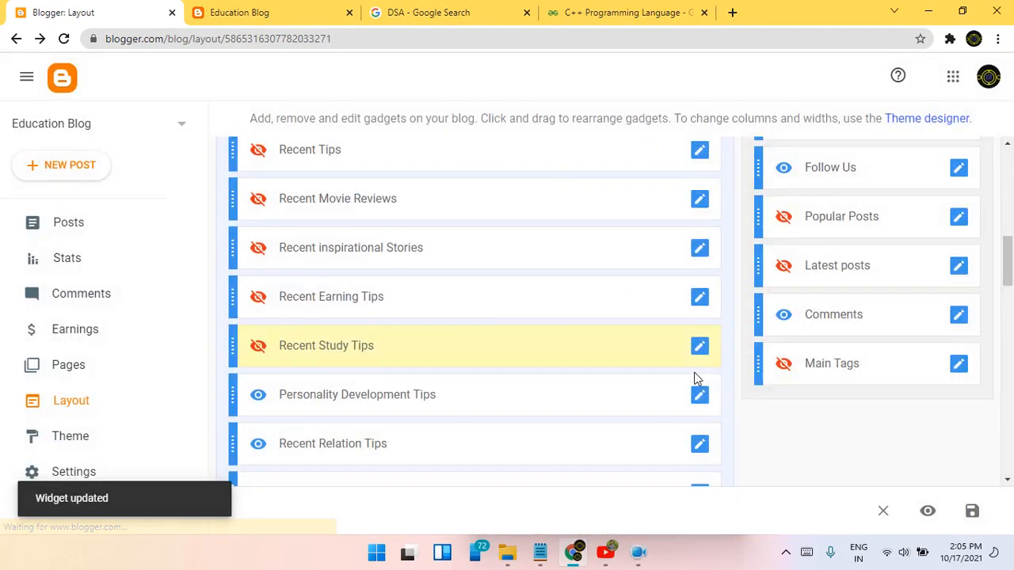
left_click(699, 394)
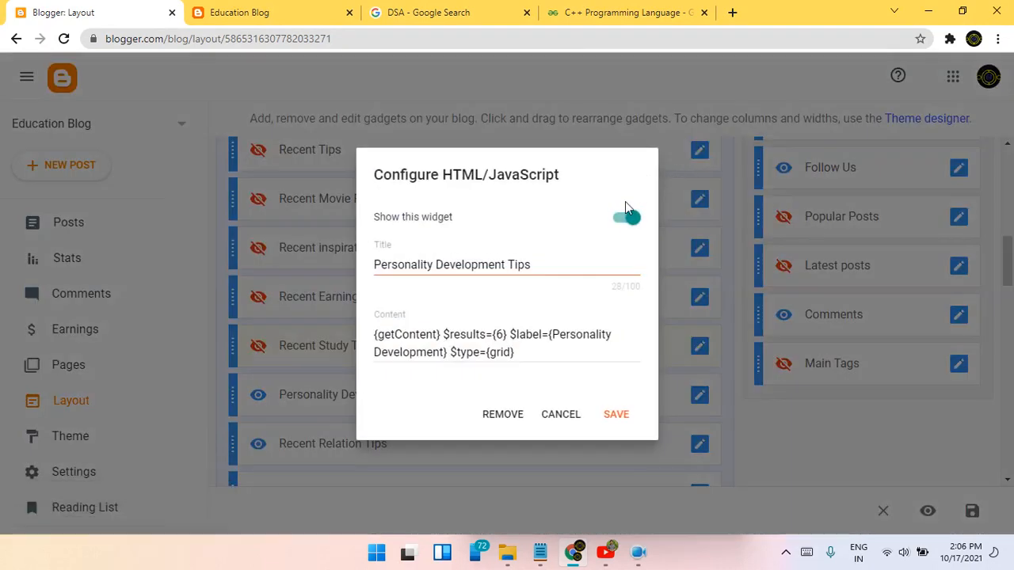
left_click(616, 414)
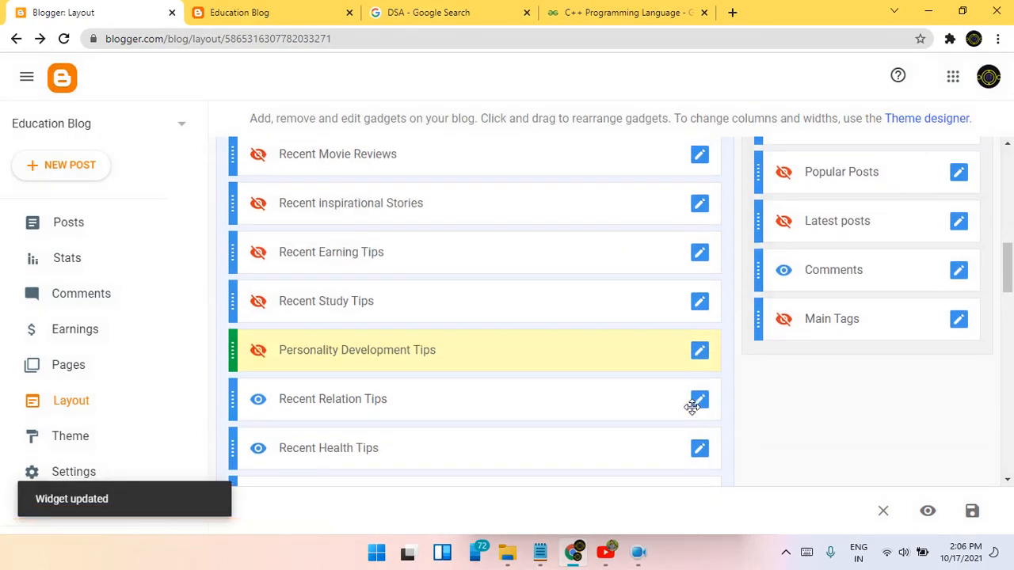
Step: Hide the Recent Relation Tips, Recent Health Tips and Famous Quotes gadgets in Content Section 1, saving each one
scroll(695, 317, "down", 3)
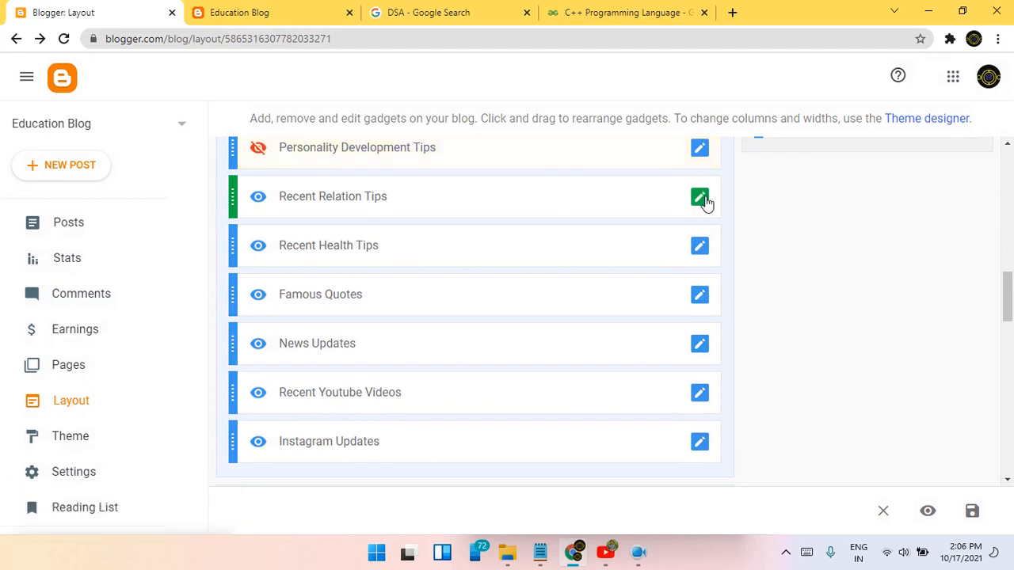
left_click(700, 198)
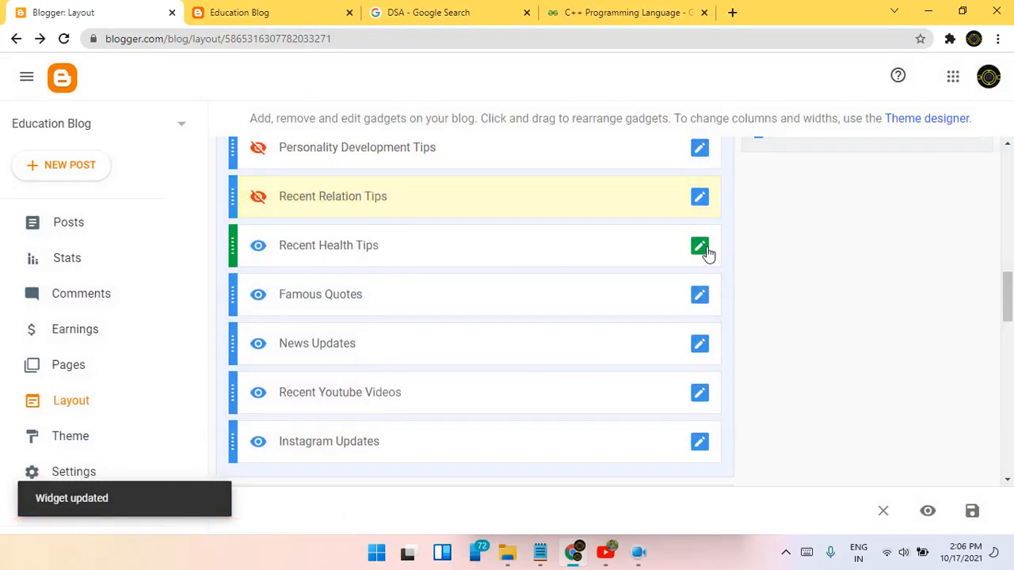
left_click(701, 248)
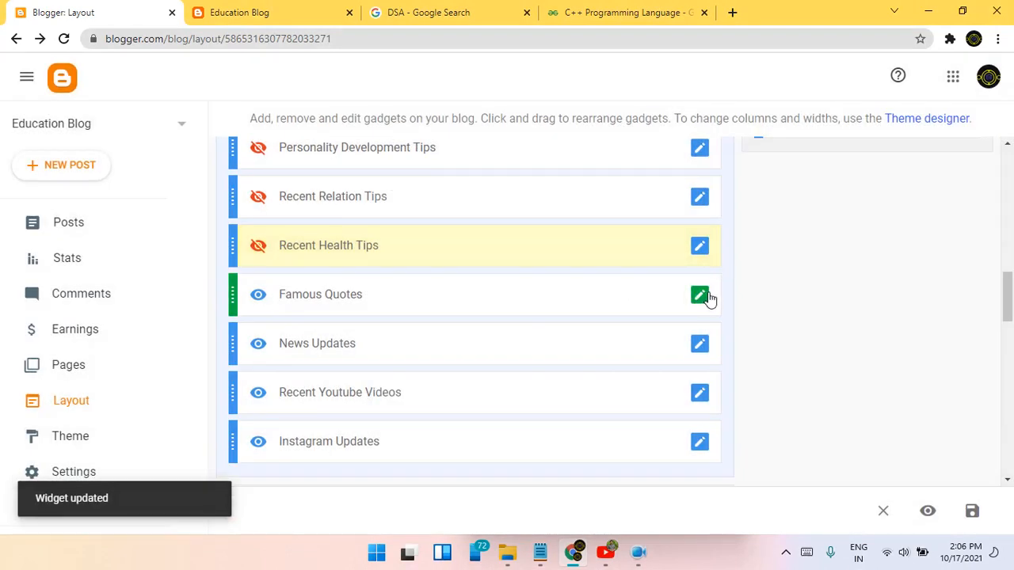
left_click(701, 296)
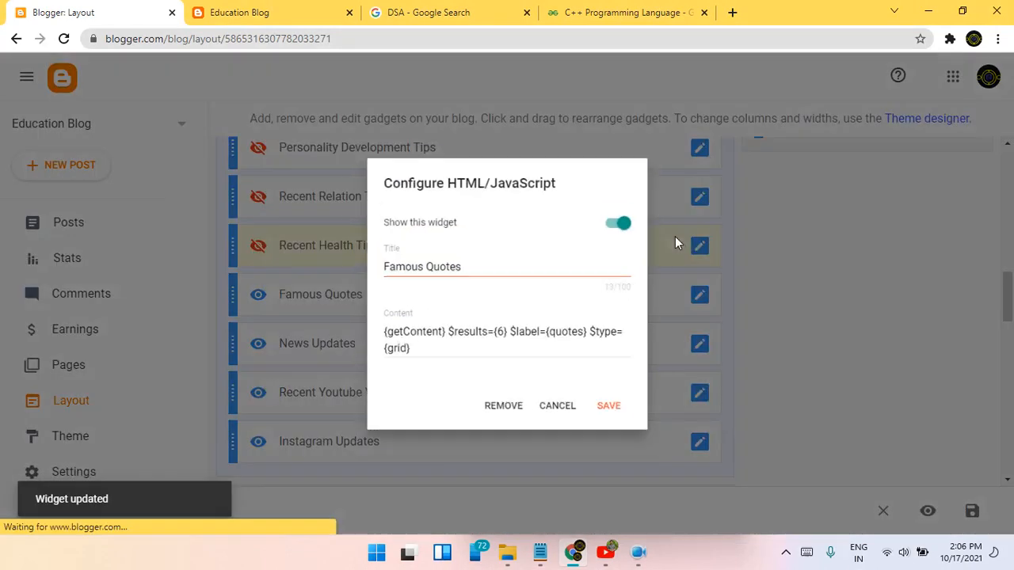
left_click(629, 218)
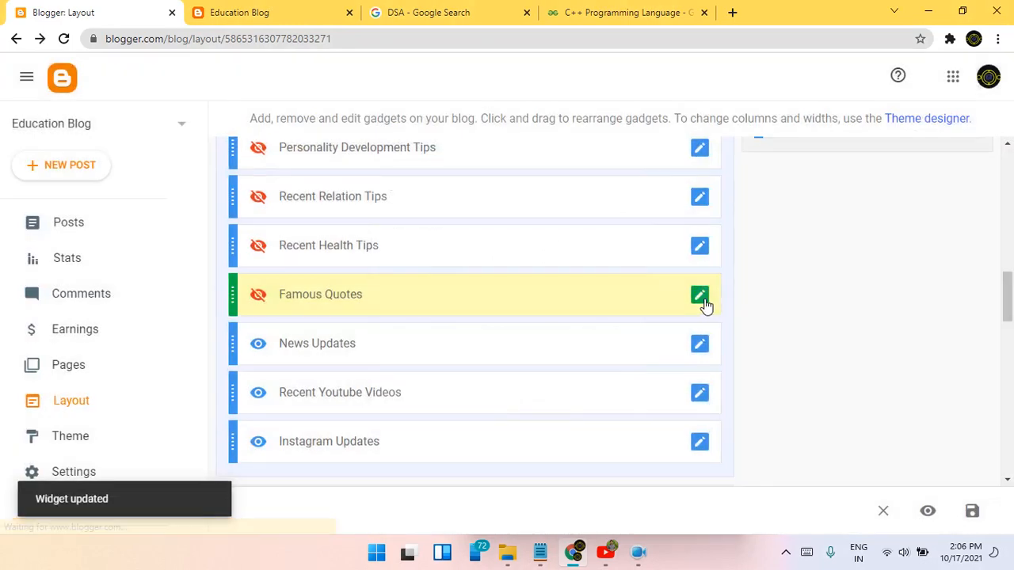
Step: Hide the News Updates, Recent Youtube Videos and Instagram Updates gadgets in Content Section 1, saving each one
left_click(702, 346)
left_click(623, 222)
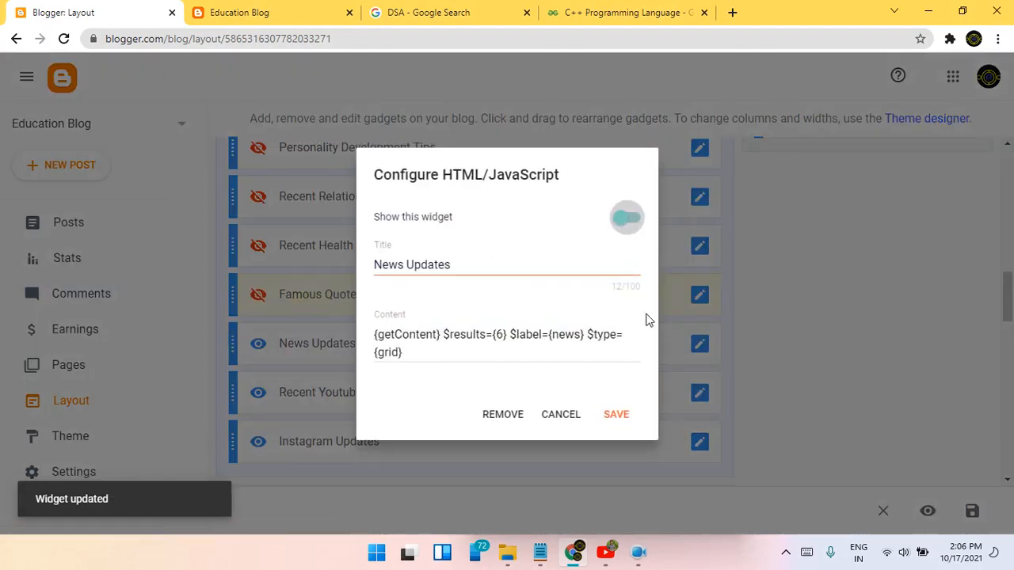
left_click(616, 412)
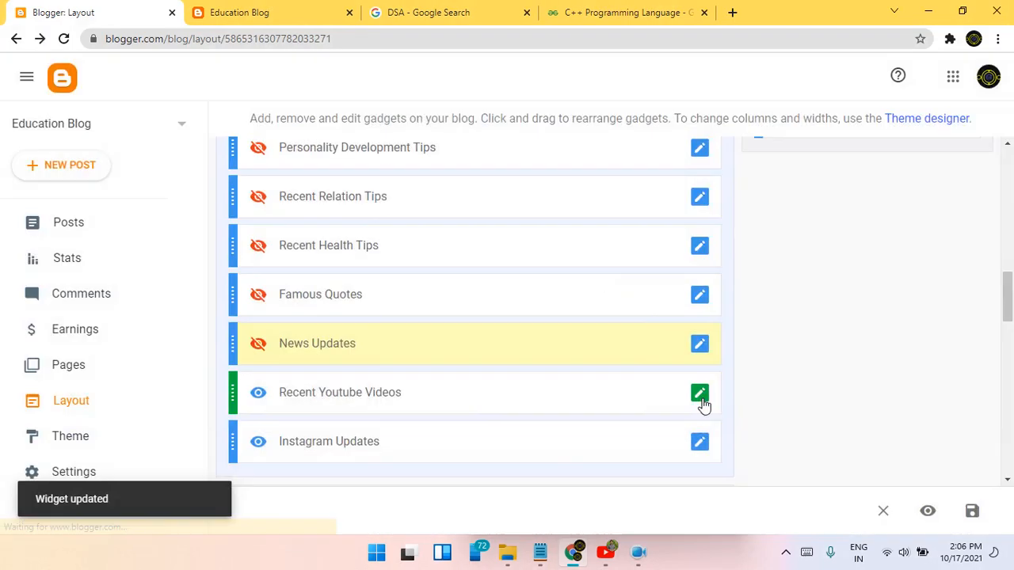
left_click(701, 396)
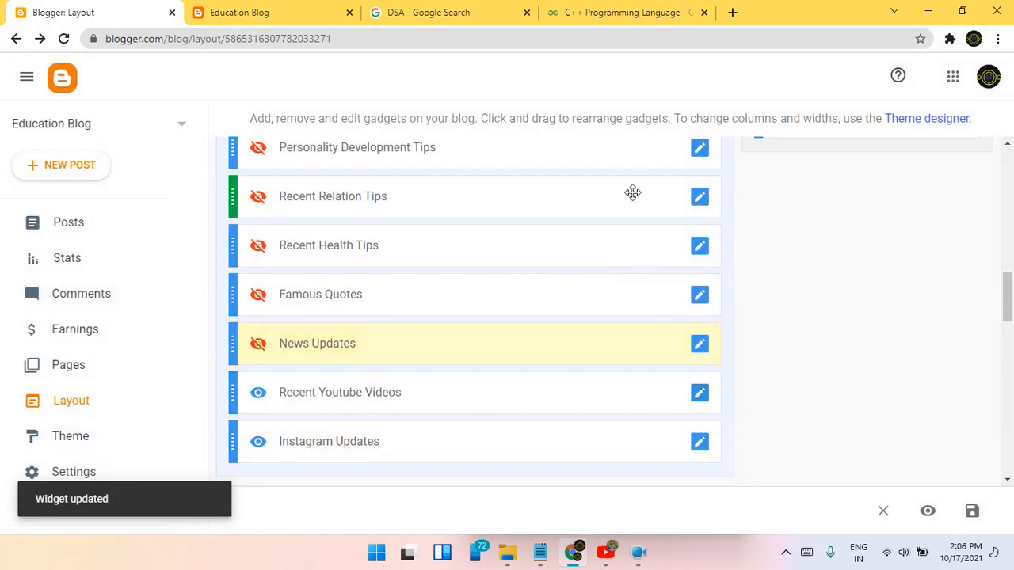
left_click(615, 414)
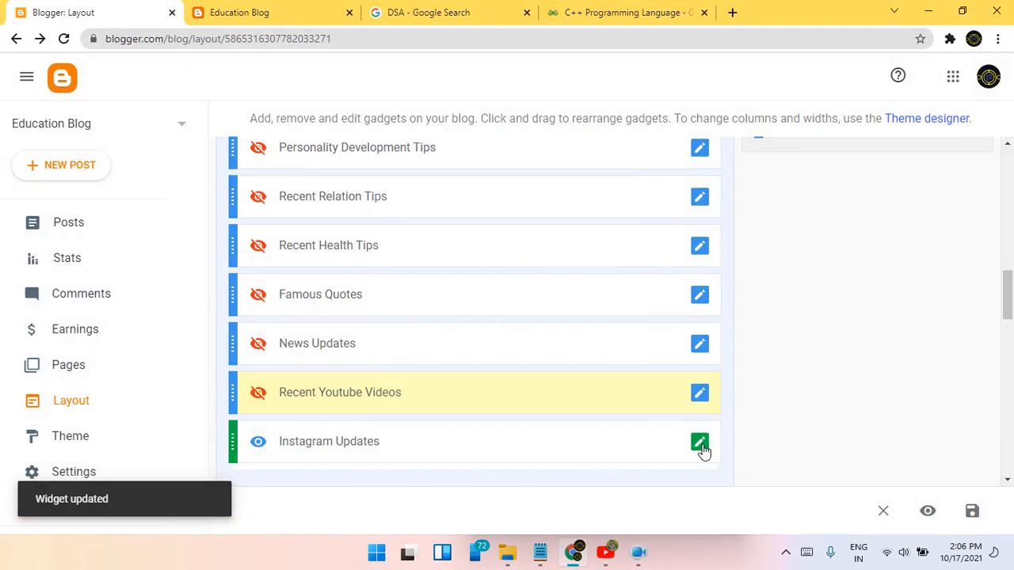
left_click(700, 444)
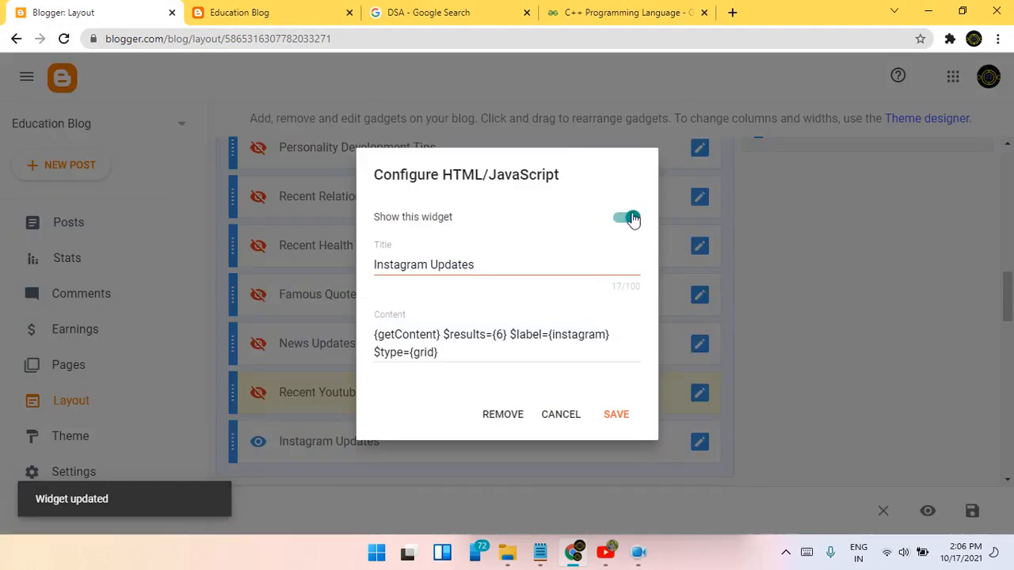
left_click(619, 412)
Step: Review the visibility of all Content Section 1 gadgets and the neighbouring sections of the layout
scroll(742, 355, "down", 10)
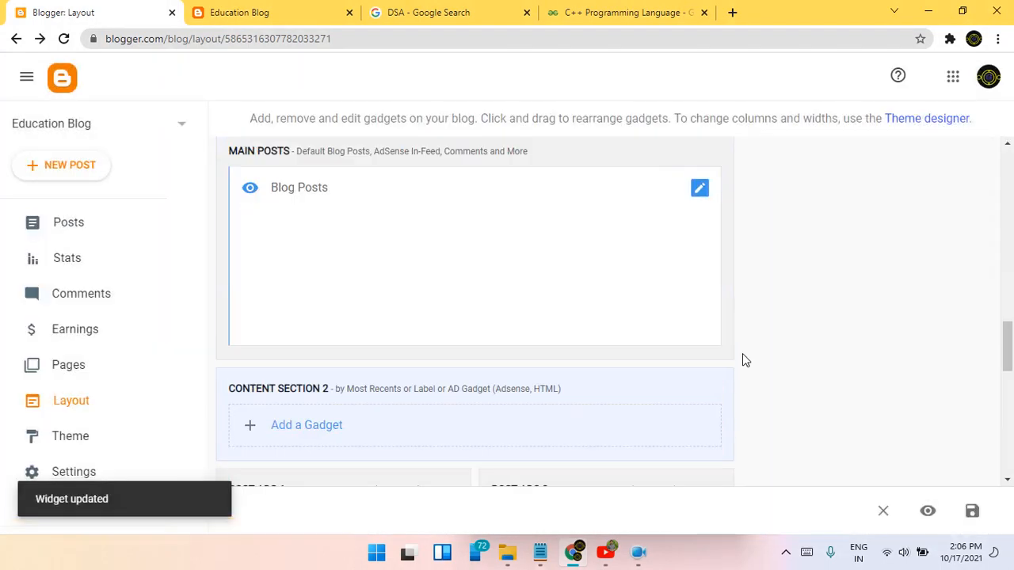
scroll(733, 353, "up", 10)
scroll(733, 344, "down", 7)
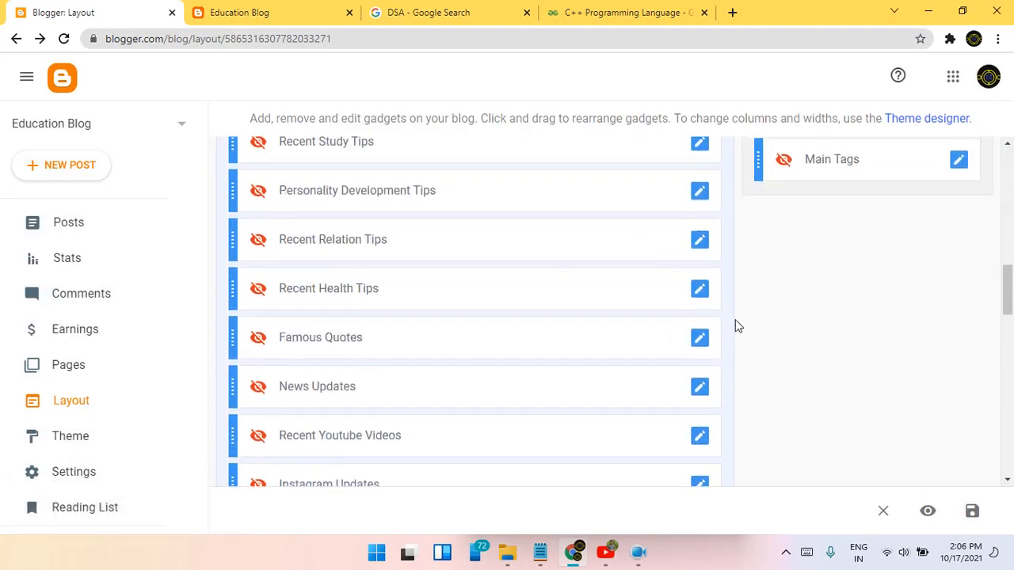
scroll(737, 308, "up", 8)
scroll(722, 331, "down", 4)
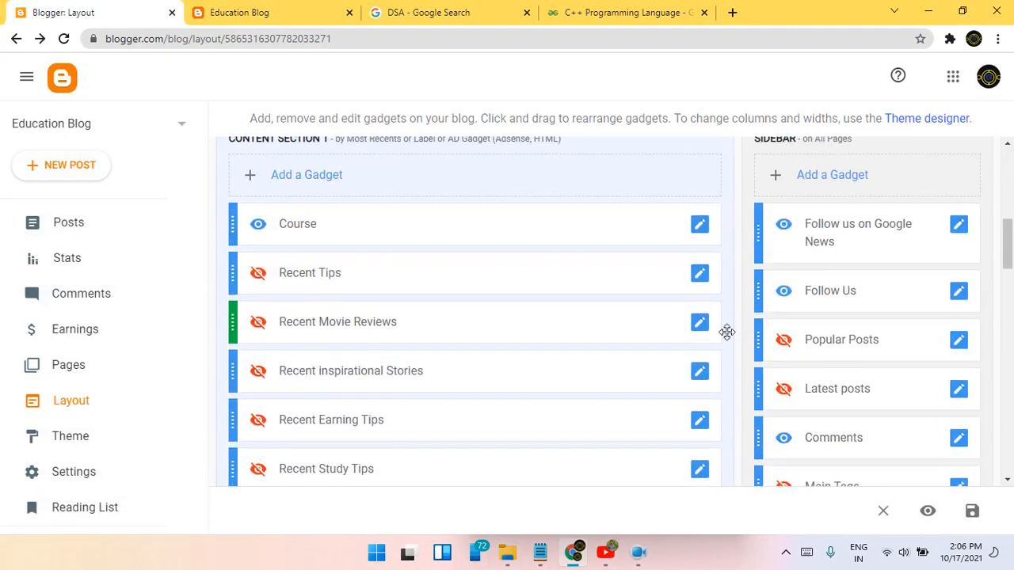
scroll(503, 297, "down", 3)
scroll(143, 416, "down", 2)
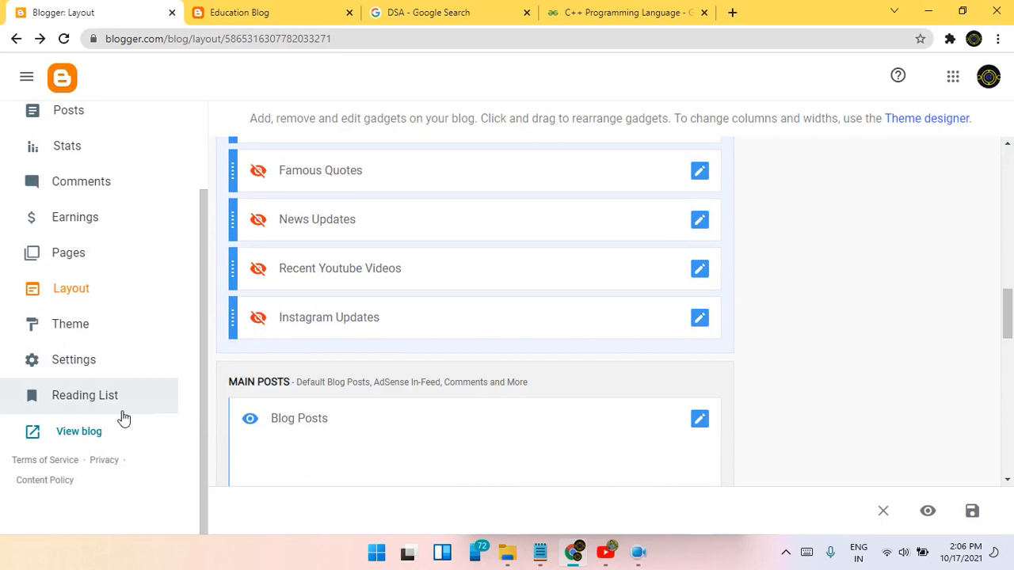
Step: View the live blog and look through the C++ Programming post, including its tags, related posts and comment area
left_click(87, 440)
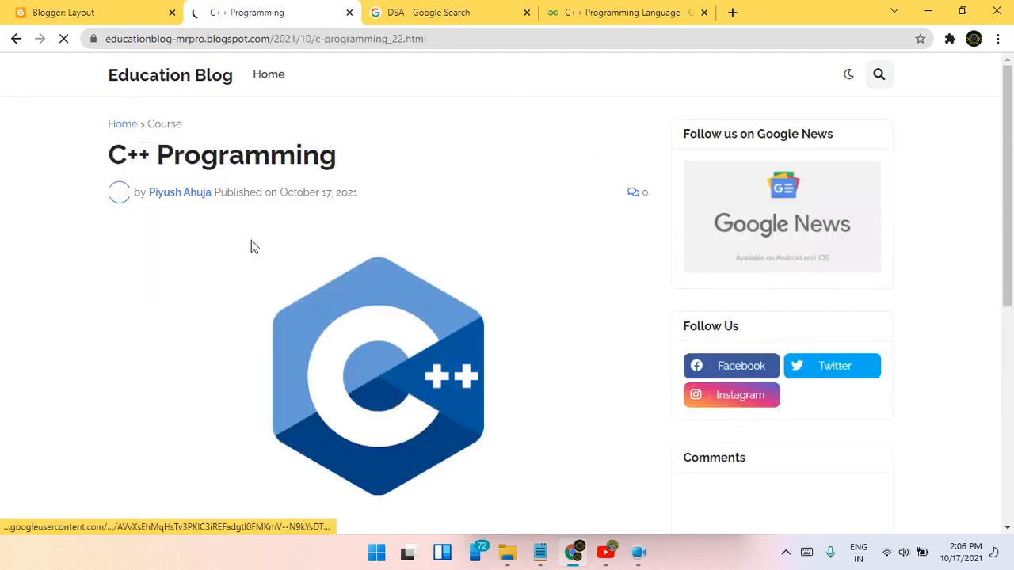
scroll(414, 267, "down", 3)
scroll(459, 416, "up", 3)
scroll(511, 415, "down", 6)
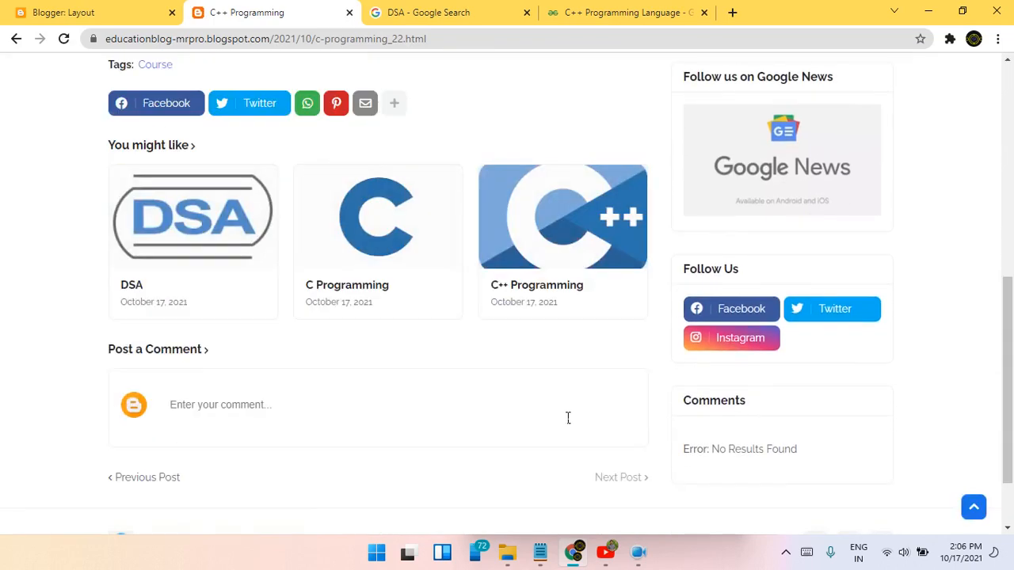
scroll(272, 283, "up", 5)
scroll(301, 457, "up", 2)
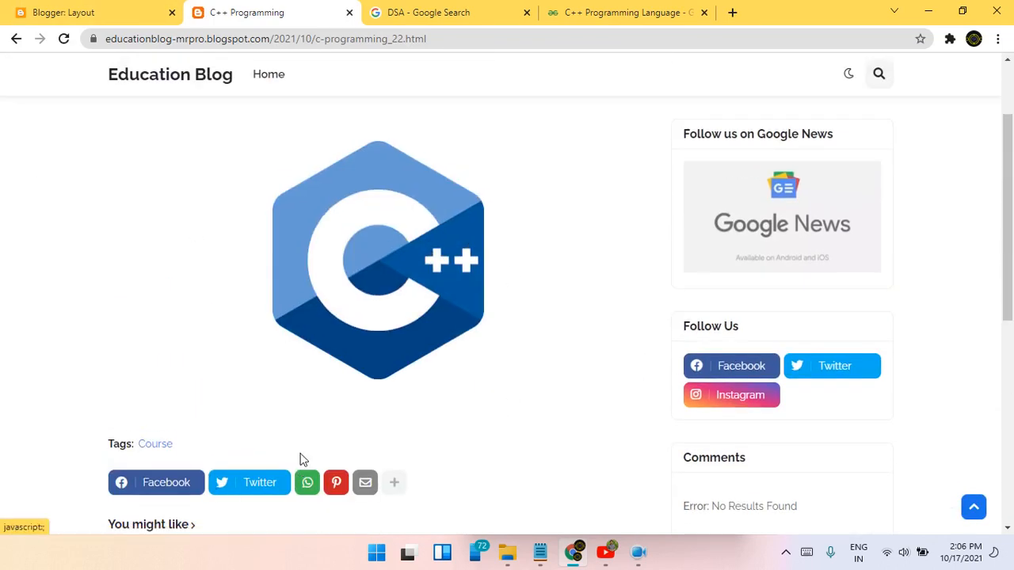
scroll(325, 443, "down", 3)
scroll(328, 440, "up", 3)
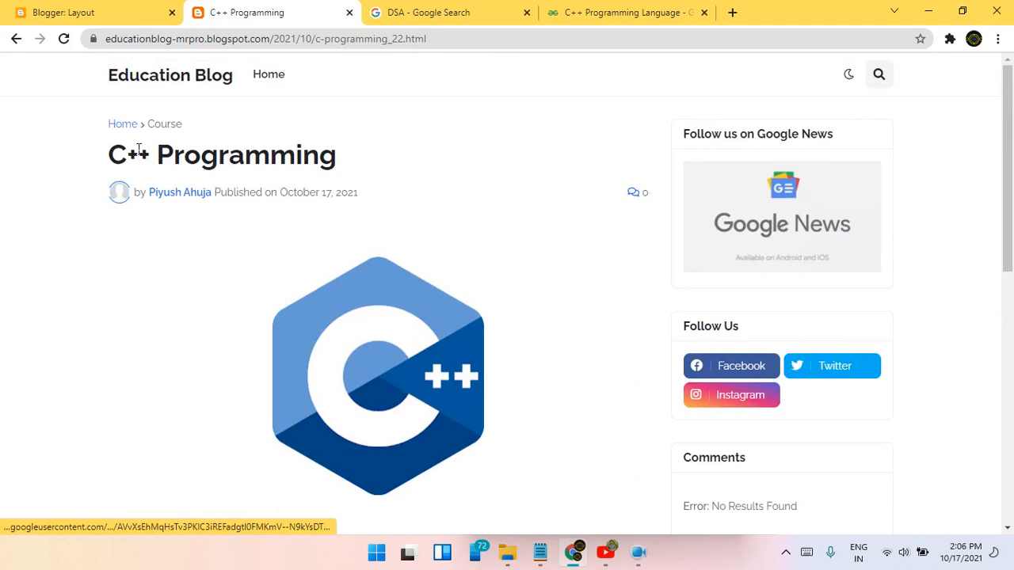
Step: Return to the blog's home page and examine the Course section, post list, sidebar gadgets and footer
left_click(142, 80)
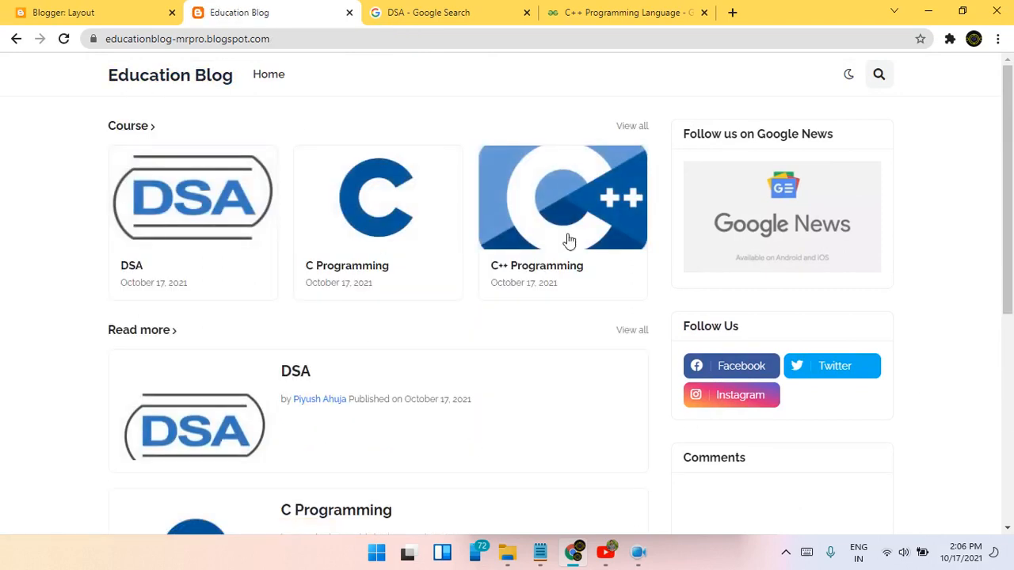
scroll(792, 305, "down", 5)
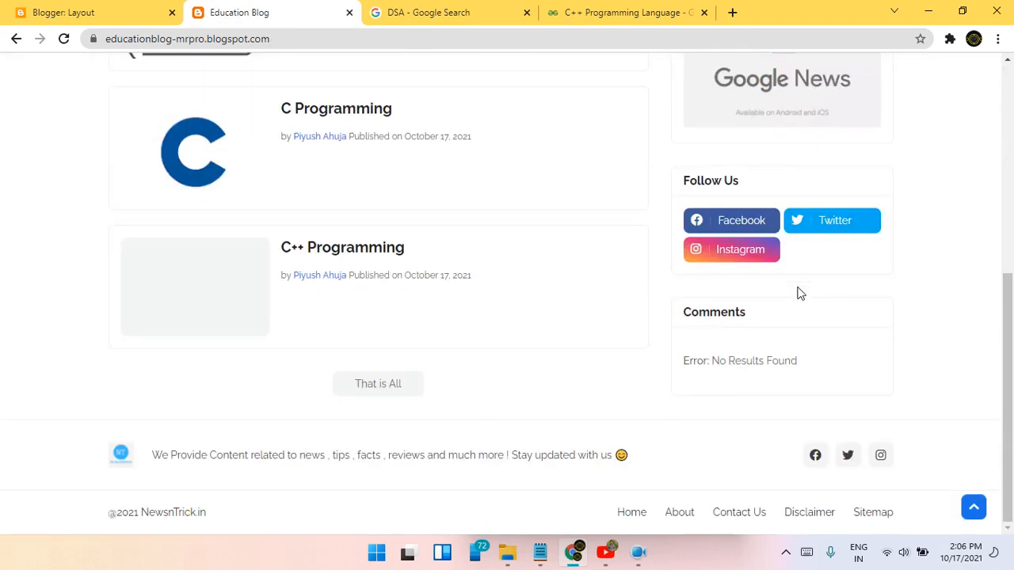
scroll(797, 292, "up", 5)
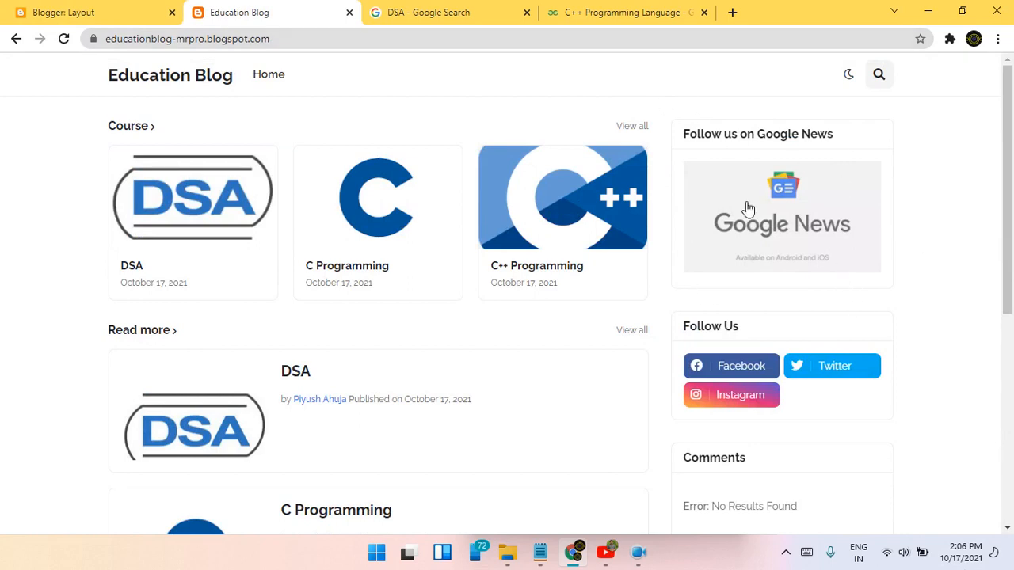
scroll(763, 355, "down", 3)
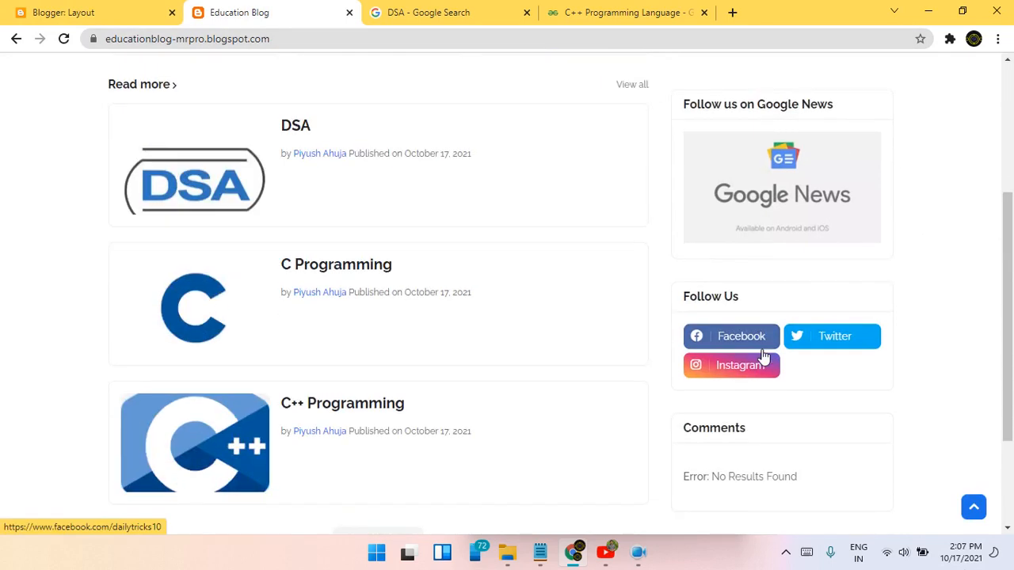
scroll(760, 356, "up", 3)
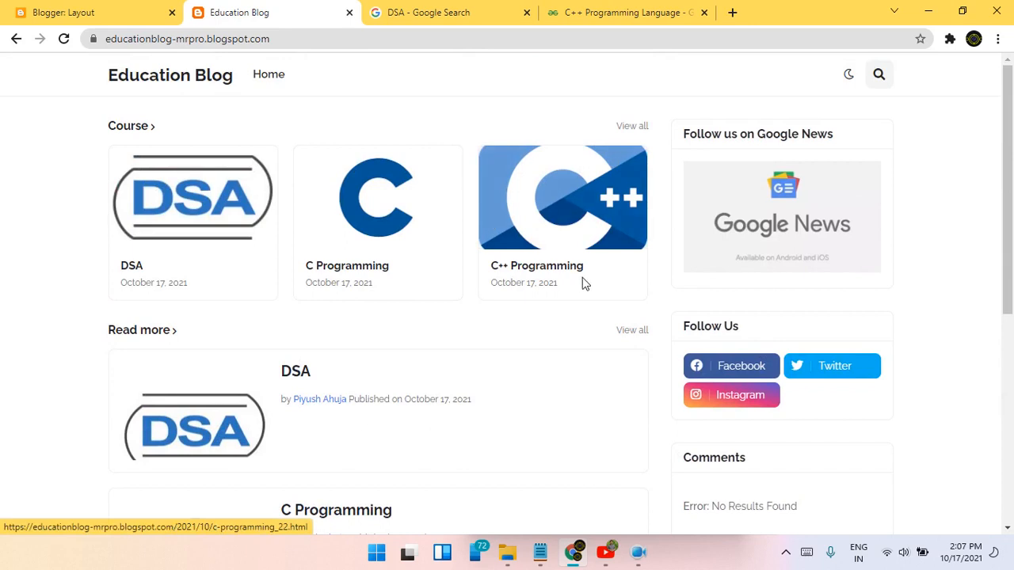
Step: Open the C++ Programming post from the Course section and examine its publication line, image, tags and related posts
left_click(552, 269)
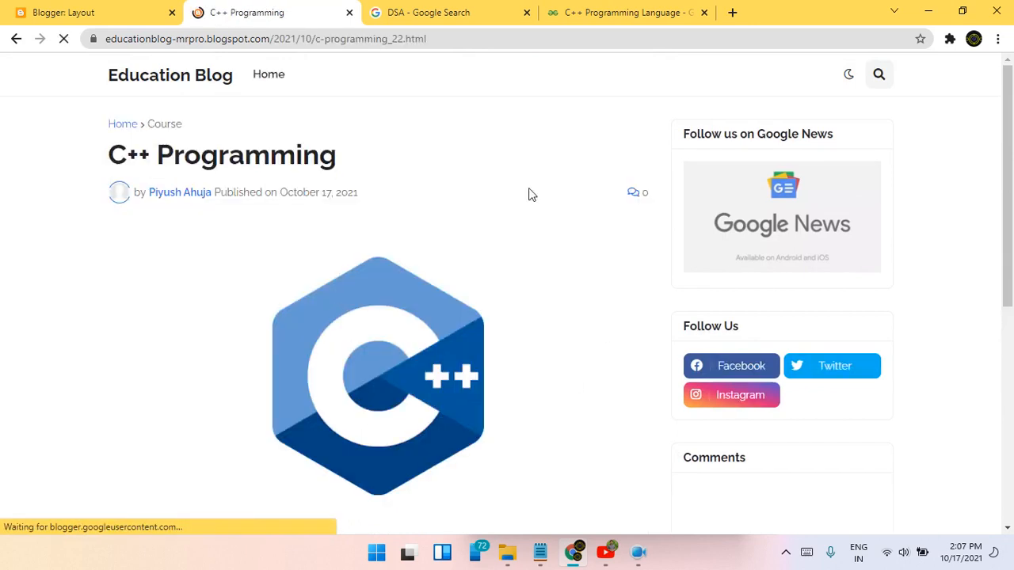
scroll(224, 421, "down", 5)
scroll(279, 378, "up", 5)
scroll(278, 378, "down", 5)
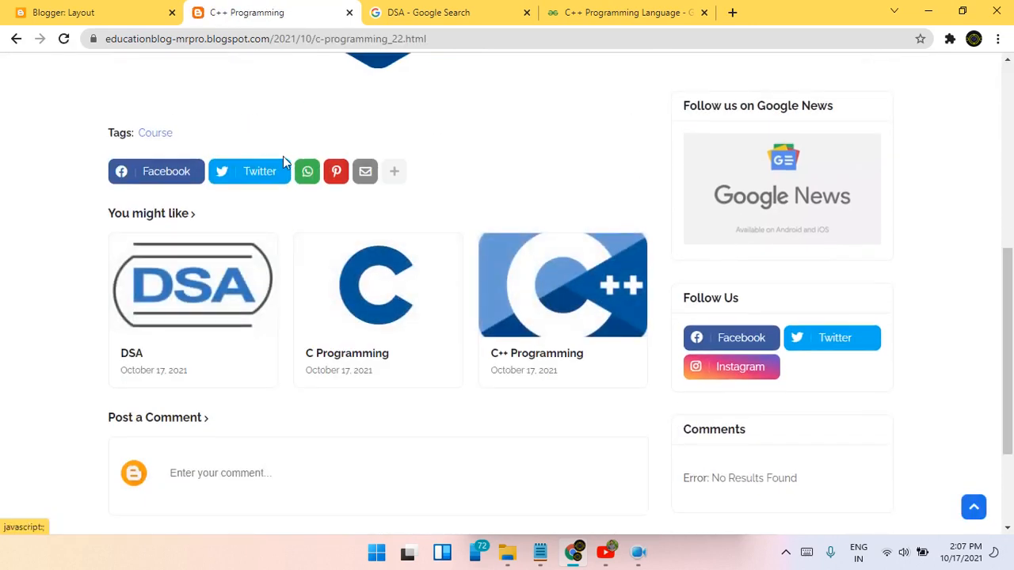
scroll(282, 156, "up", 5)
scroll(371, 331, "down", 3)
scroll(385, 335, "up", 4)
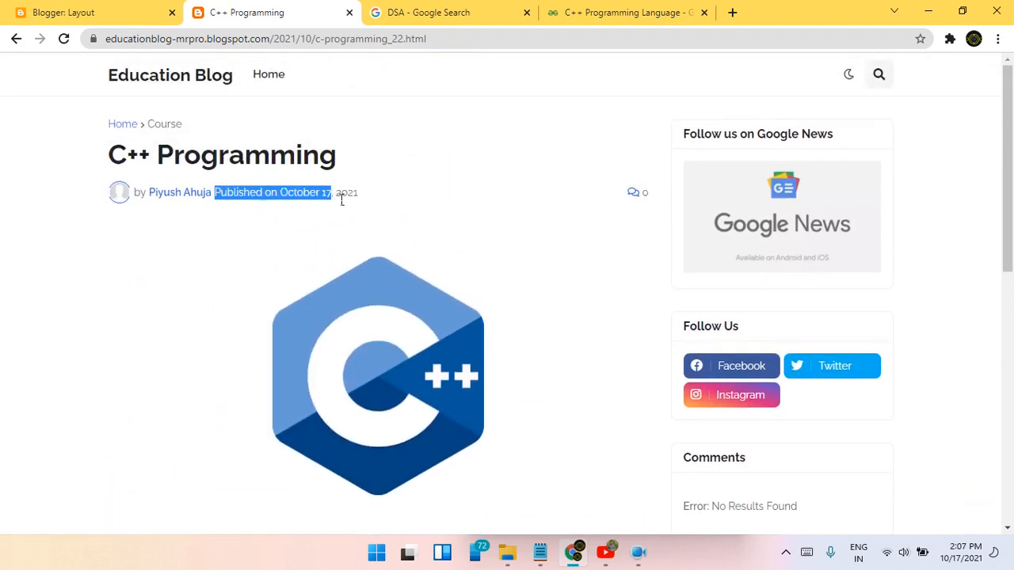
left_click(424, 184)
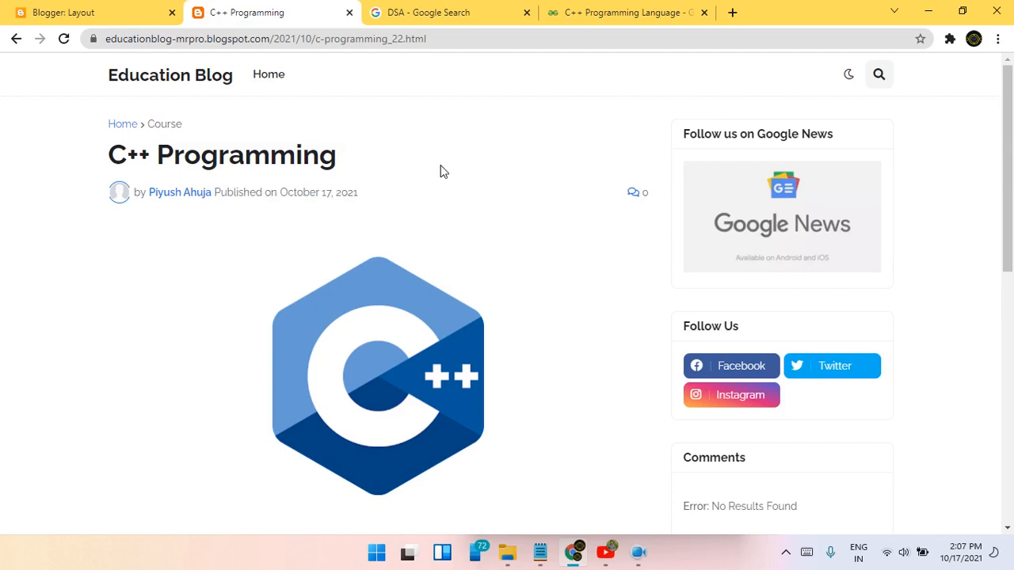
scroll(441, 169, "down", 3)
scroll(438, 255, "up", 2)
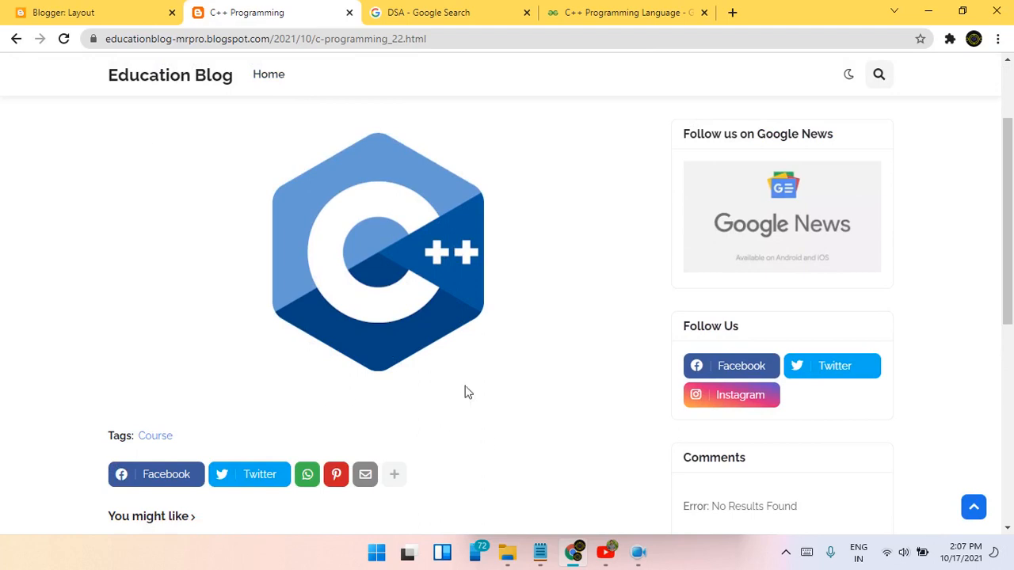
Step: Close the DSA search tab and switch from the blog's layout to its pages list, discarding the unsaved layout changes
left_click(5, 16)
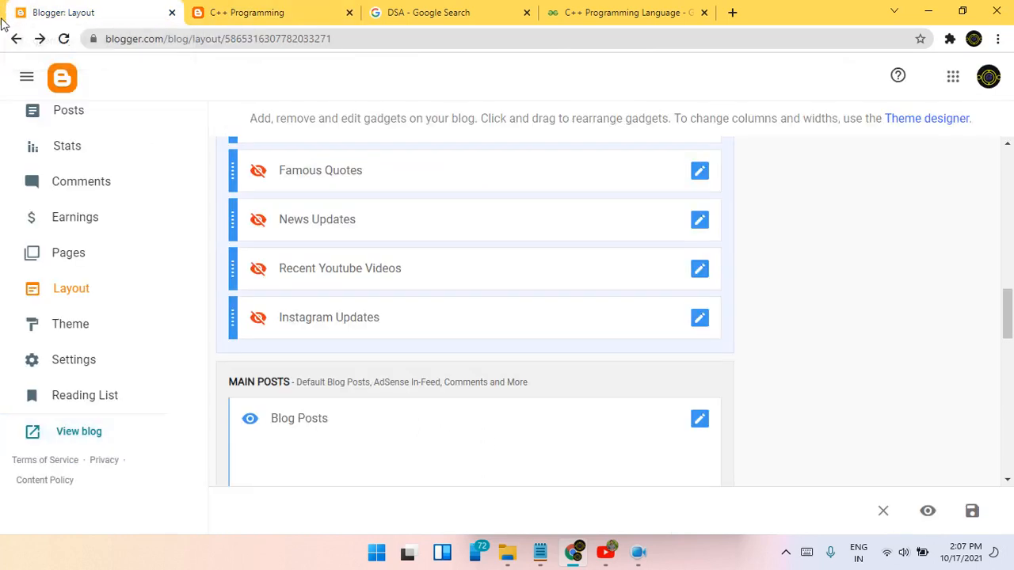
scroll(133, 267, "up", 3)
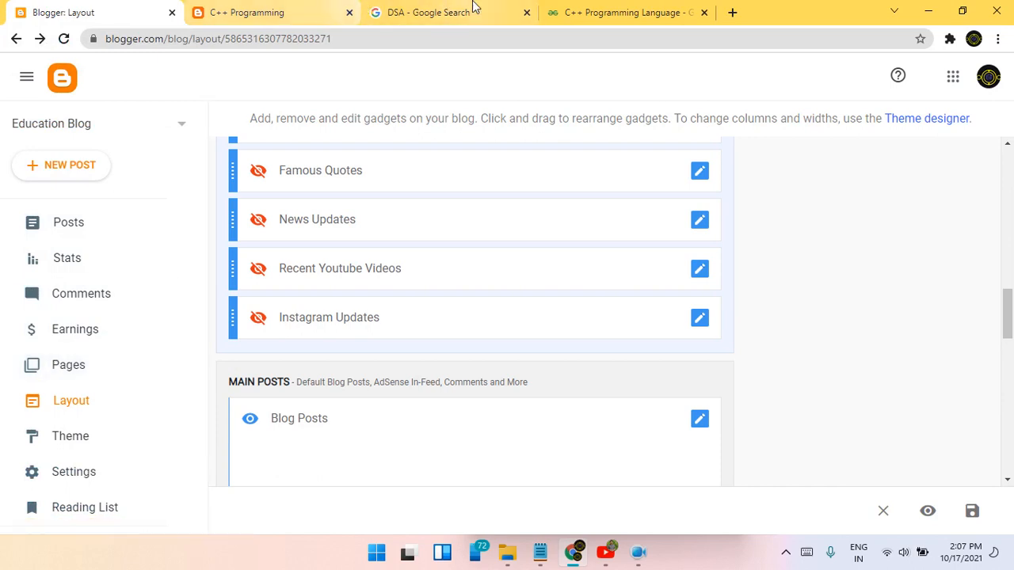
left_click(526, 12)
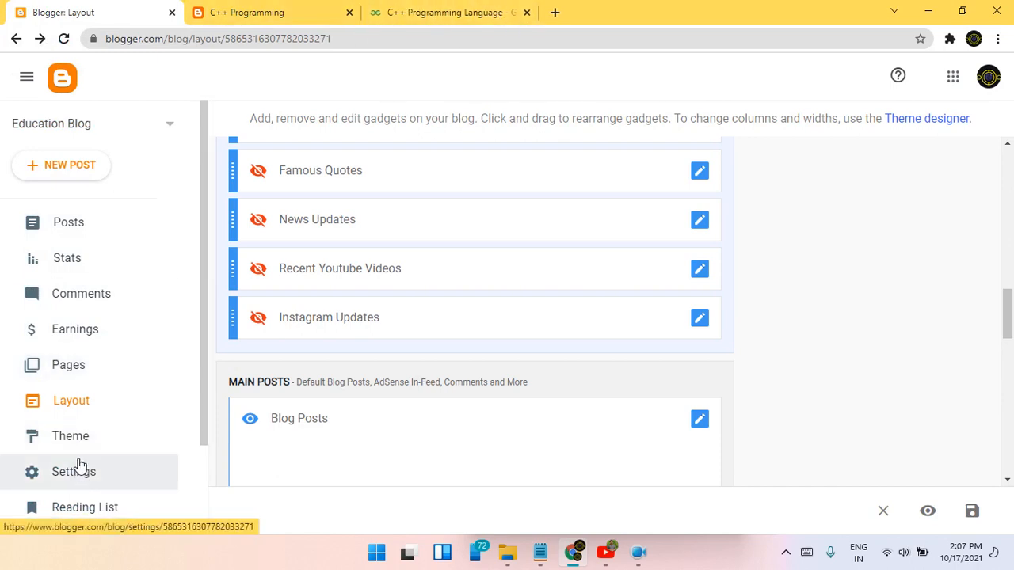
left_click(80, 369)
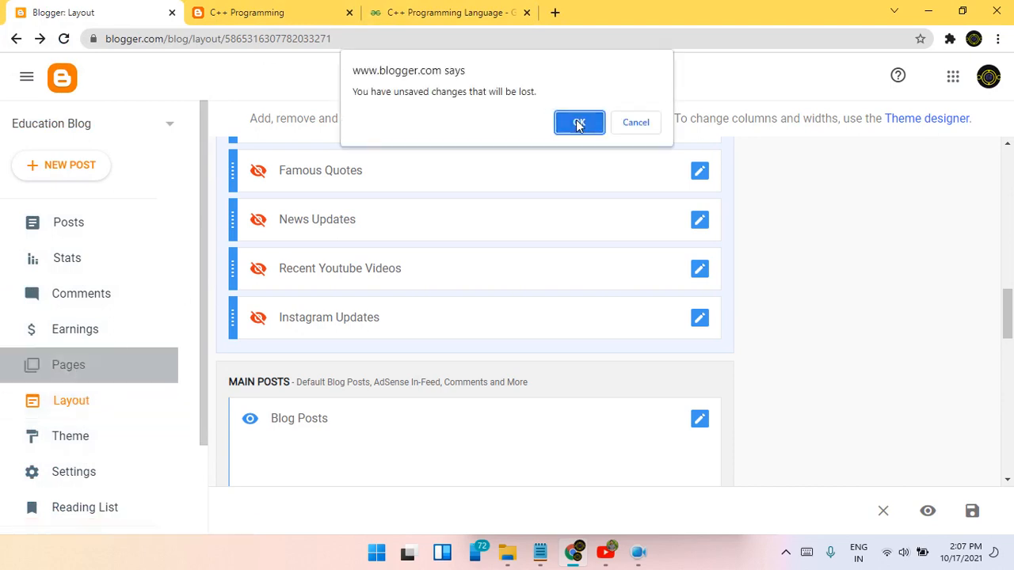
left_click(579, 124)
Step: Create a new page and title it "Introduction to C++"
left_click(108, 164)
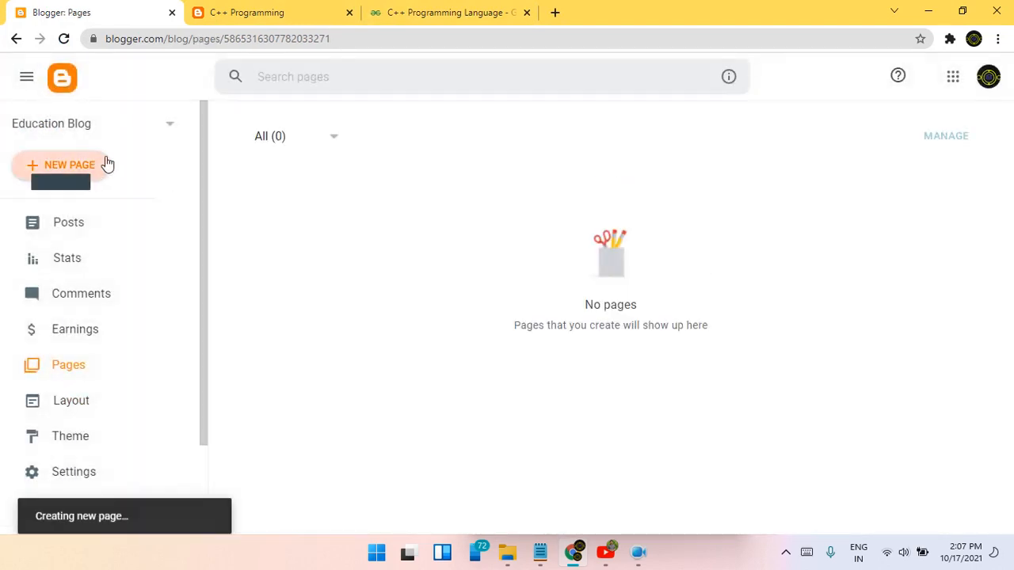
left_click(354, 8)
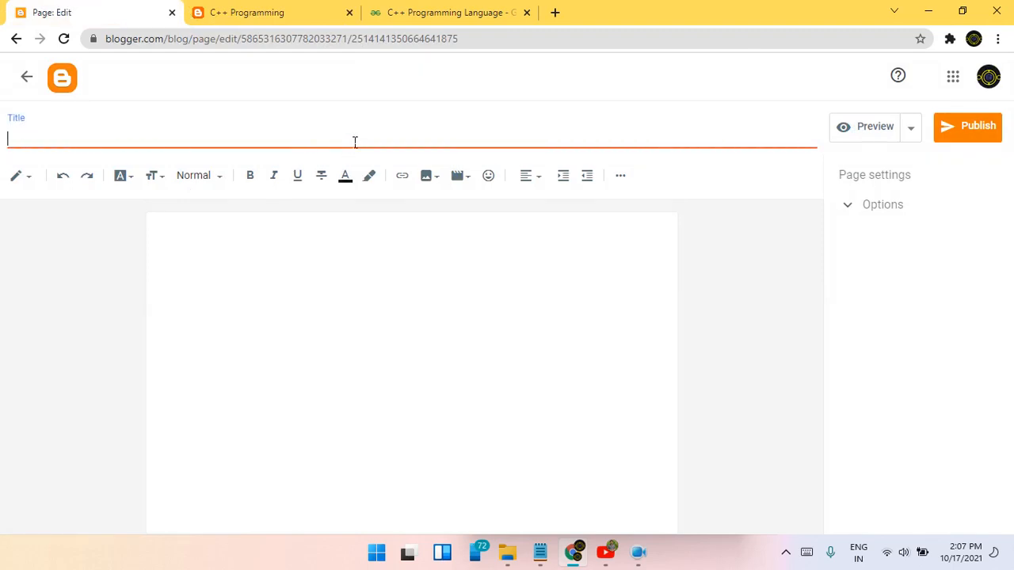
type("C")
key("BackSpace")
type("Introductiom")
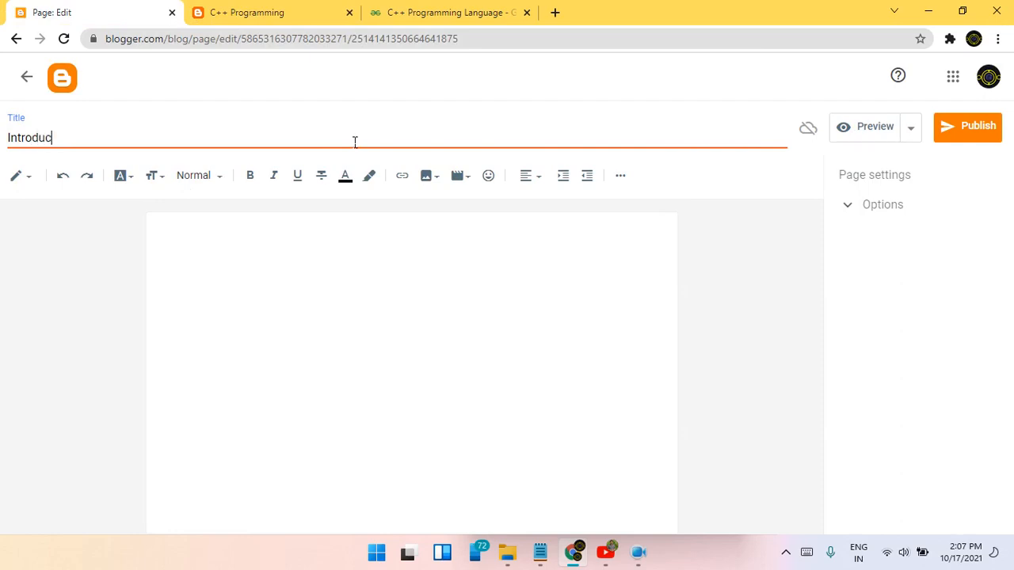
key("BackSpace")
type("n to C++ :c")
key("BackSpace")
type("C++")
key("BackSpace")
key("BackSpace")
key("BackSpace")
key("BackSpace")
key("BackSpace")
Step: Write "CONTENT 1" as the body of the Introduction to C++ page and publish it
left_click(297, 290)
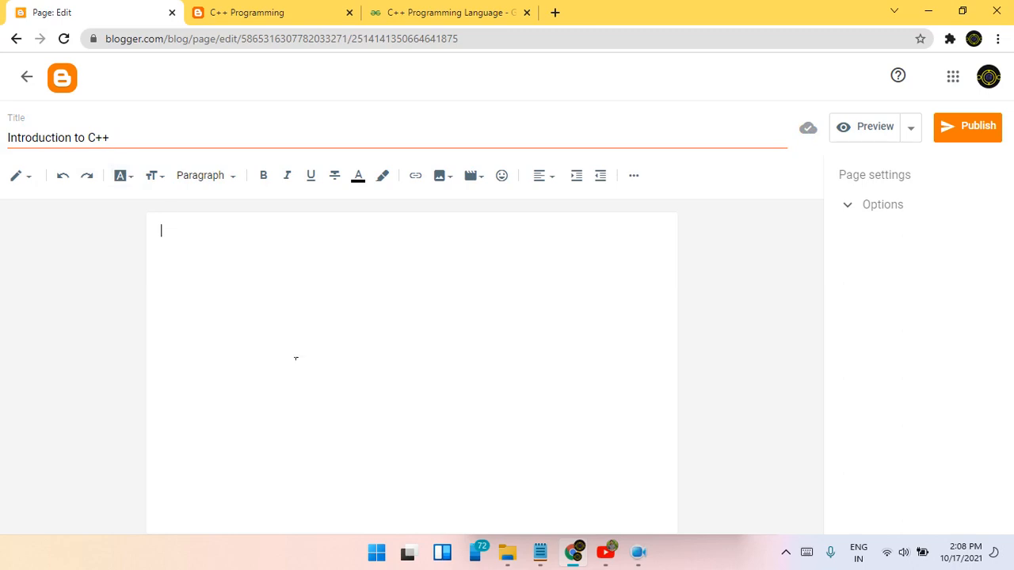
type("CONTENT")
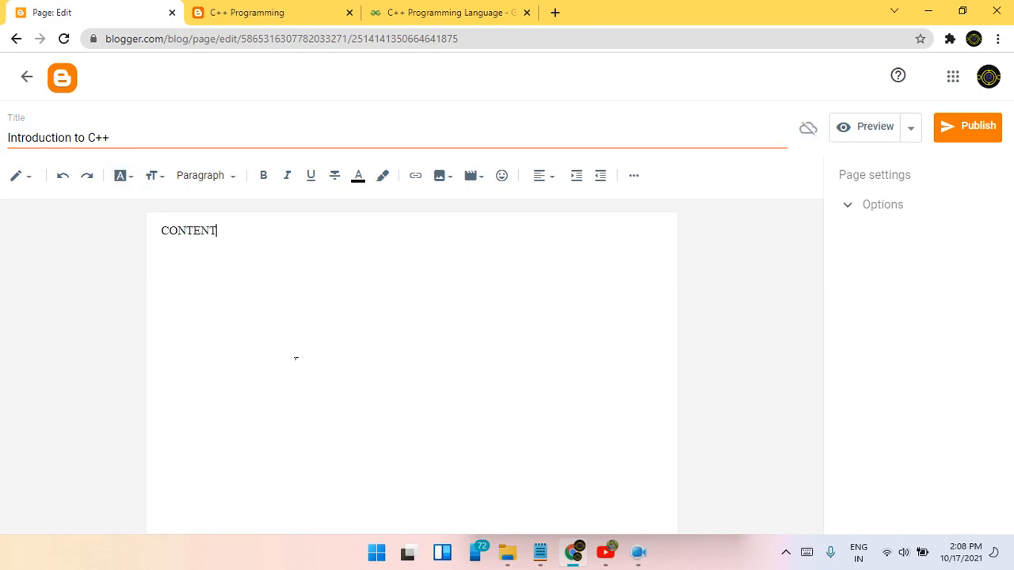
type(" 1")
left_click(967, 126)
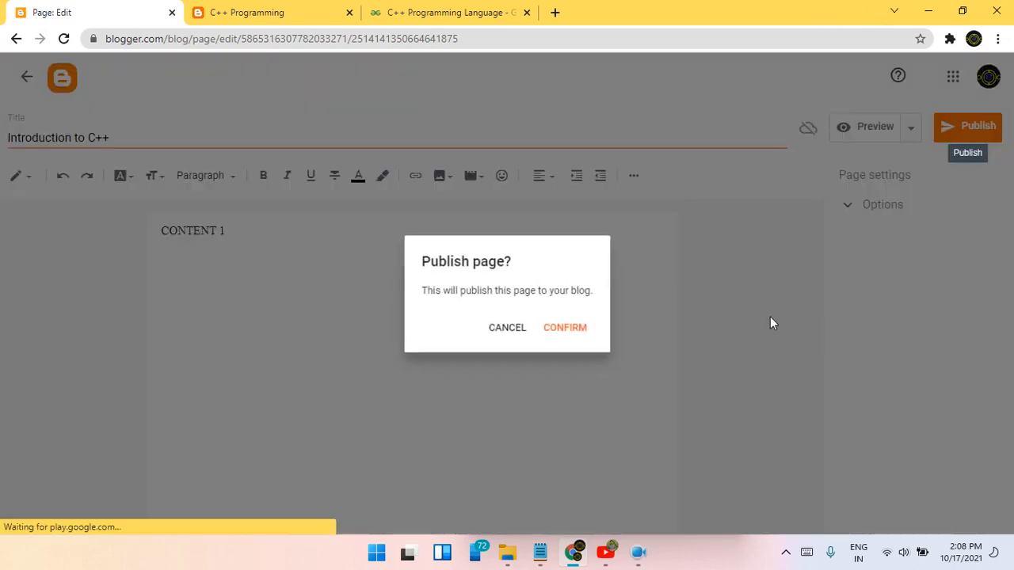
left_click(581, 334)
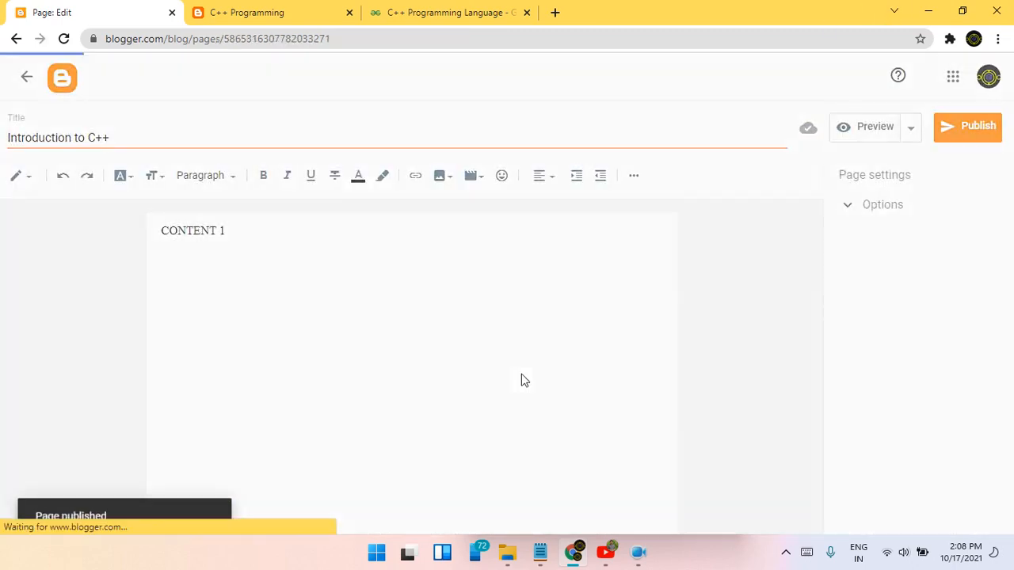
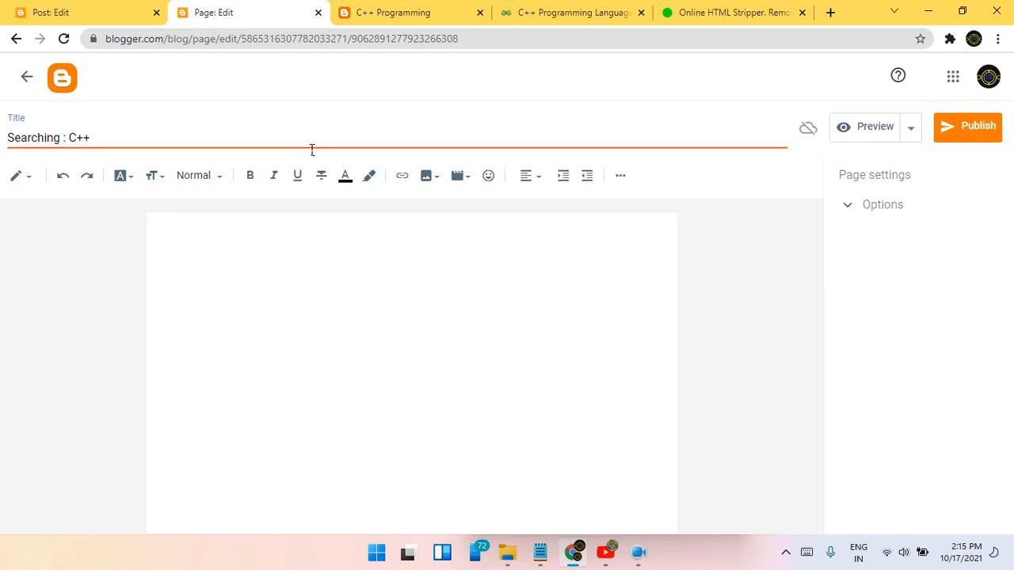
Step: Write "Content" as the body of the "Searching : C++" page and publish it
left_click(430, 301)
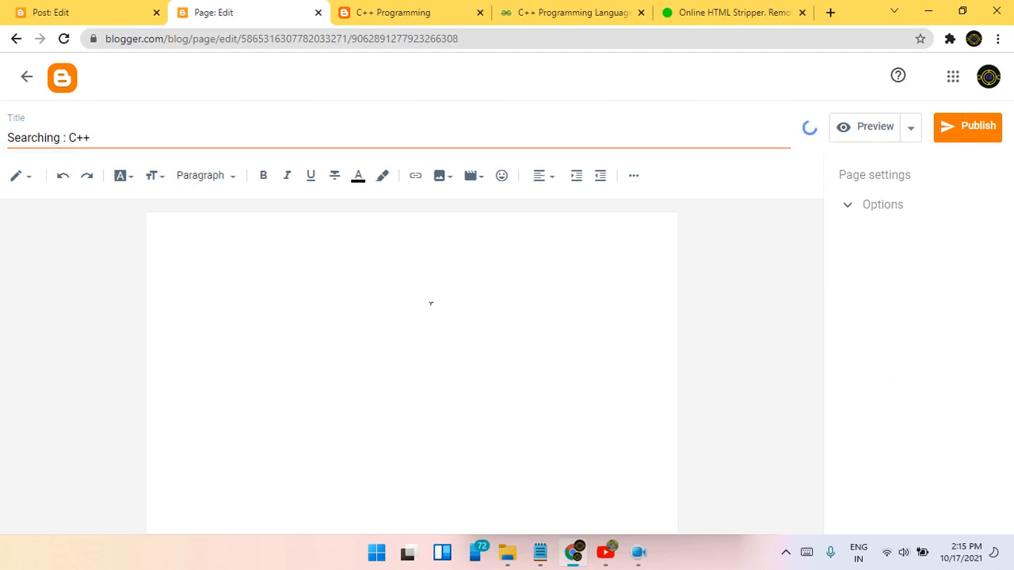
type("c")
left_click(966, 128)
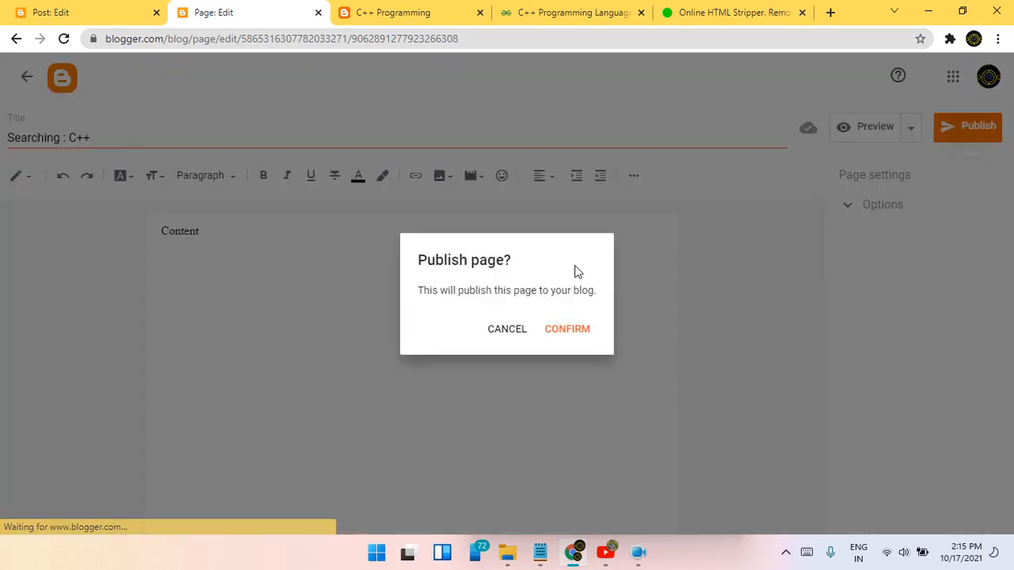
left_click(555, 332)
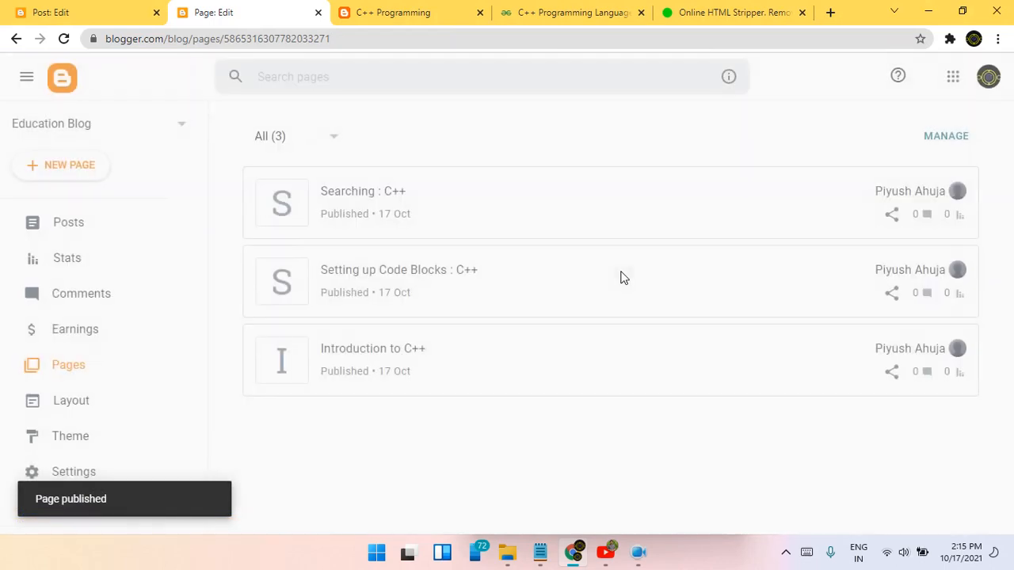
Step: Copy the link address of the published "Searching : C++" page and return to editing the C++ Programming post
right_click(923, 190)
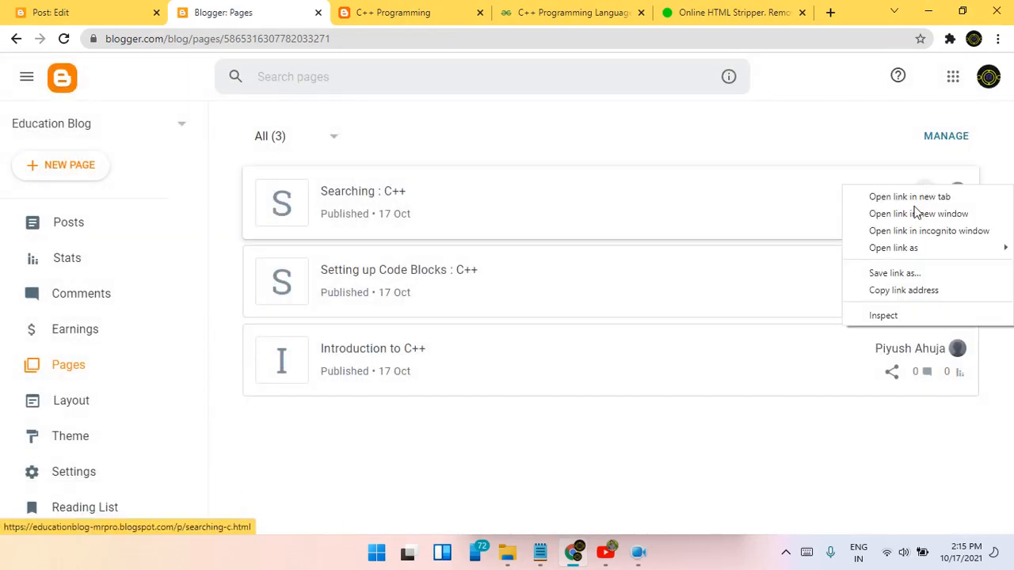
left_click(891, 291)
key("ctrl+shift+Tab")
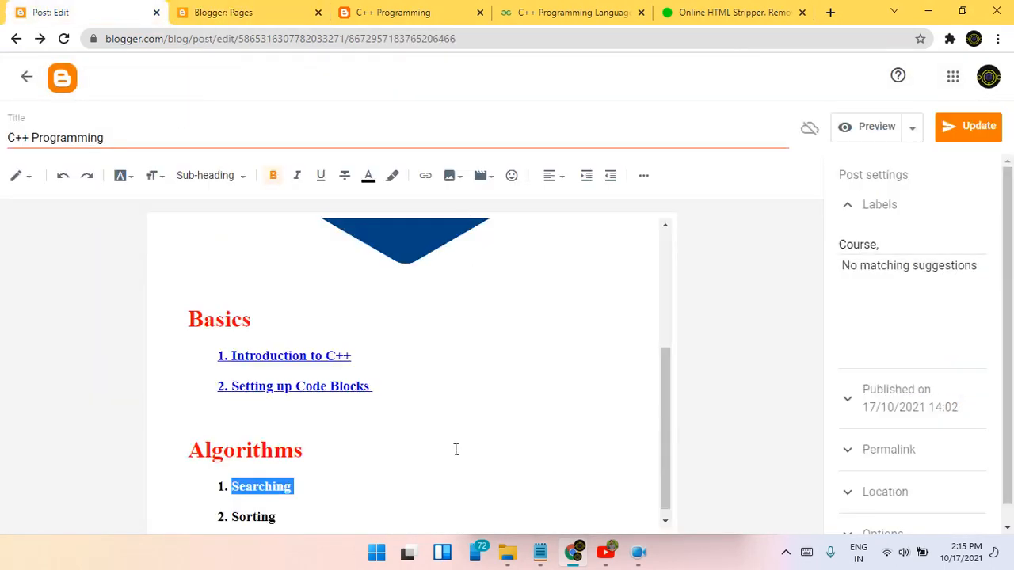
Step: Link the selected word "Searching" under Algorithms to the copied page address, set to open in a new window
scroll(408, 446, "down", 1)
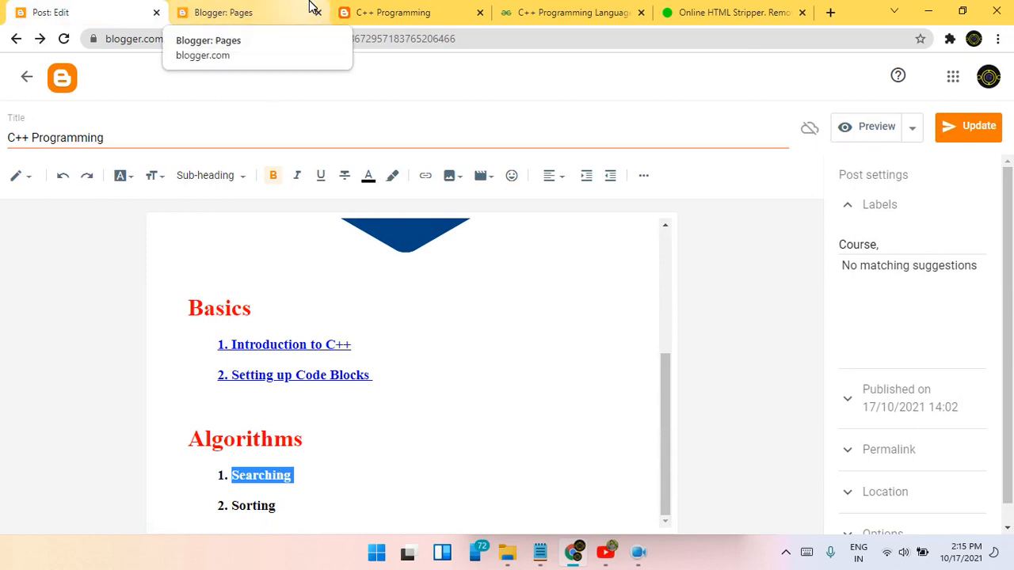
left_click(426, 181)
left_click(508, 285)
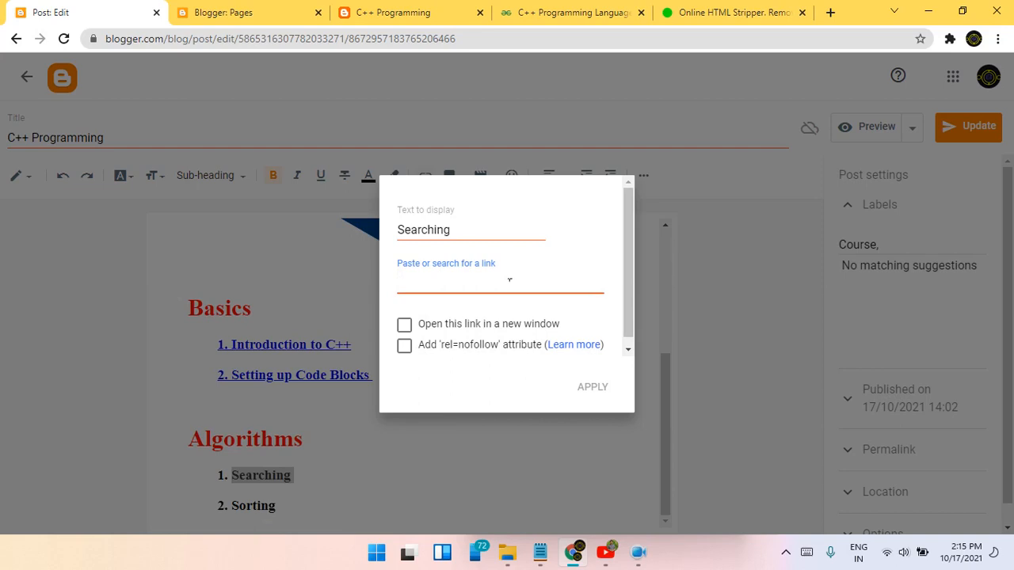
key("ctrl+v")
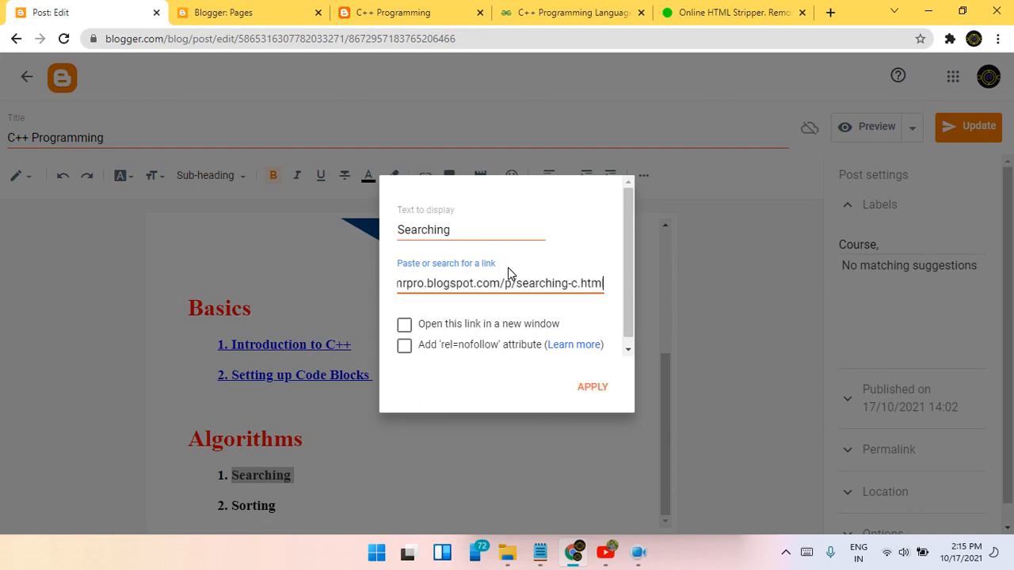
left_click(487, 326)
left_click(605, 391)
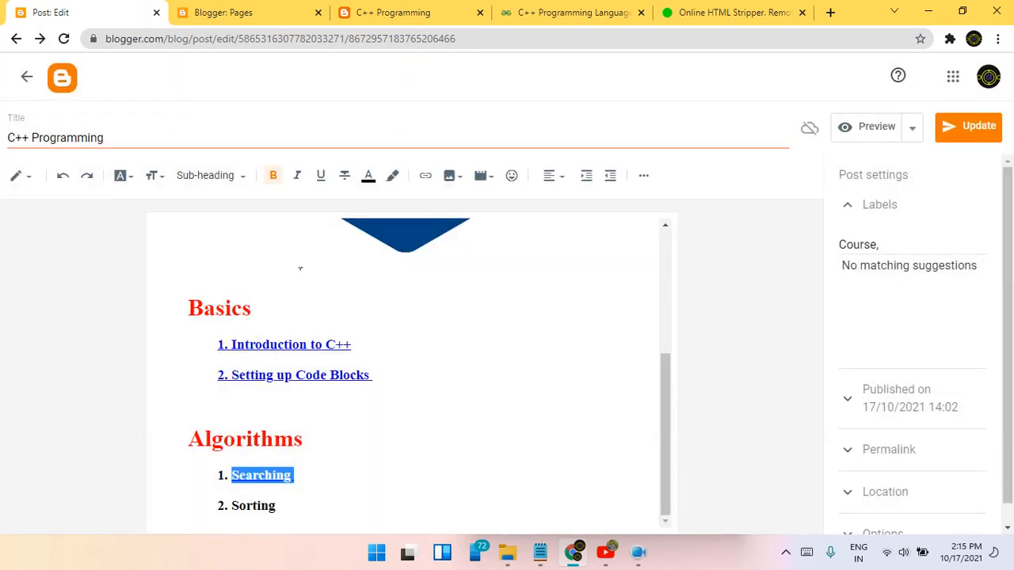
Step: Create another blank page from the pages list and return to the C++ Programming post
left_click(231, 11)
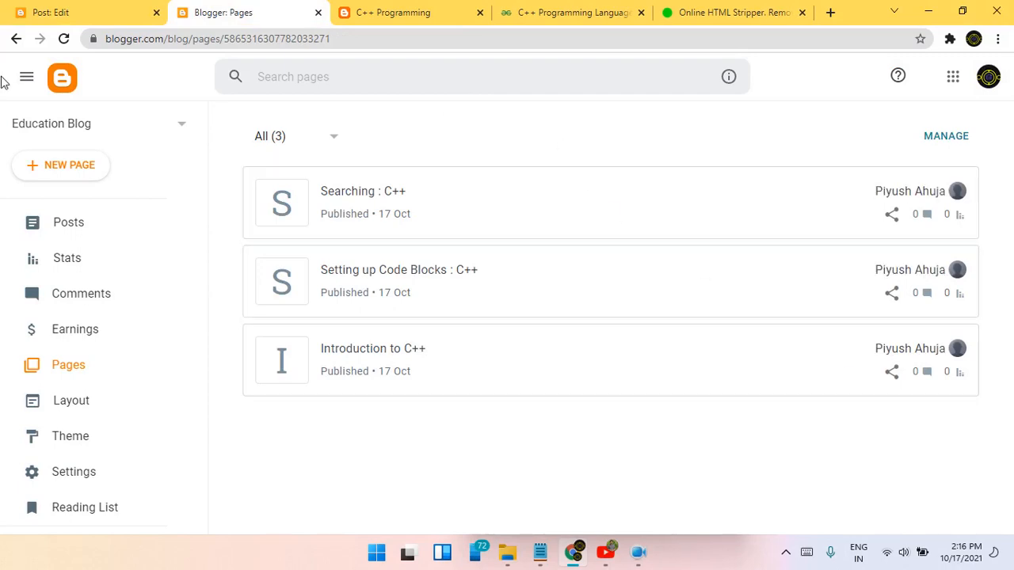
left_click(89, 162)
left_click(76, 9)
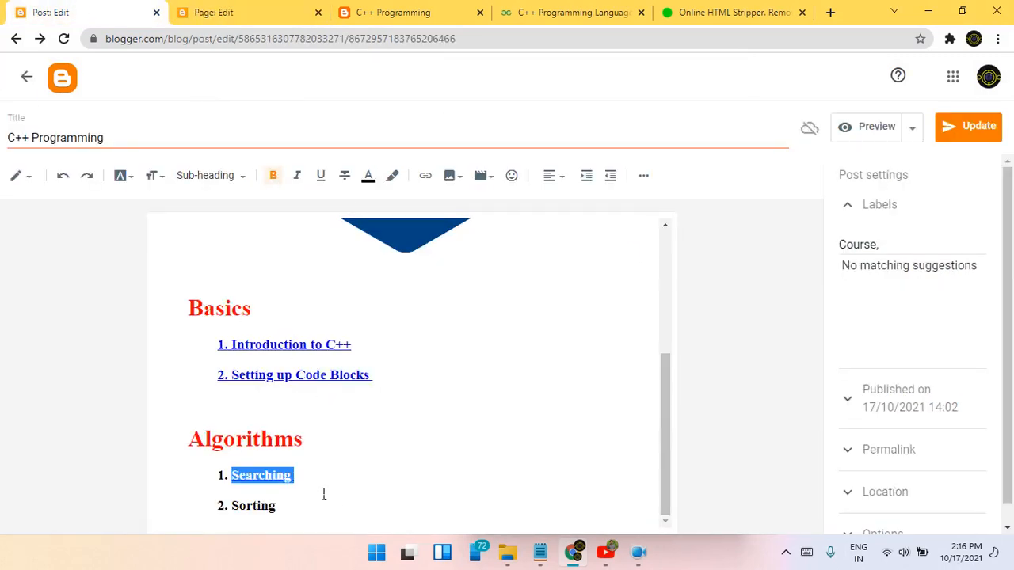
left_click(343, 456)
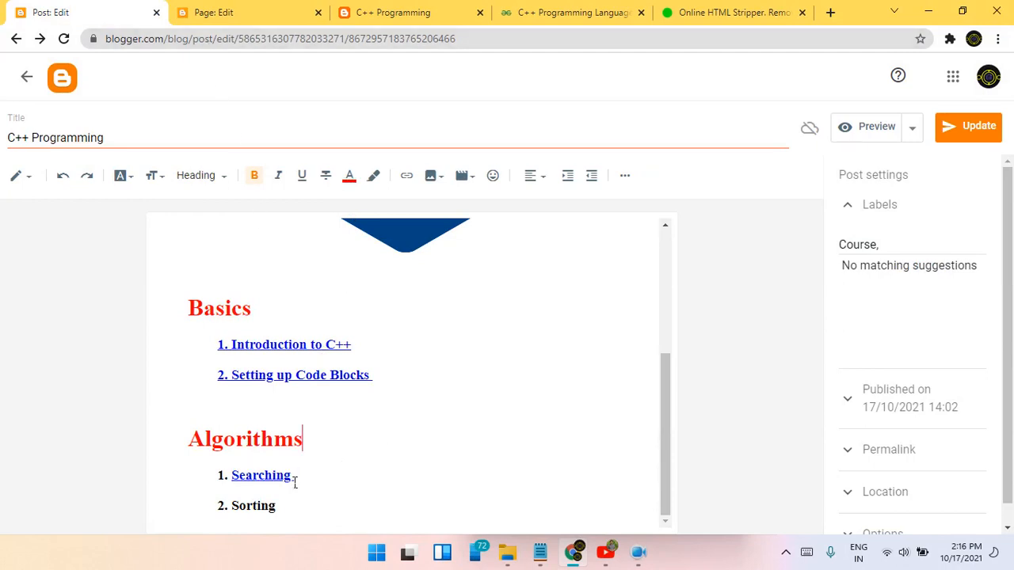
left_click_drag(293, 478, 218, 478)
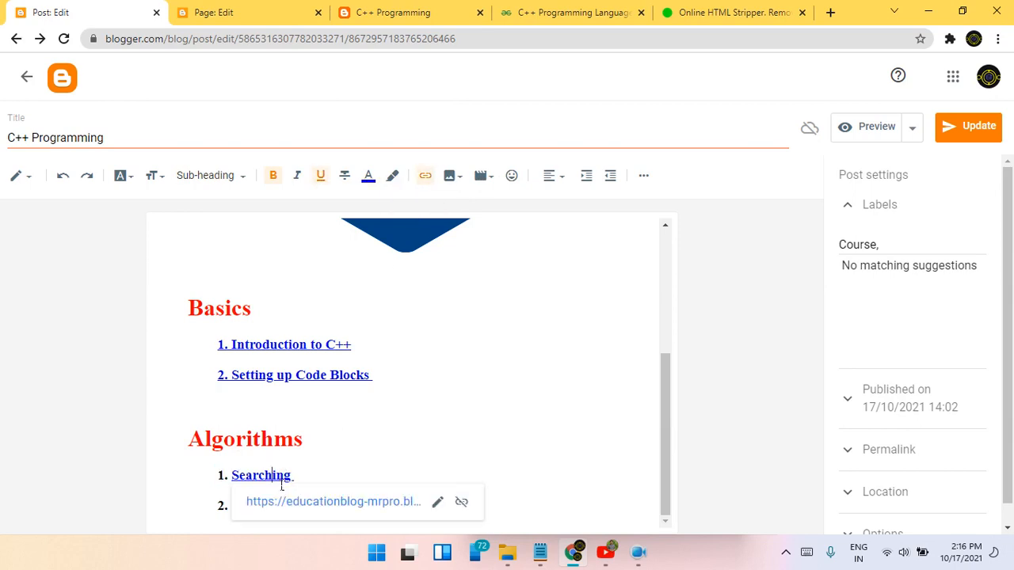
left_click(434, 502)
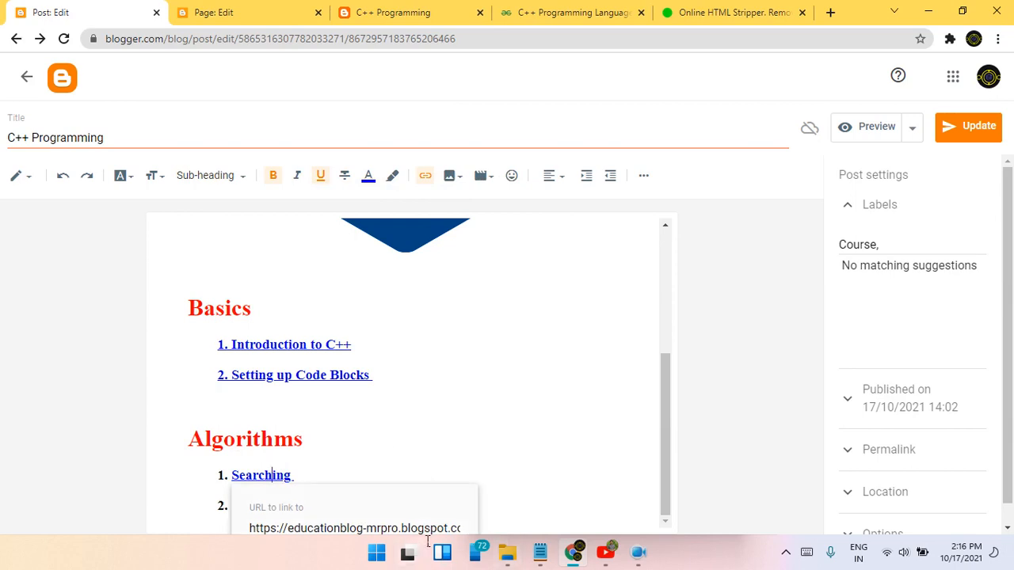
triple_click(427, 530)
left_click(241, 488)
left_click_drag(315, 486, 227, 485)
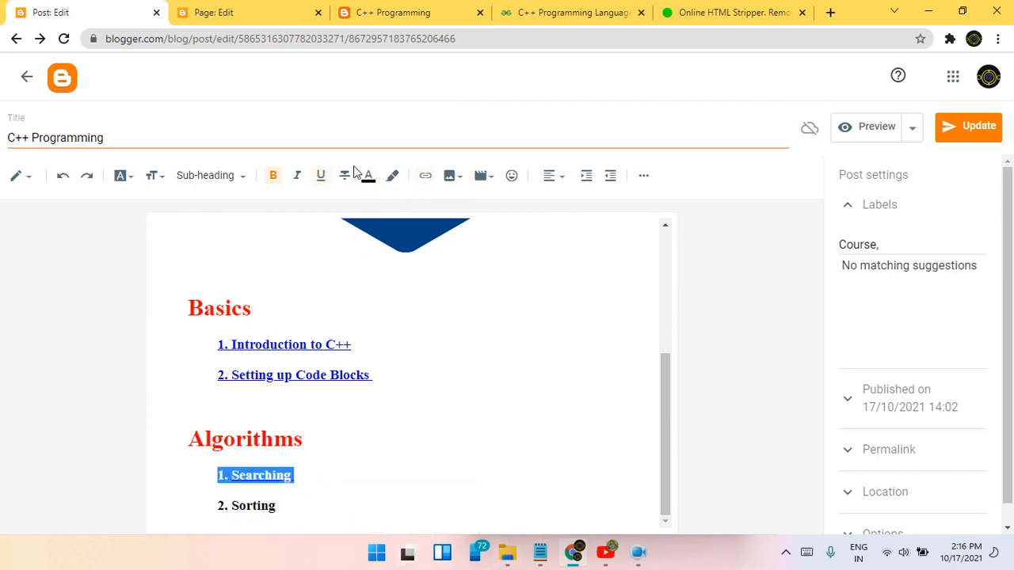
left_click(425, 175)
type("https://educationblog-mrpro.blogspot.com/p/searching-c.html")
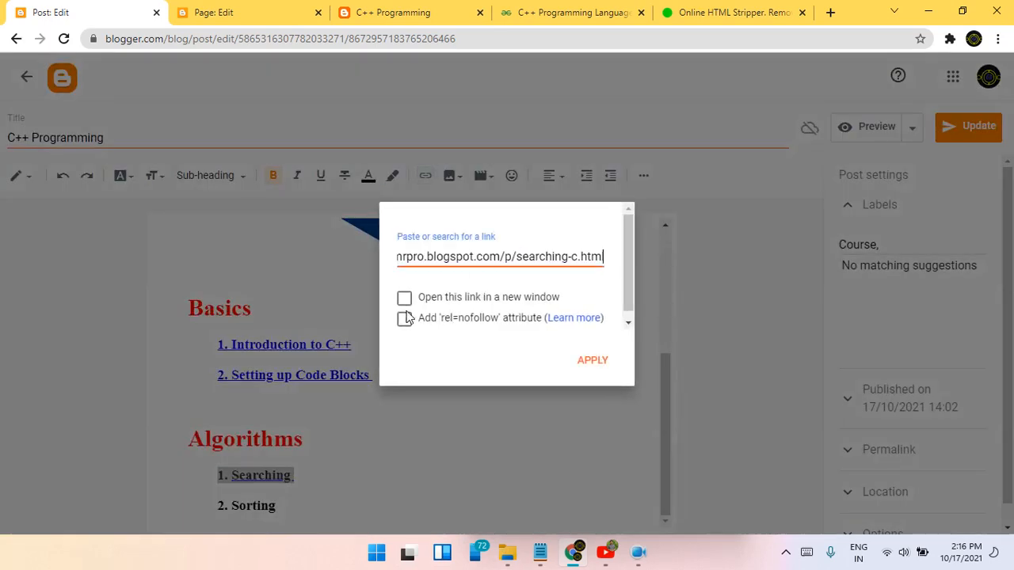
left_click(404, 297)
left_click(602, 361)
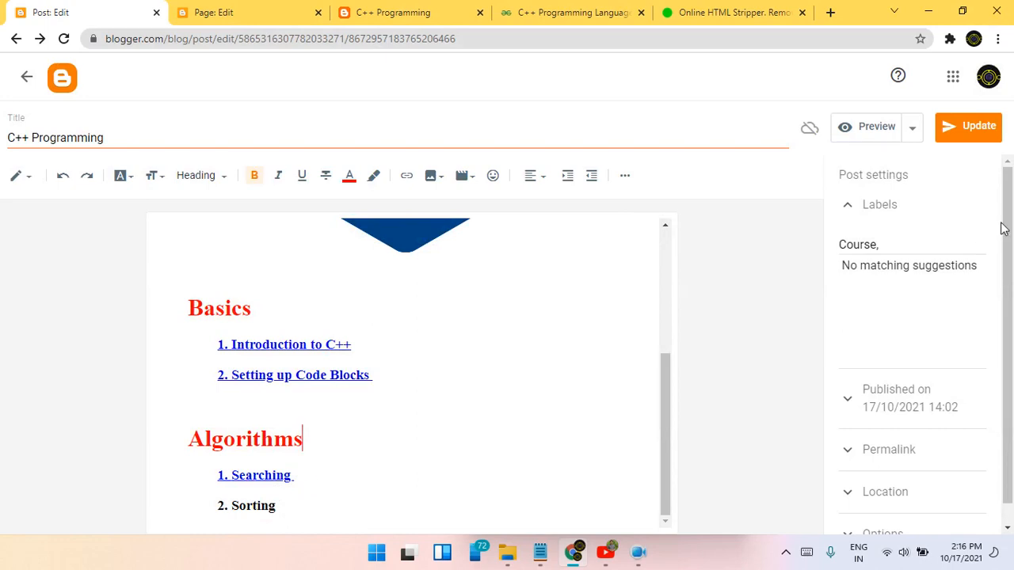
Step: Update the C++ Programming post and reload its live page
left_click(971, 134)
left_click(337, 9)
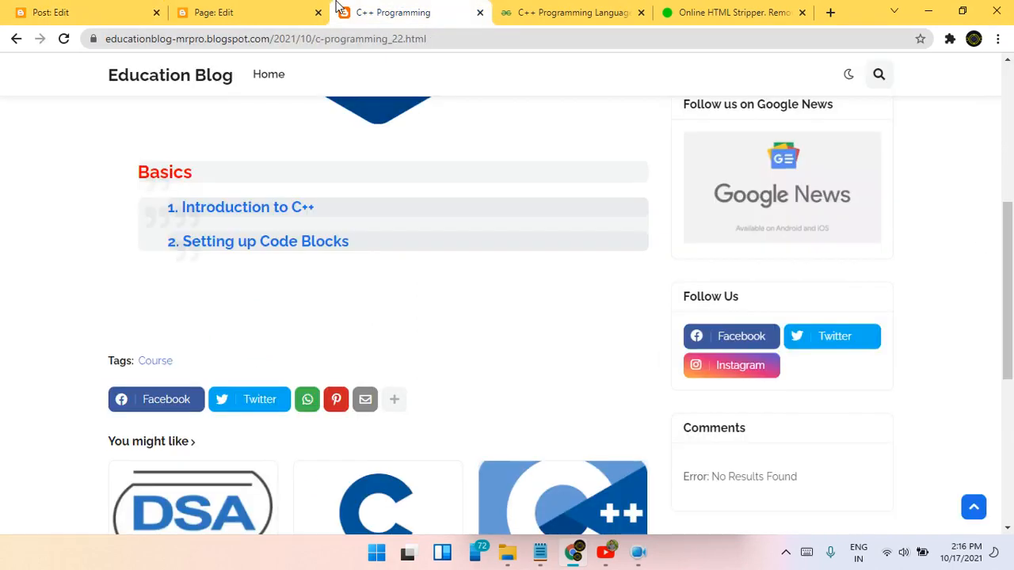
left_click(63, 38)
Step: Open the untitled draft from the pages list and enter "Sorting" as its title
left_click(223, 14)
left_click(26, 79)
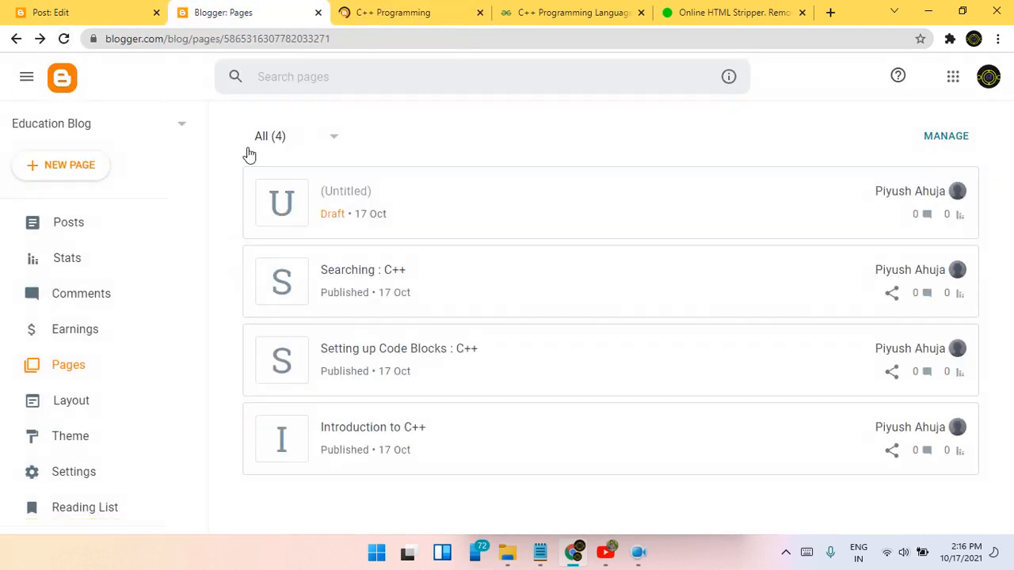
left_click(411, 212)
left_click(223, 145)
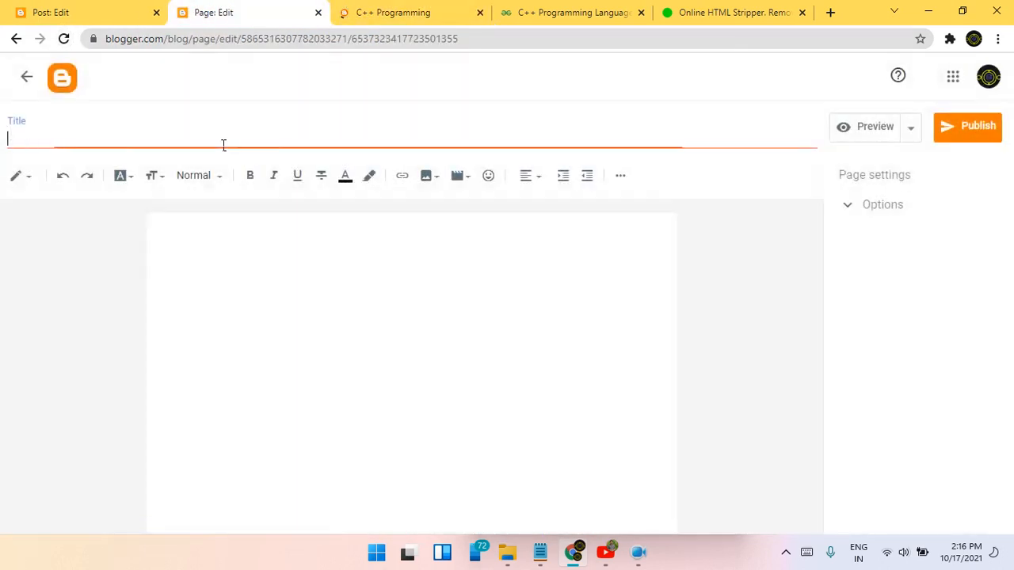
type("D")
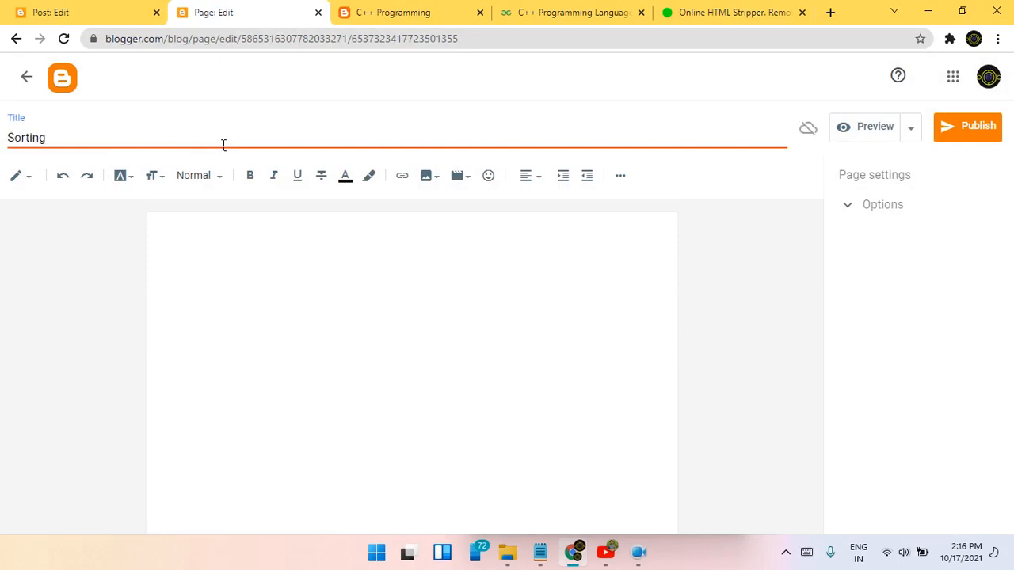
Step: Select the "2. Sorting" line under Algorithms in the C++ Programming post
left_click(358, 8)
left_click(3, 7)
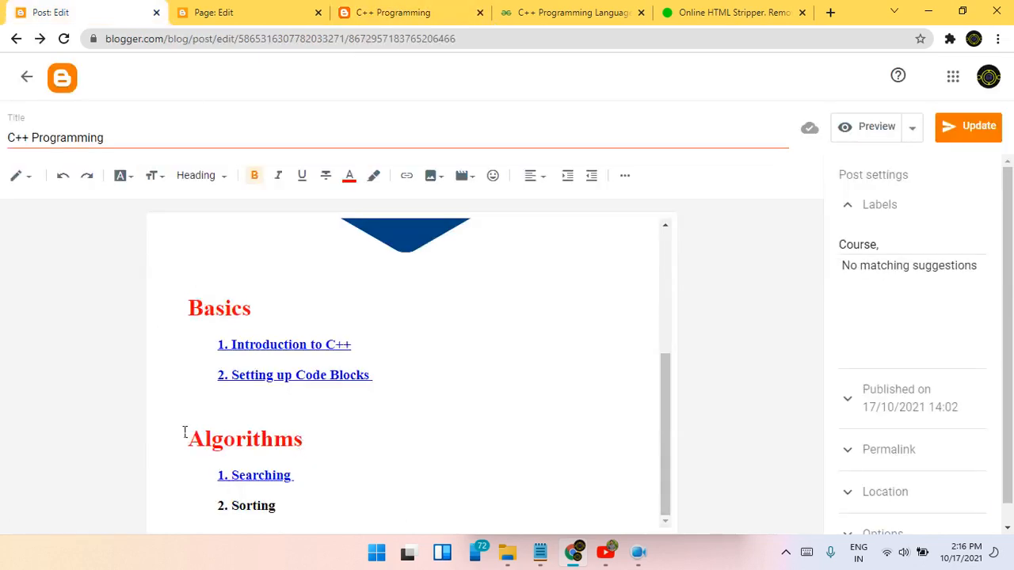
left_click_drag(197, 443, 313, 446)
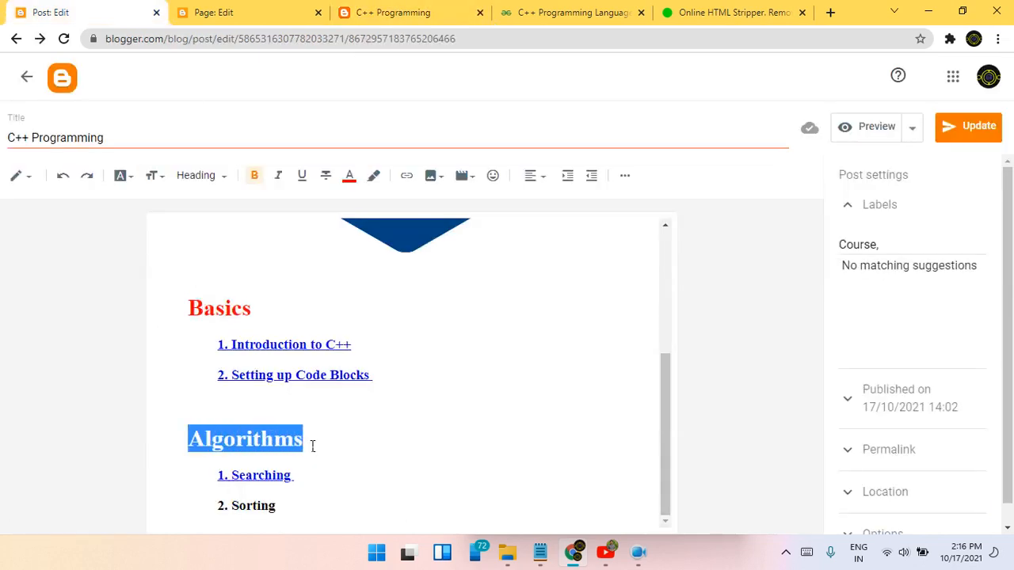
left_click(310, 526)
triple_click(224, 508)
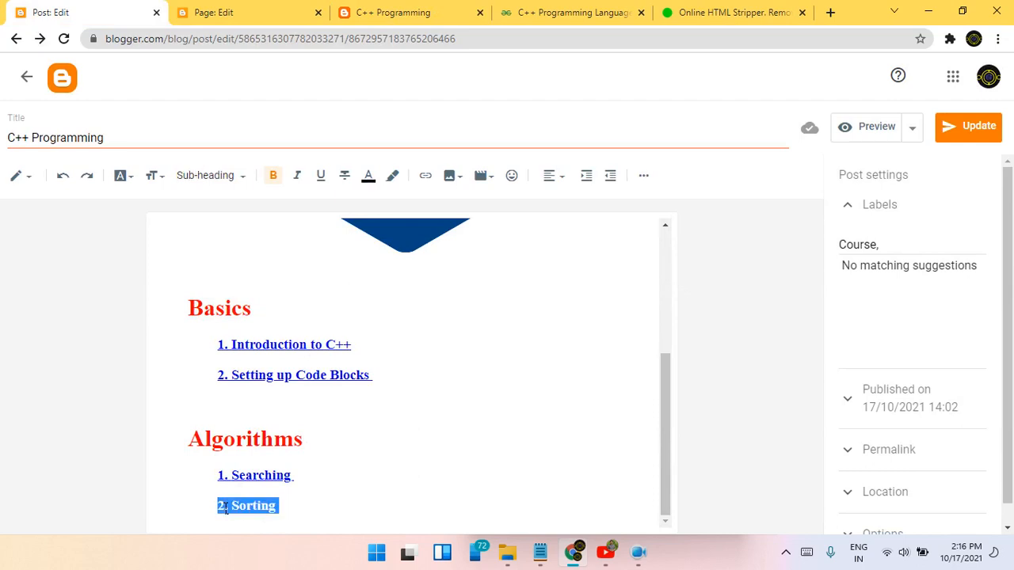
left_click(349, 9)
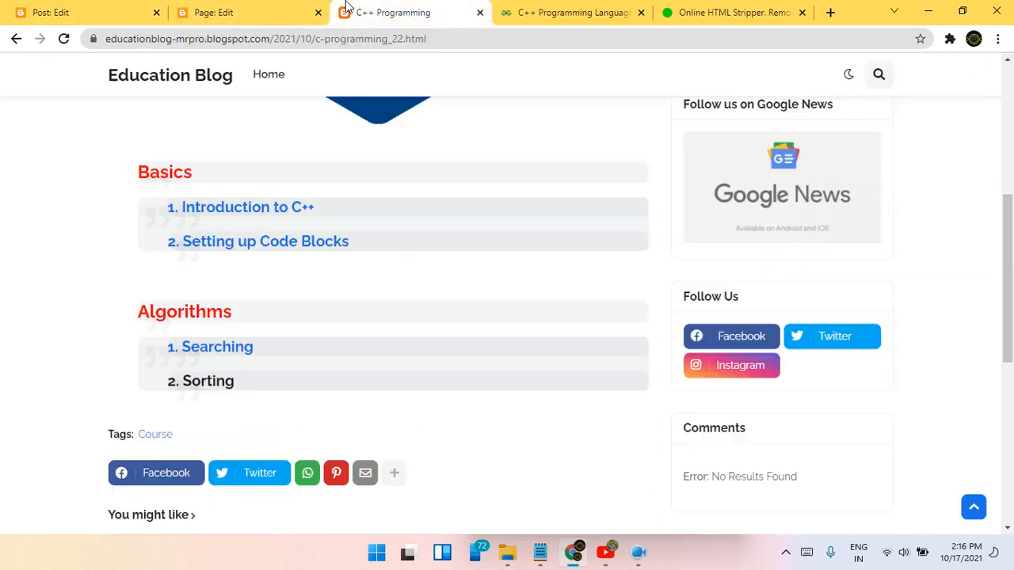
Step: Enter "Content" as the body of the Sorting page and publish the page
left_click(325, 10)
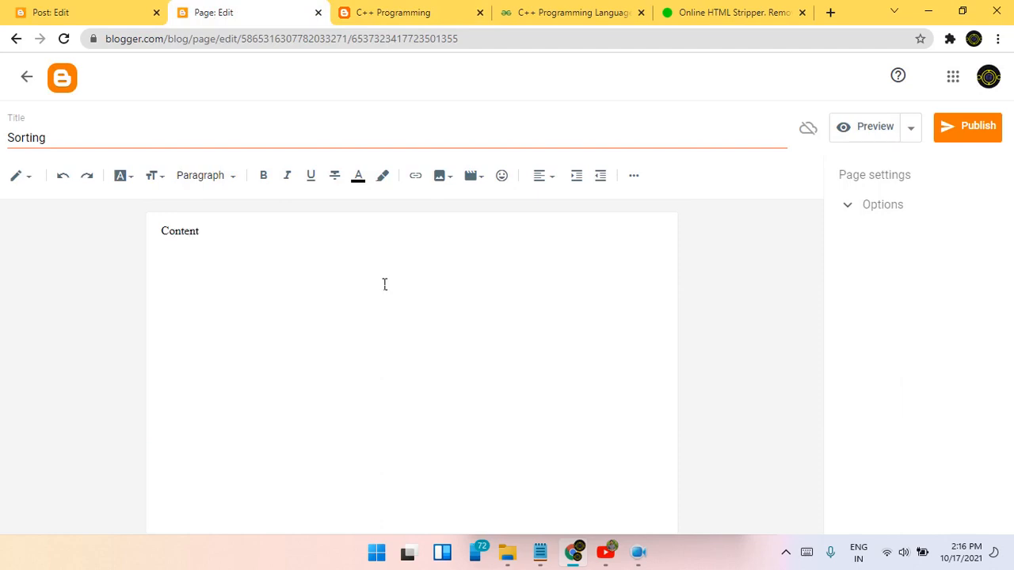
left_click(948, 129)
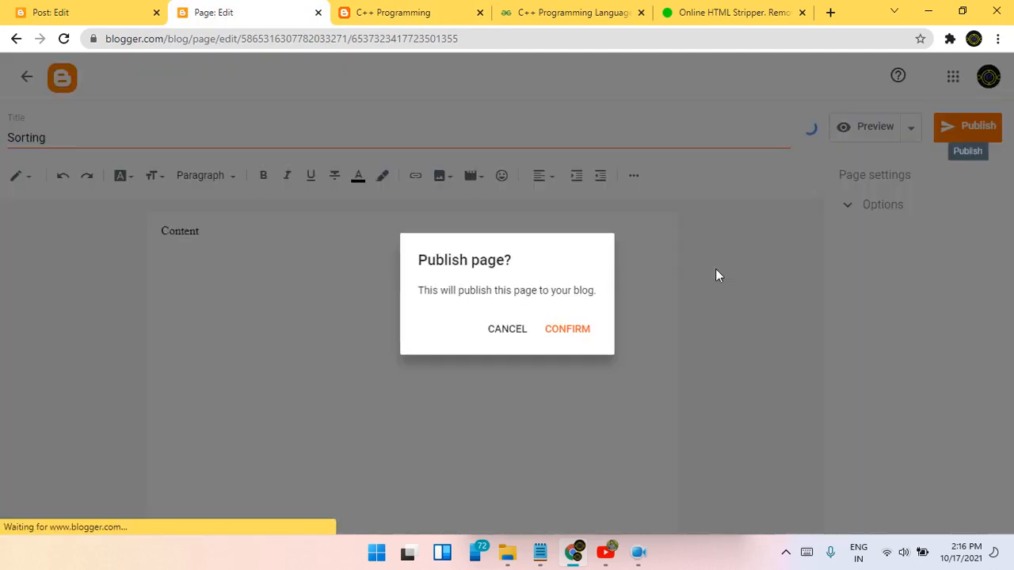
left_click(581, 327)
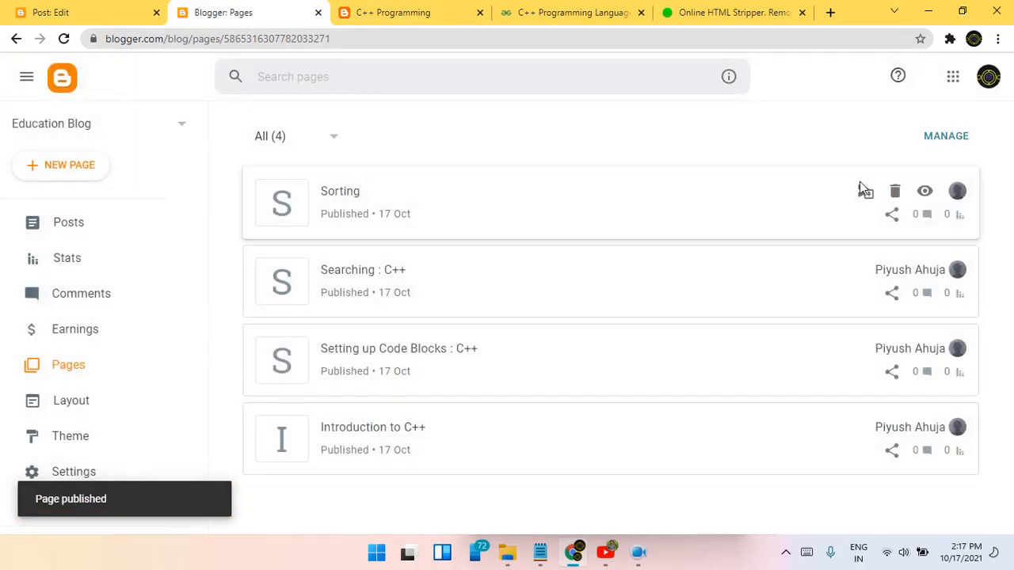
right_click(924, 190)
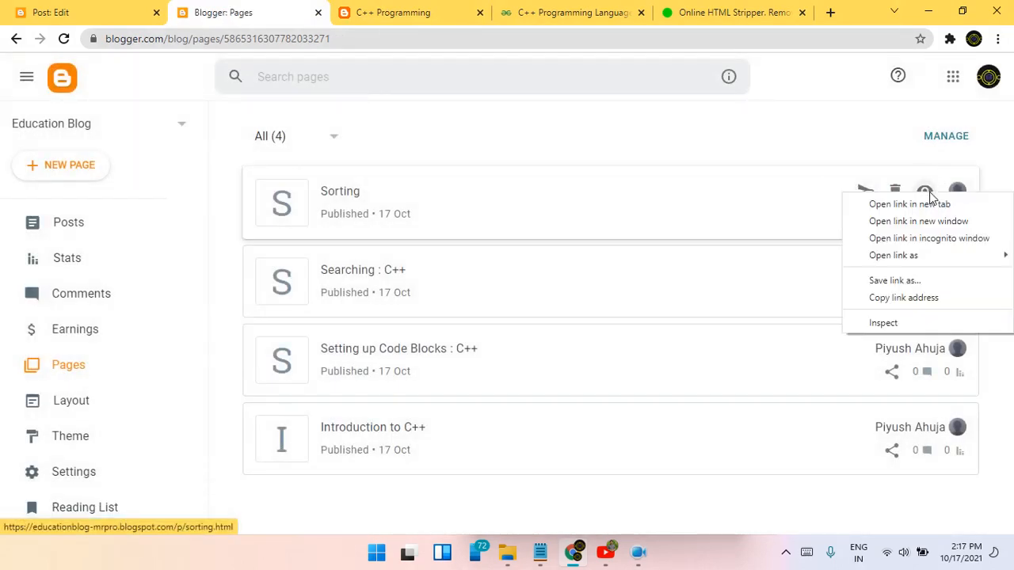
left_click(911, 297)
left_click(24, 11)
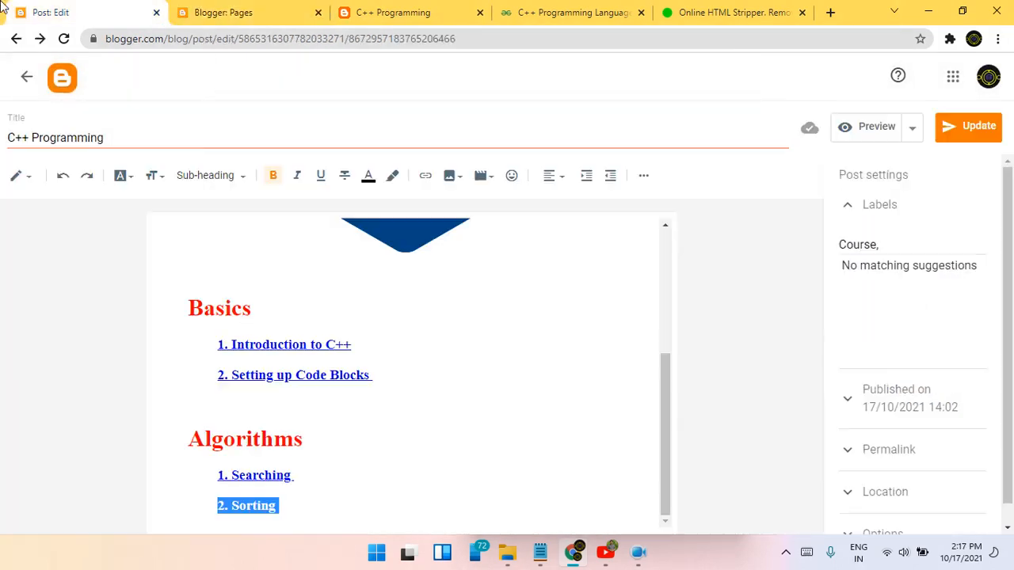
left_click(425, 175)
key("ctrl+v")
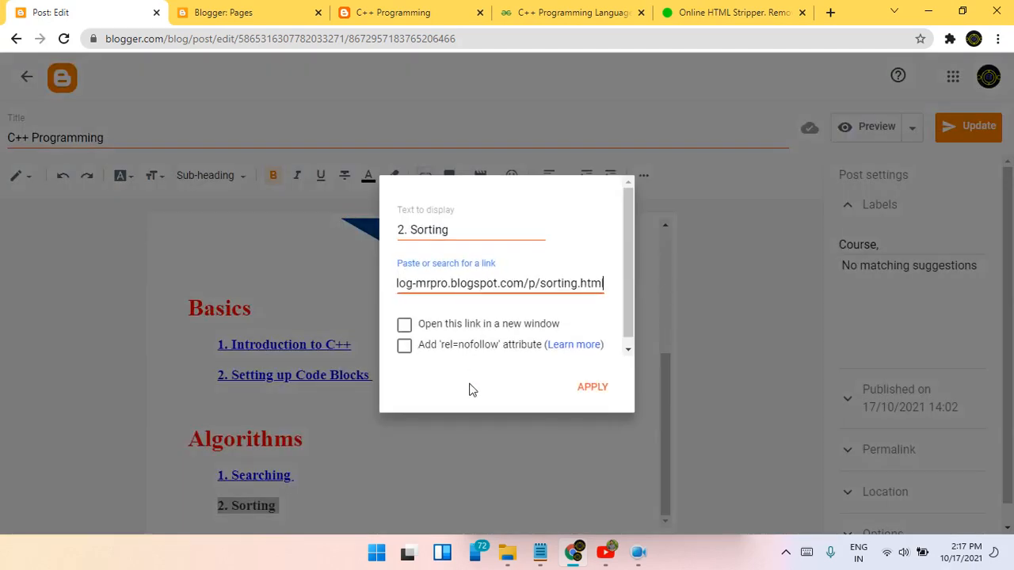
left_click(403, 324)
left_click(607, 402)
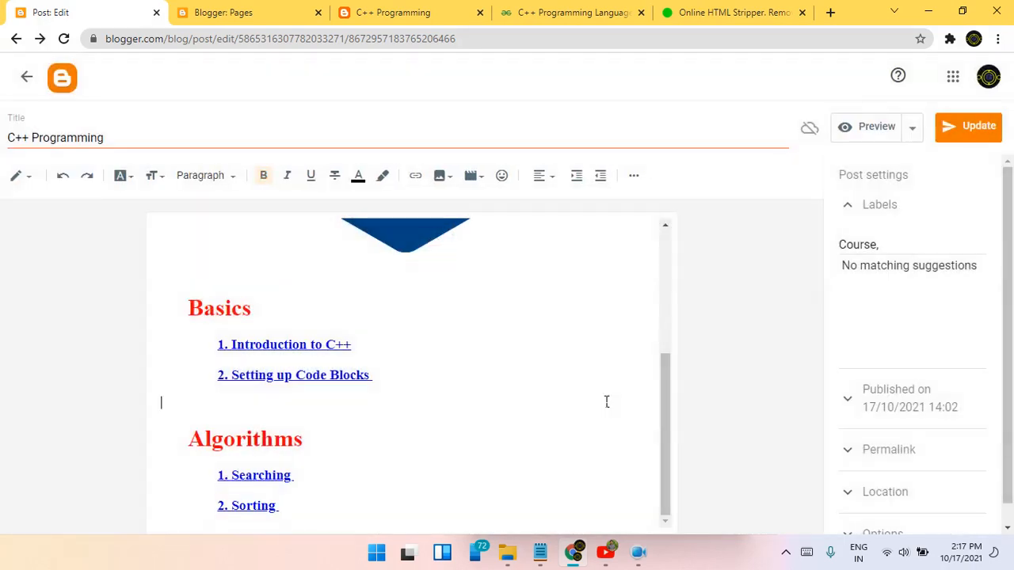
Step: Update the C++ Programming post and reload its live page
left_click(969, 146)
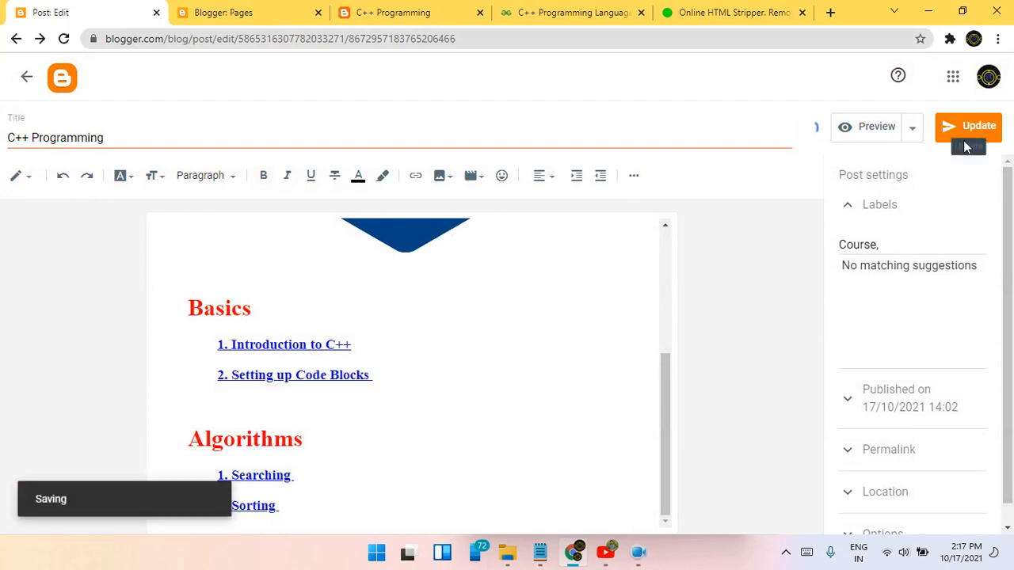
left_click(258, 12)
left_click(341, 11)
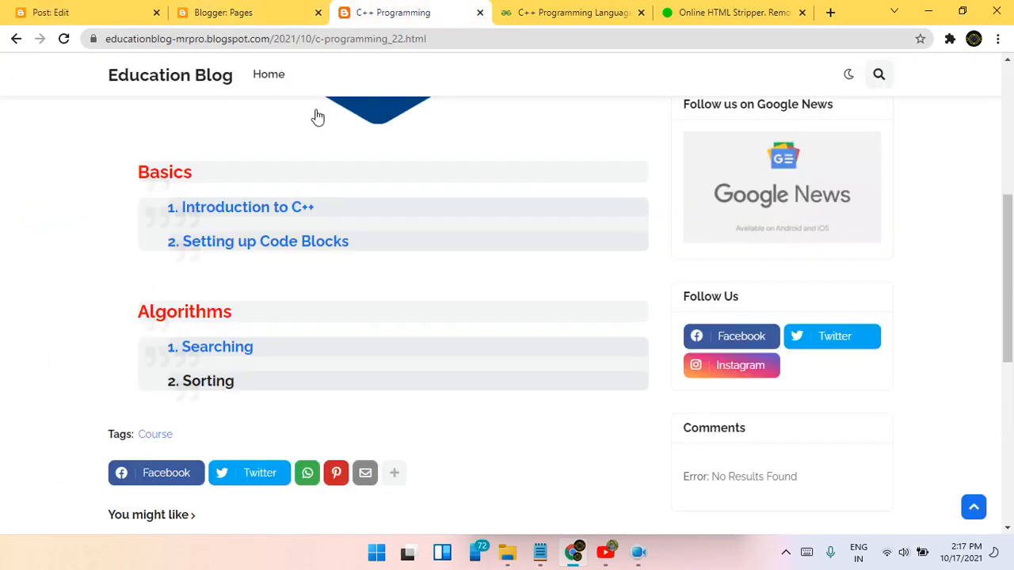
left_click(63, 38)
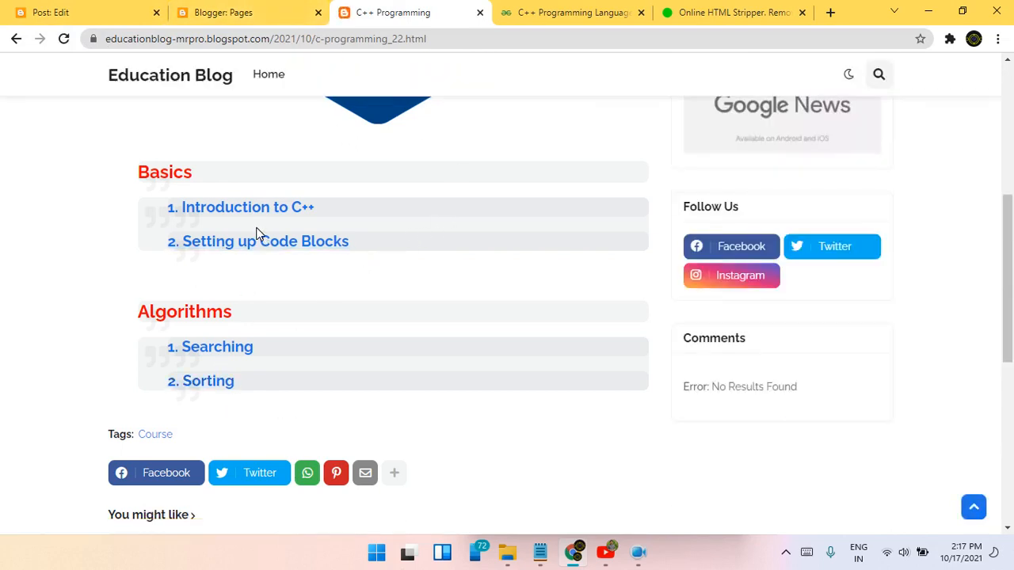
Step: Go to the live blog's home page and look over the course posts
scroll(256, 234, "up", 3)
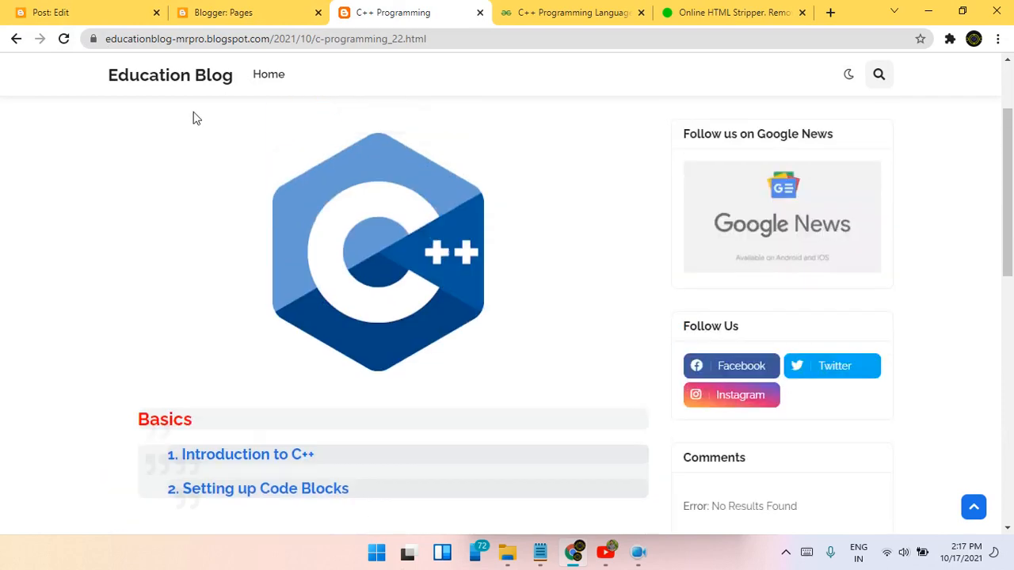
left_click(220, 78)
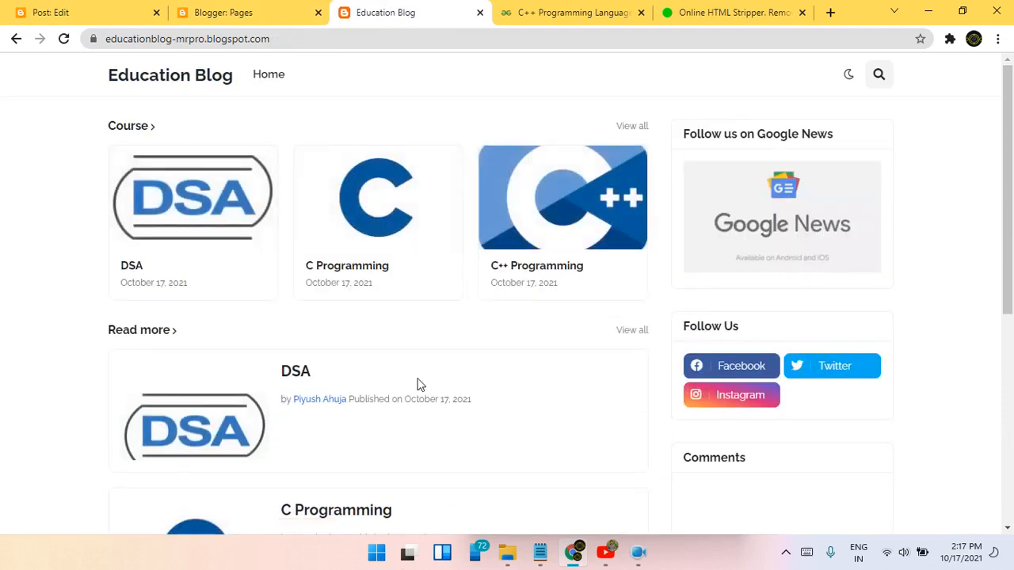
scroll(412, 333, "down", 5)
scroll(357, 301, "up", 5)
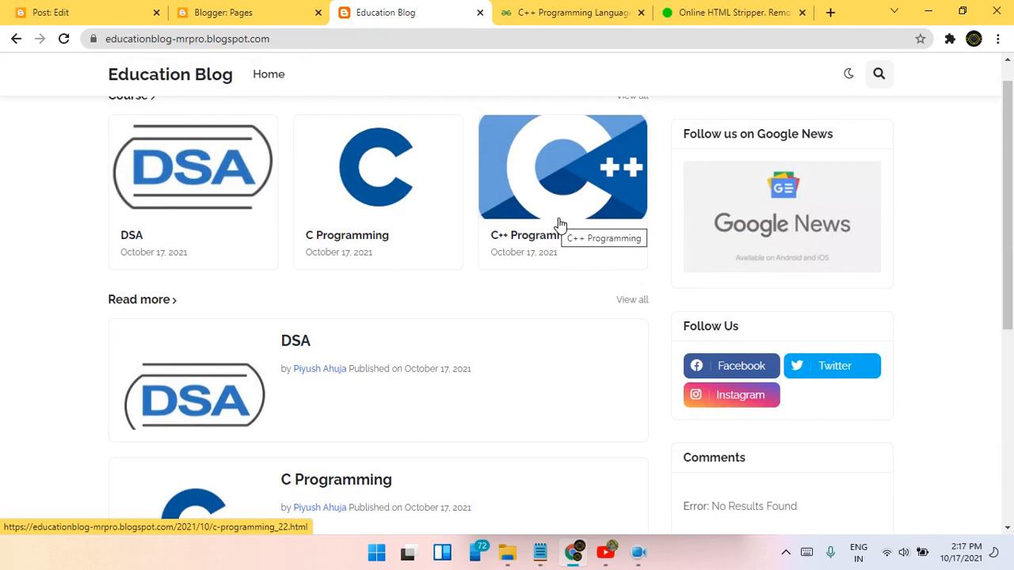
Step: Leave the post editor for the blog's layout and check the header menu on the live home page
left_click(31, 12)
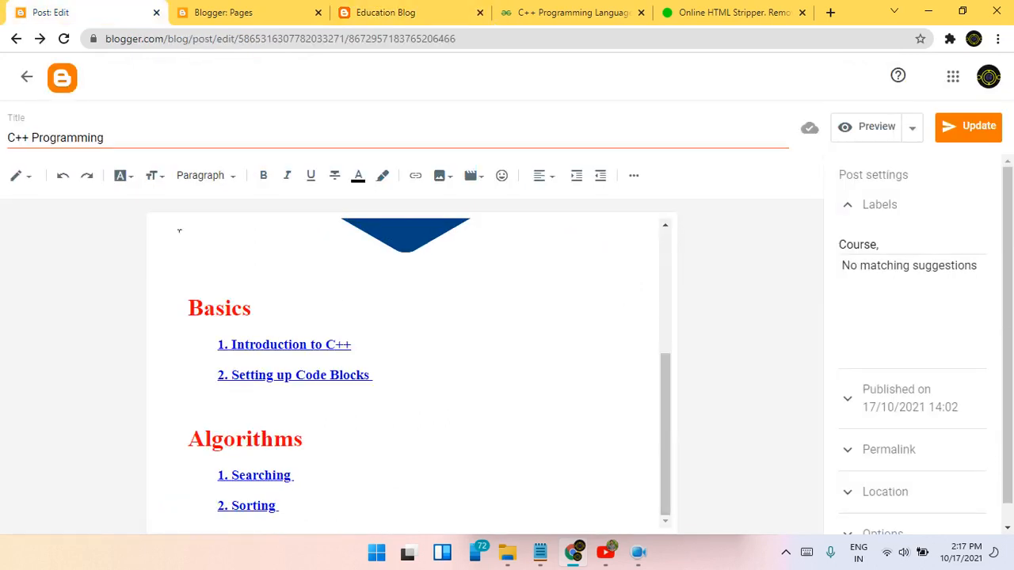
left_click(22, 82)
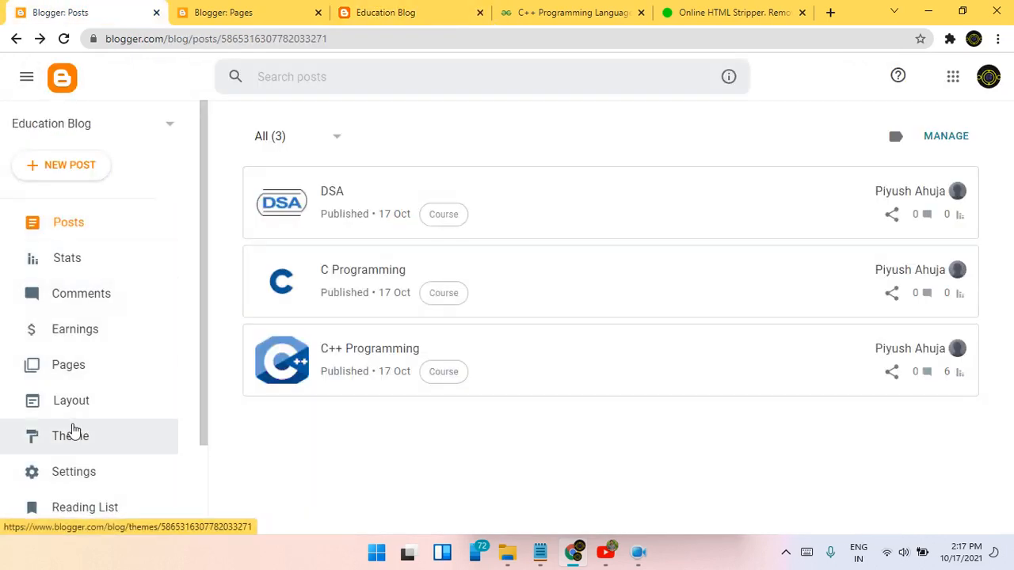
left_click(91, 404)
left_click(293, 12)
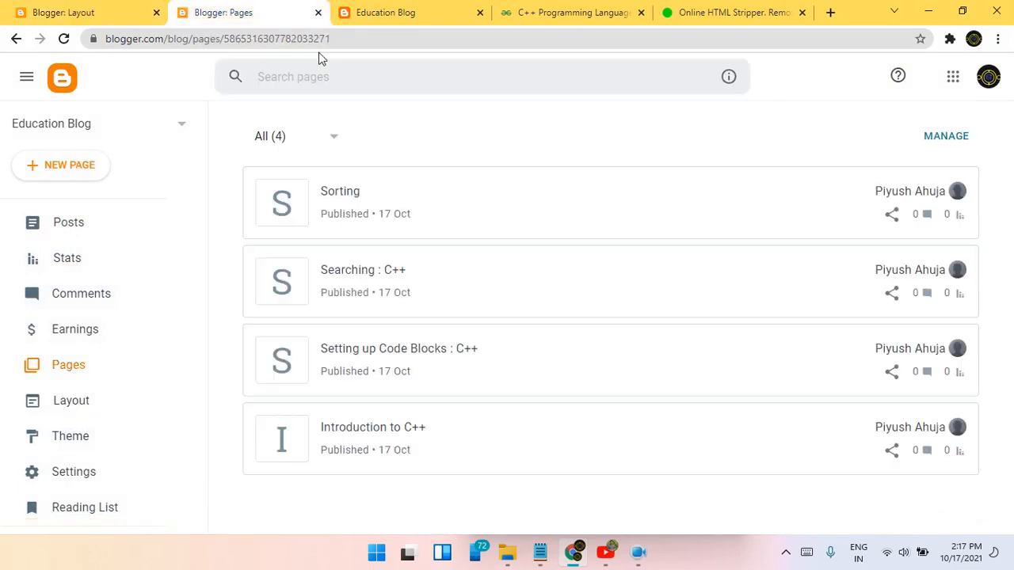
left_click(362, 11)
scroll(616, 283, "up", 1)
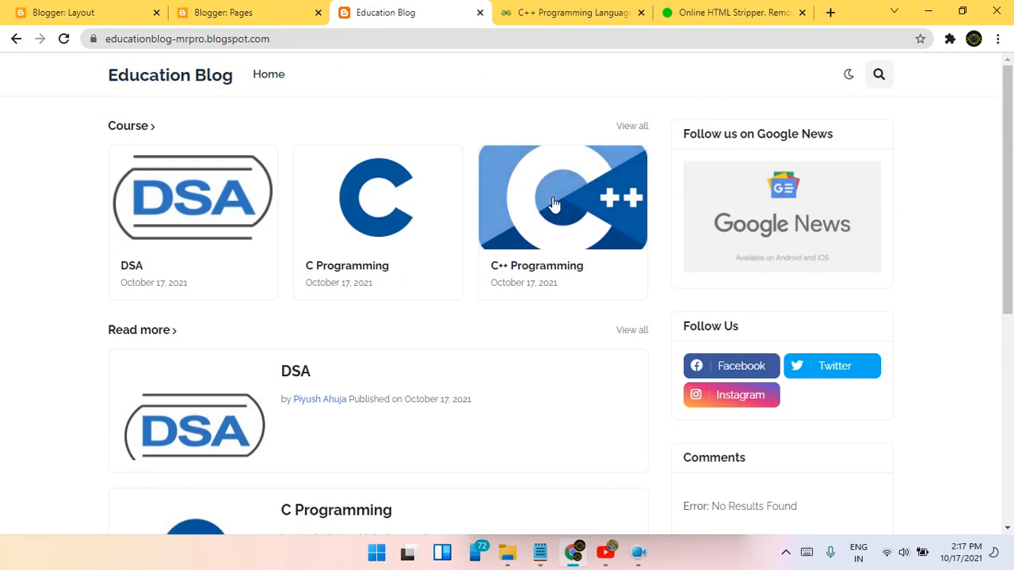
Step: Add a new item to the header menu's link list with the site name "C++ Programming"
left_click(6, 7)
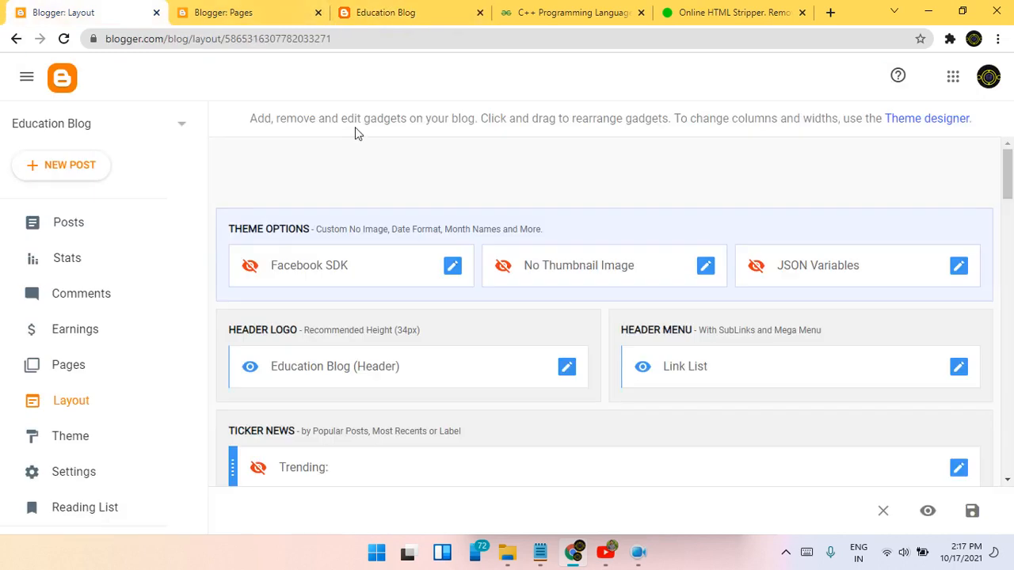
scroll(719, 297, "down", 3)
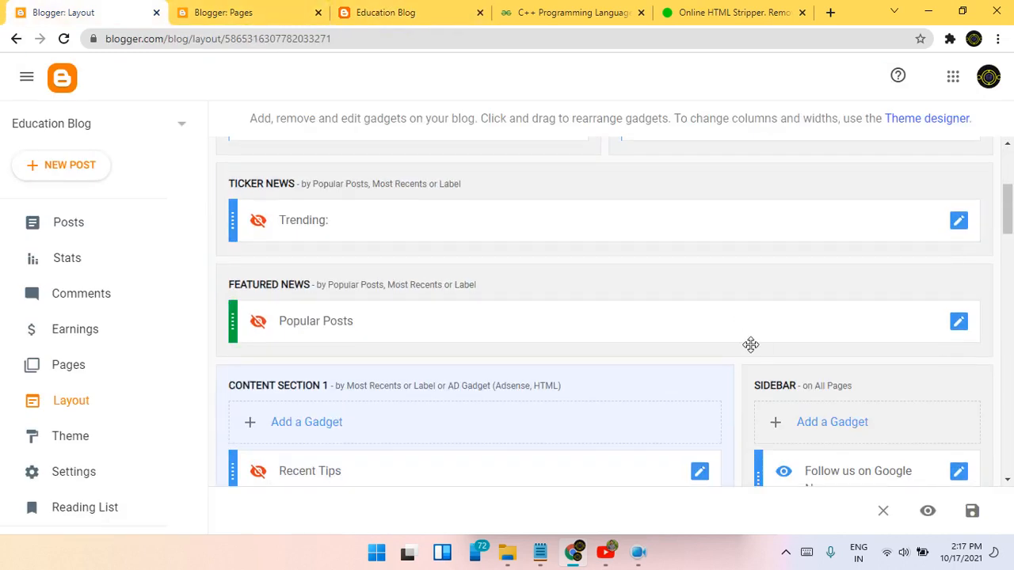
scroll(759, 342, "up", 2)
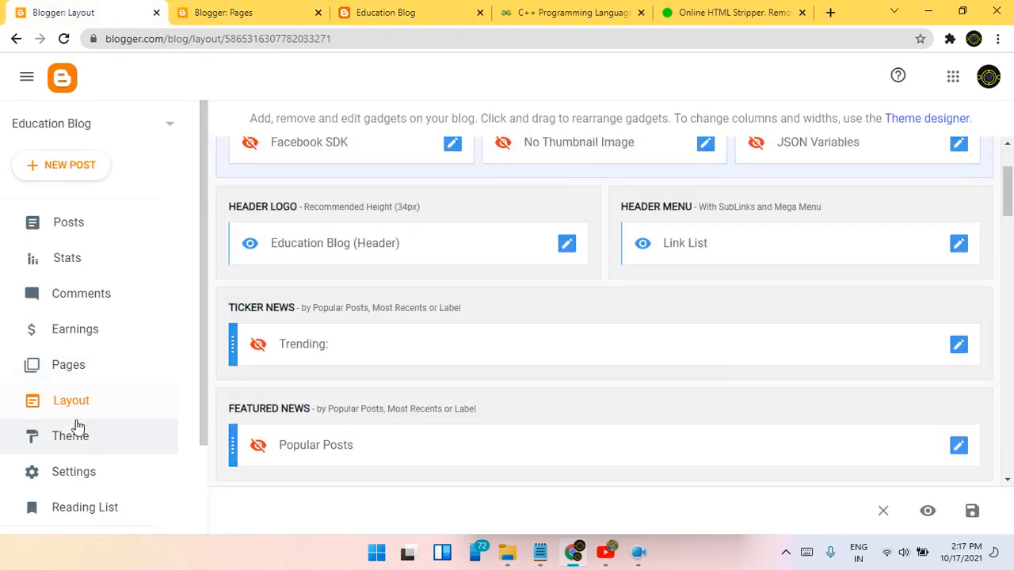
scroll(863, 348, "up", 2)
left_click(958, 366)
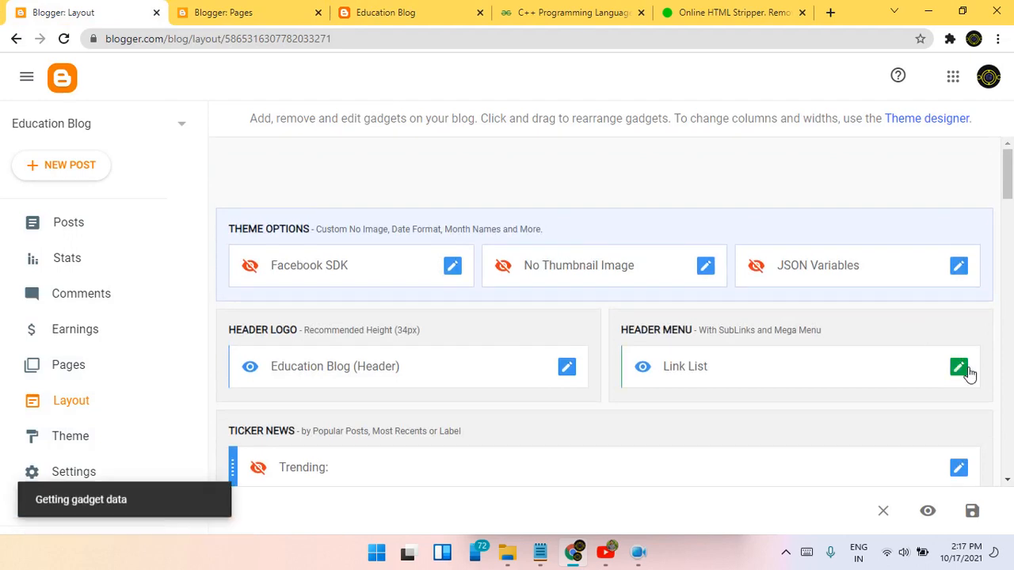
scroll(474, 286, "down", 1)
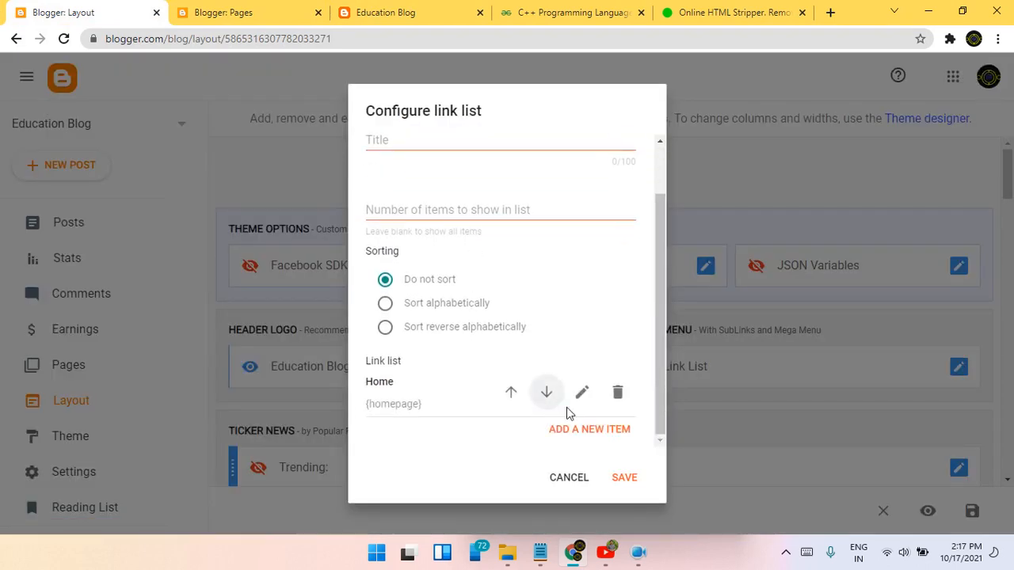
left_click(589, 429)
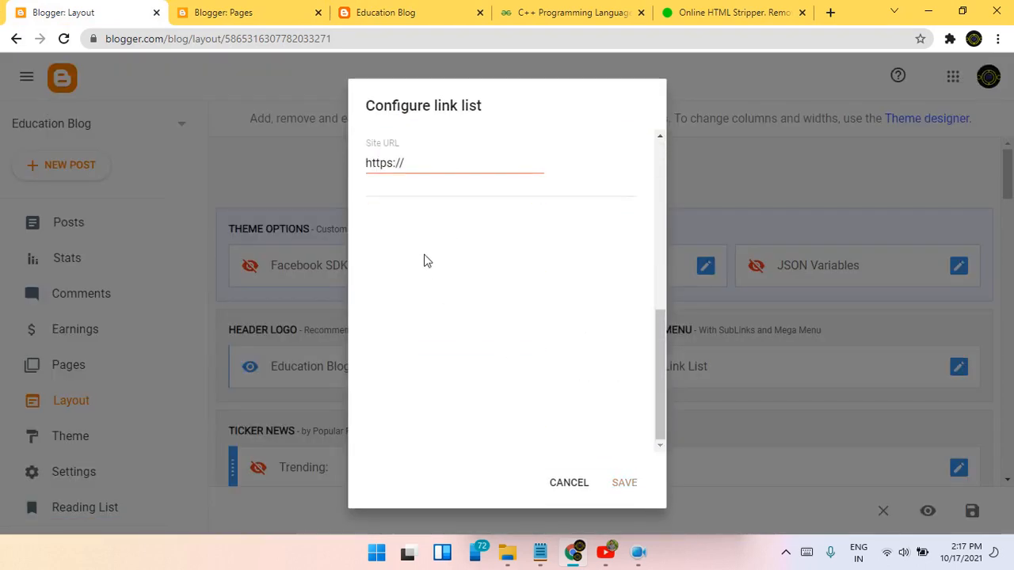
left_click(424, 341)
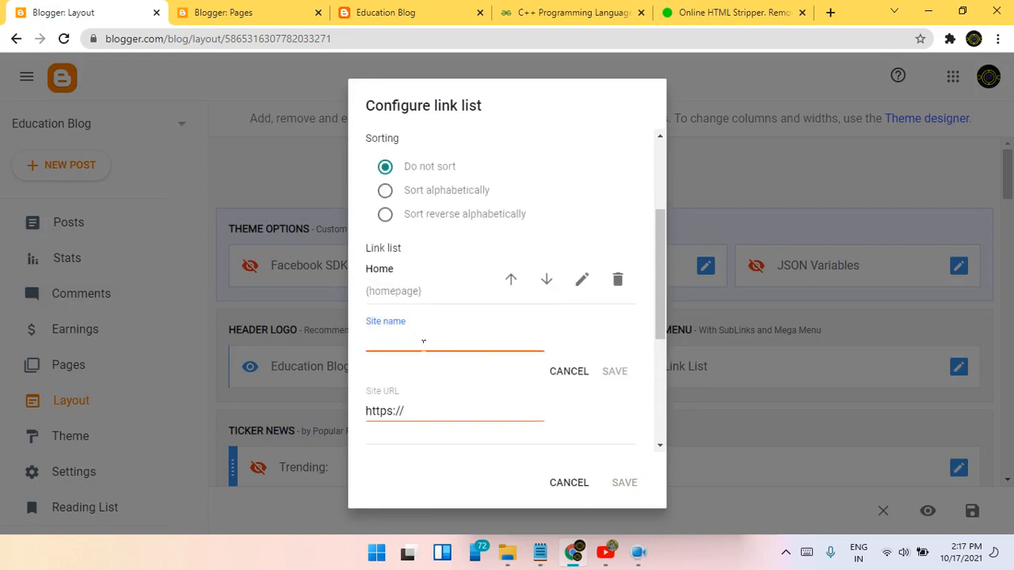
type("C++ Programming")
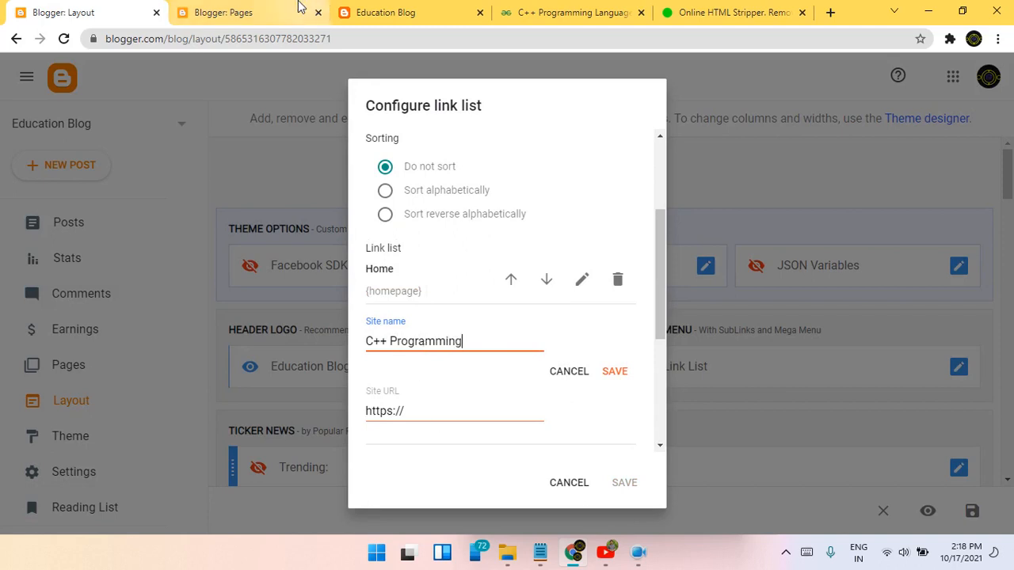
key("ctrl+Tab")
key("ctrl+Tab")
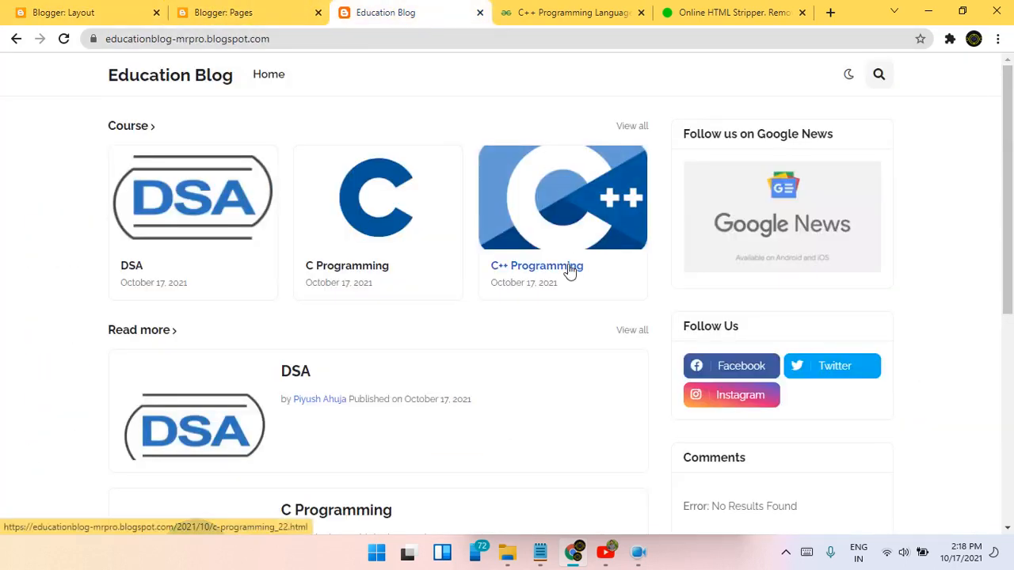
right_click(568, 267)
left_click(604, 369)
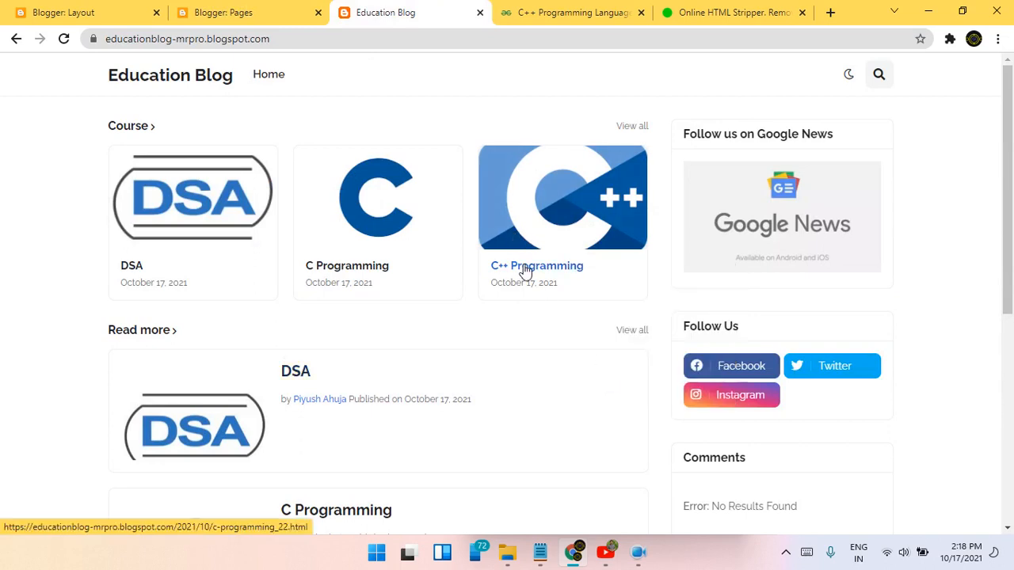
left_click(523, 269)
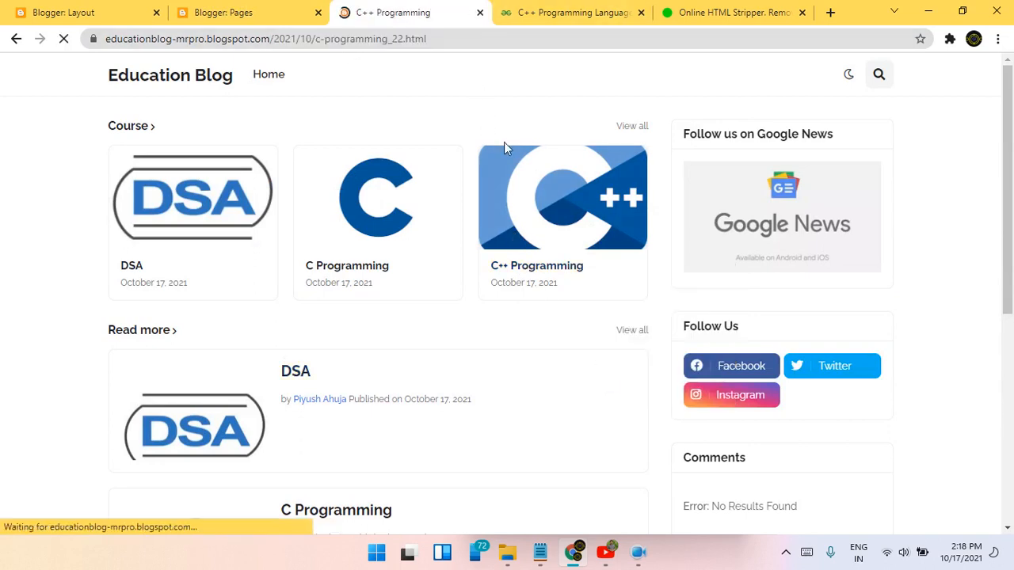
left_click(349, 45)
left_click(32, 11)
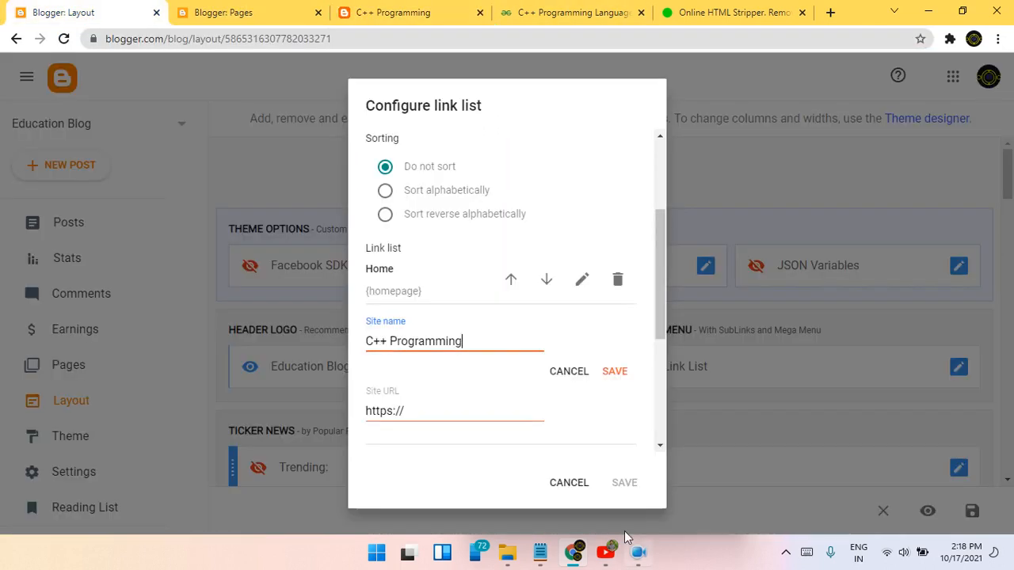
triple_click(472, 417)
key("ctrl+v")
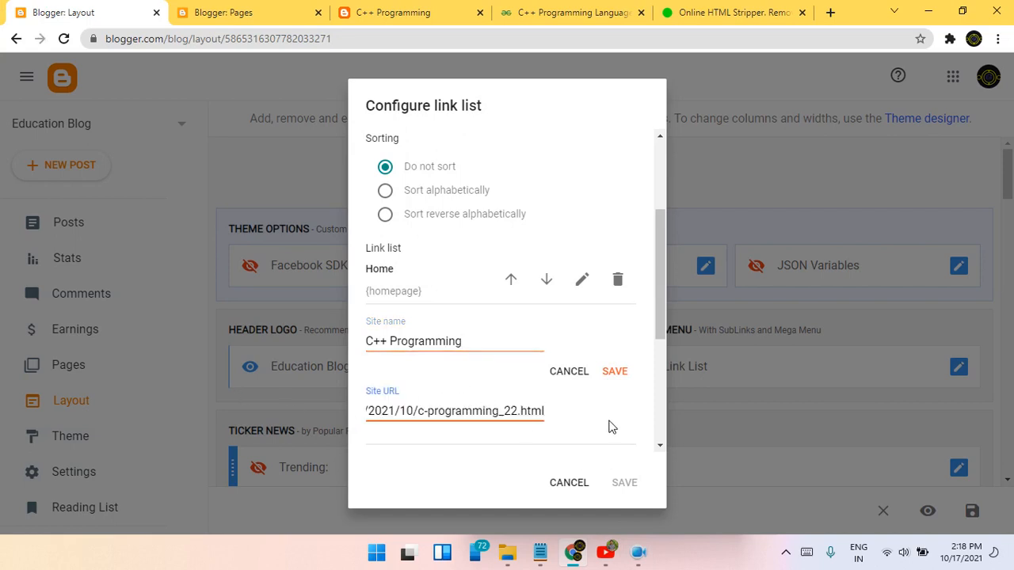
left_click(614, 371)
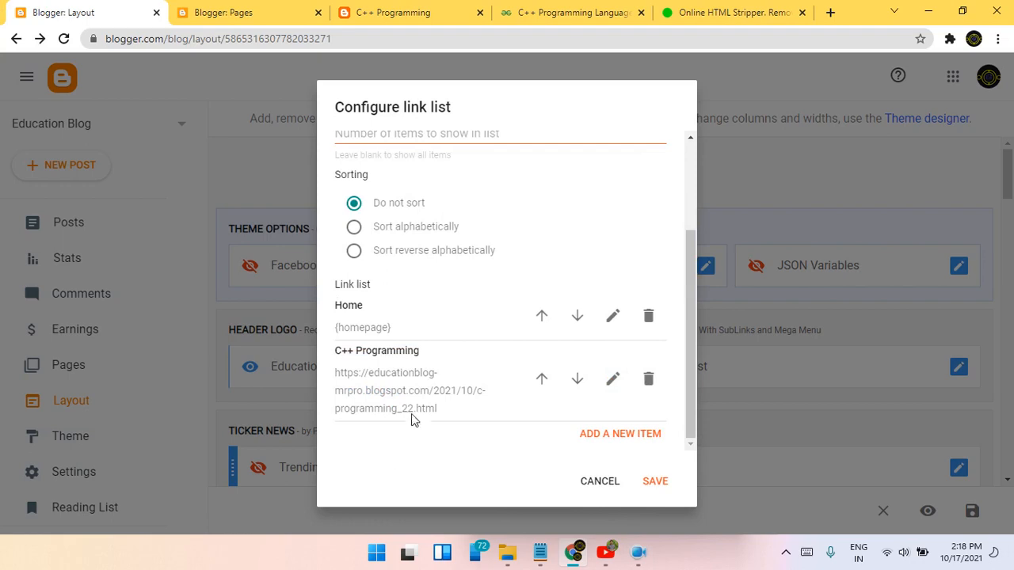
Step: Change the C++ Programming menu item's site URL so it ends in c-programming.html, and save the header link list
left_click(262, 8)
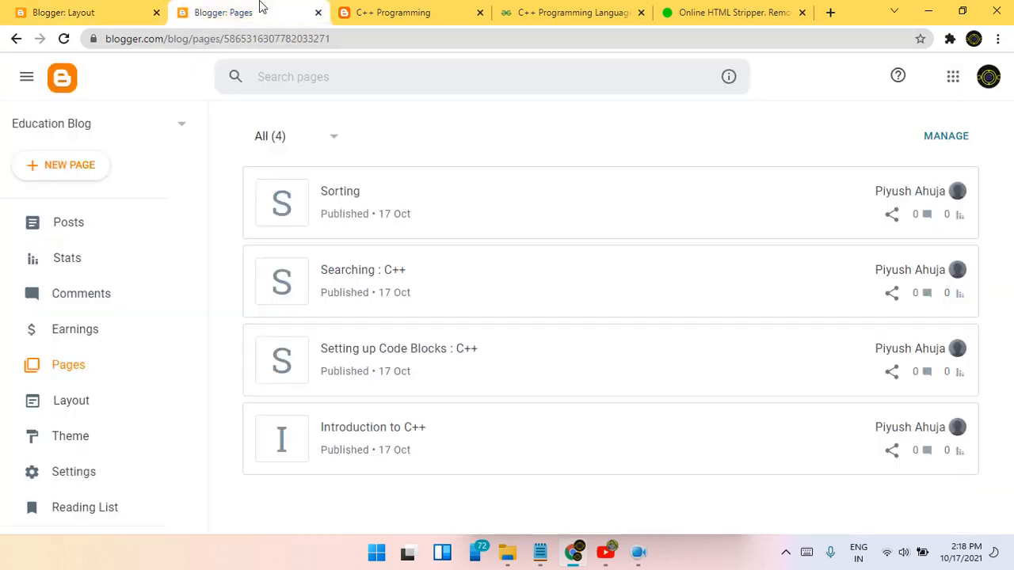
left_click(420, 10)
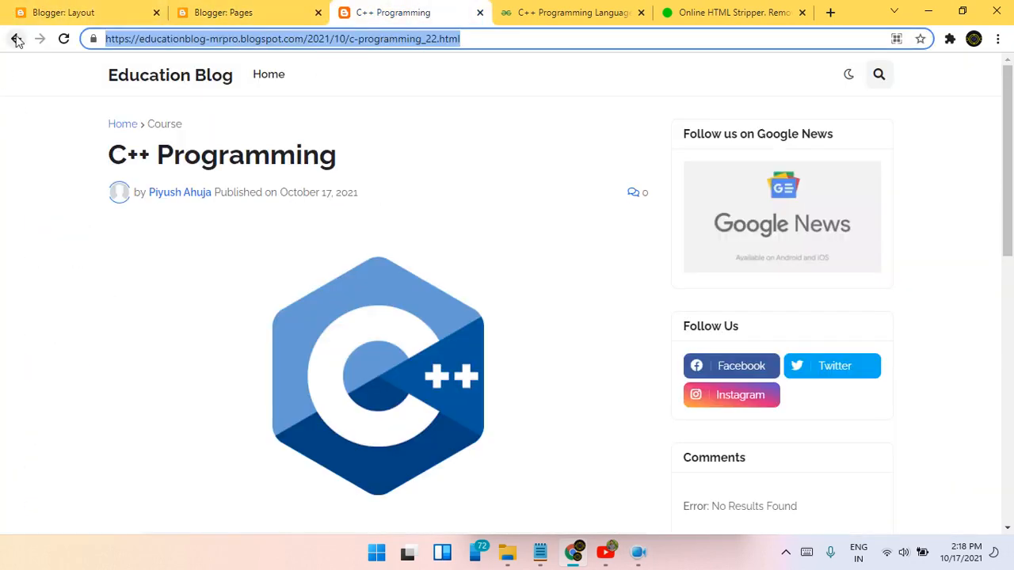
left_click(107, 8)
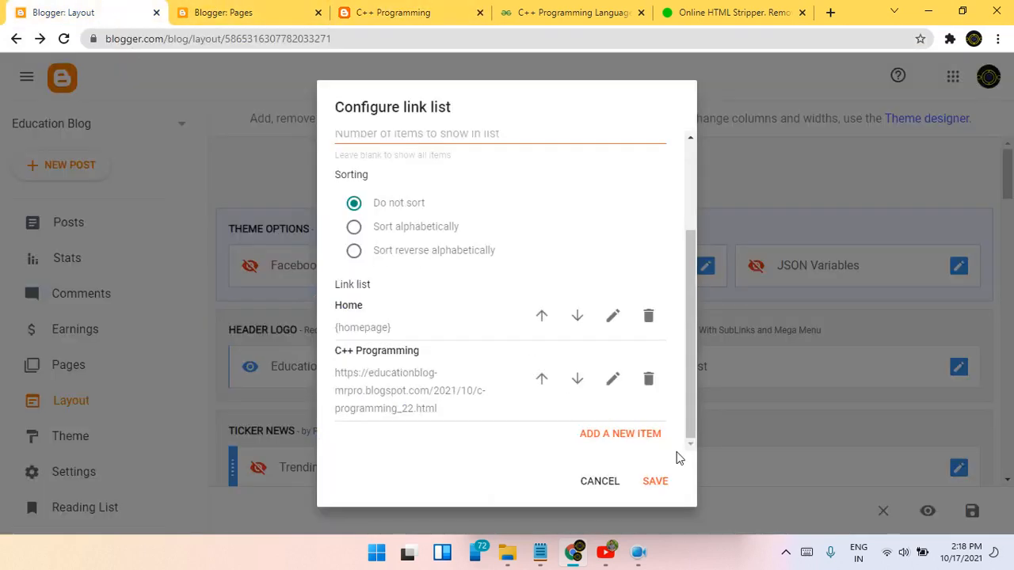
left_click(612, 379)
scroll(554, 301, "down", 3)
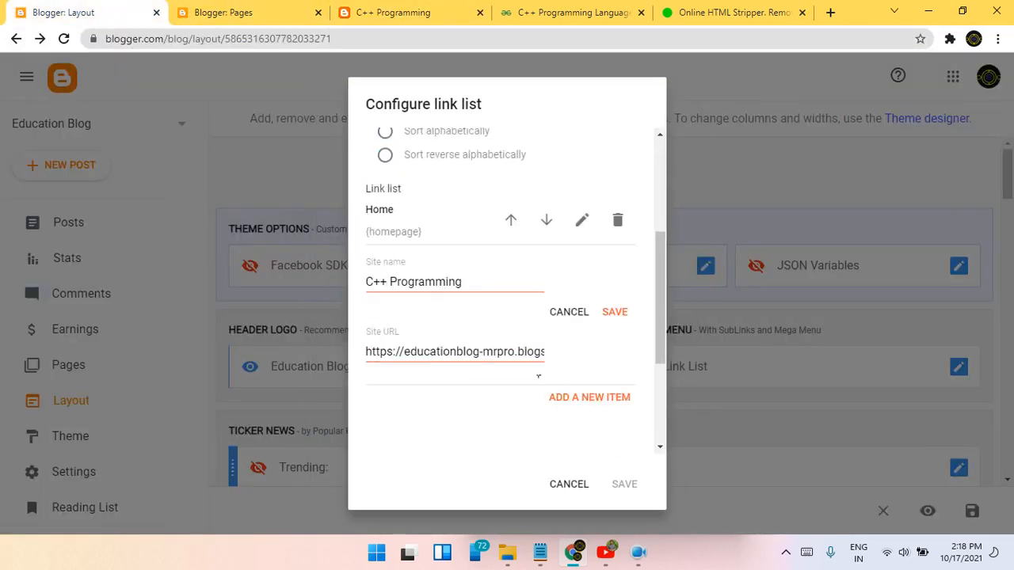
left_click_drag(534, 196, 578, 226)
left_click(525, 205)
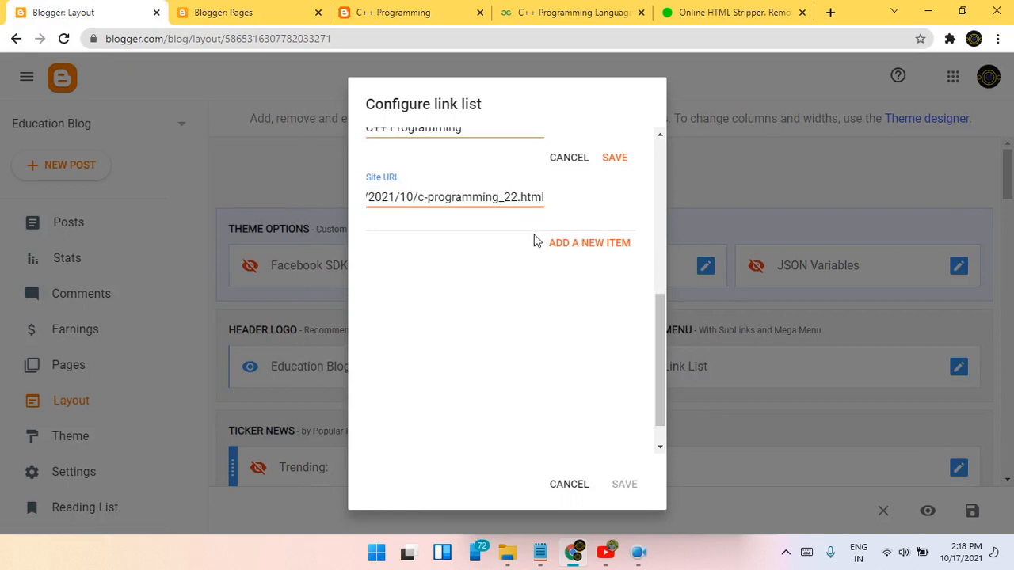
key("BackSpace")
key("BackSpace")
key("BackSpace")
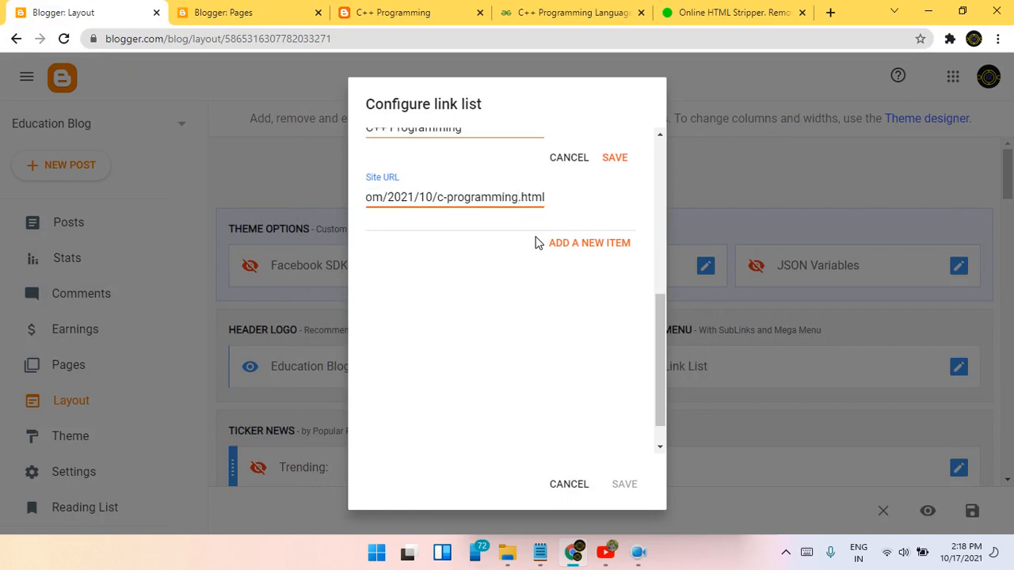
left_click(624, 155)
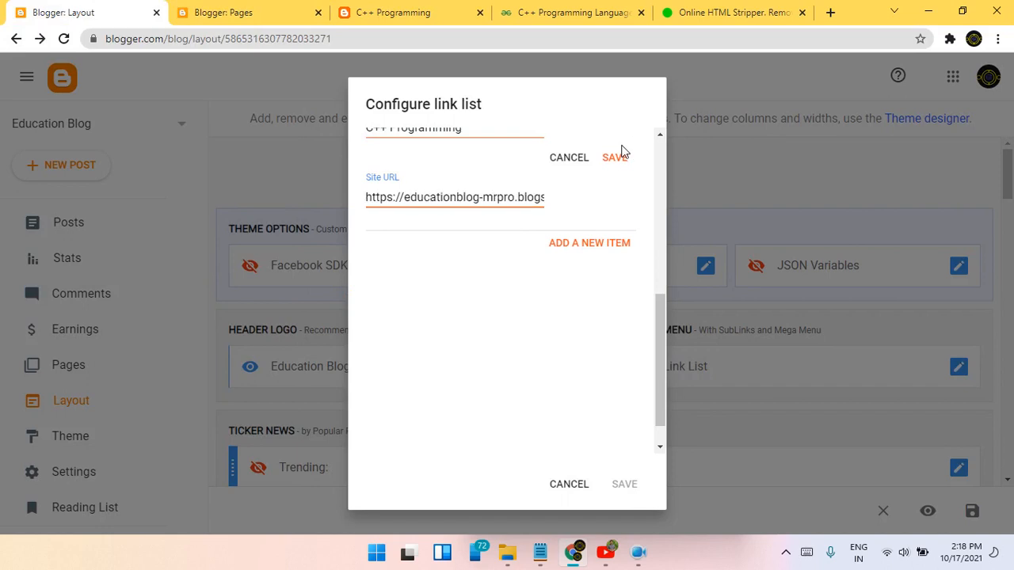
left_click(668, 484)
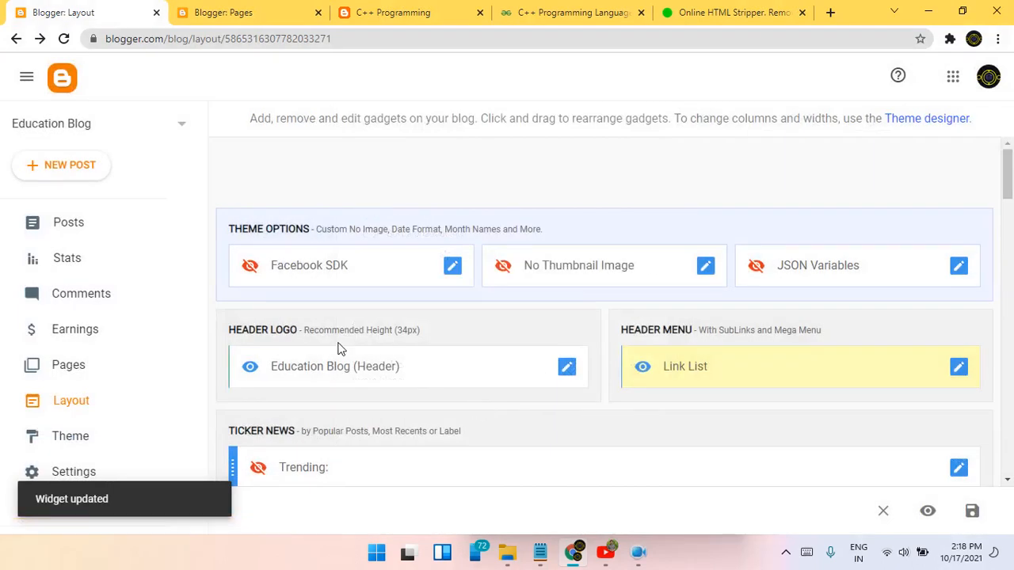
Step: Revert the published C++ Programming post to draft and open it for editing
left_click(61, 230)
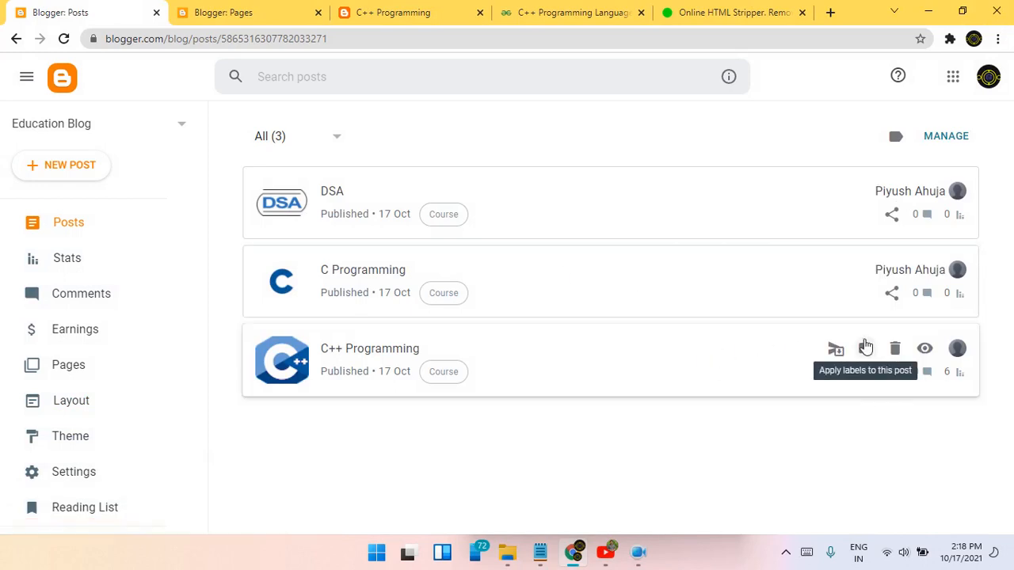
left_click(844, 354)
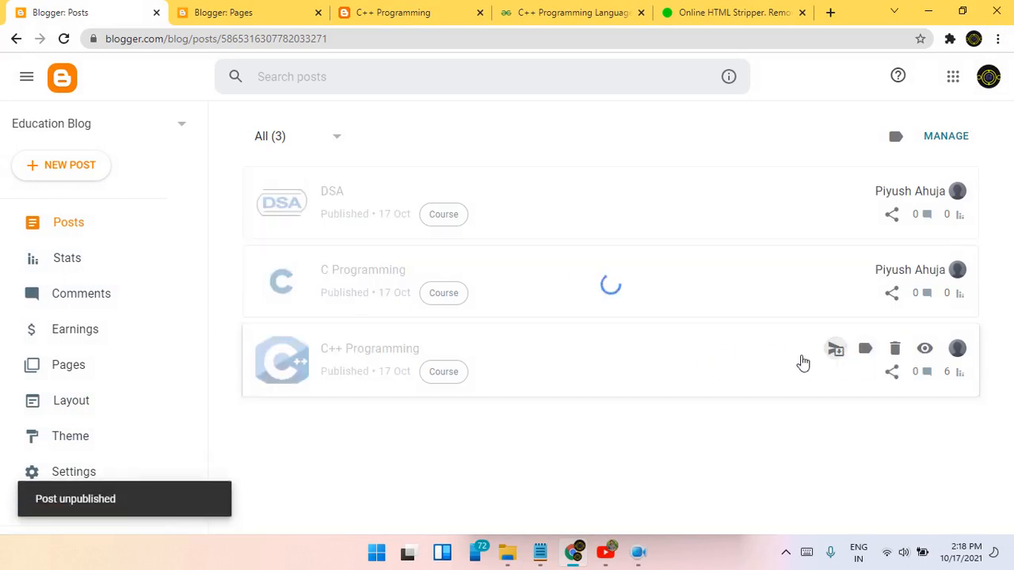
left_click(640, 361)
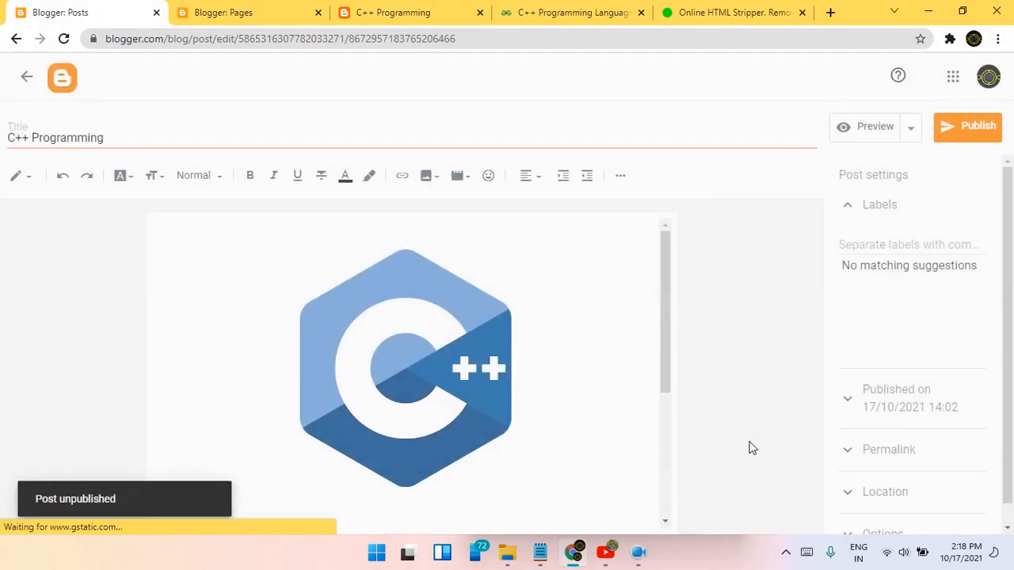
Step: Give the C++ Programming post the custom permalink c-plus-plus-programming
left_click(912, 466)
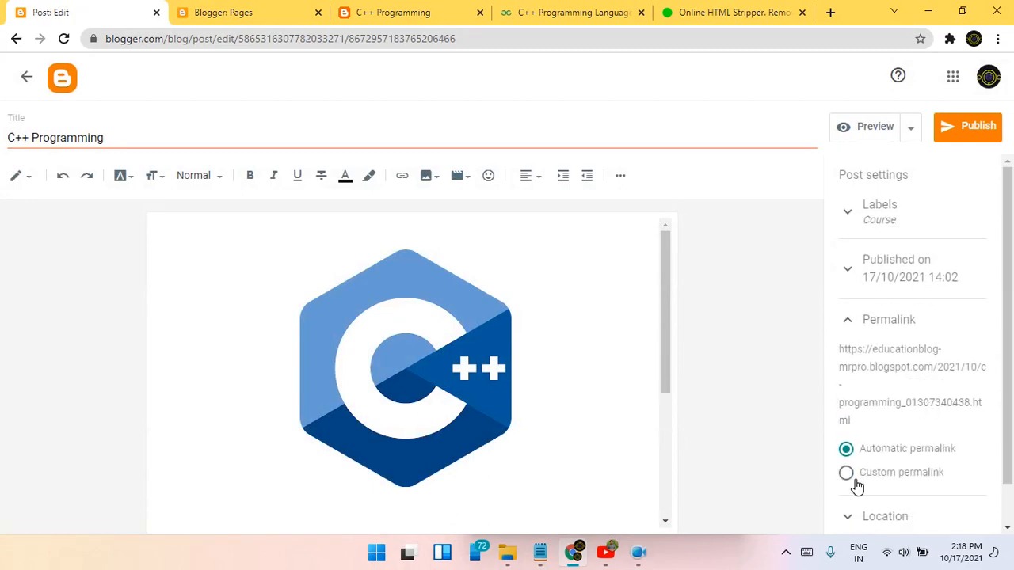
left_click(852, 478)
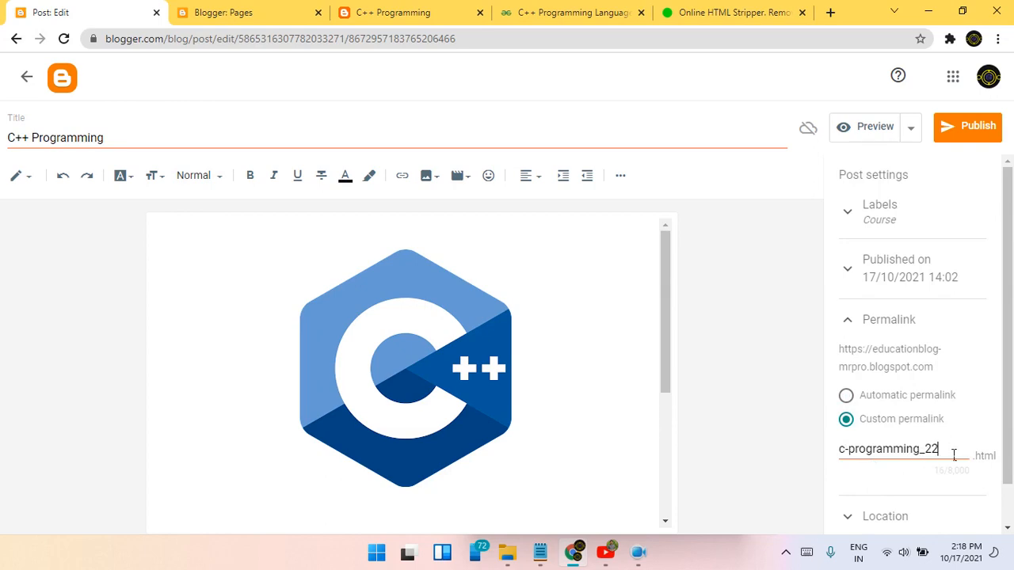
key("BackSpace")
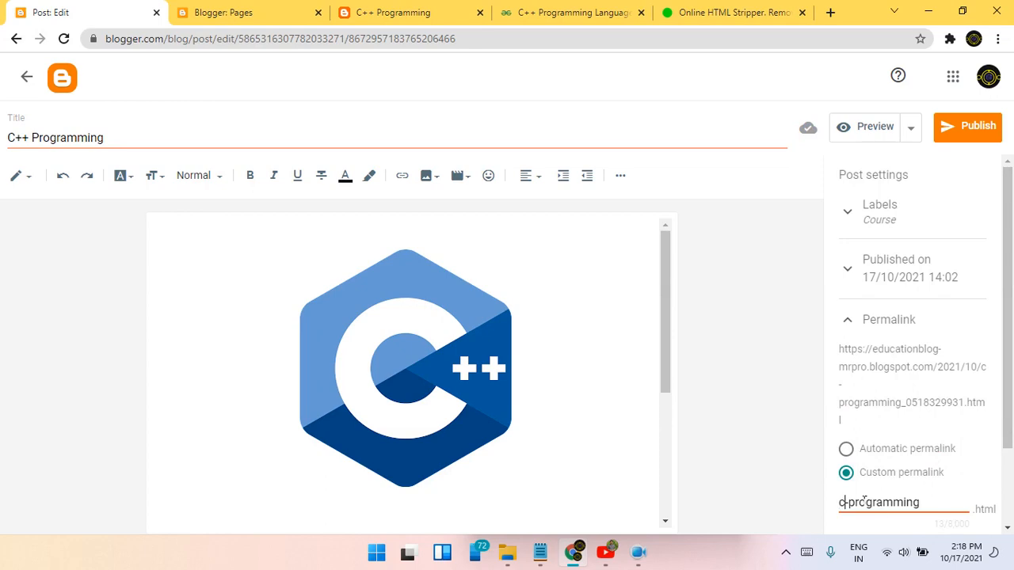
type("-plus")
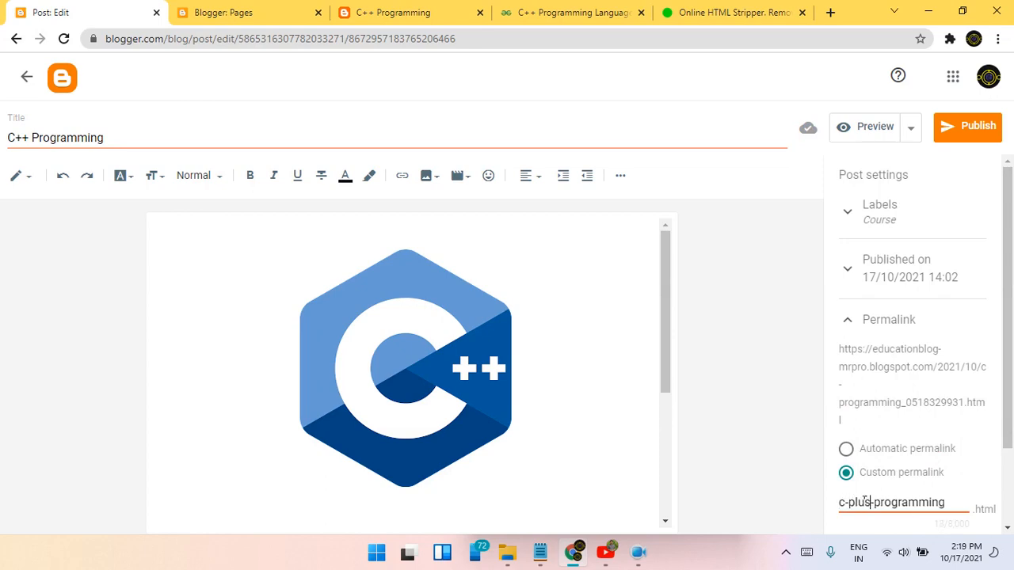
type("-lus")
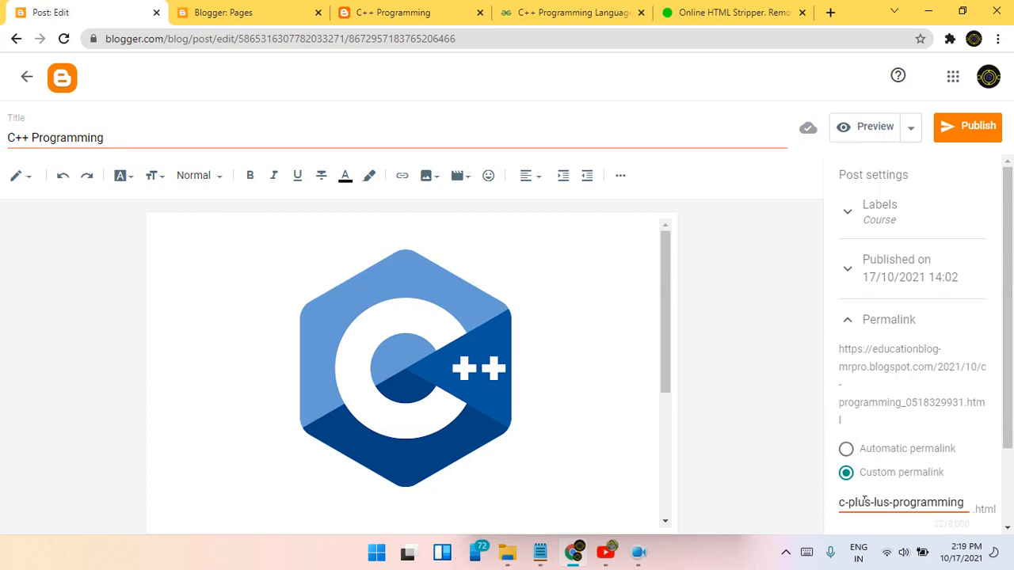
key("Left")
key("Left")
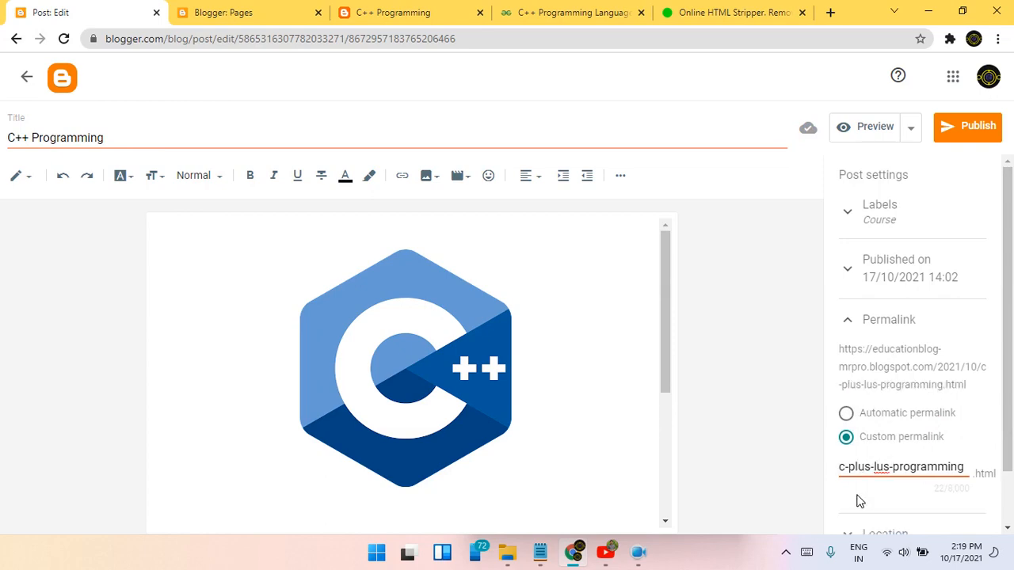
type("p")
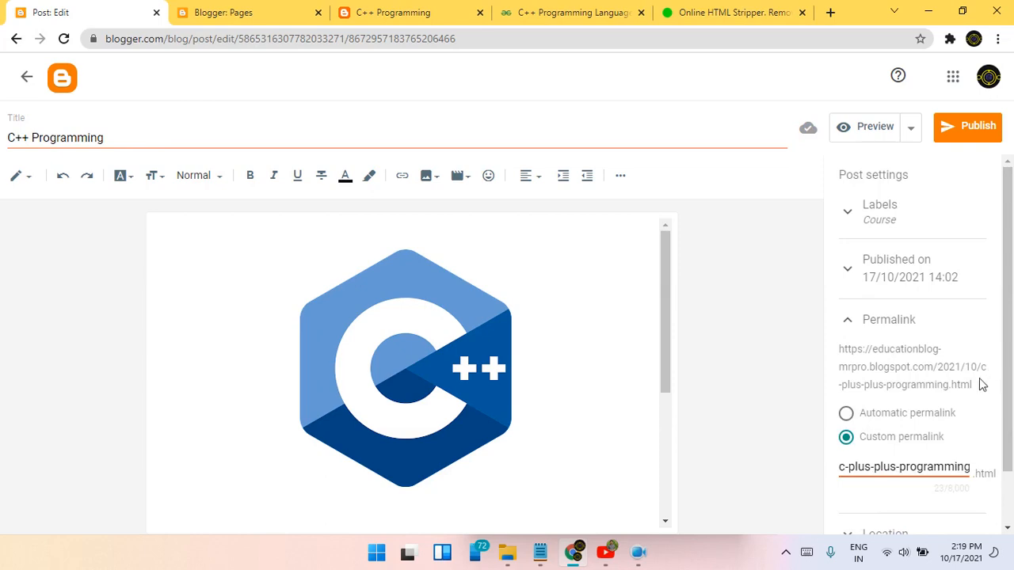
Step: Copy the C++ Programming post's full permalink URL and publish the post again
left_click_drag(979, 384, 833, 356)
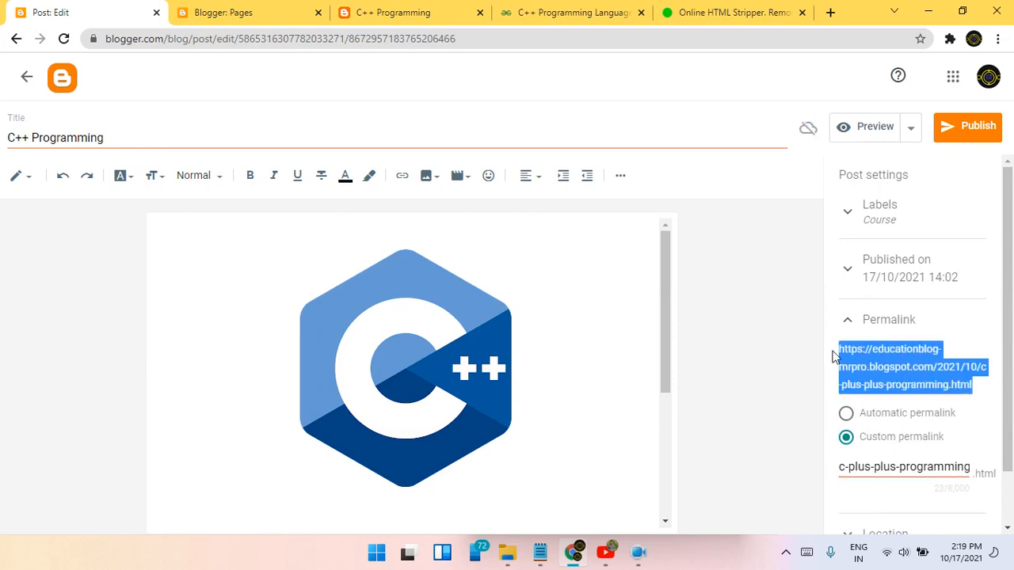
left_click(974, 145)
left_click(602, 337)
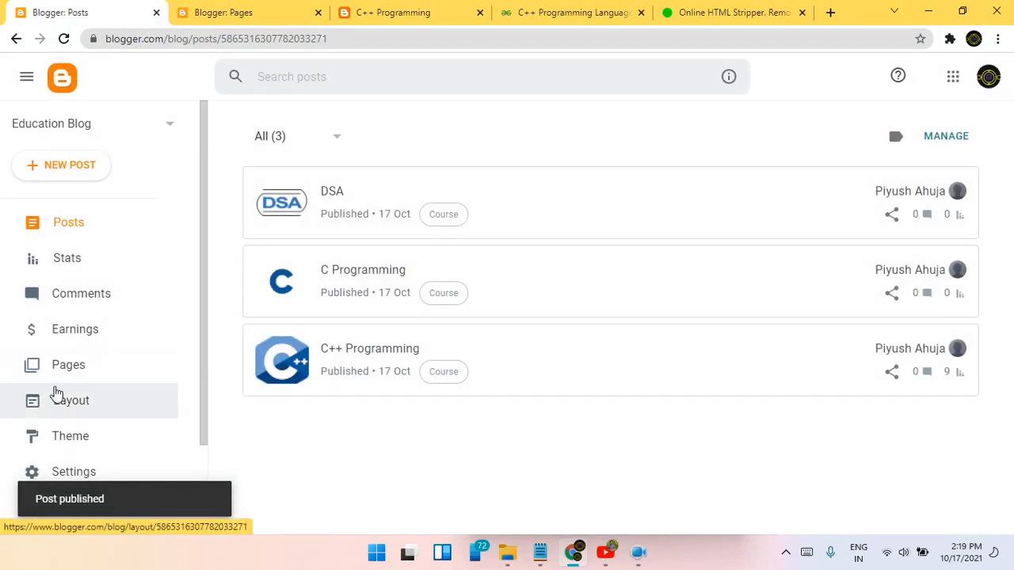
left_click(55, 393)
scroll(834, 297, "down", 2)
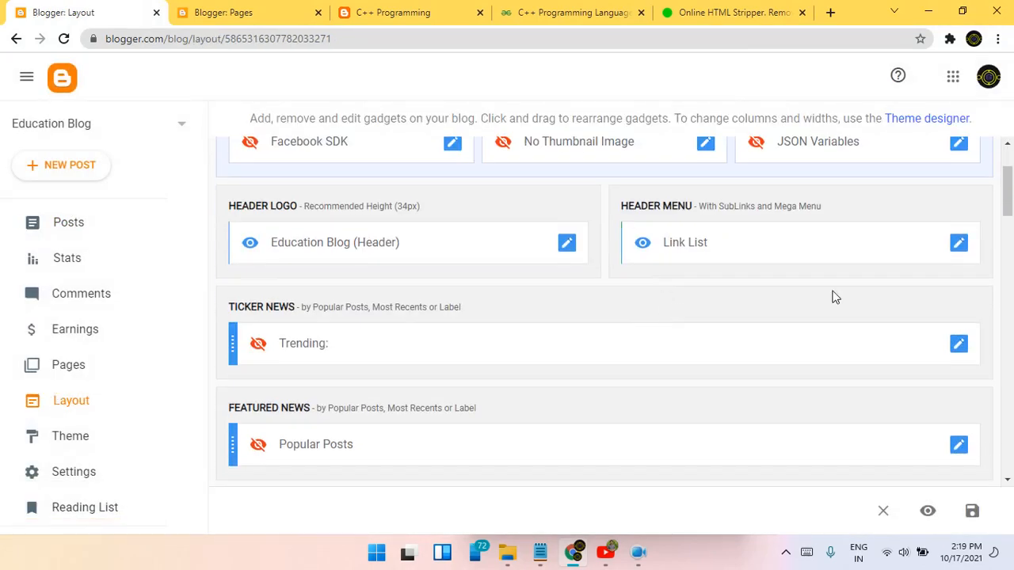
left_click(959, 244)
scroll(457, 296, "down", 3)
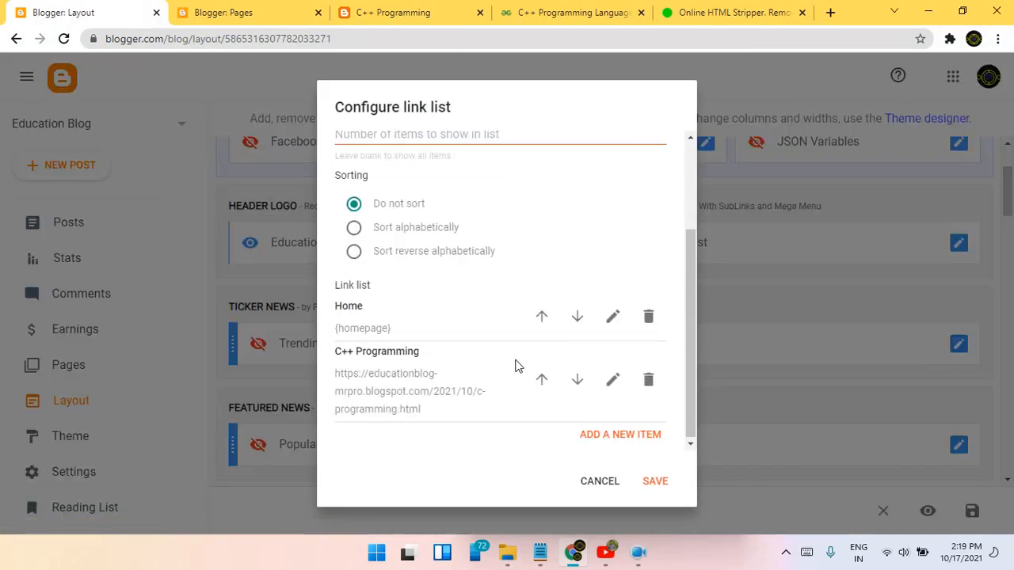
left_click(612, 379)
key("Tab")
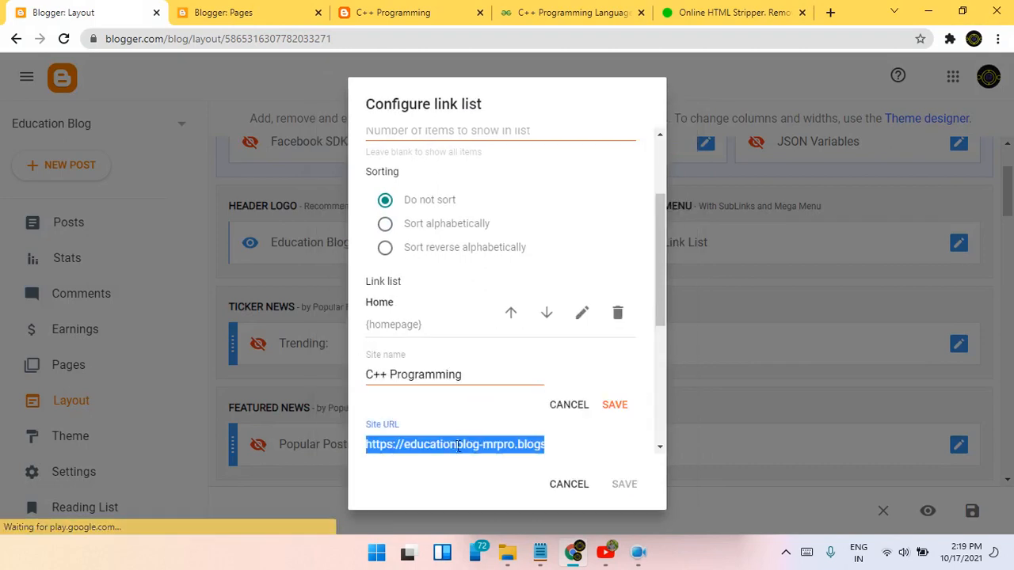
key("ctrl+v")
left_click(614, 405)
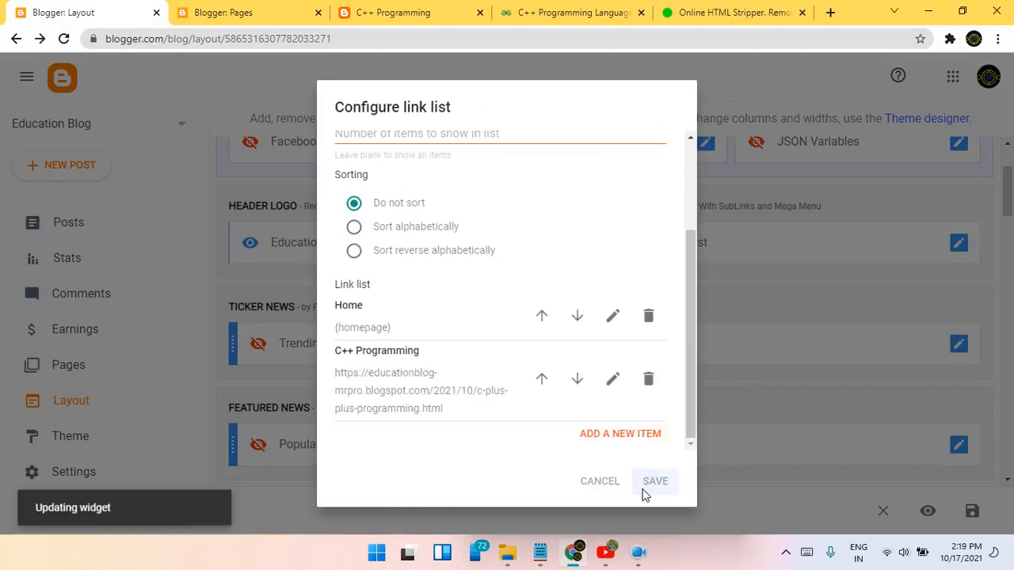
left_click(644, 488)
Step: Go to the live blog's home page and follow the C++ Programming link in the header menu
left_click(369, 11)
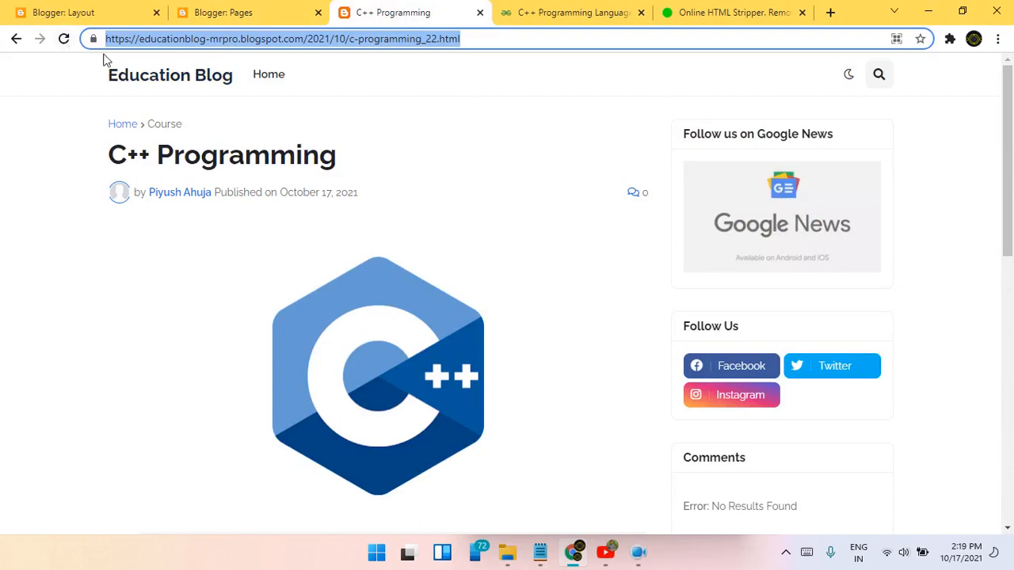
left_click(136, 96)
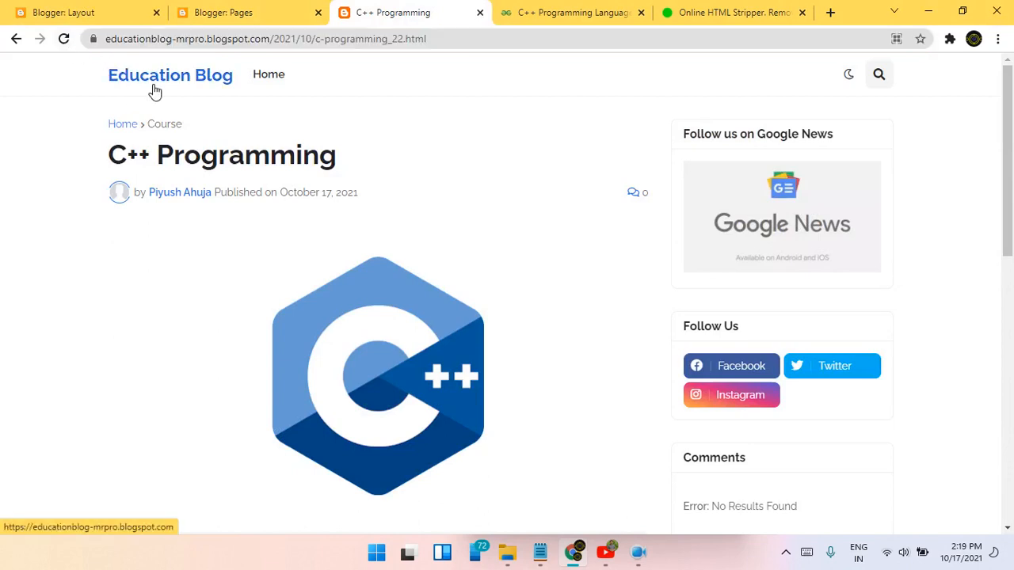
left_click(202, 75)
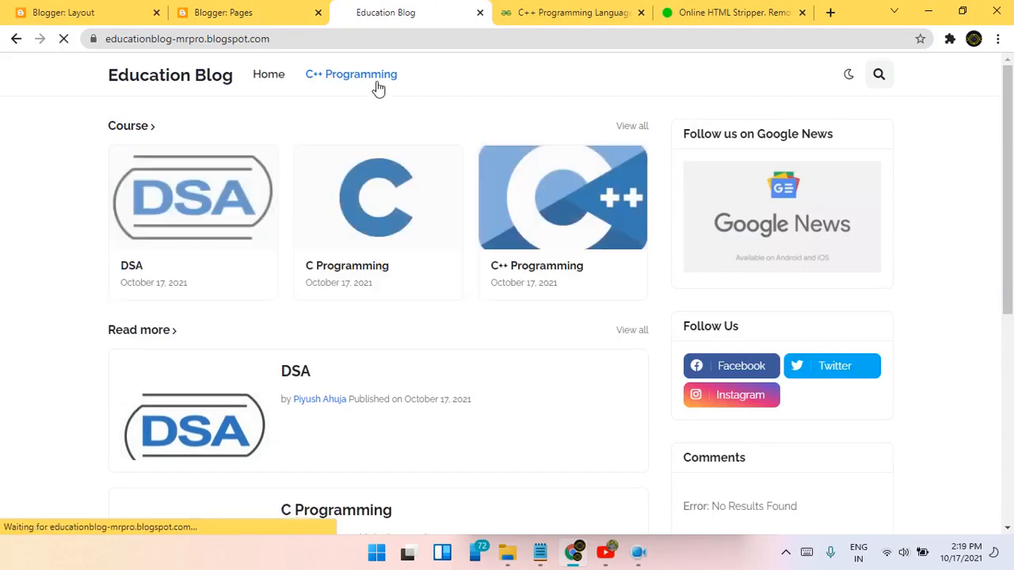
left_click(377, 88)
Step: Look over the live C++ Programming post, including its Basics and Algorithms topic links
scroll(410, 391, "down", 8)
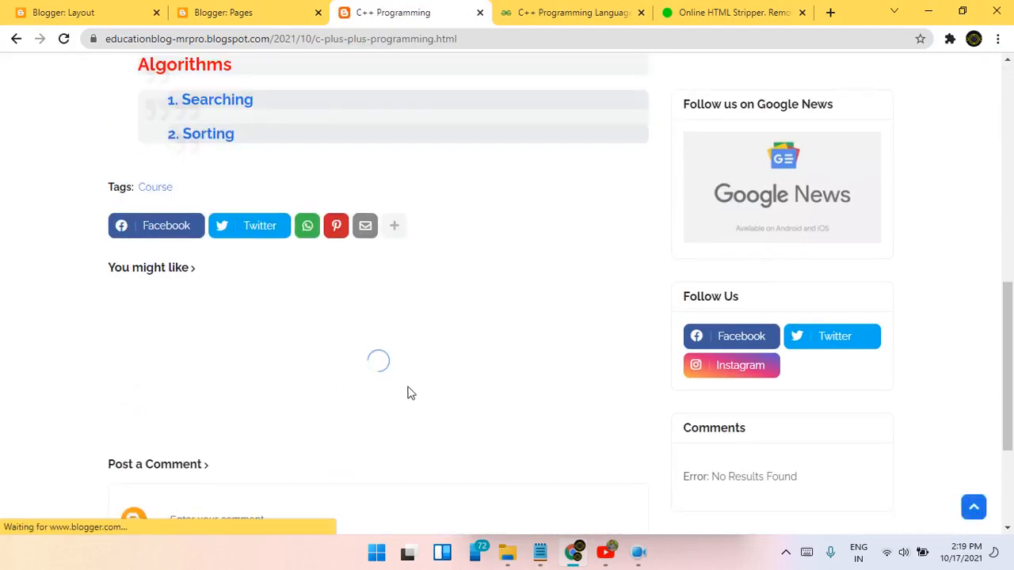
scroll(203, 226, "up", 6)
scroll(380, 381, "down", 5)
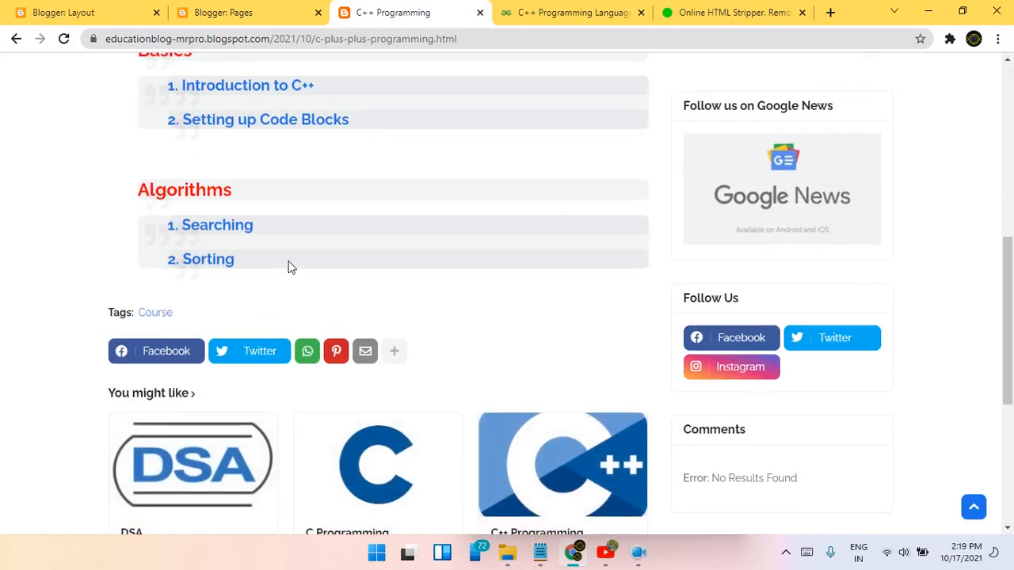
scroll(289, 267, "up", 5)
scroll(289, 267, "down", 3)
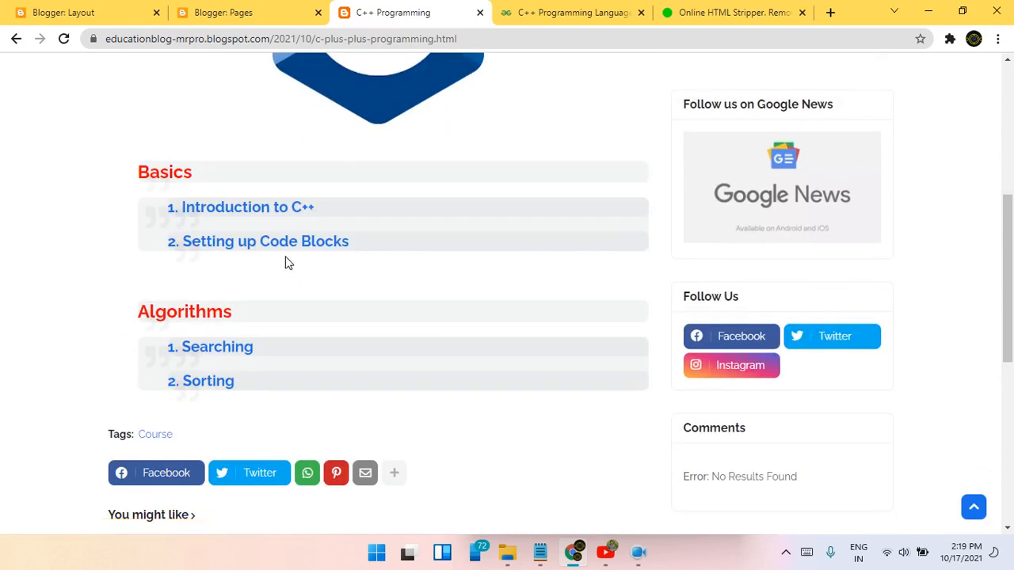
scroll(289, 263, "up", 2)
scroll(289, 263, "up", 3)
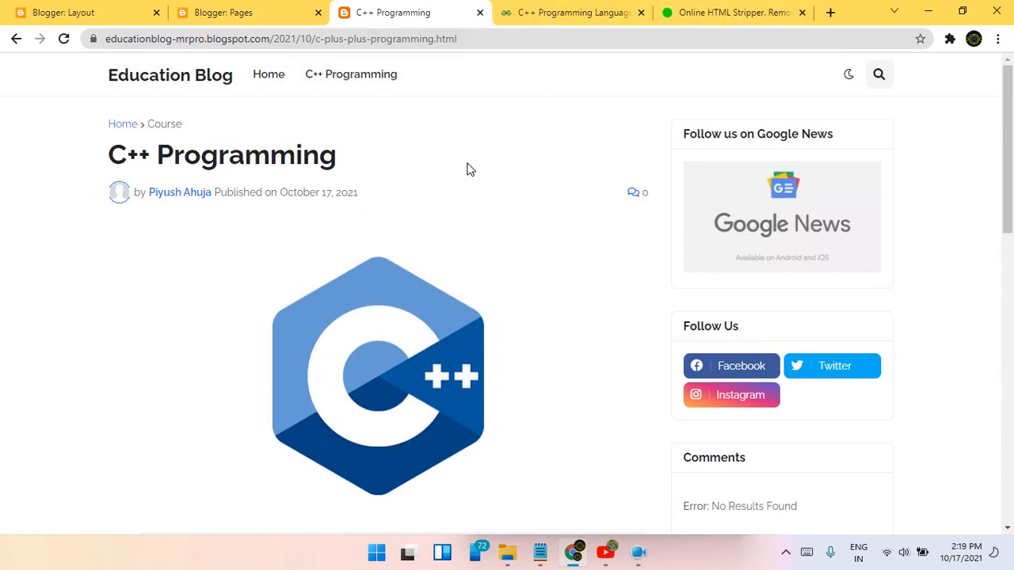
scroll(377, 238, "down", 3)
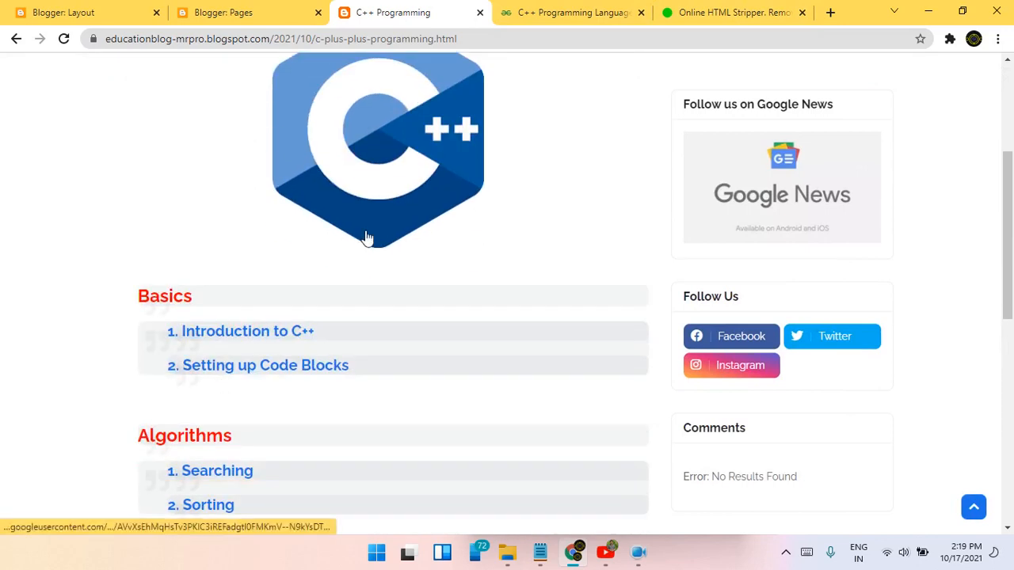
scroll(366, 235, "up", 3)
scroll(349, 364, "down", 4)
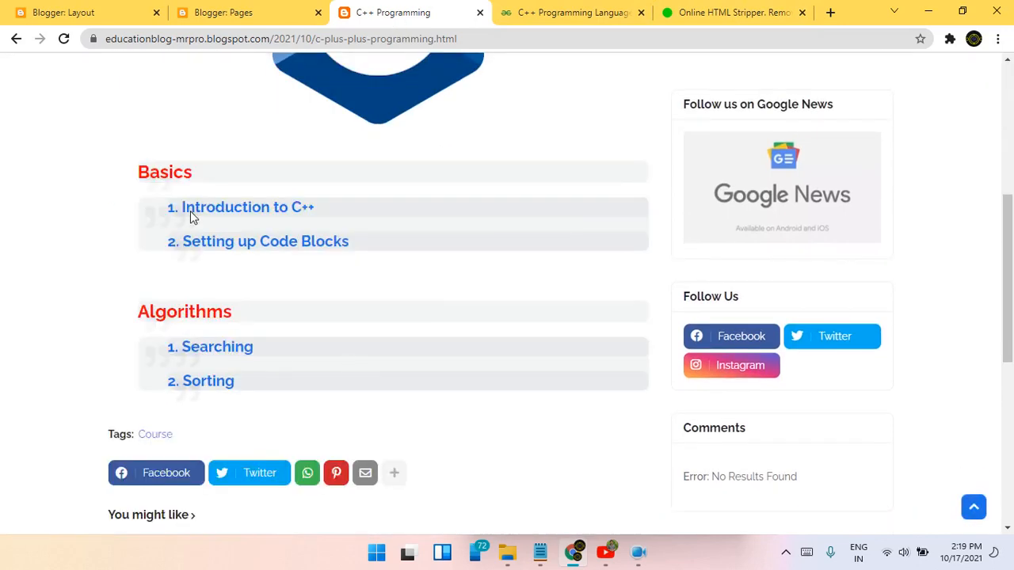
Step: Open the Introduction to C++ topic page from the course post's Basics list and check it
left_click(212, 208)
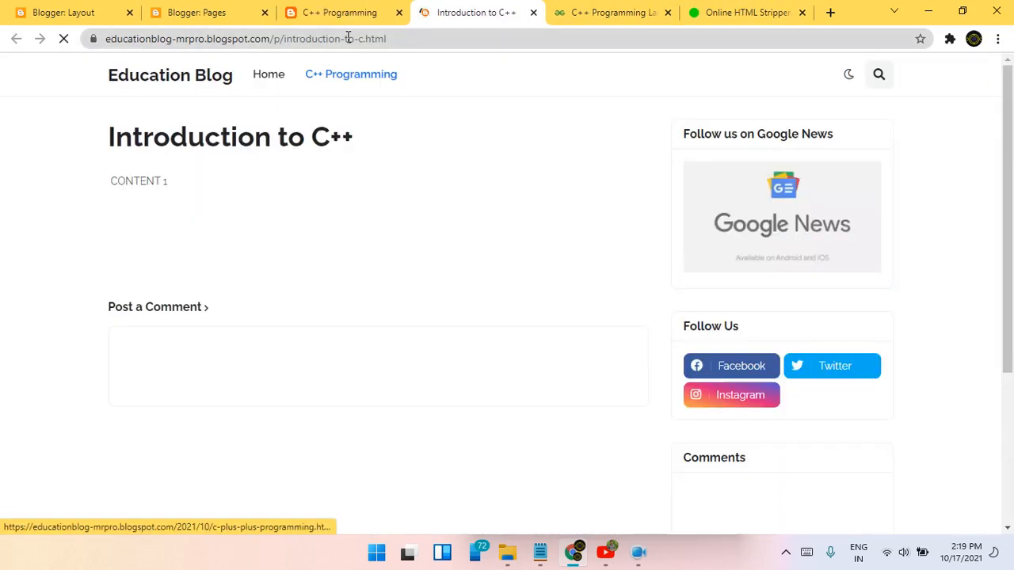
left_click(373, 11)
left_click(519, 12)
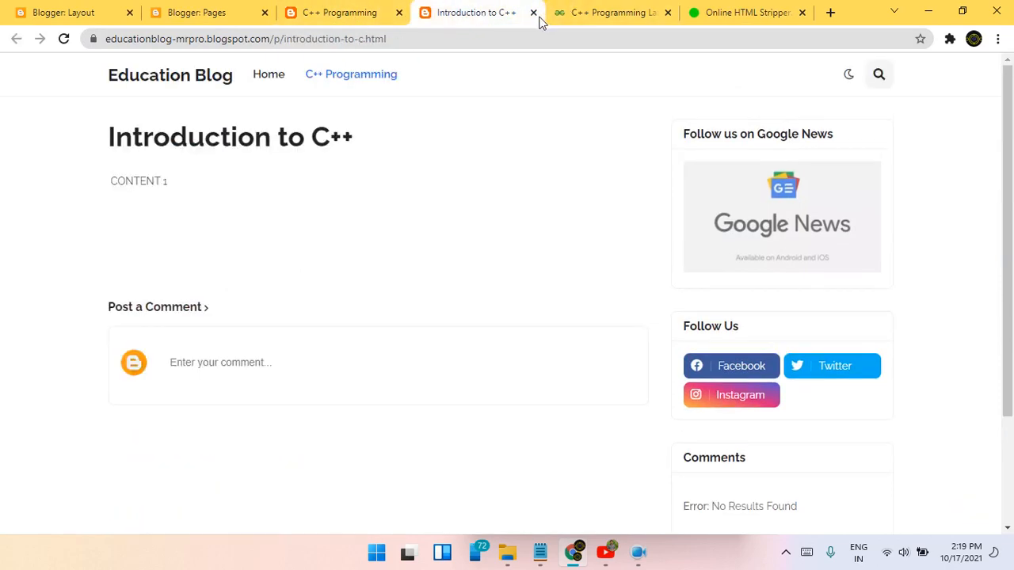
Step: Close the topic page and look over the blog article listings on the GeeksforGeeks home page
left_click(533, 12)
left_click(525, 12)
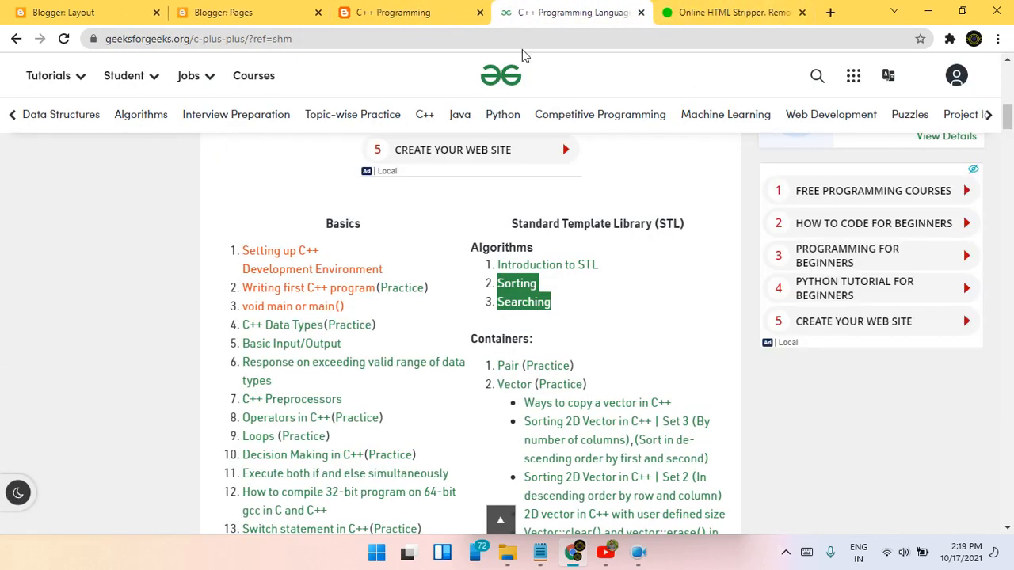
left_click(513, 72)
scroll(566, 259, "down", 3)
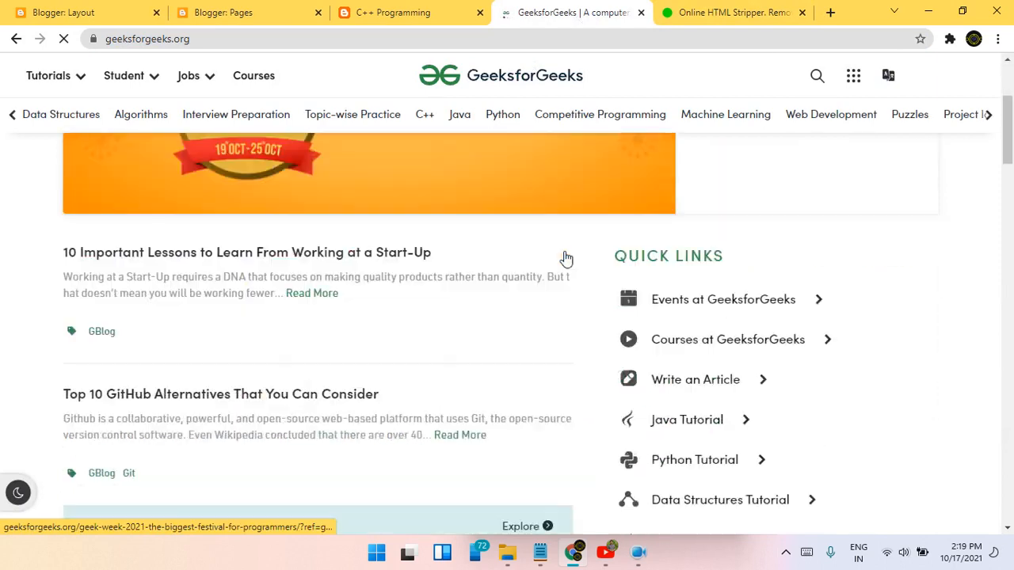
scroll(567, 259, "up", 1)
scroll(396, 258, "down", 2)
scroll(317, 259, "up", 2)
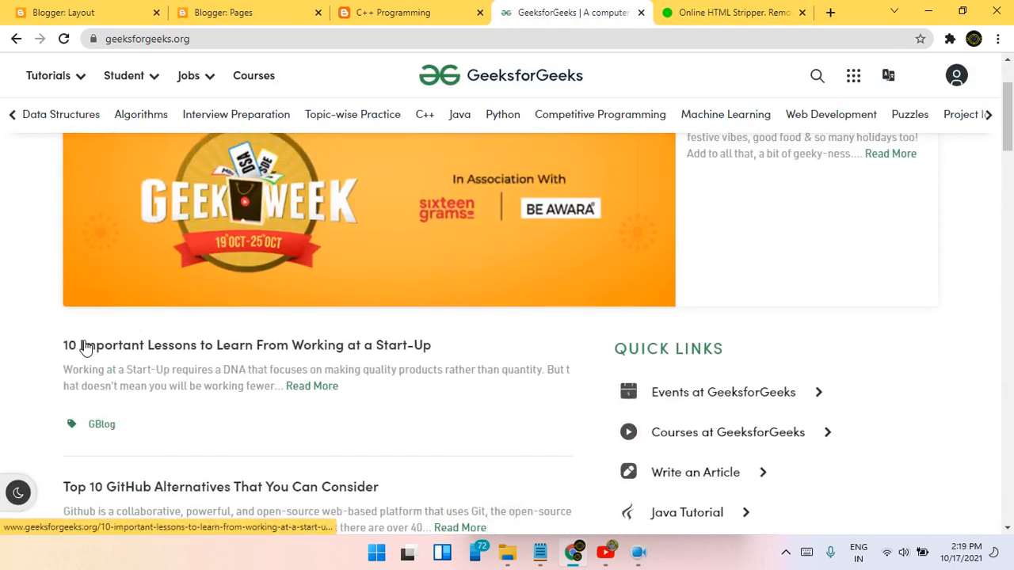
left_click_drag(53, 349, 401, 345)
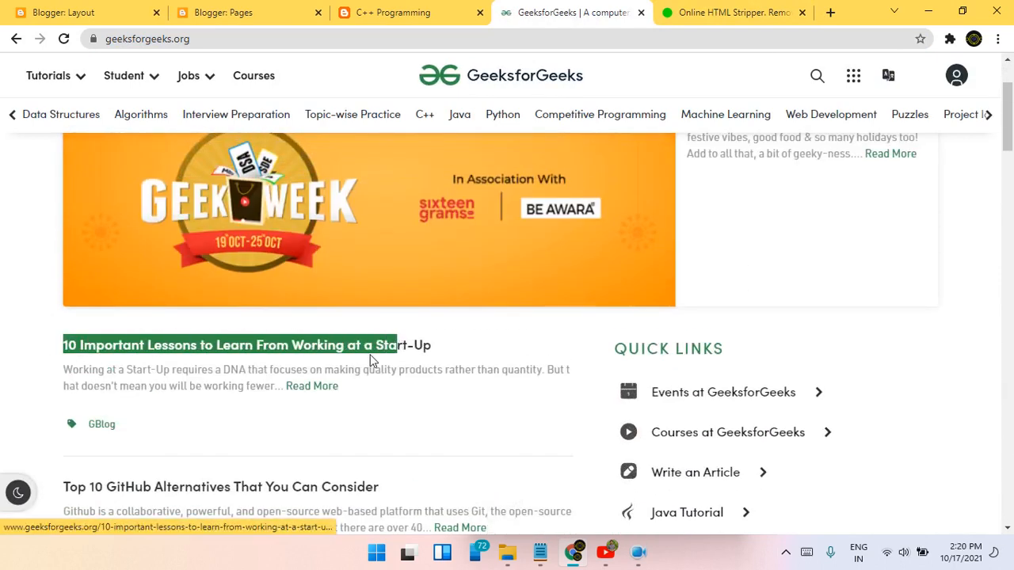
scroll(407, 350, "down", 3)
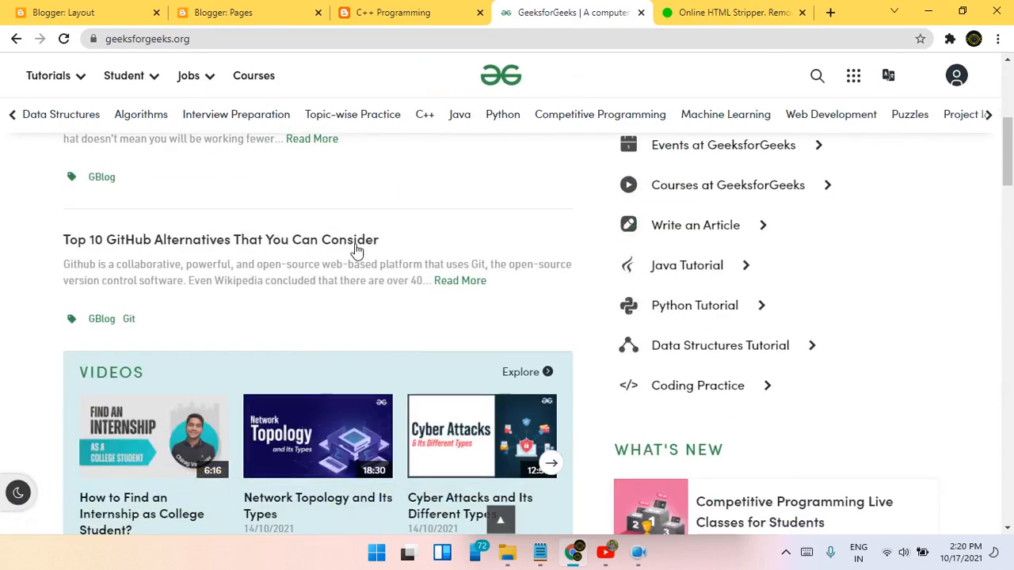
Step: Create a new Blogger post labelled Blog, titled "why to learn programming?", with "content" as its body text
left_click(79, 11)
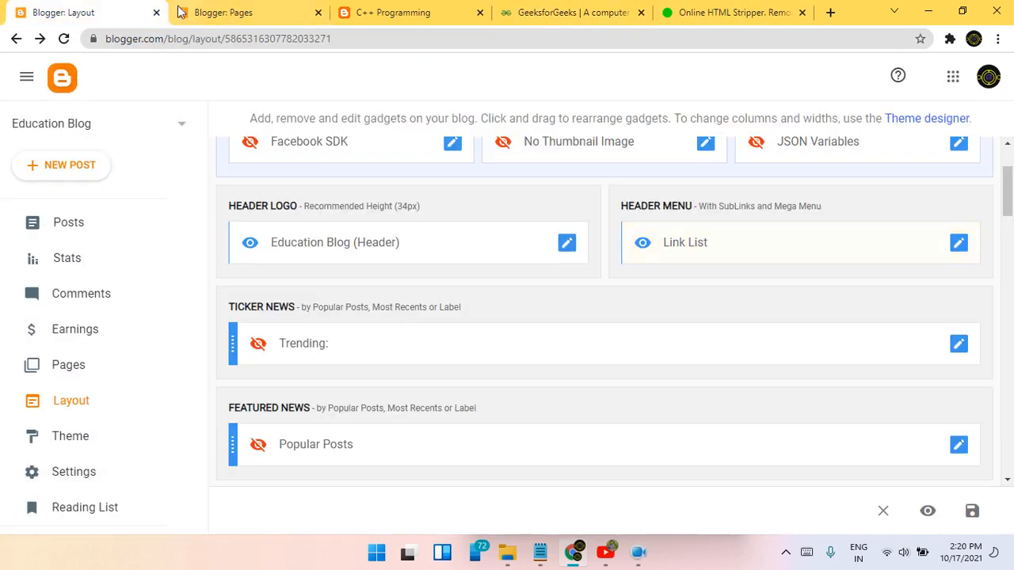
left_click(131, 230)
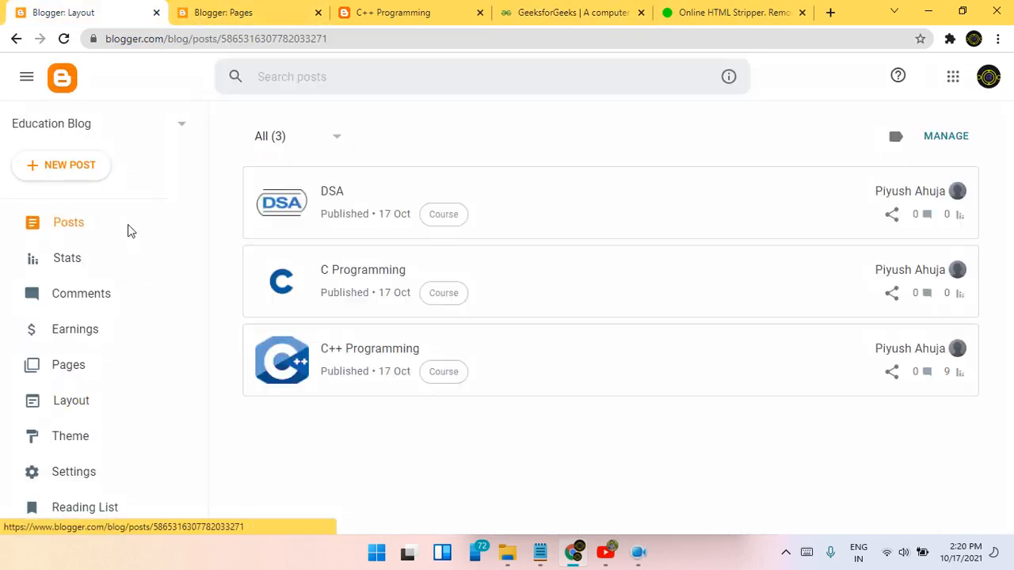
left_click(70, 173)
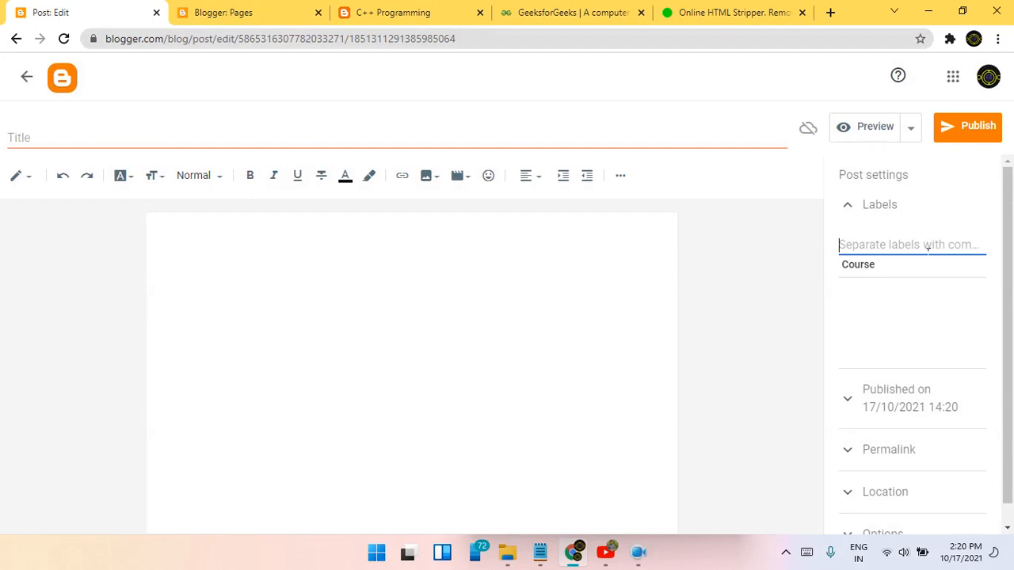
type("Blog")
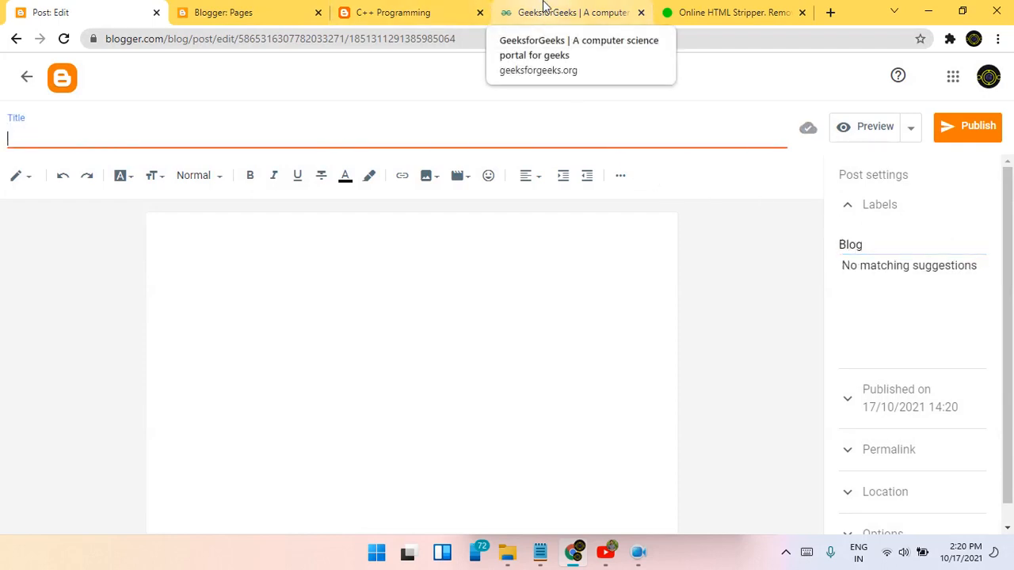
type("why to learn programming")
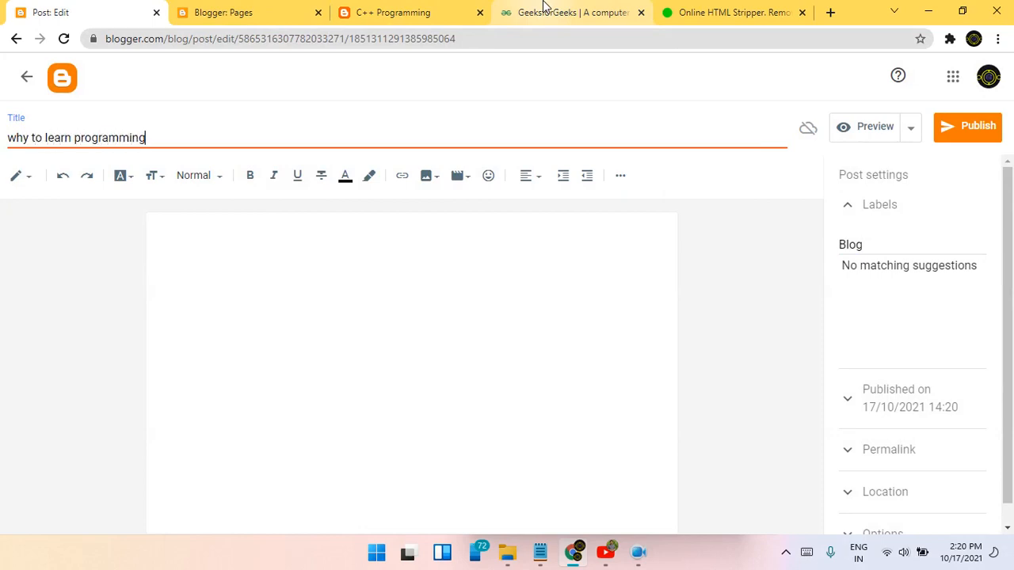
type("?")
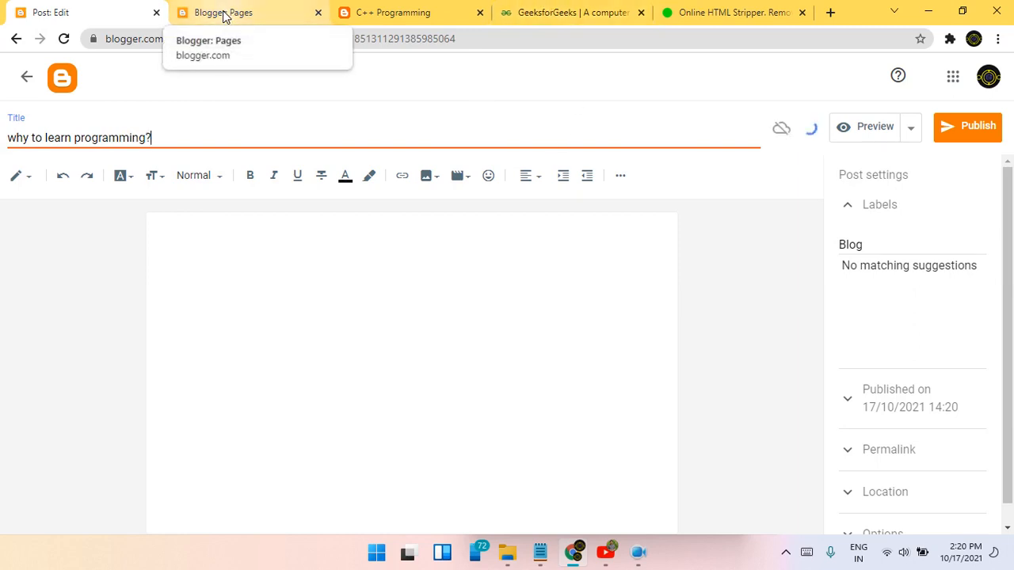
left_click(379, 380)
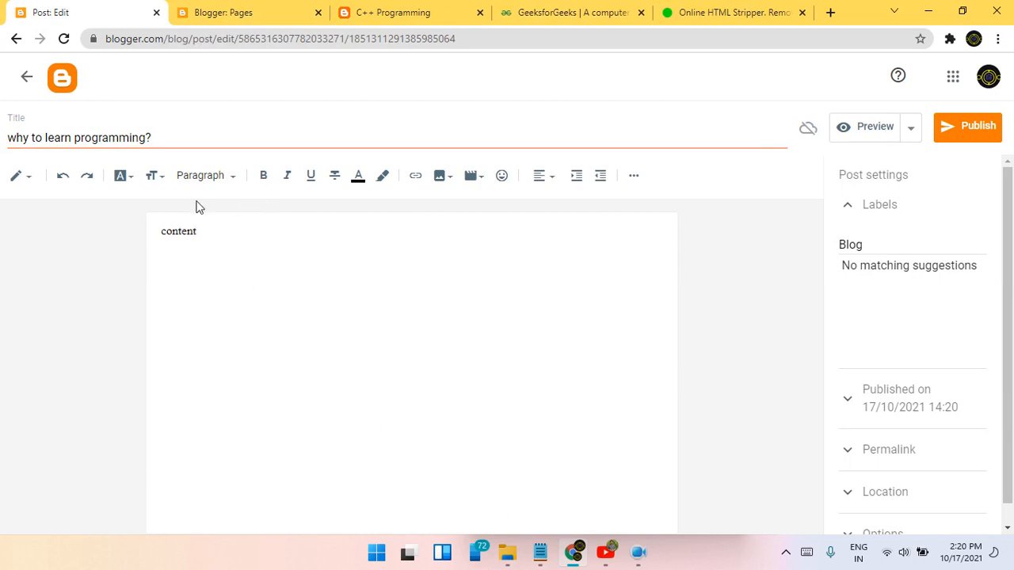
Step: Insert the uploaded image 1539587759501.jpg above the body text and publish the post
key("Return")
key("Return")
left_click(438, 175)
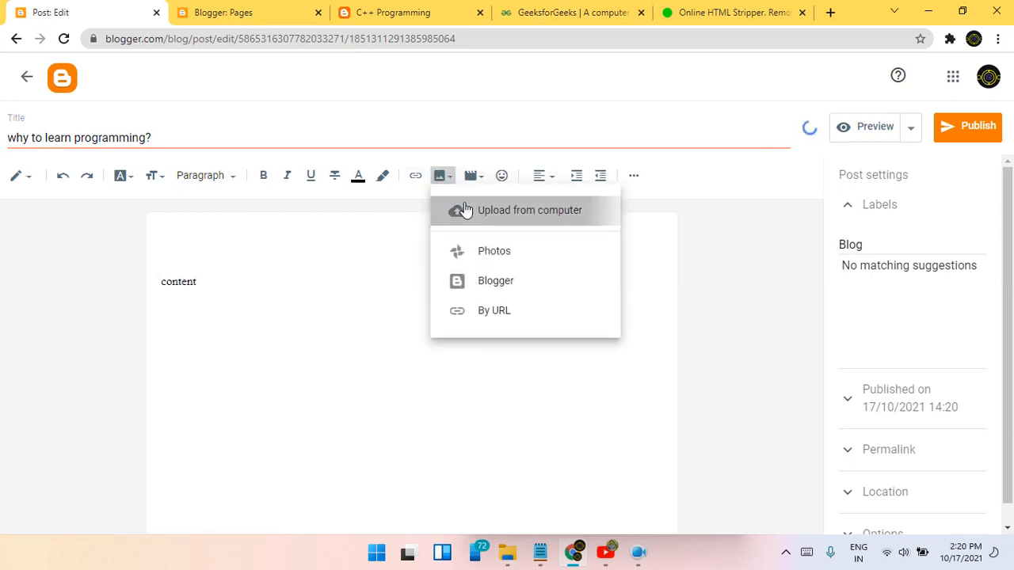
left_click(464, 208)
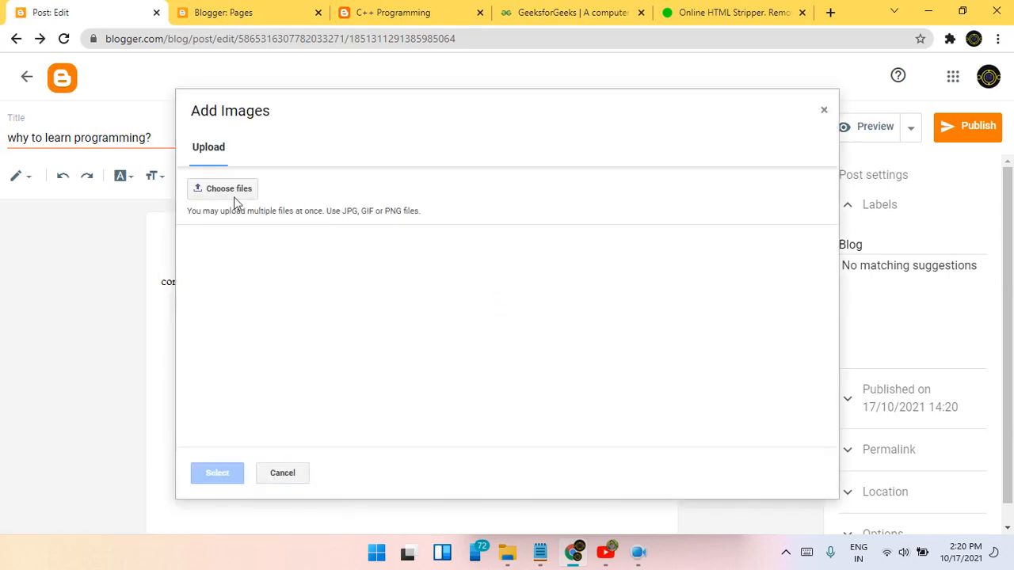
left_click(236, 196)
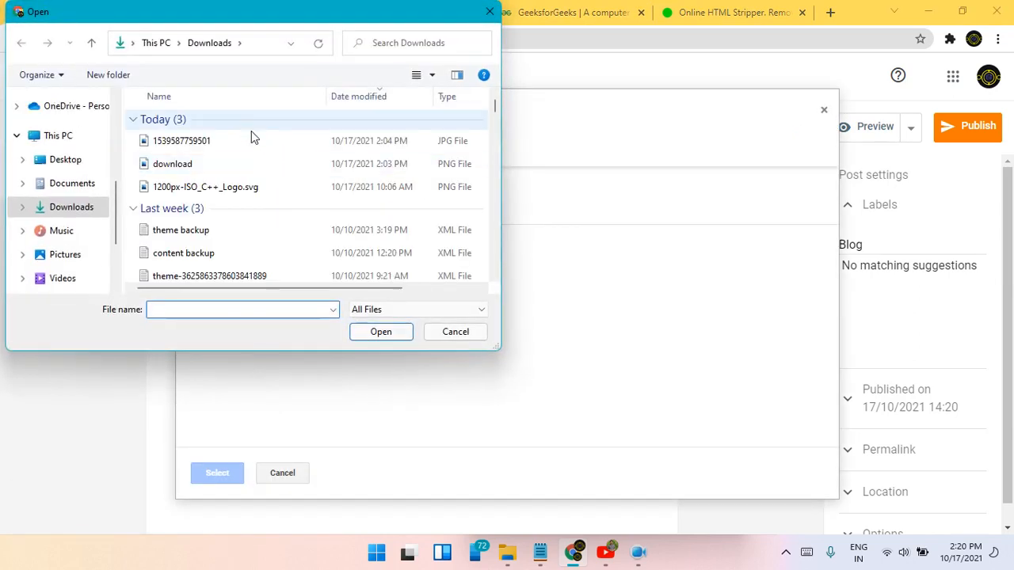
left_click(254, 140)
left_click(382, 332)
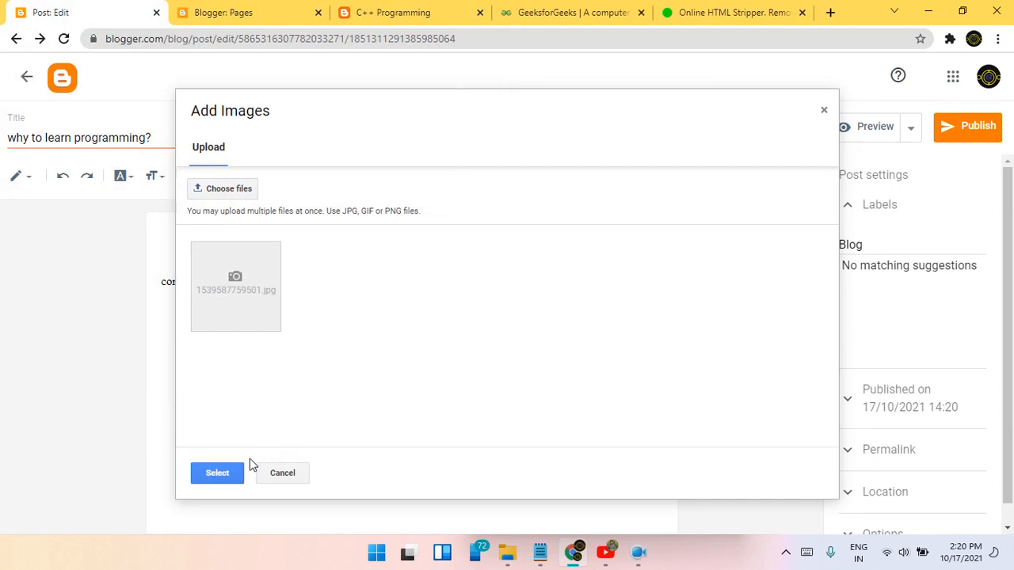
left_click(219, 472)
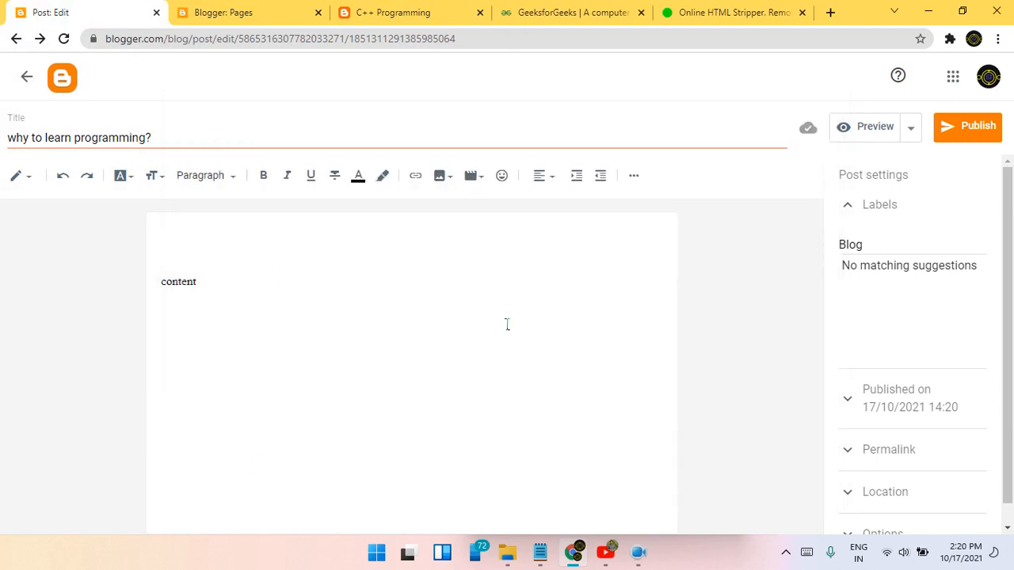
left_click(970, 130)
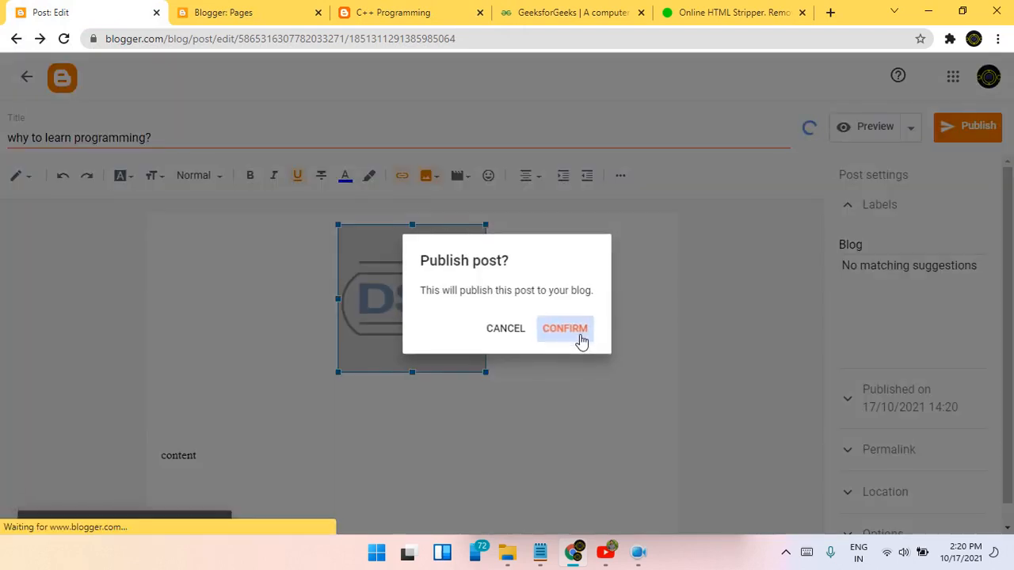
left_click(579, 336)
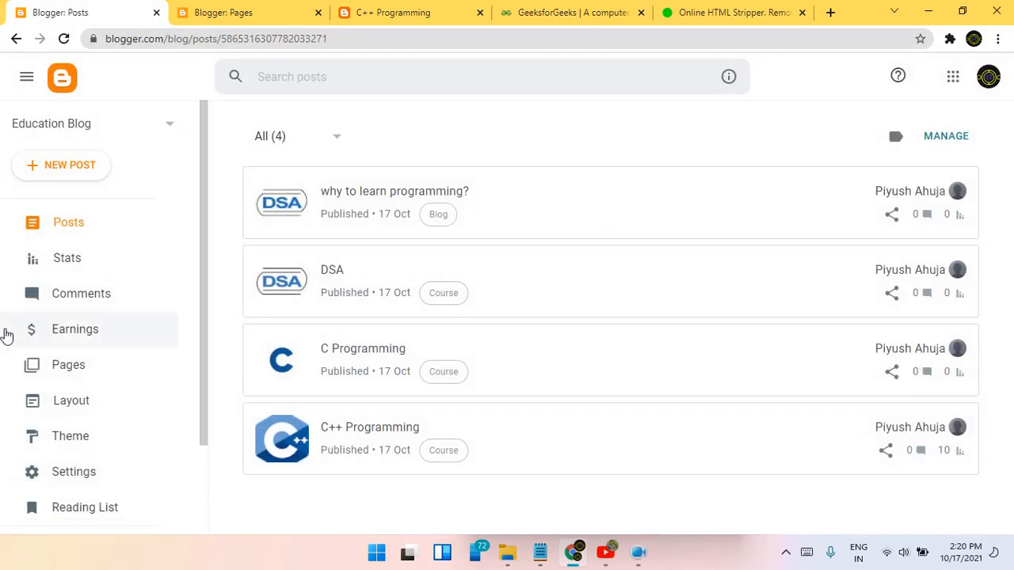
Step: In the blog layout, move the Course gadget above Recent Tips in Content Section 1
left_click(56, 401)
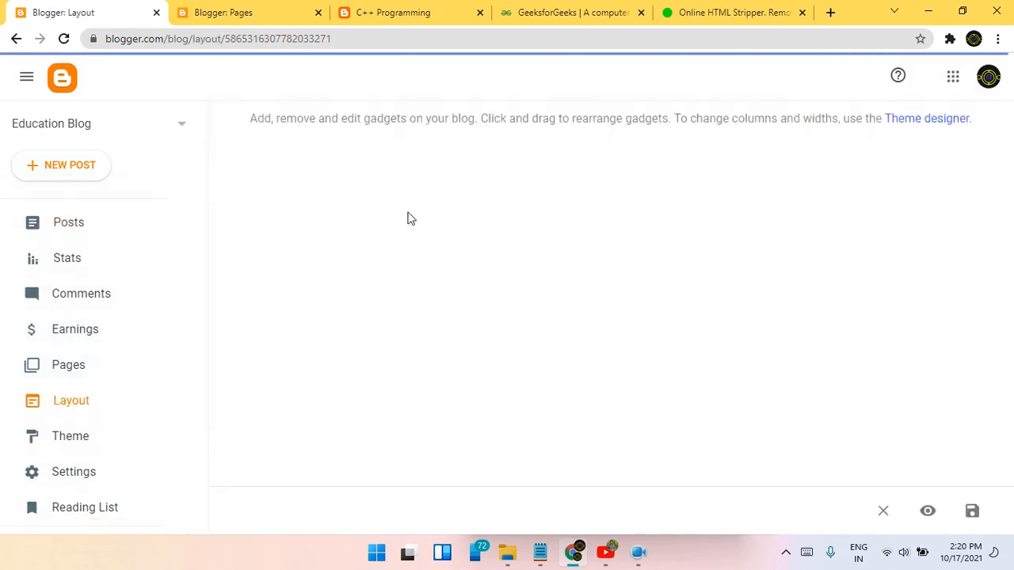
scroll(510, 230, "down", 10)
scroll(532, 255, "up", 3)
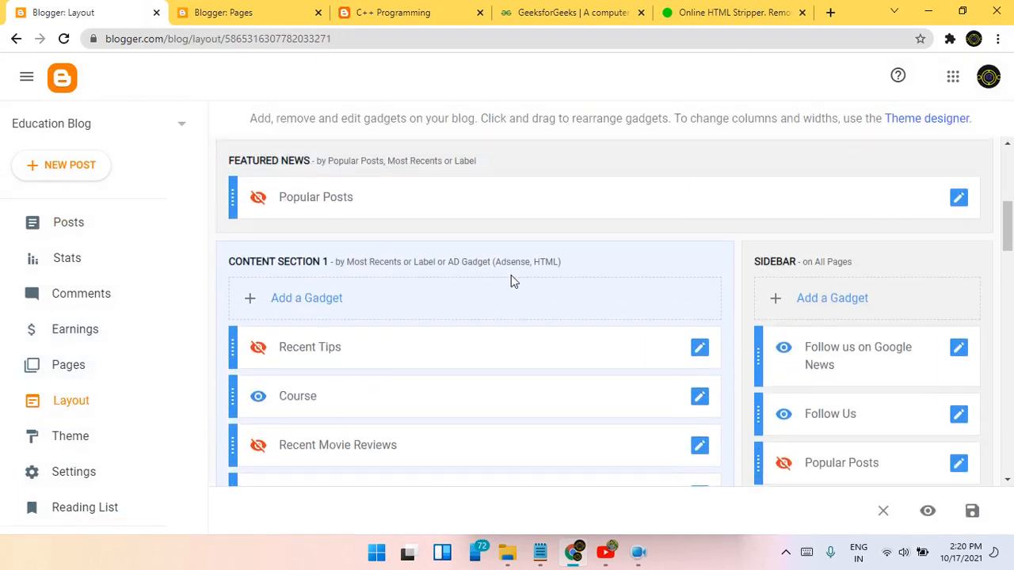
scroll(511, 280, "down", 2)
mouse_move(561, 270)
left_mouse_down()
mouse_move(552, 238)
mouse_move(552, 264)
left_mouse_up()
Step: Set the label in the Recent Tips gadget's content code to Blog
left_click(699, 273)
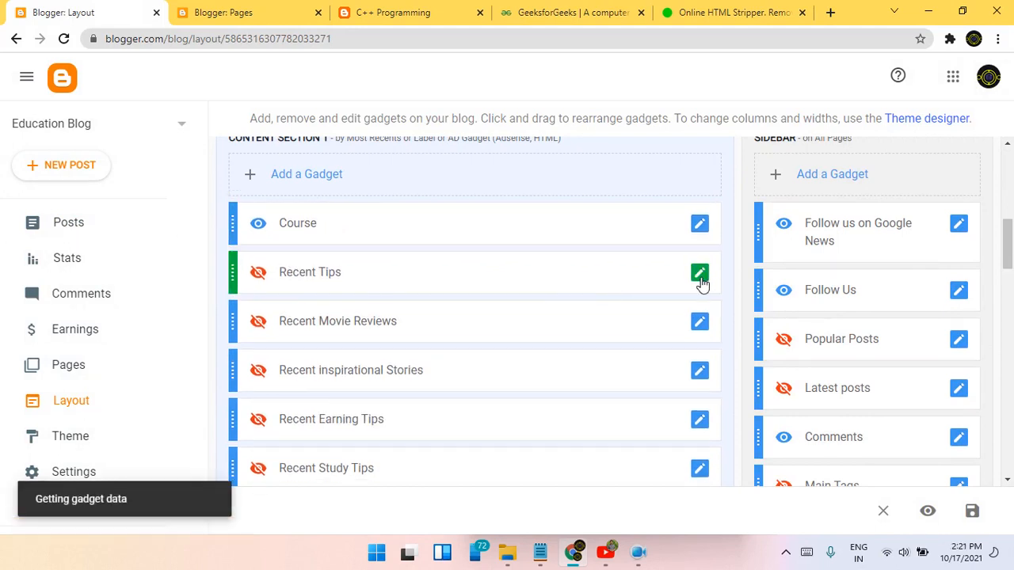
left_click(567, 339)
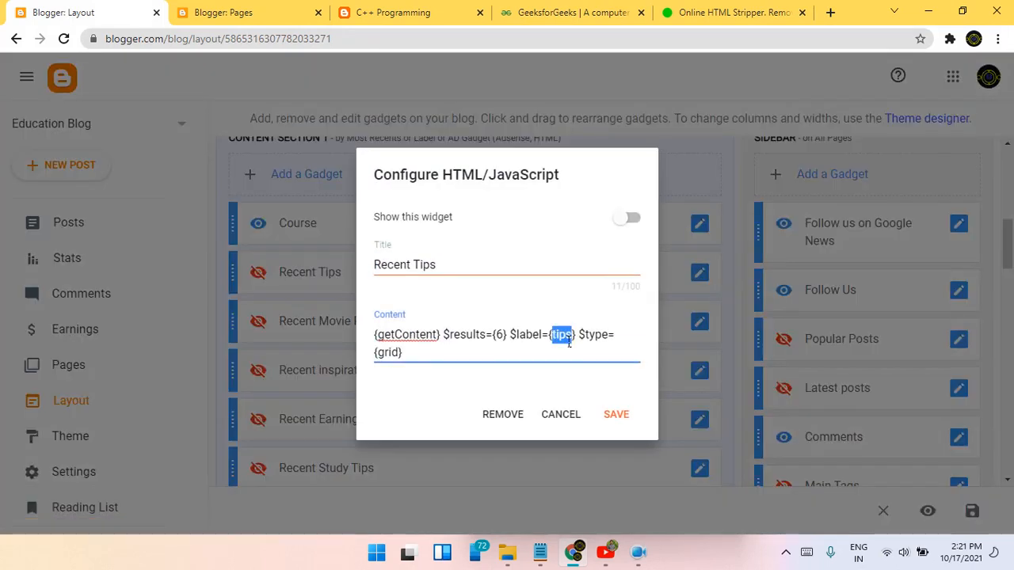
type("BLOG")
key("BackSpace")
key("BackSpace")
key("BackSpace")
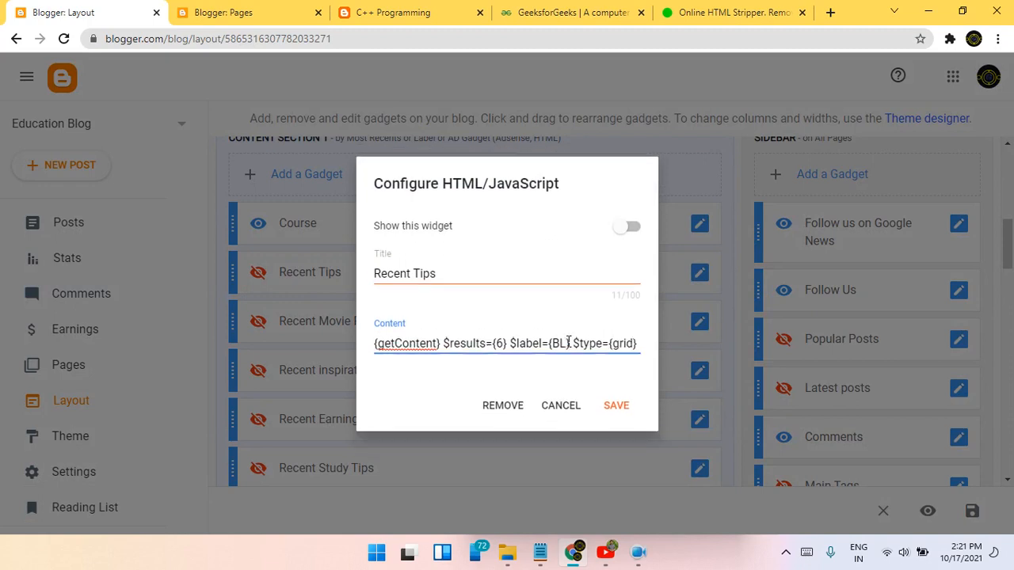
type("log")
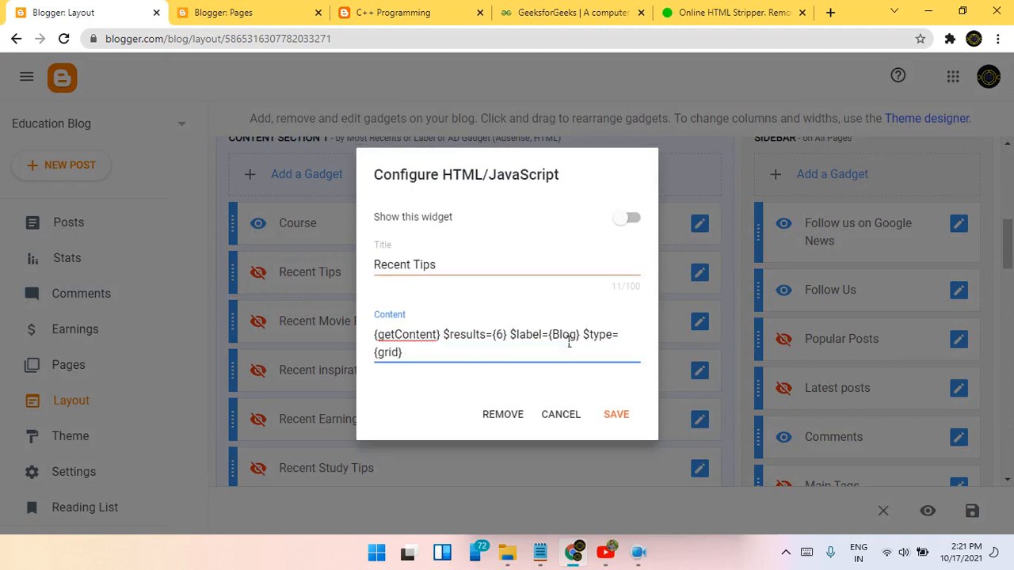
Step: Retitle the gadget Recent Blog, turn on its visibility, and save it
left_click_drag(454, 270, 258, 267)
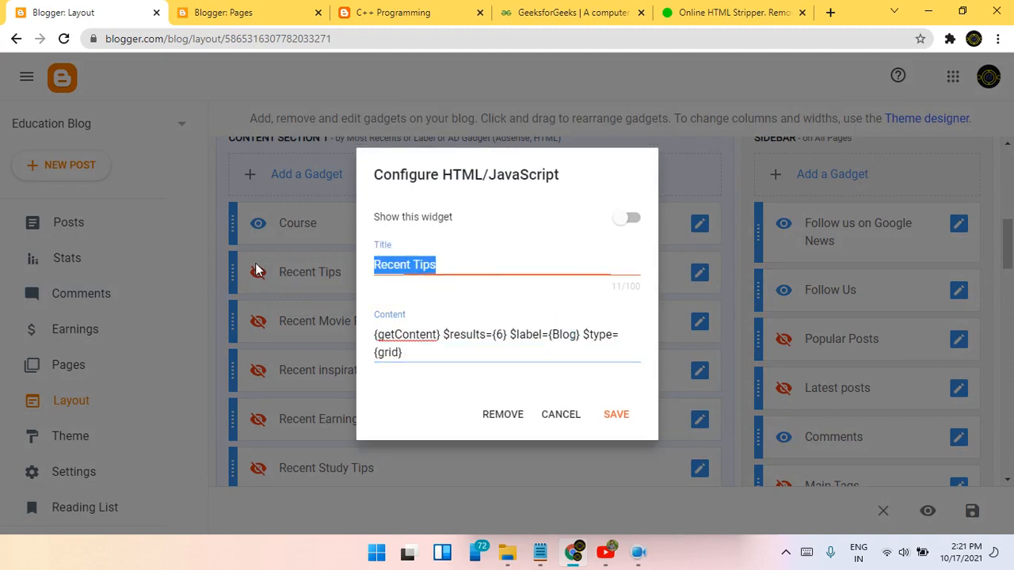
type("Recent Blog")
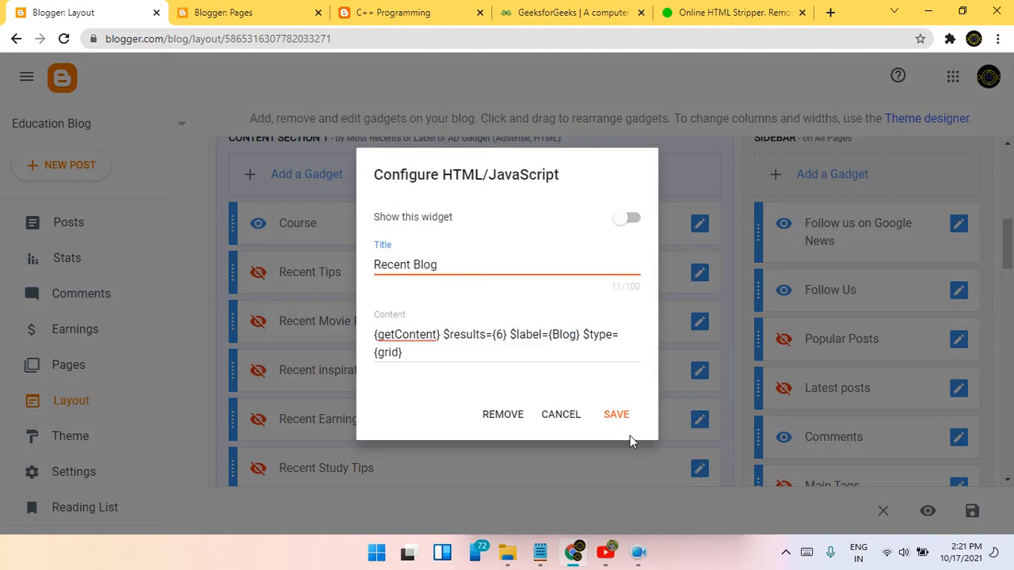
left_click(623, 427)
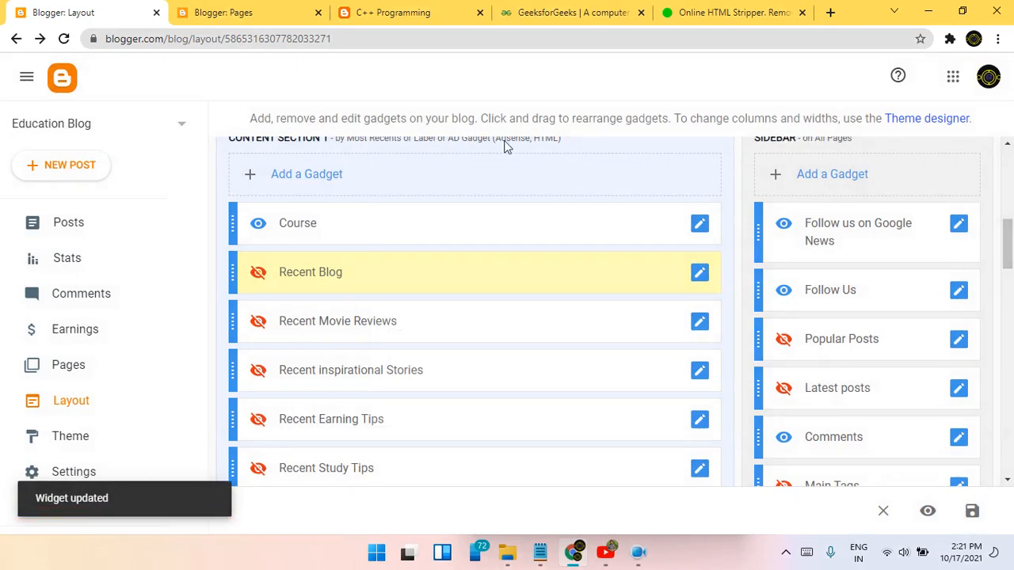
left_click(699, 273)
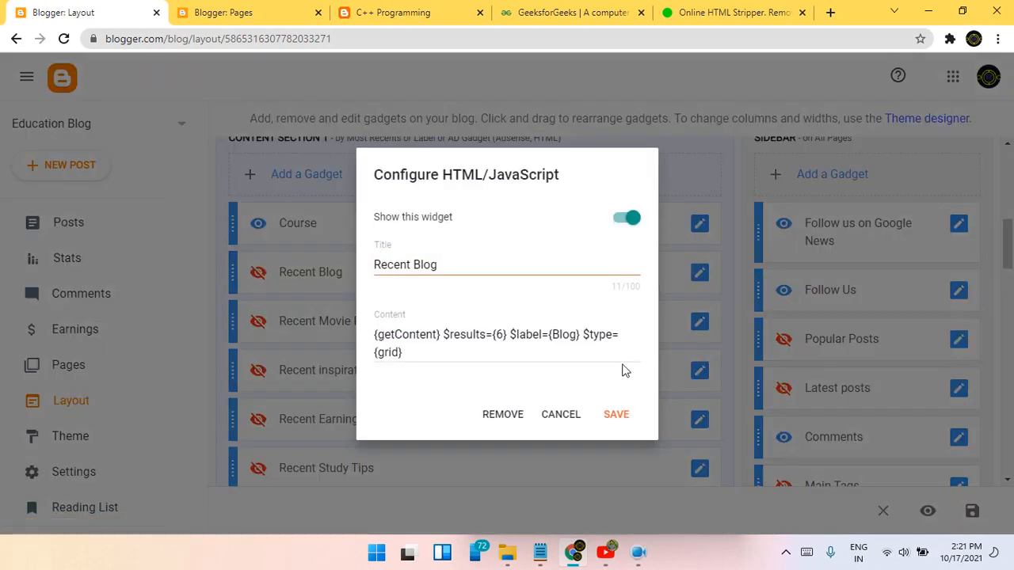
left_click(623, 414)
Step: Open the live blog's home page and check the Recent Blog and Course sections
left_click(300, 10)
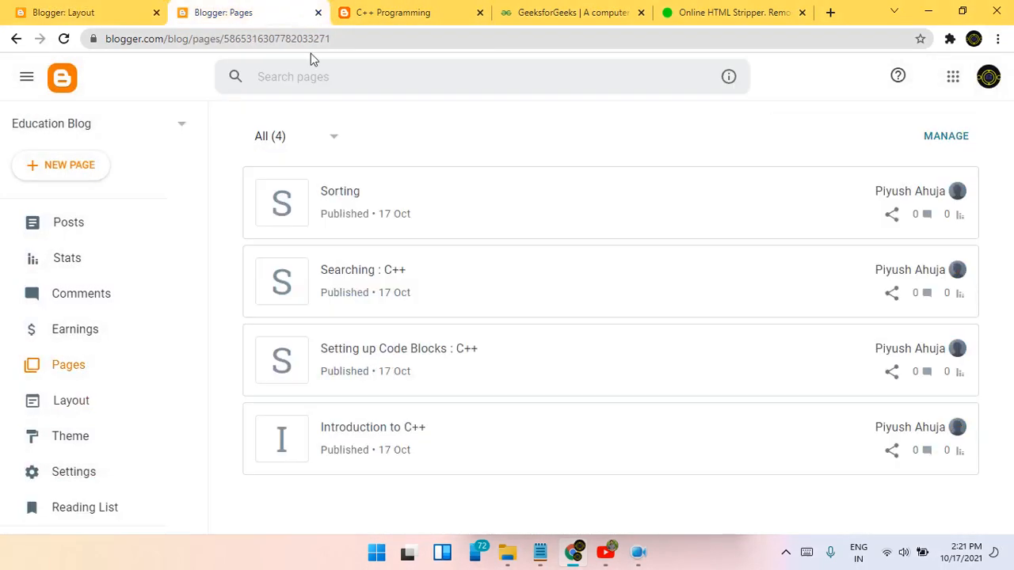
left_click(396, 14)
scroll(235, 79, "up", 5)
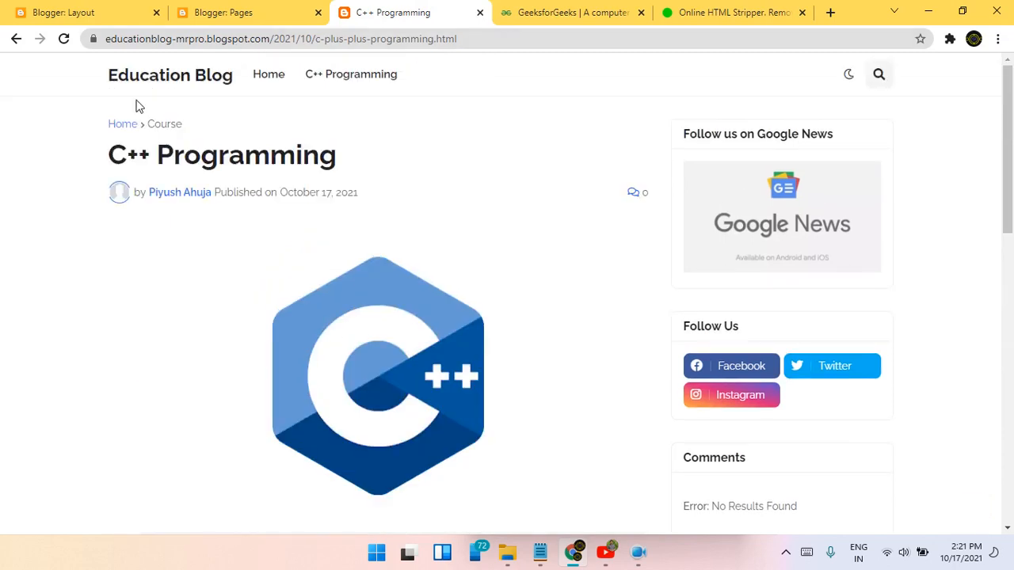
left_click(225, 81)
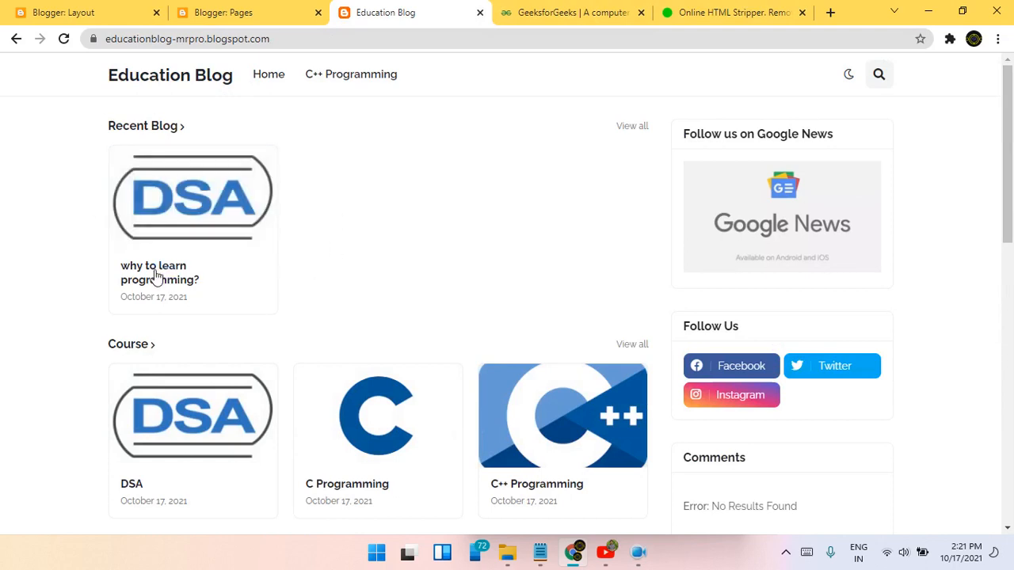
scroll(380, 226, "down", 3)
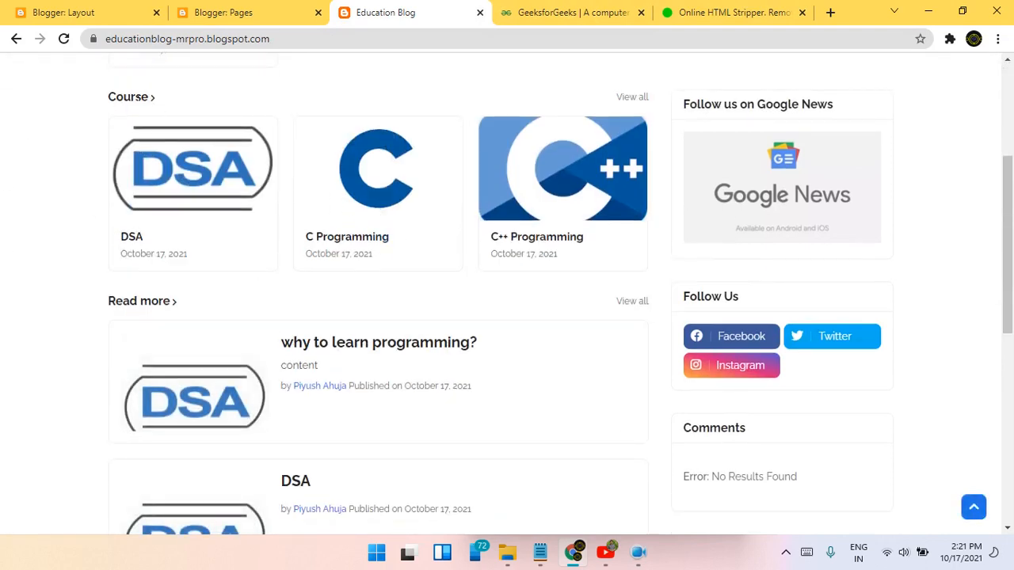
scroll(811, 198, "up", 3)
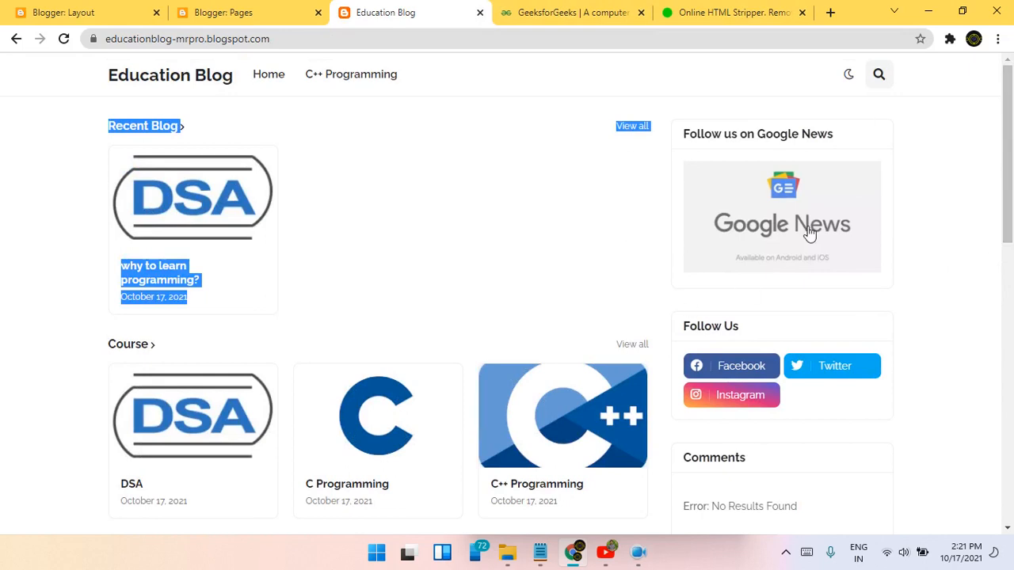
left_click(974, 261)
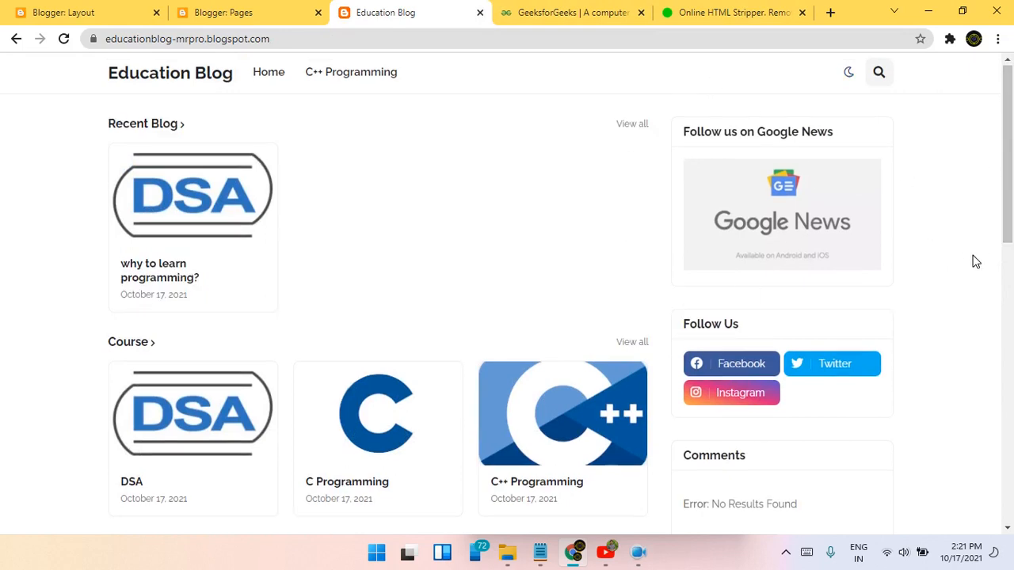
Step: Look over the sections on the live home page, and open the Education Blog's list of posts in Blogger
scroll(974, 262, "down", 7)
scroll(975, 262, "up", 7)
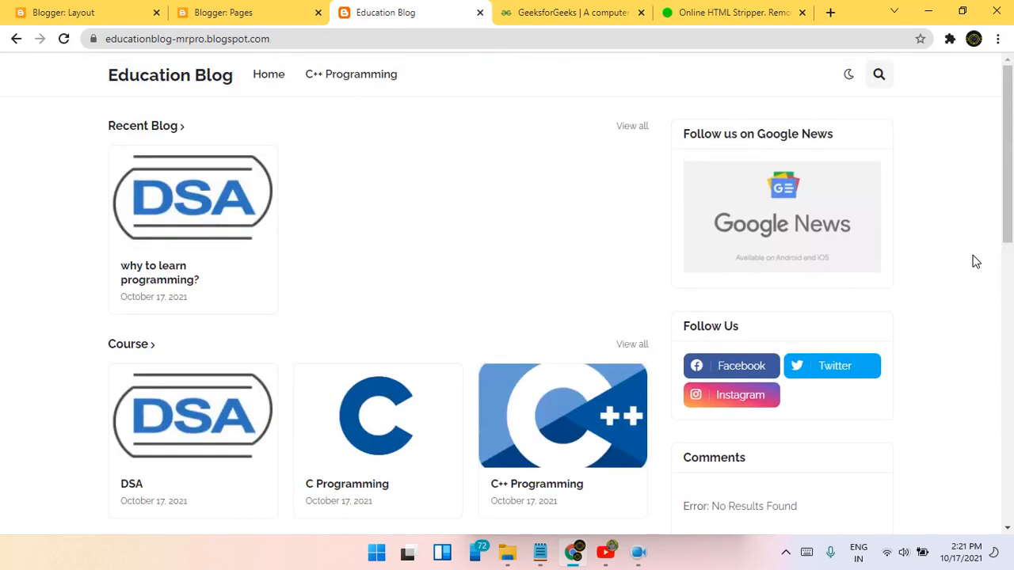
left_click(310, 8)
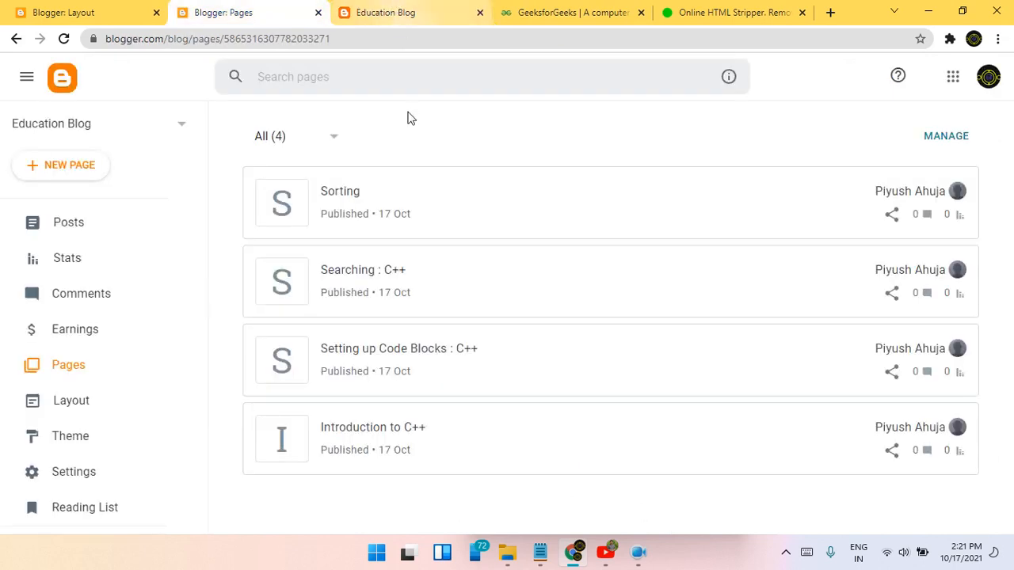
left_click(43, 242)
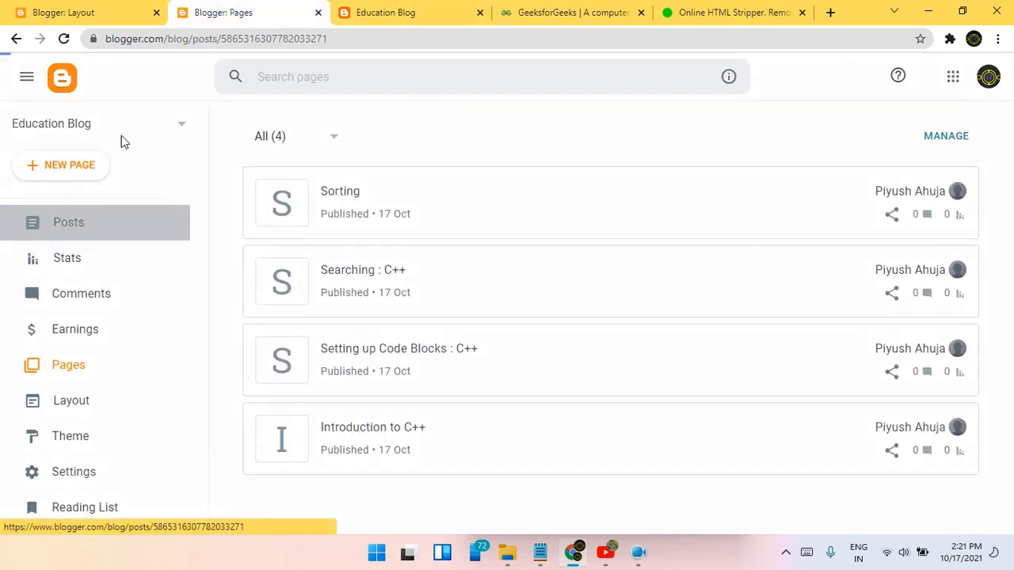
Step: Switch to GeeksforGeeks, open its C++ tutorial page and look through the topic list
left_click(457, 8)
left_click(546, 13)
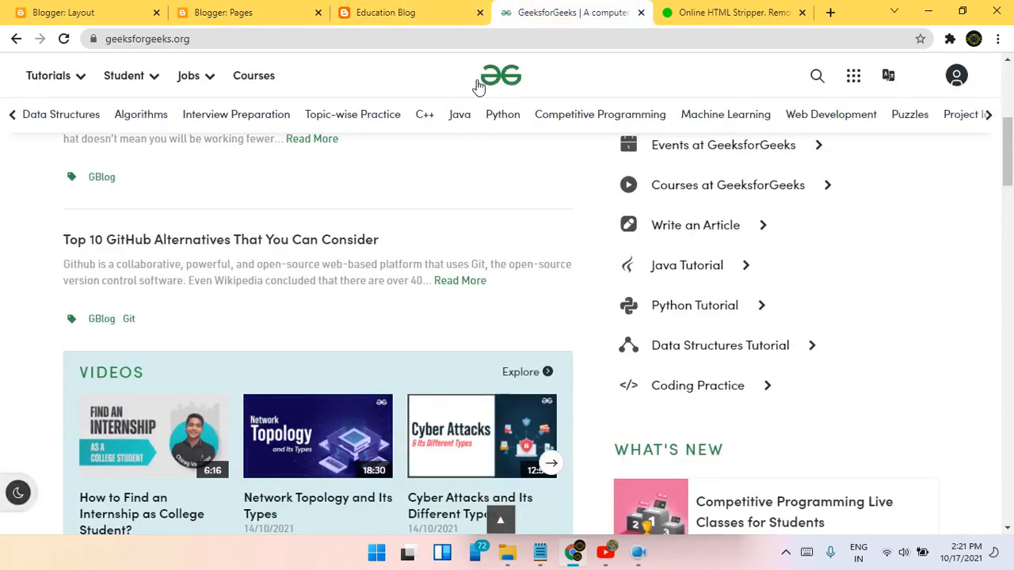
scroll(470, 190, "down", 1)
scroll(494, 209, "up", 5)
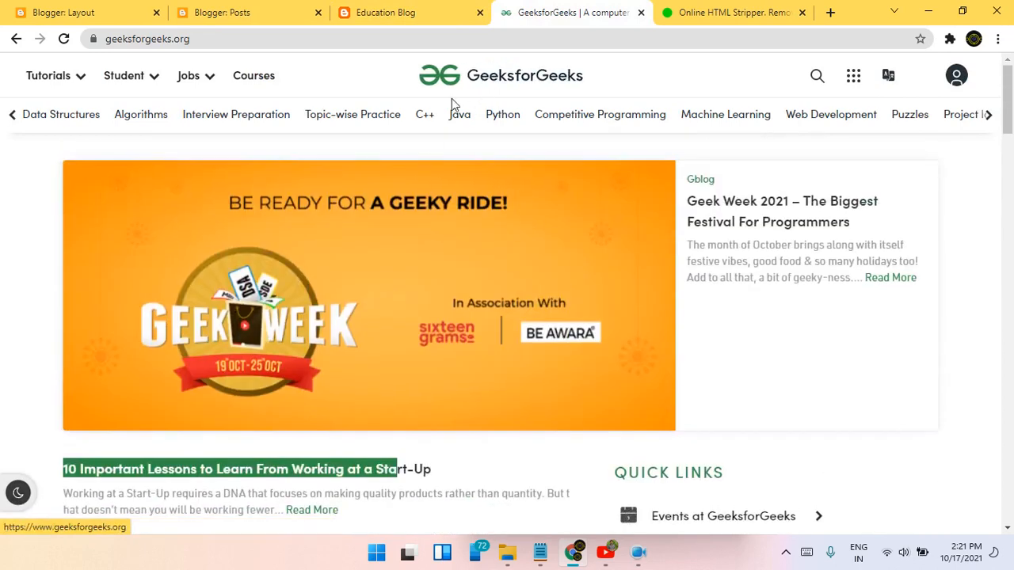
left_click(428, 116)
scroll(598, 515, "down", 5)
scroll(597, 515, "down", 5)
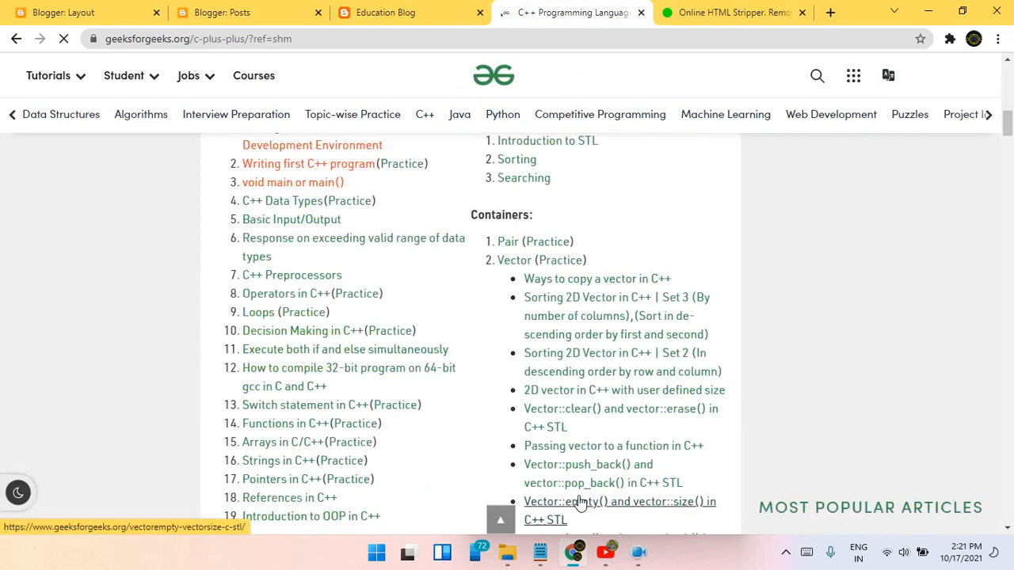
Step: Open the Basic Input/Output article and examine the Previous and Next article links at its end
left_click(321, 221)
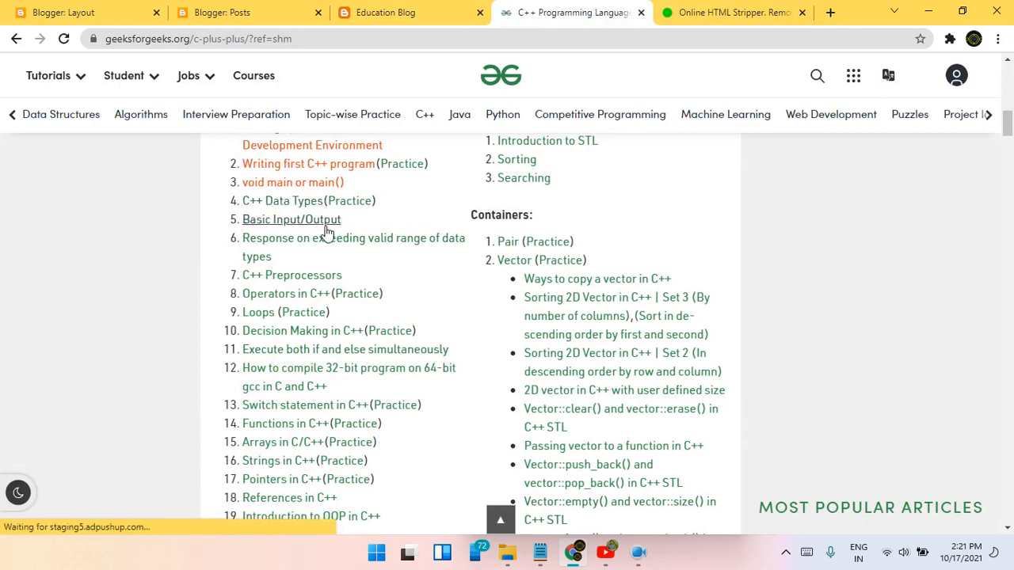
scroll(476, 237, "down", 5)
scroll(520, 256, "down", 15)
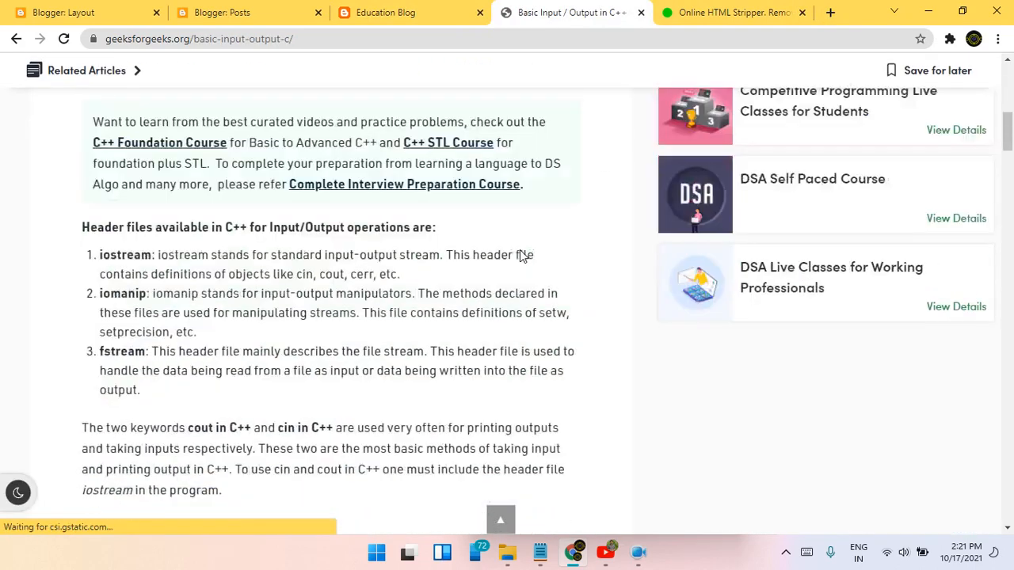
scroll(511, 265, "down", 20)
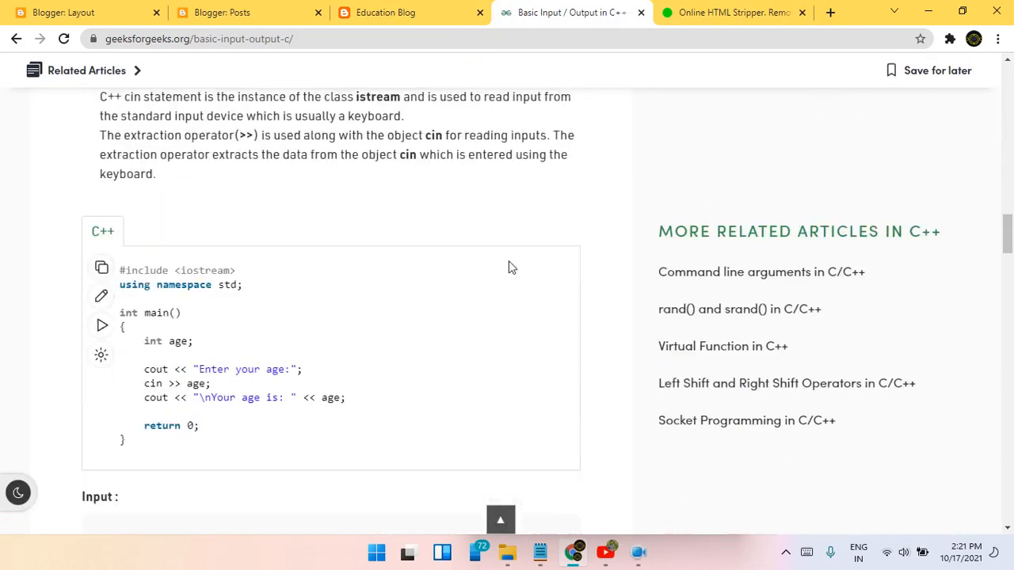
scroll(507, 272, "down", 6)
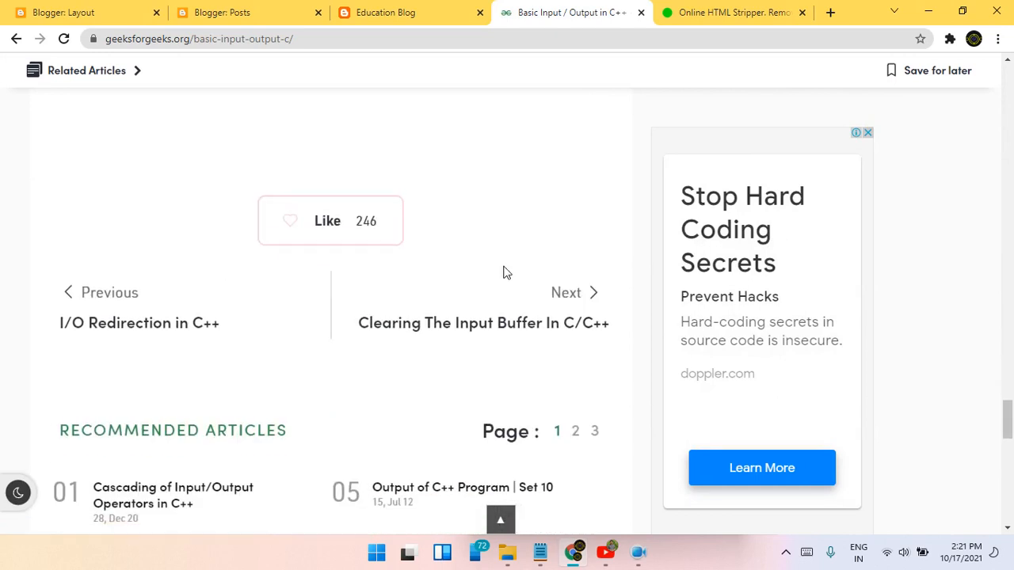
scroll(504, 273, "up", 5)
scroll(503, 274, "down", 5)
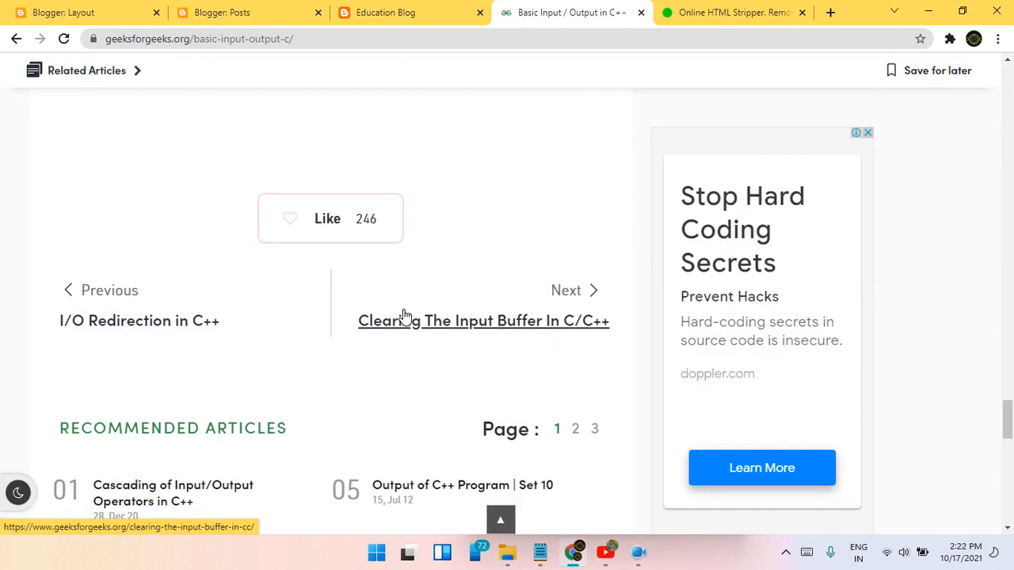
scroll(406, 311, "up", 5)
scroll(430, 317, "down", 5)
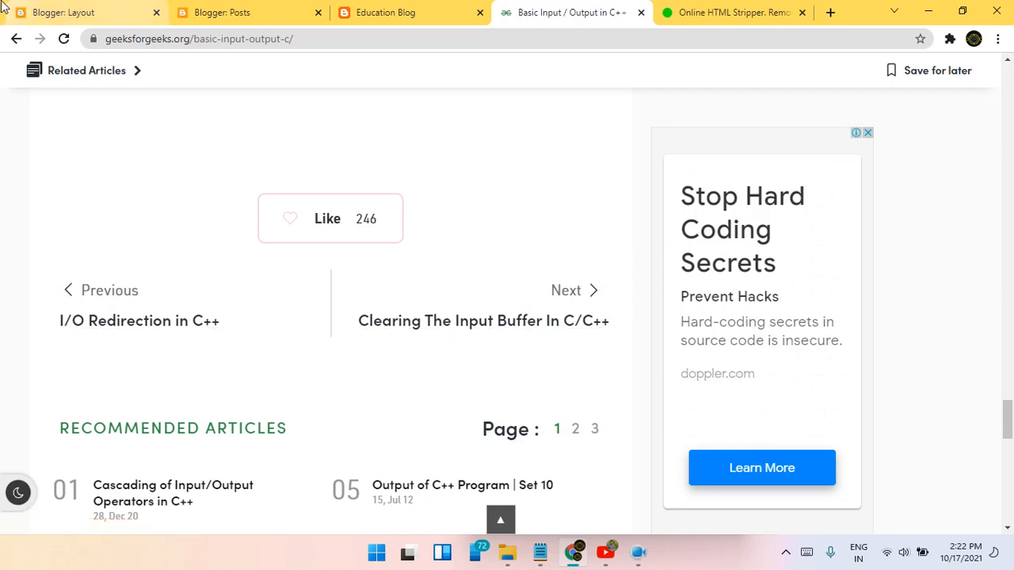
Step: Return to Blogger and open the Education Blog theme's HTML for editing
left_click(79, 13)
left_click(214, 13)
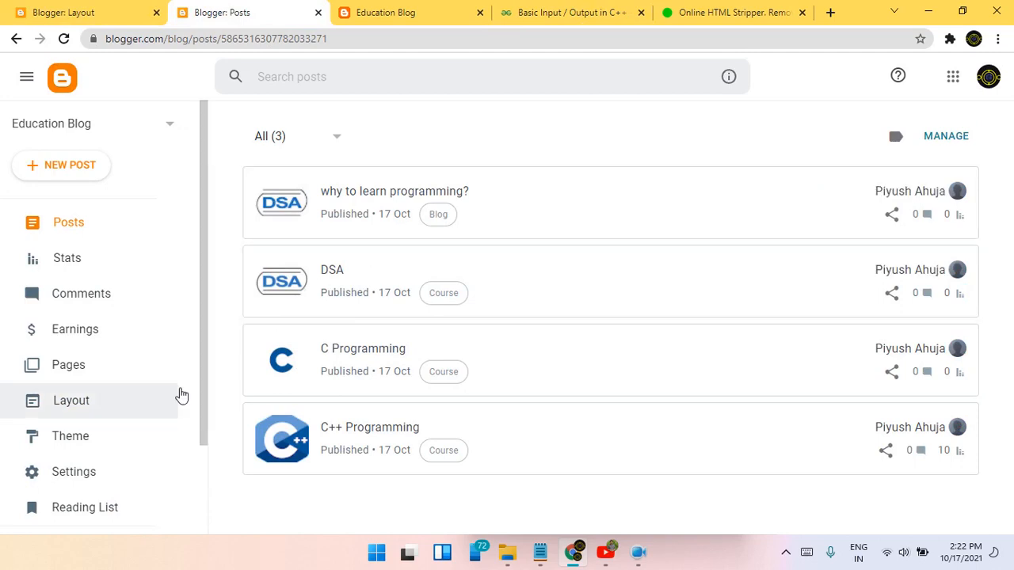
left_click(134, 435)
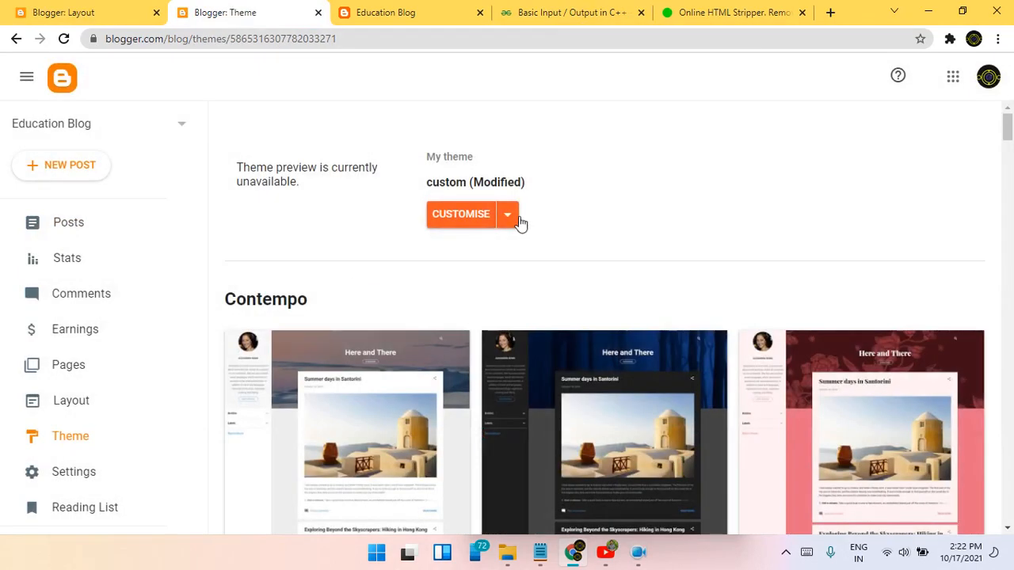
left_click(518, 221)
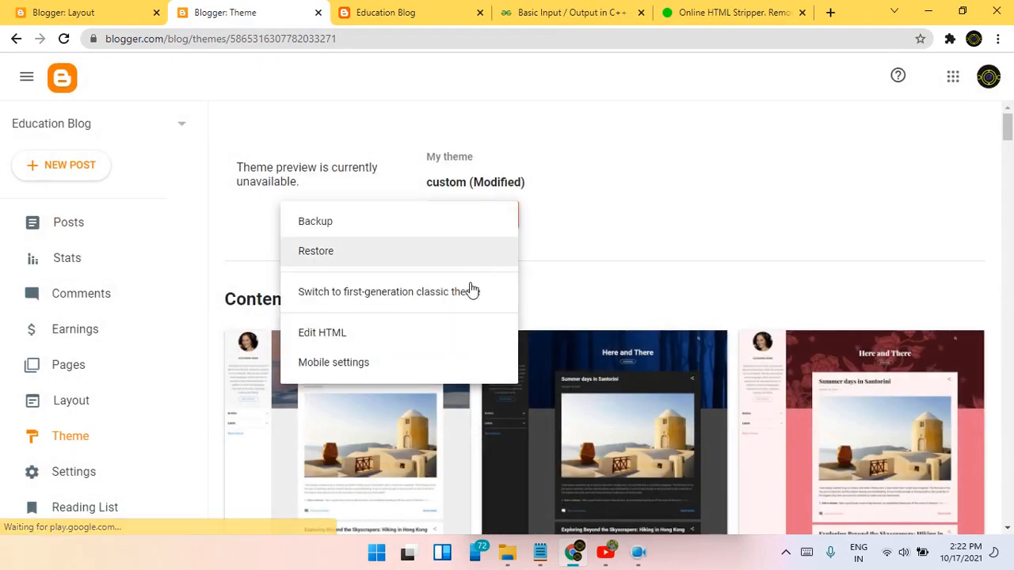
left_click(421, 339)
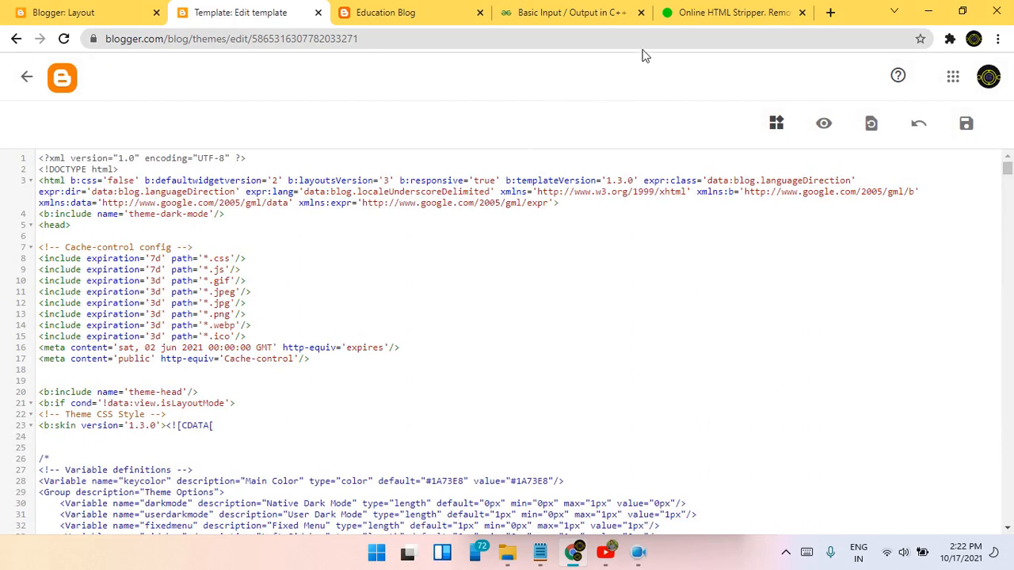
Step: Search Google for "bootstrap cdn" in a new browser tab
left_click(716, 13)
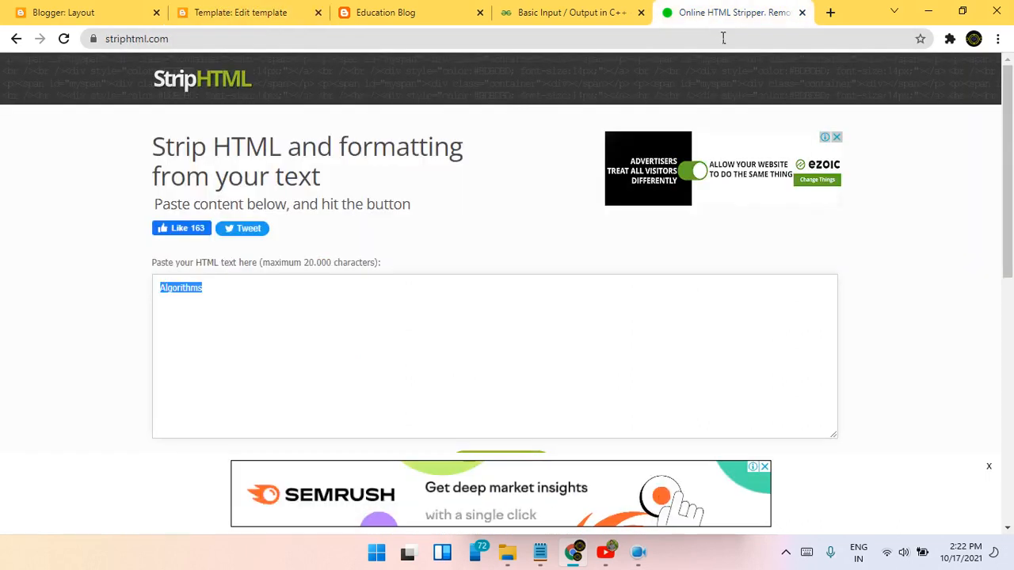
left_click(830, 12)
type("boot")
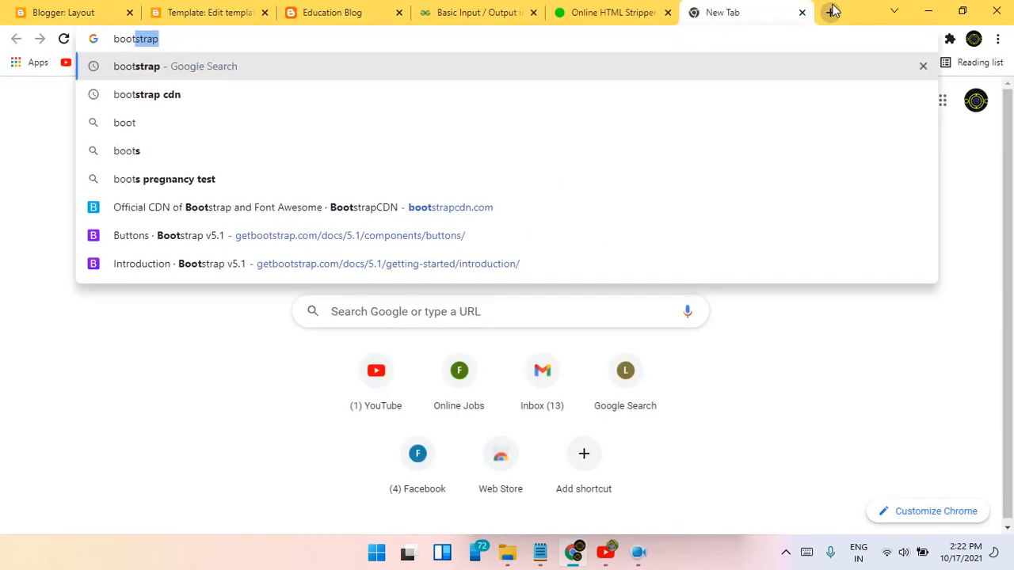
type("strap")
key("Down")
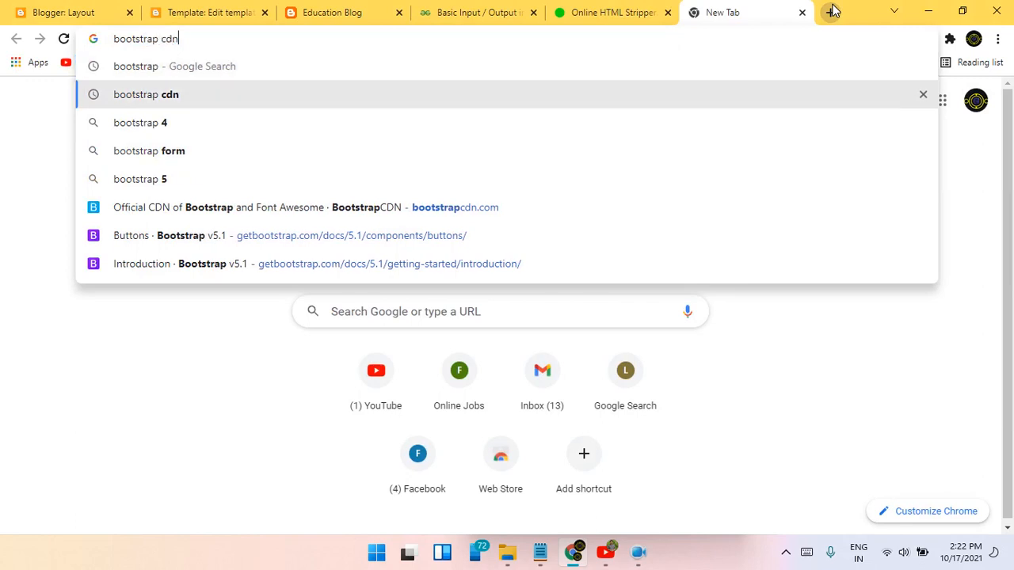
key("Return")
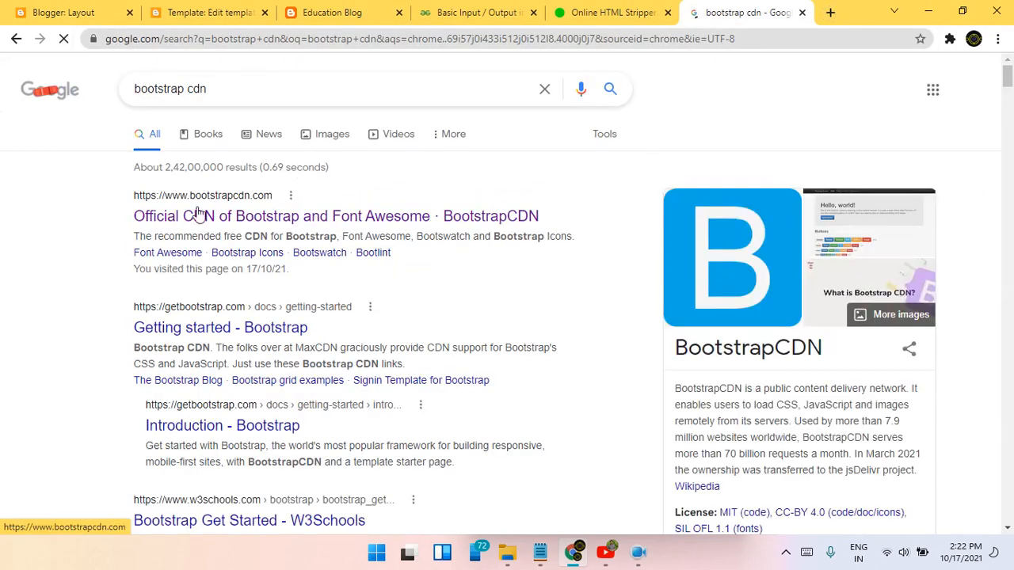
Step: Open the BootstrapCDN site from the search results and copy the HTML link code for the v5.1.3 CSS
left_click(175, 216)
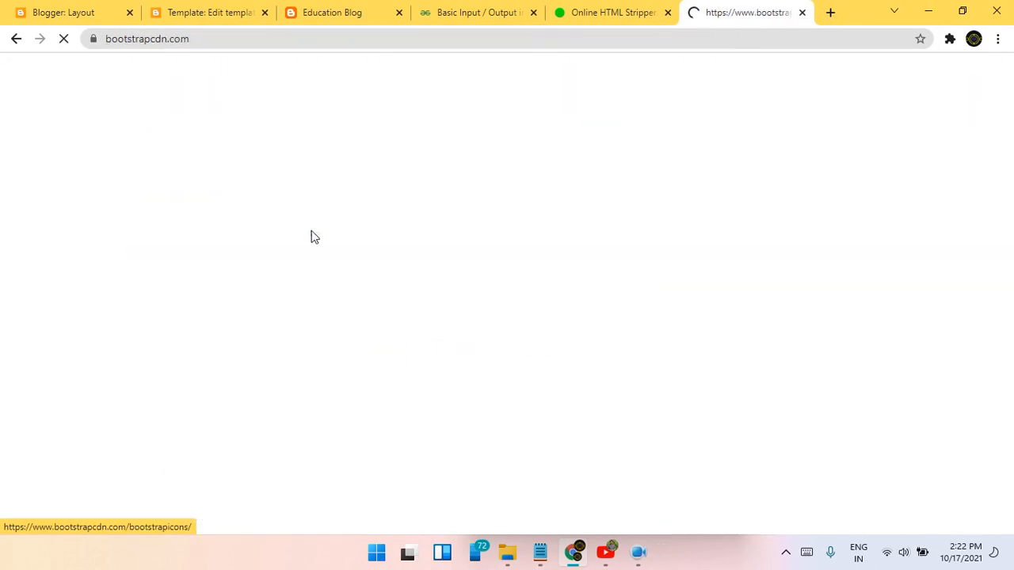
scroll(558, 314, "down", 5)
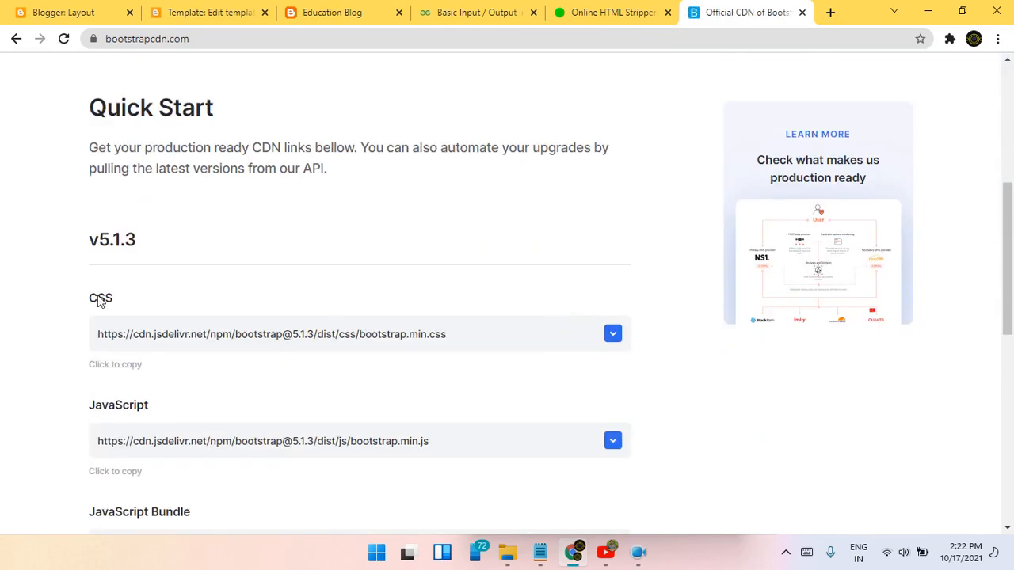
left_click_drag(99, 241, 198, 240)
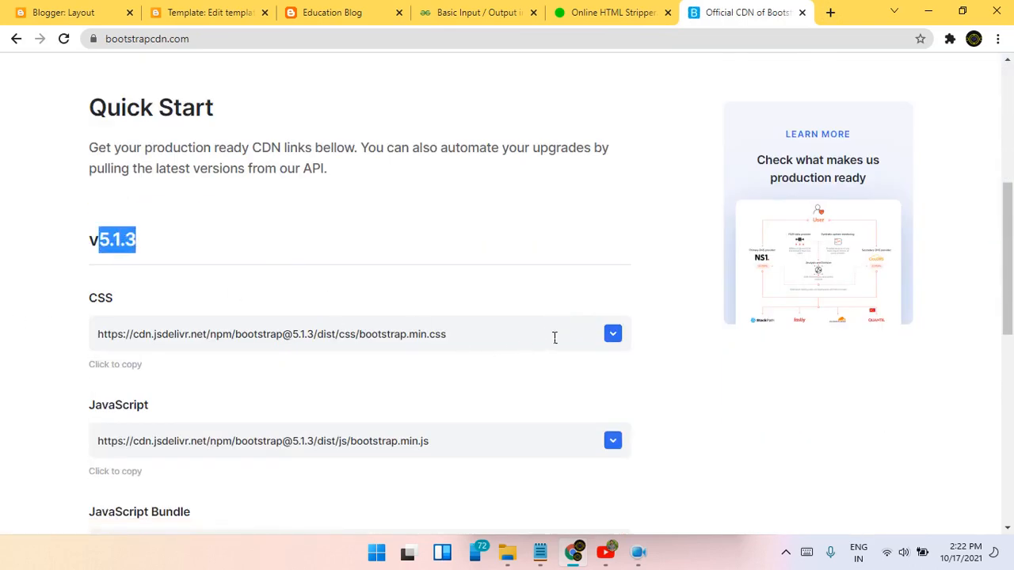
left_click(613, 334)
scroll(362, 262, "down", 2)
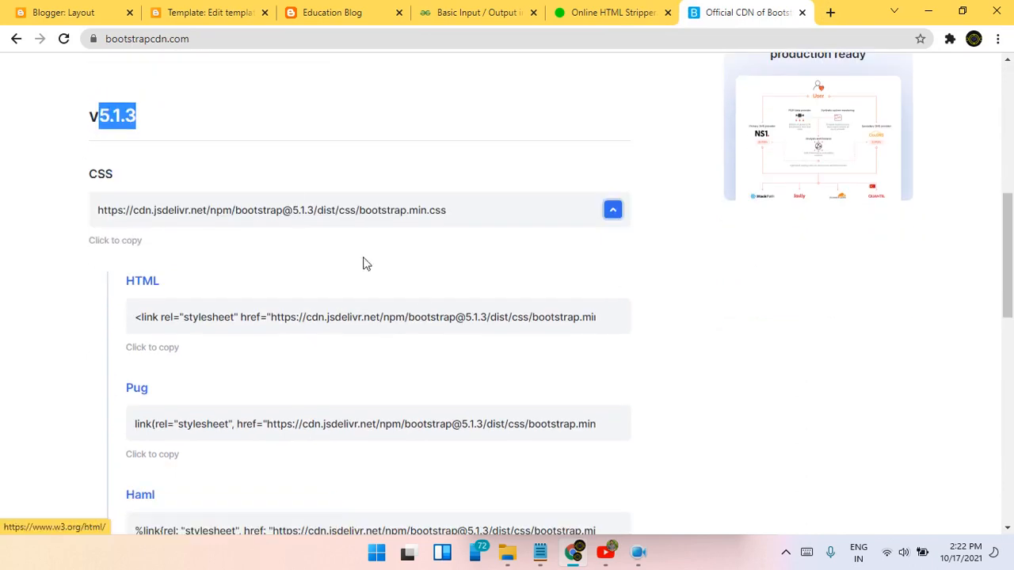
left_click(87, 125)
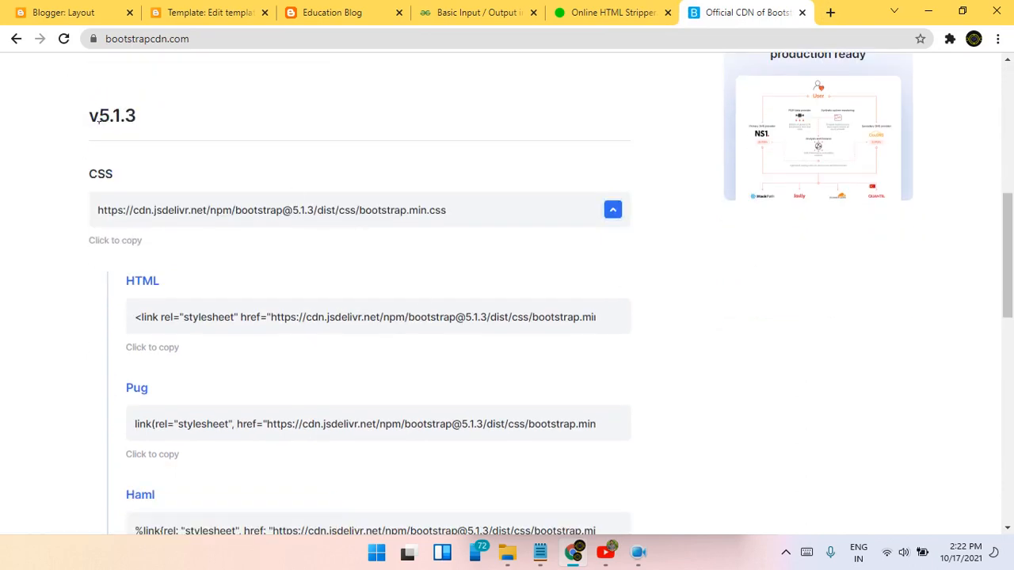
double_click(99, 118)
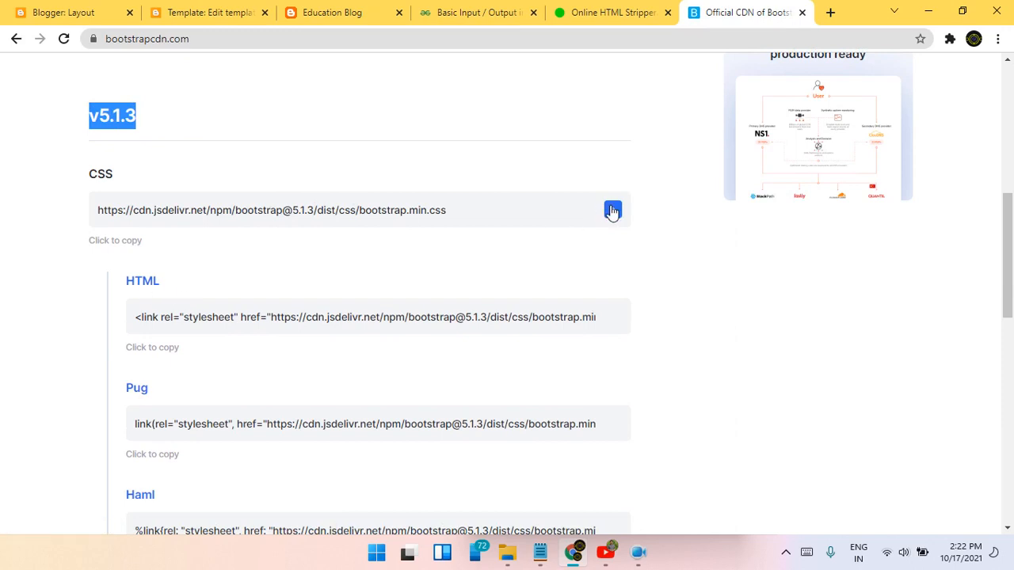
left_click(207, 316)
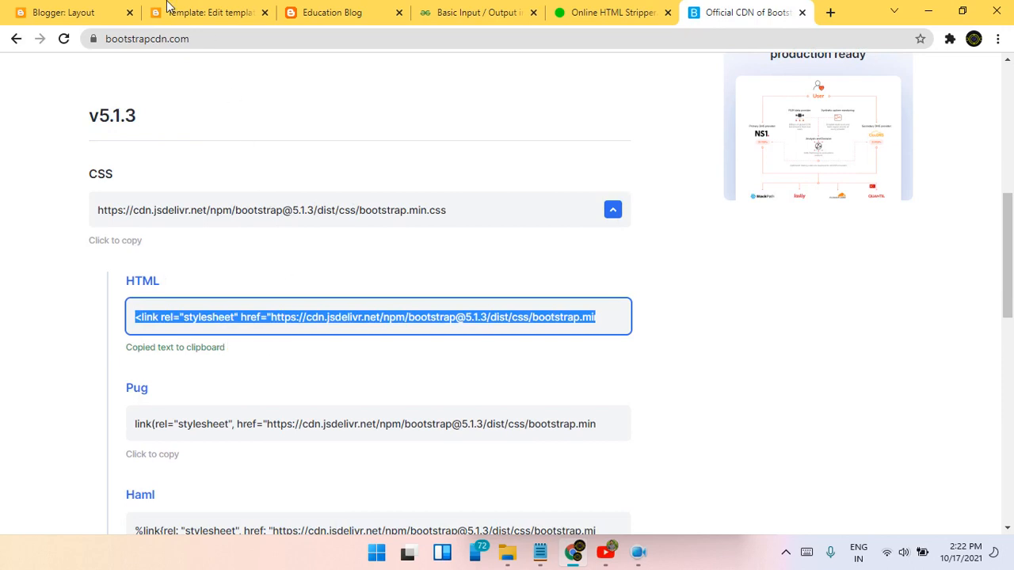
Step: Paste the Bootstrap 5.1.3 stylesheet link below the <head> tag of the Blogger theme code, self-close it with />, and save the theme
left_click(113, 9)
left_click(196, 13)
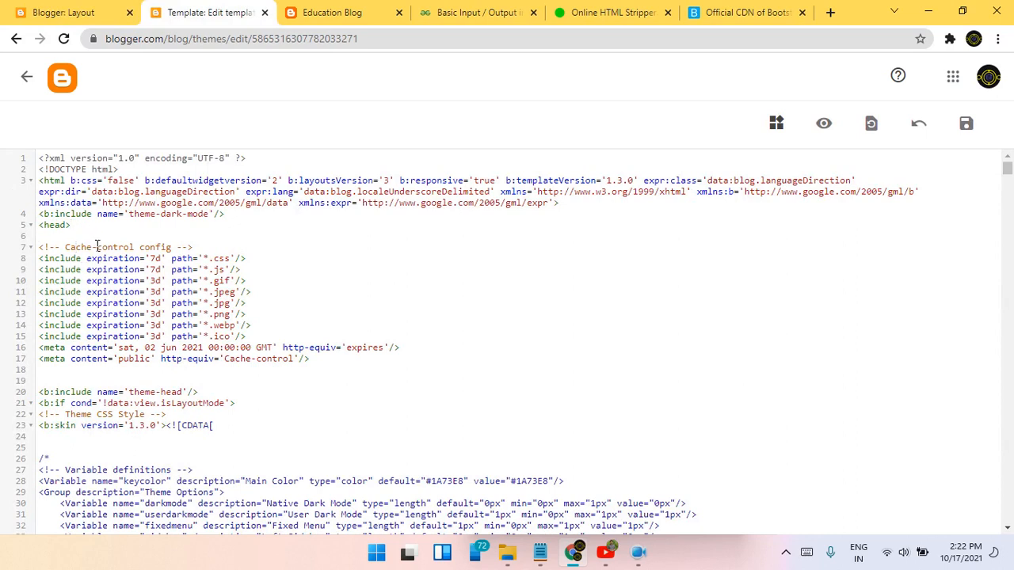
key("ctrl+v")
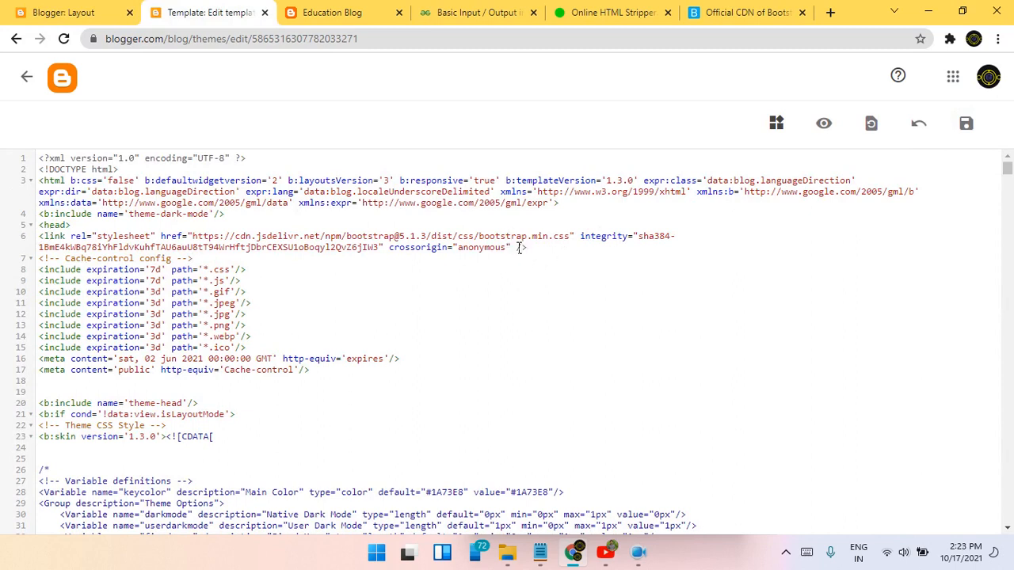
left_click(966, 125)
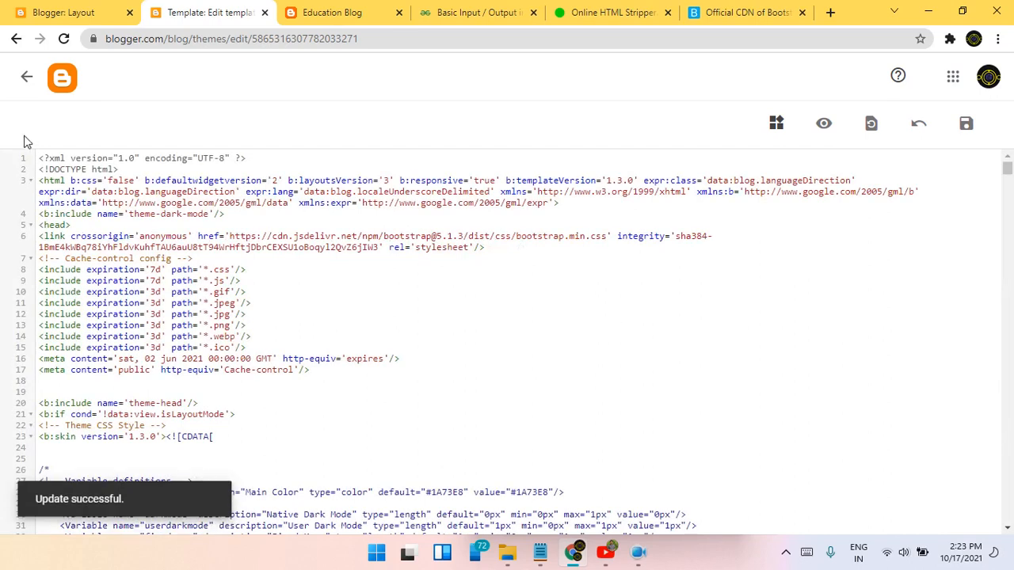
Step: Leave the theme editor for the posts list and view the published C++ Programming post in a new tab
left_click(26, 77)
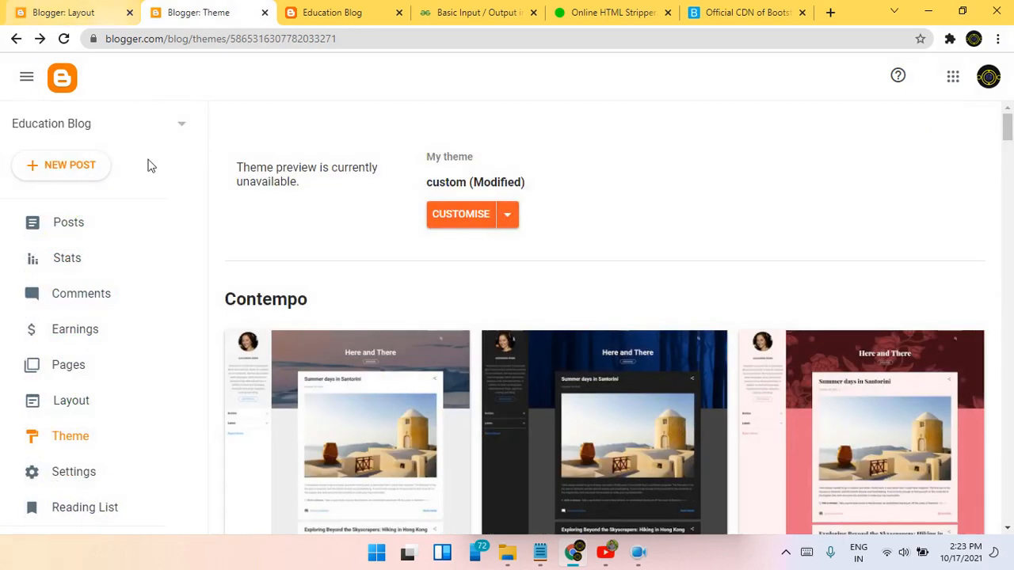
left_click(76, 236)
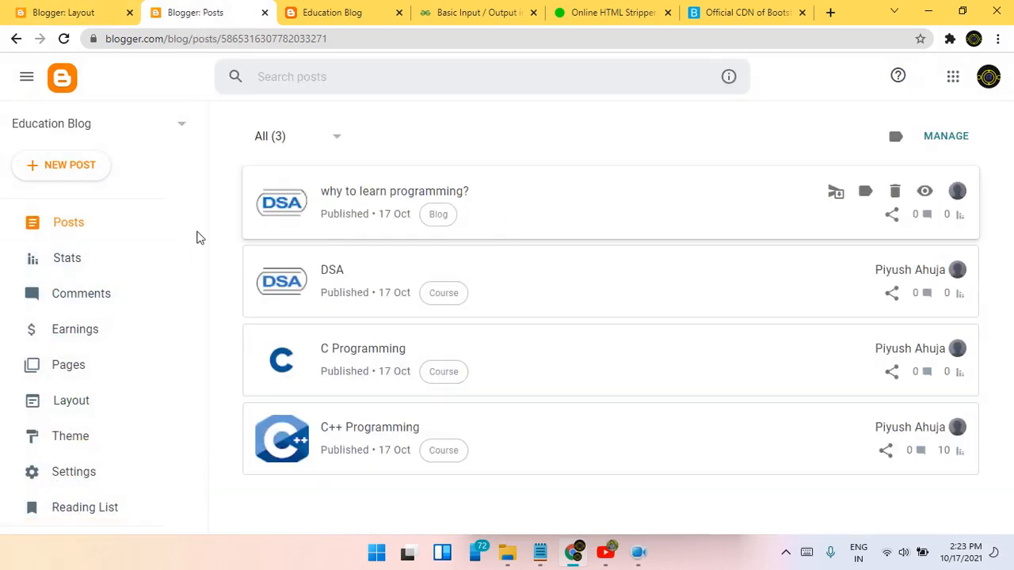
scroll(202, 230, "down", 2)
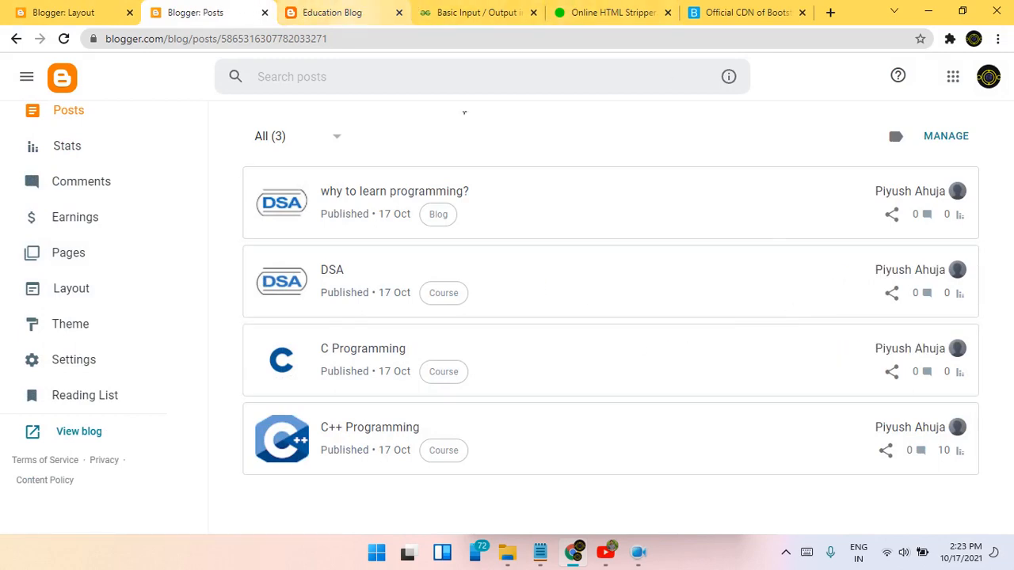
right_click(925, 429)
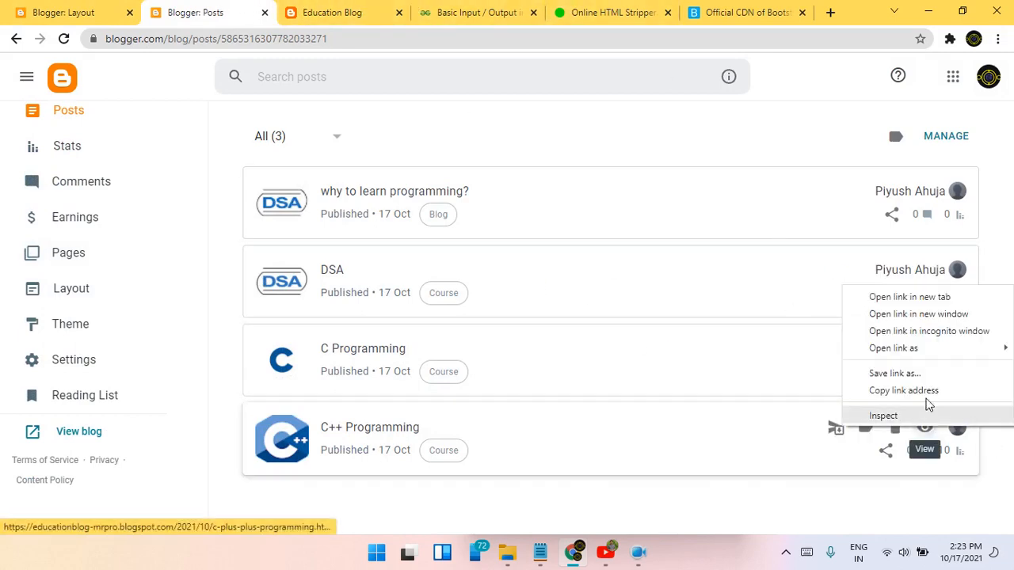
left_click(910, 297)
left_click(303, 8)
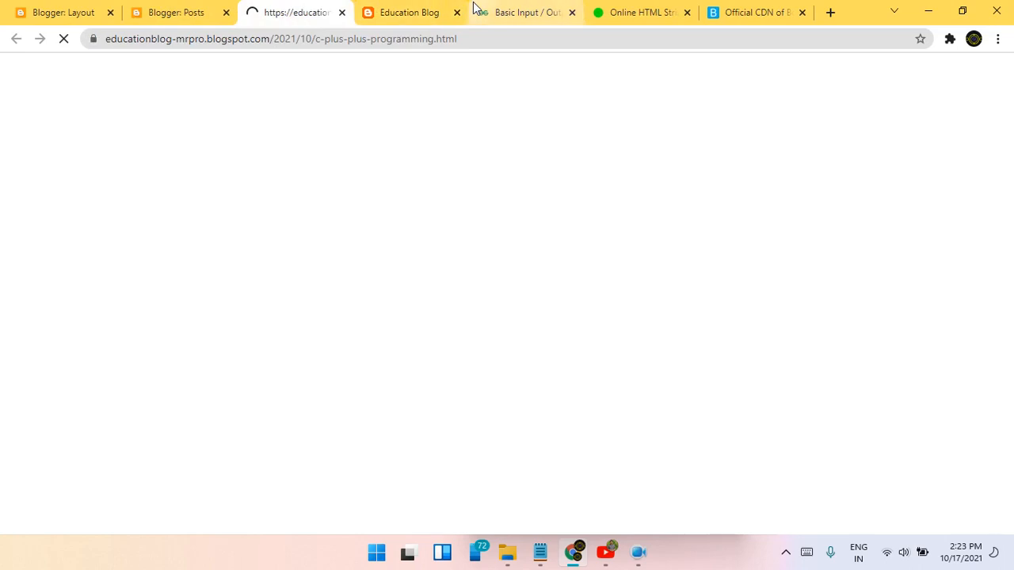
scroll(604, 441, "down", 5)
scroll(235, 299, "up", 3)
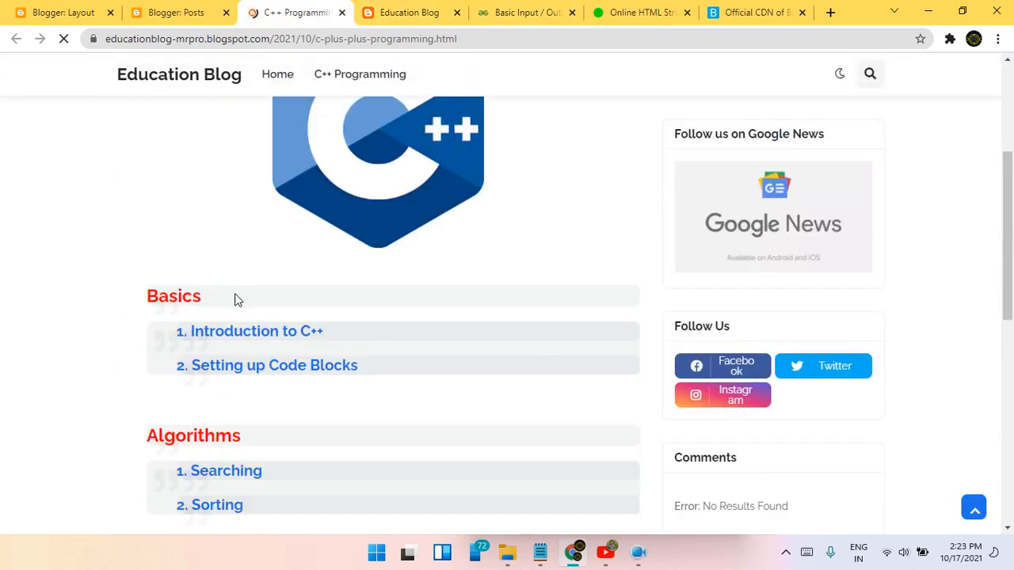
Step: Open the Introduction to C++ link under Basics in a new tab and look at the page's content
right_click(223, 334)
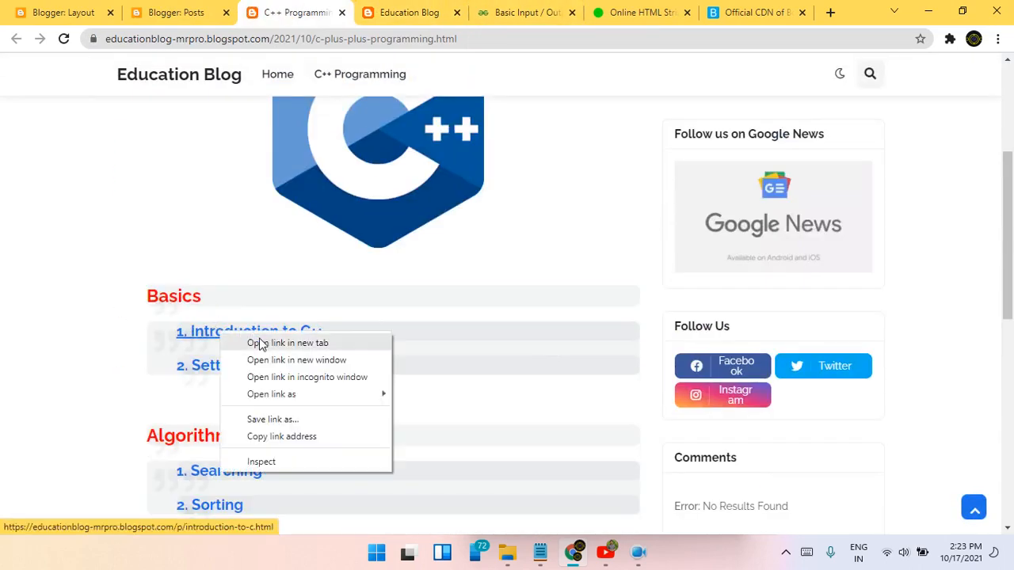
left_click(260, 343)
left_click(358, 11)
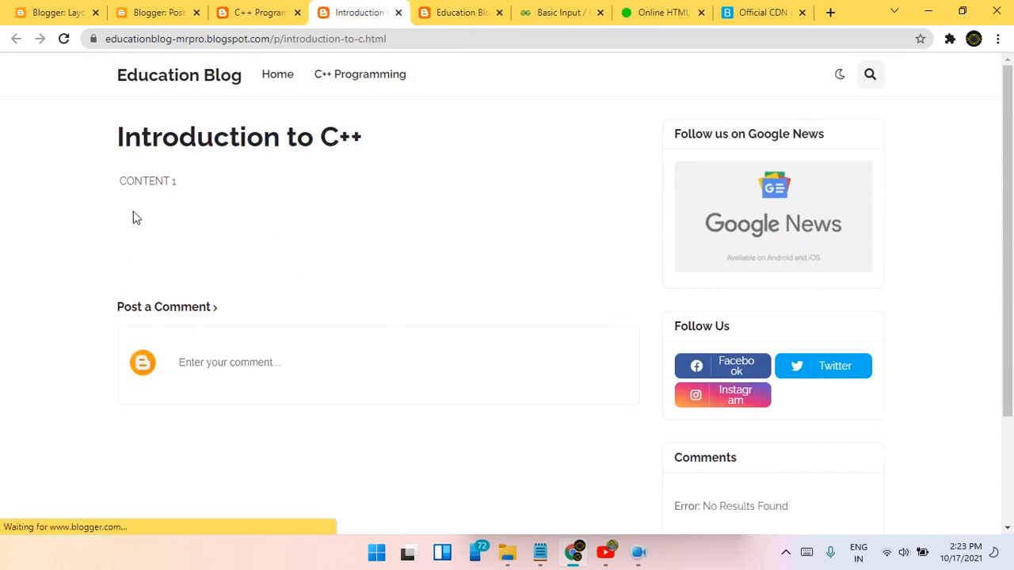
left_click_drag(108, 173, 181, 185)
left_click(248, 265)
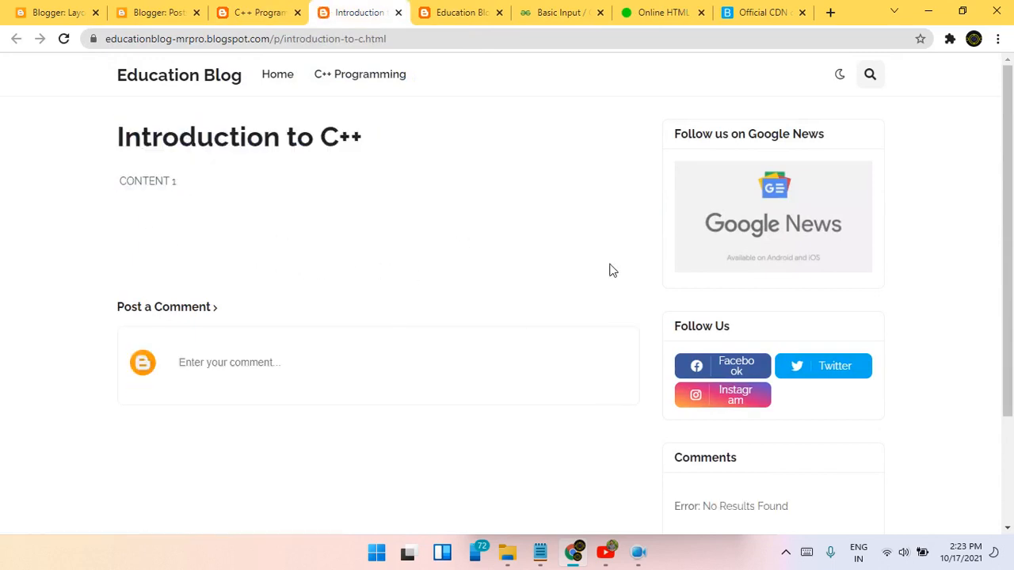
Step: In the BootstrapCDN browser tab, search for bootstrap and open the documentation on getbootstrap.com
left_click(784, 9)
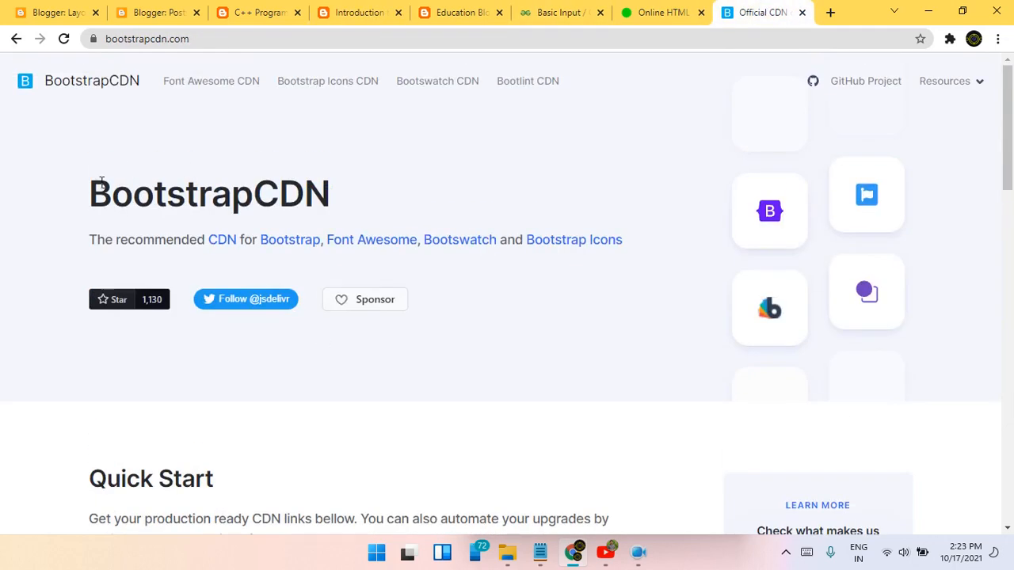
left_click(289, 49)
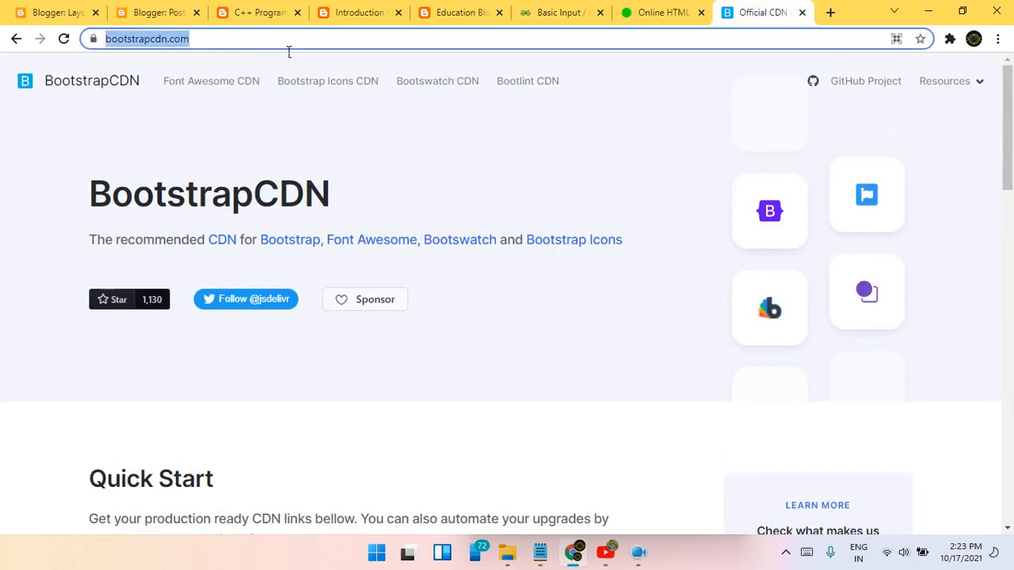
type("boot")
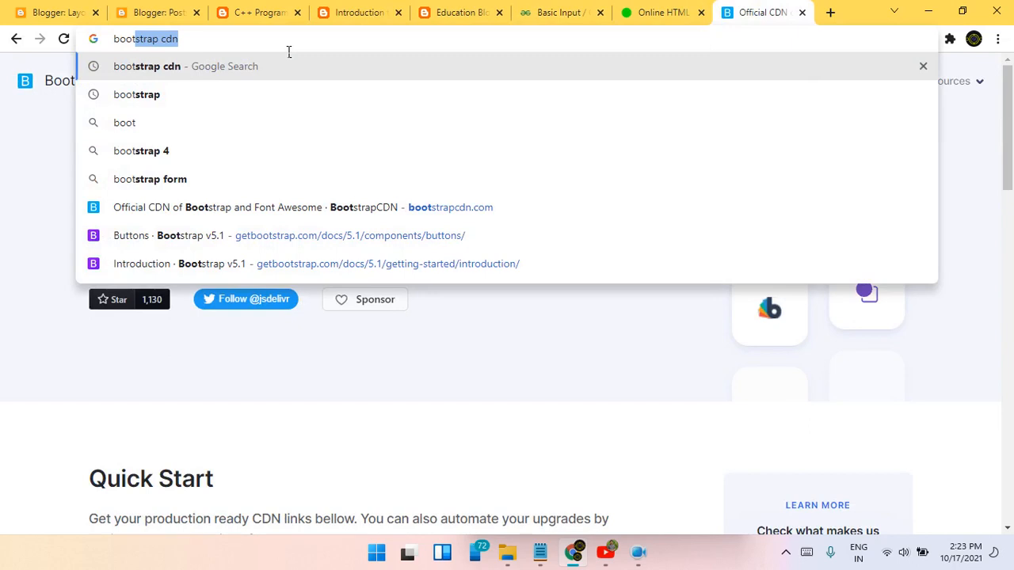
key("Down")
key("Return")
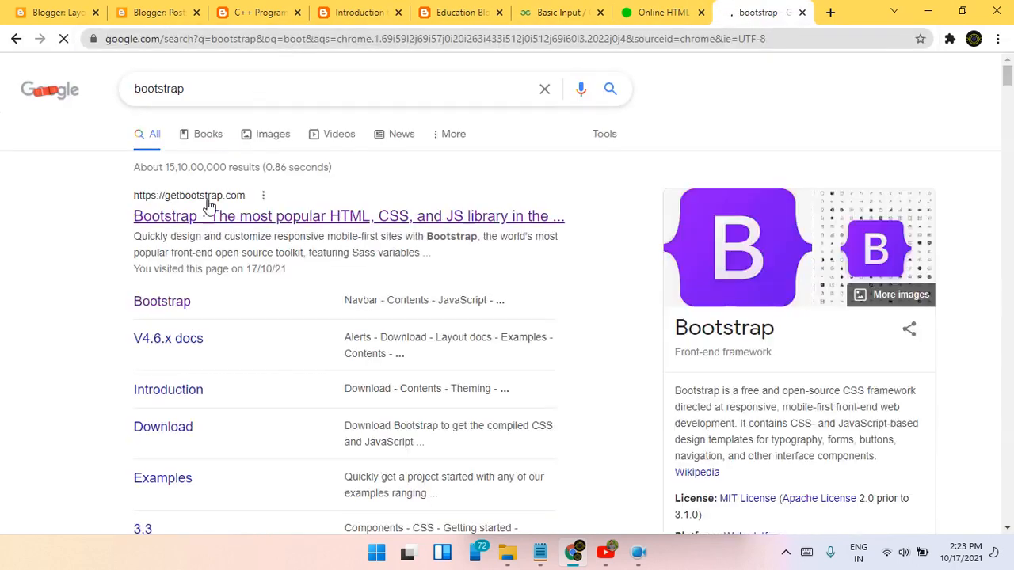
left_click(209, 208)
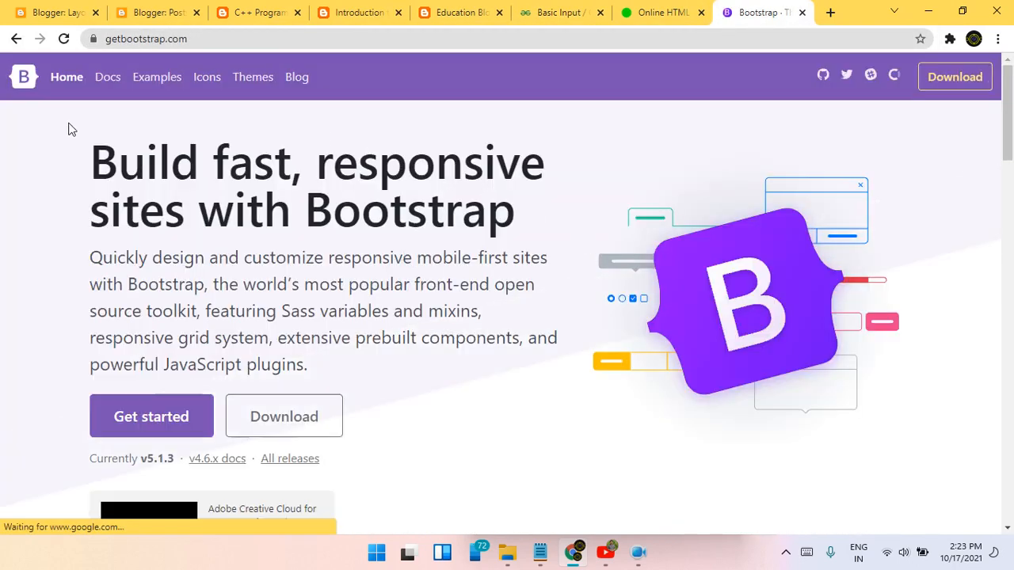
left_click(111, 81)
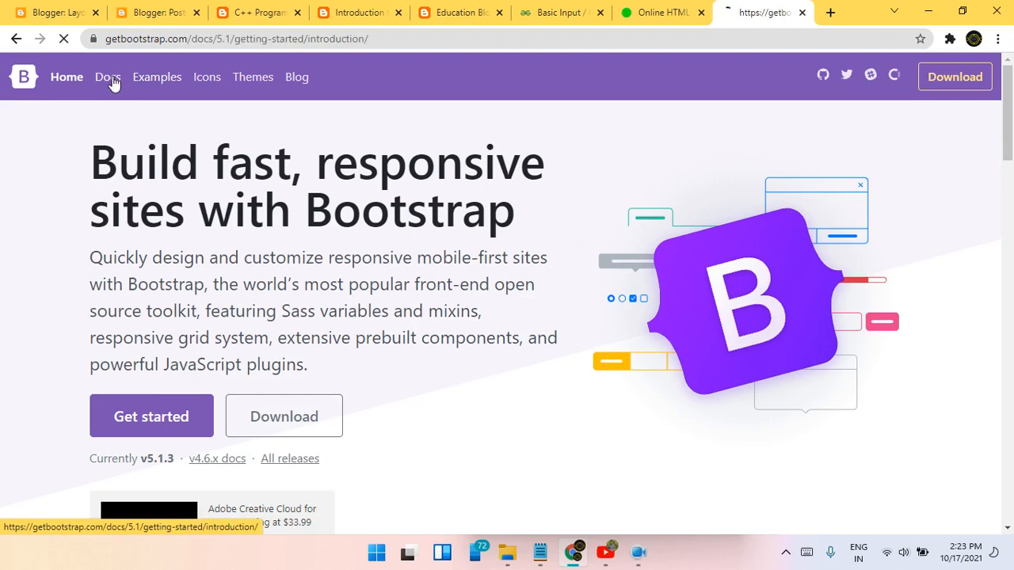
Step: Expand the Components section of the Bootstrap 5.1 docs and open the Buttons page
left_click_drag(159, 39, 431, 108)
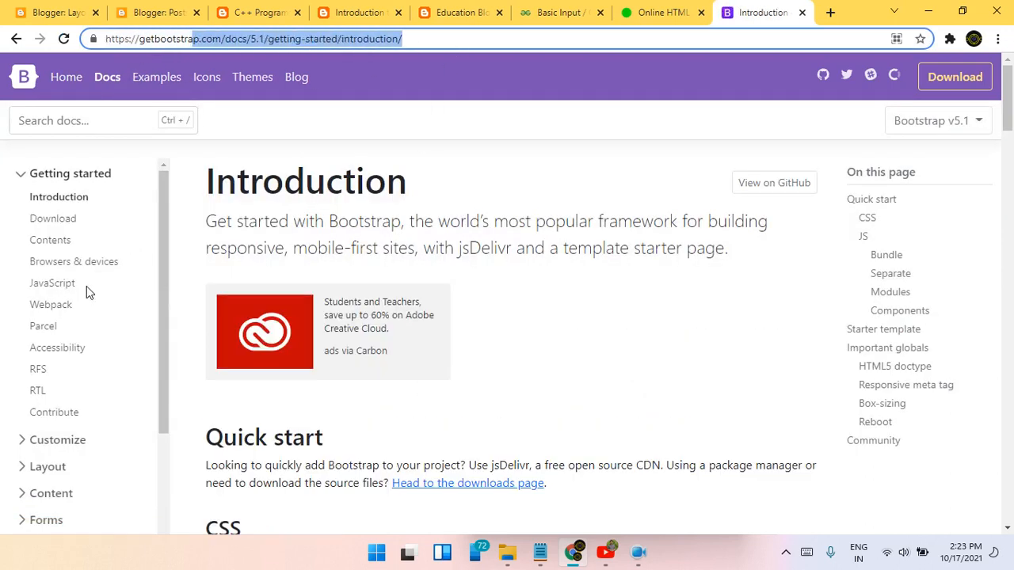
scroll(68, 300, "down", 2)
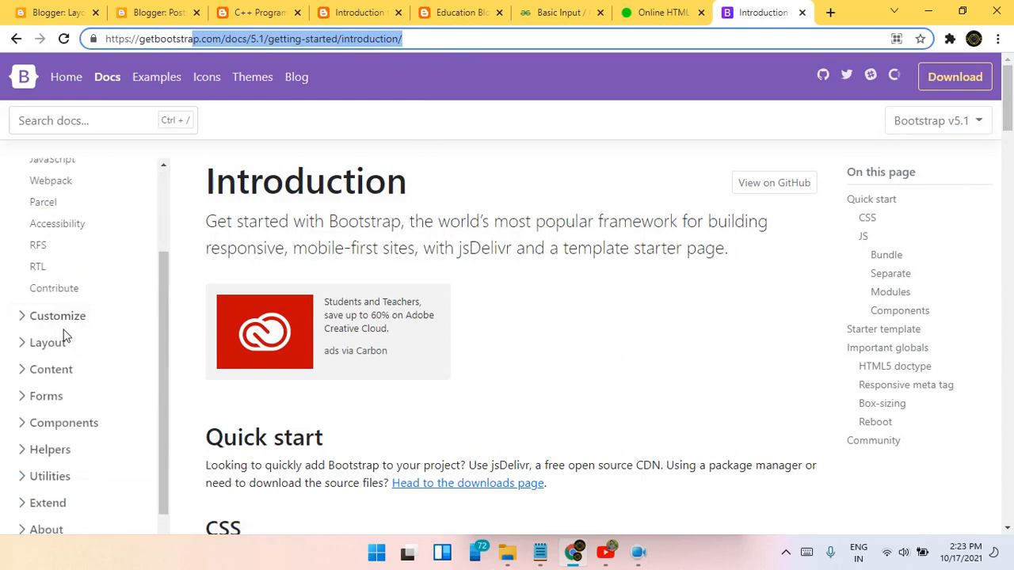
left_click(18, 426)
scroll(18, 440, "down", 4)
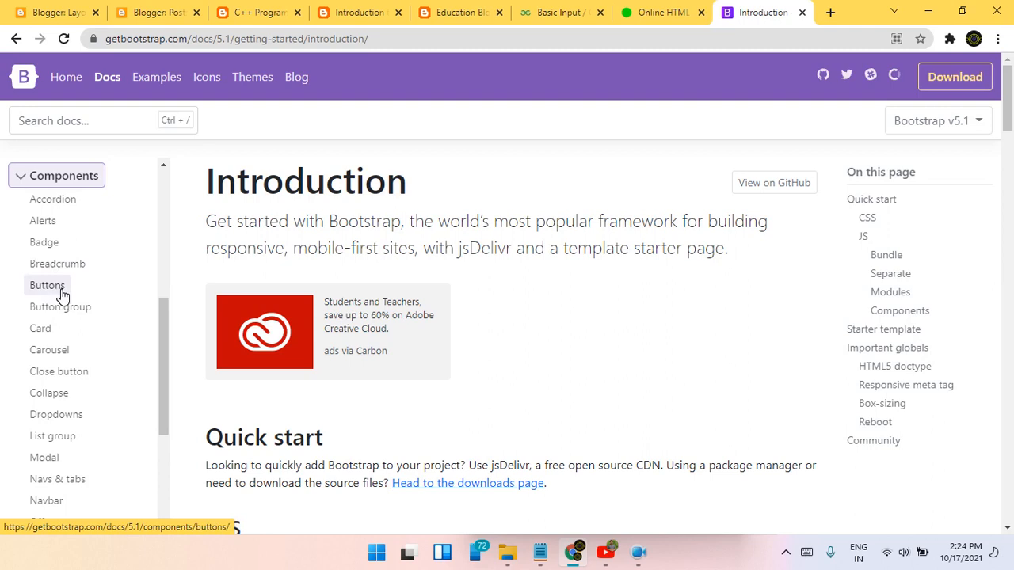
left_click(63, 294)
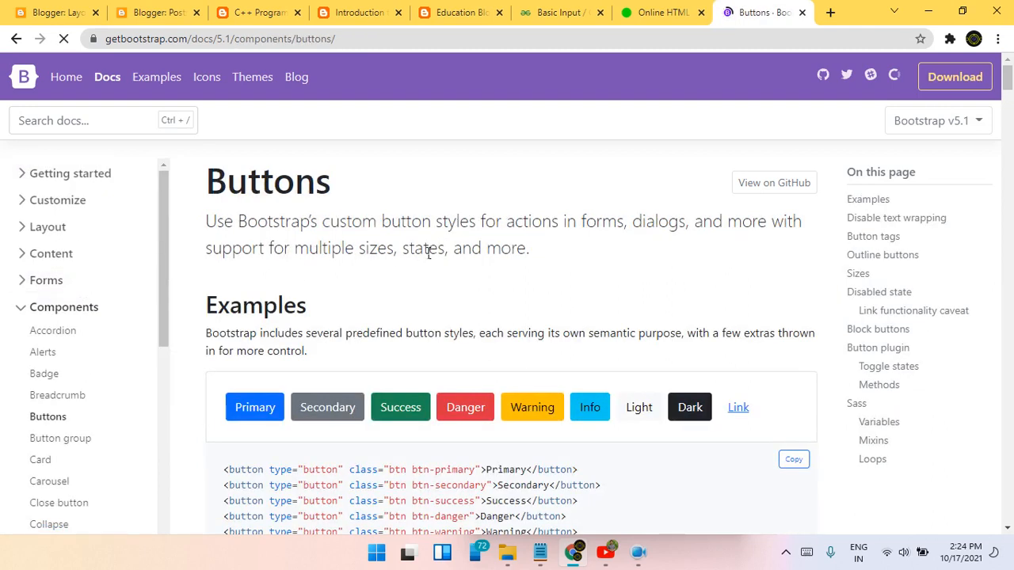
Step: Select the Primary button's code line, class btn btn-outline-primary, in the Outline buttons example
scroll(631, 314, "down", 2)
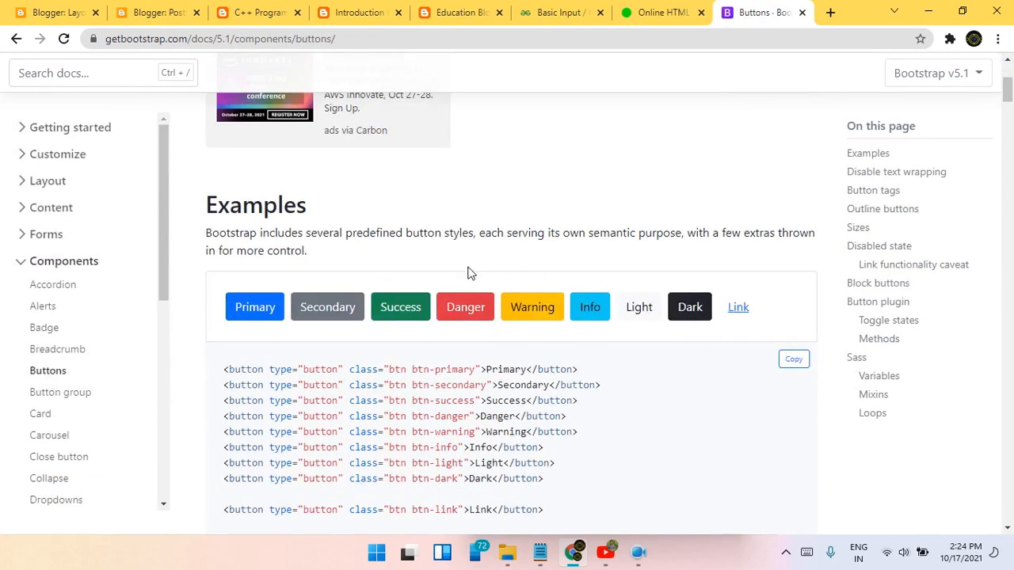
scroll(435, 292, "down", 15)
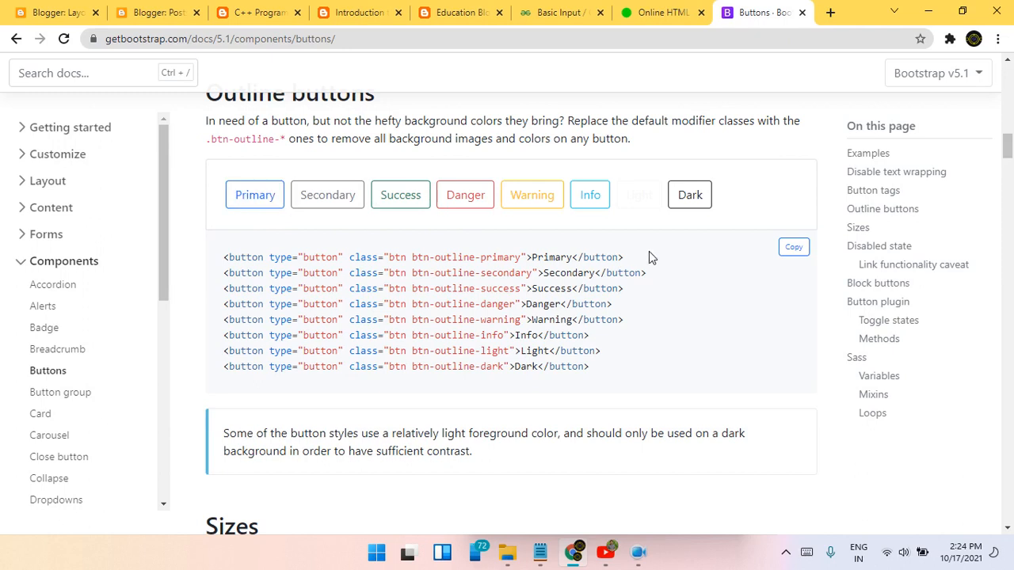
left_click_drag(636, 256, 182, 248)
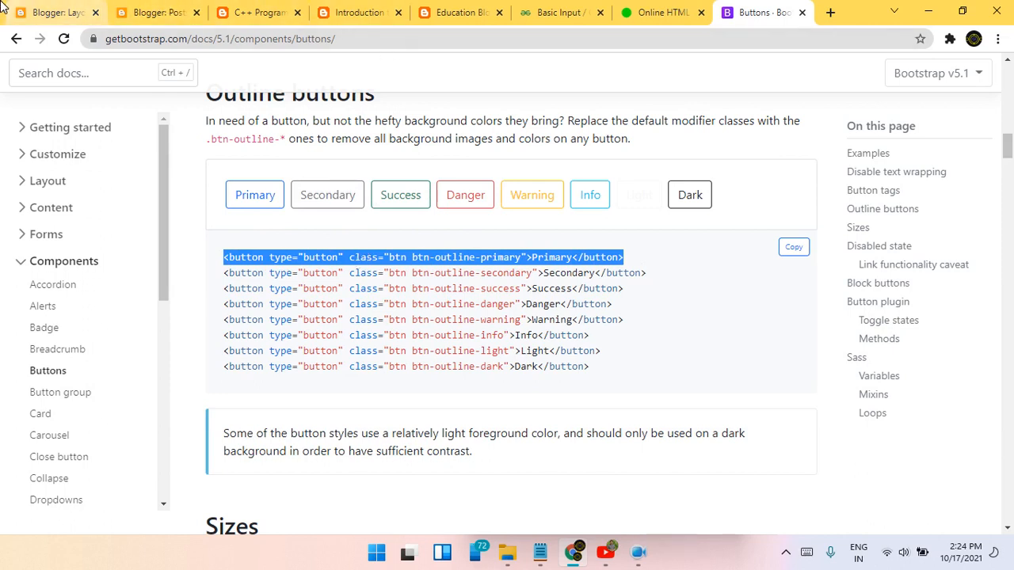
Step: Open the pages list in Blogger and check the topic links on the published C++ Programming post
left_click(137, 12)
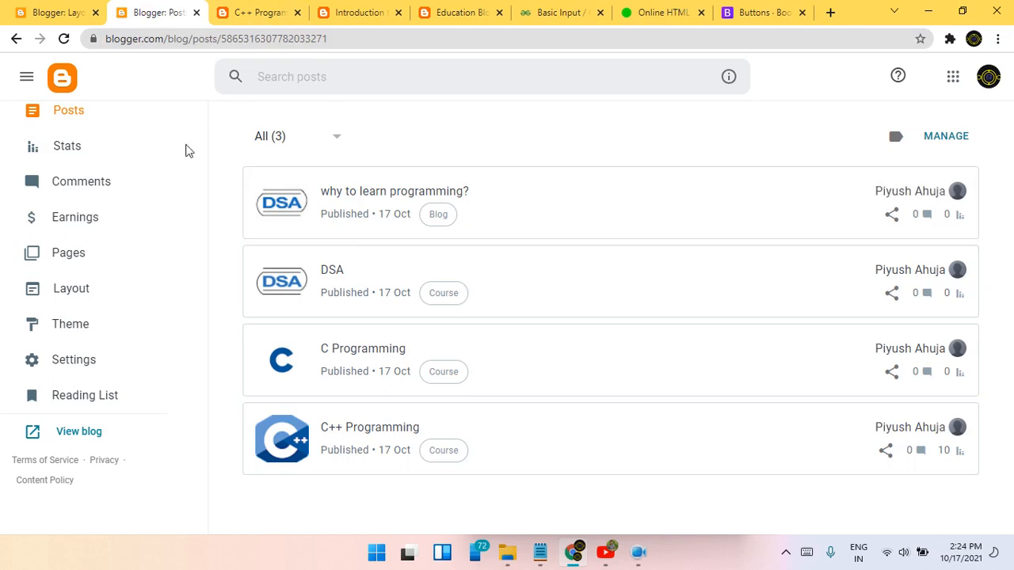
left_click(102, 255)
key("ctrl+Tab")
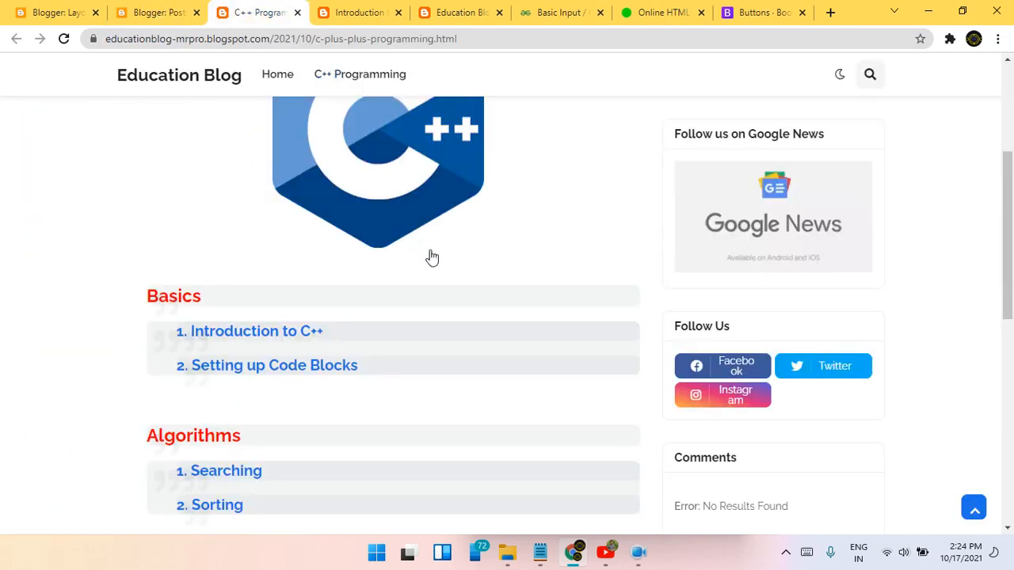
scroll(411, 286, "down", 3)
scroll(210, 191, "up", 2)
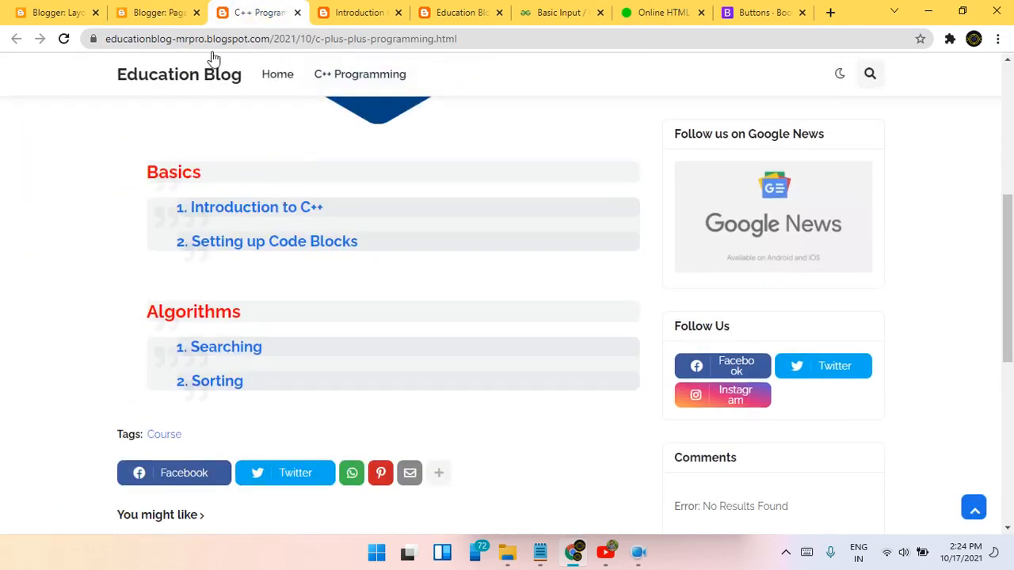
left_click(157, 13)
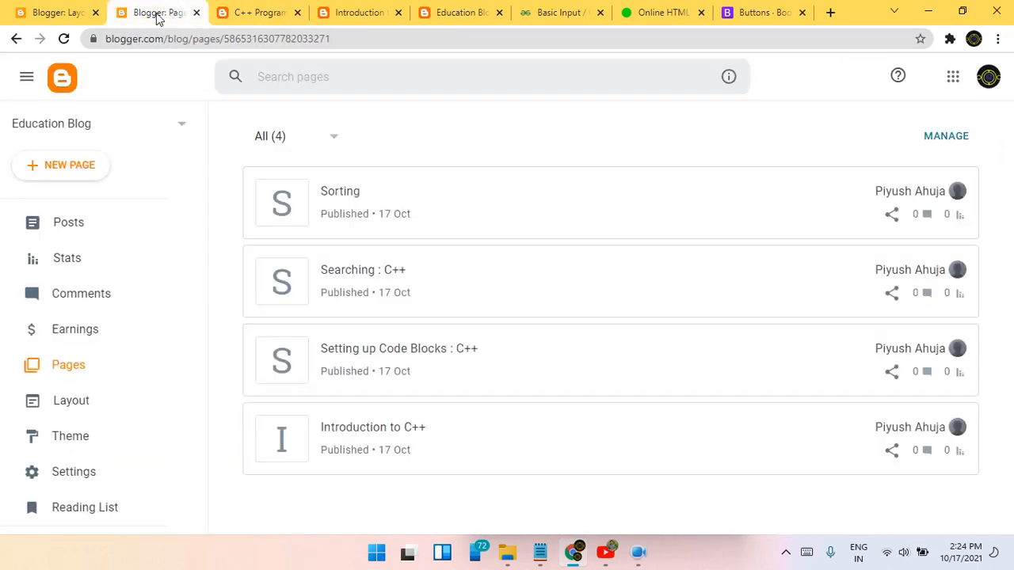
left_click(458, 438)
left_click(261, 12)
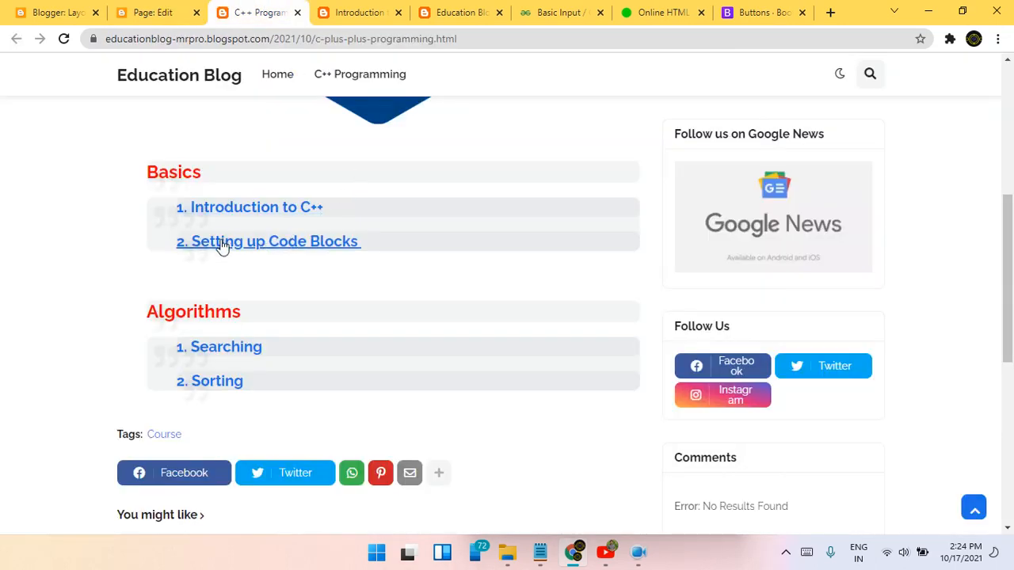
left_click(152, 13)
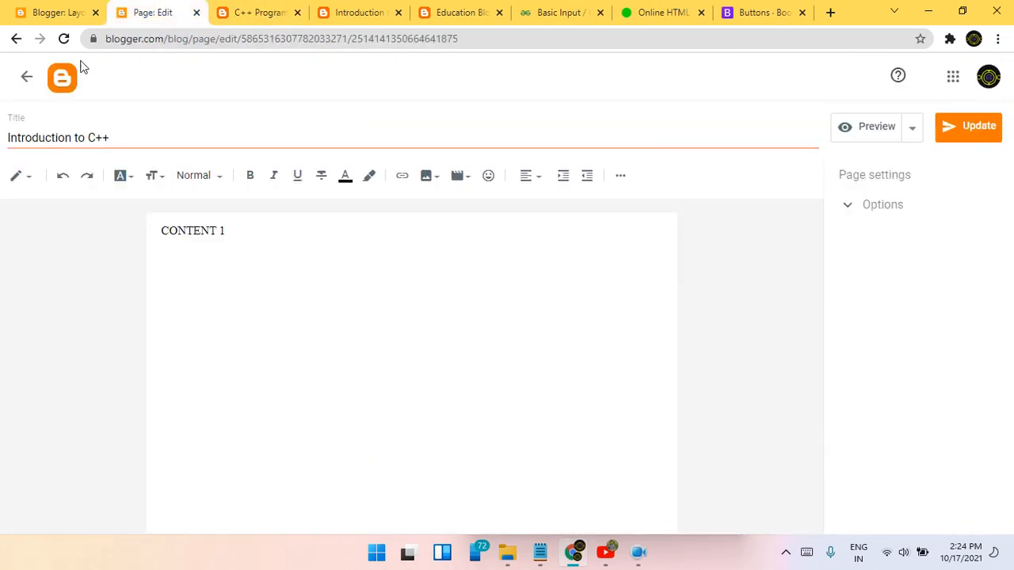
left_click(24, 79)
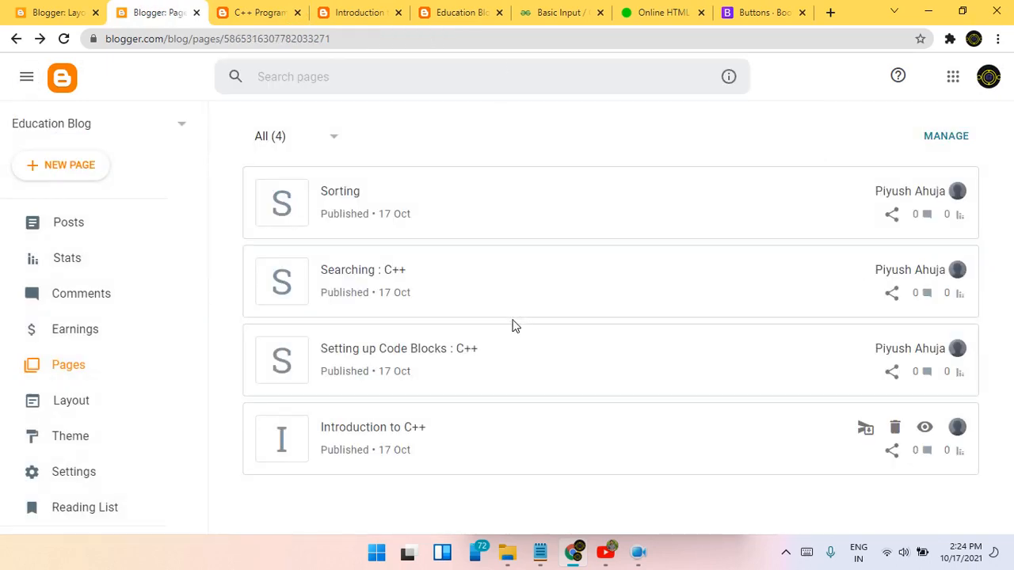
Step: Open the Setting up Code Blocks : C++ page for editing and add the line "Next : Searching in C++" below Content 2
left_click(411, 373)
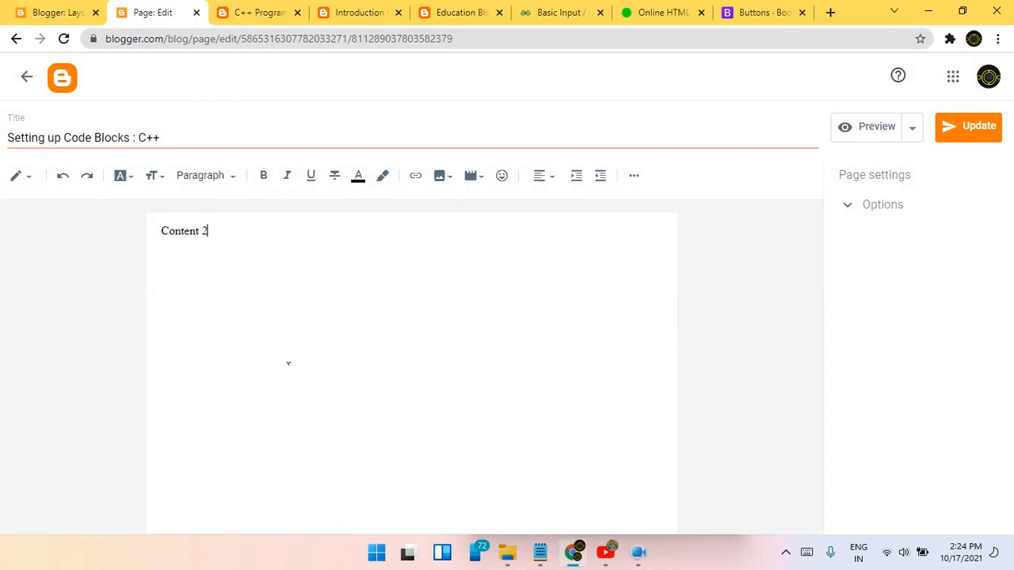
key("Return")
left_click(277, 9)
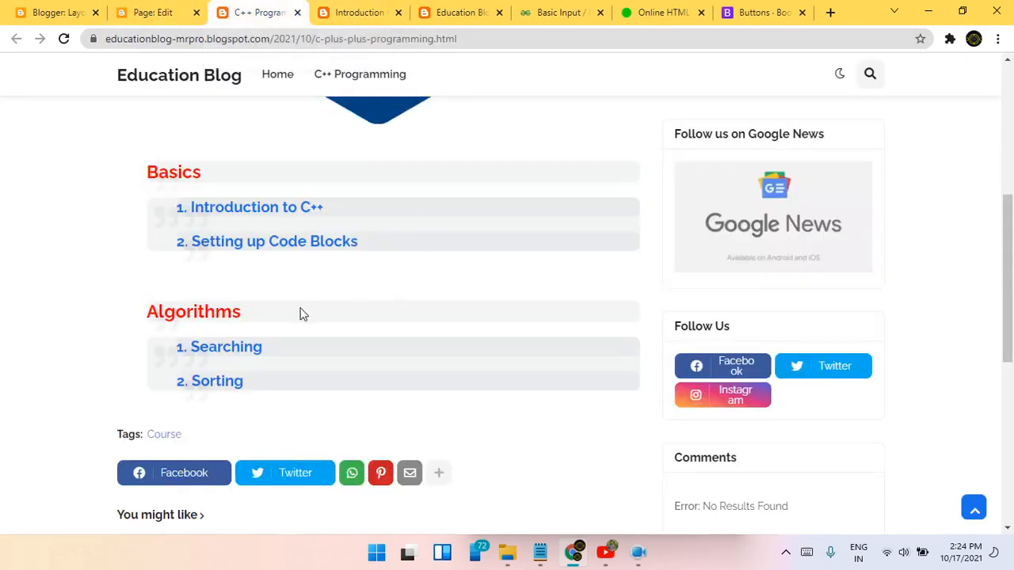
left_click_drag(273, 348, 193, 345)
key("ctrl+c")
left_click(153, 12)
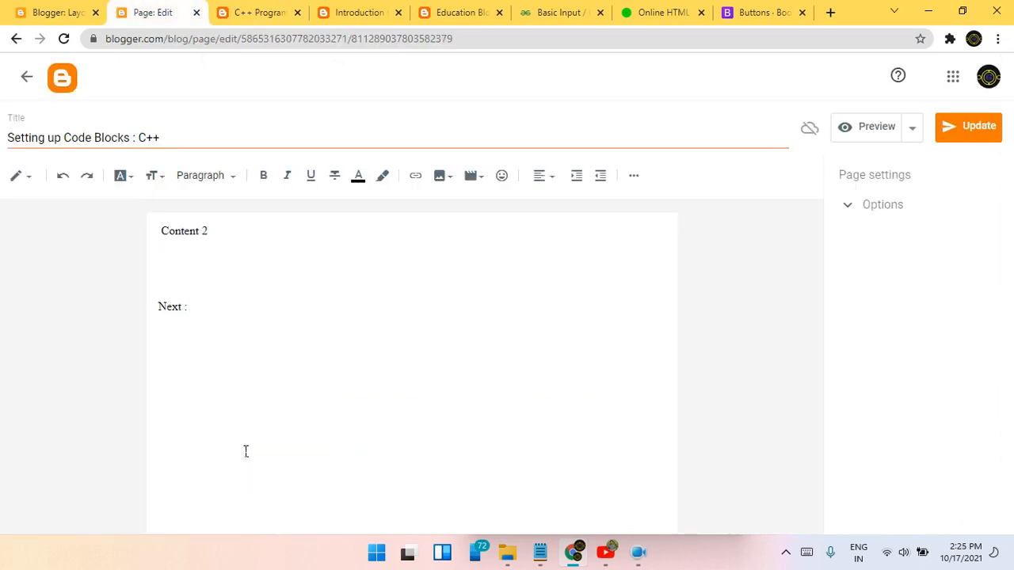
key("ctrl+v")
key("ctrl+z")
left_click(657, 14)
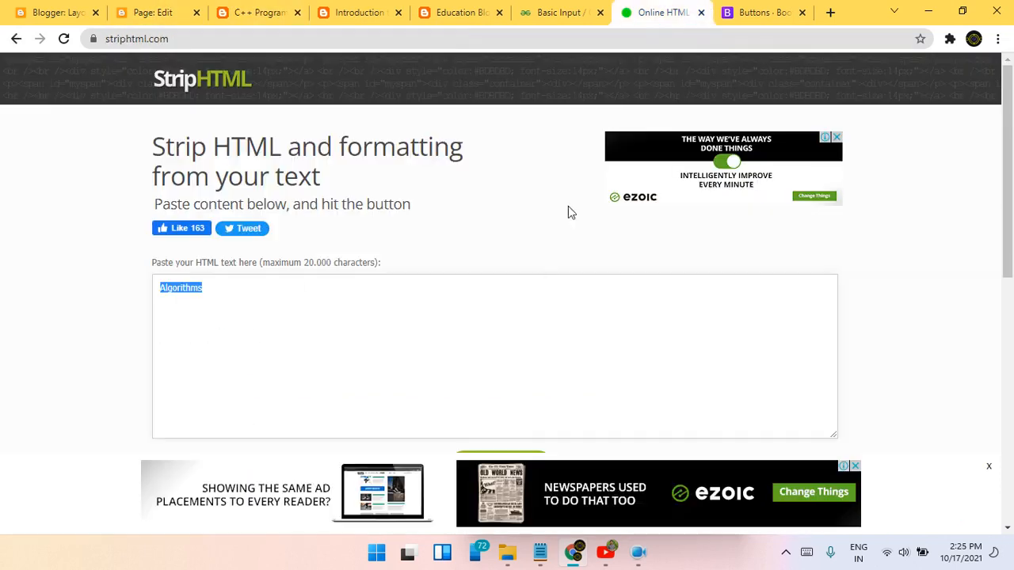
left_click(159, 12)
key("ctrl+v")
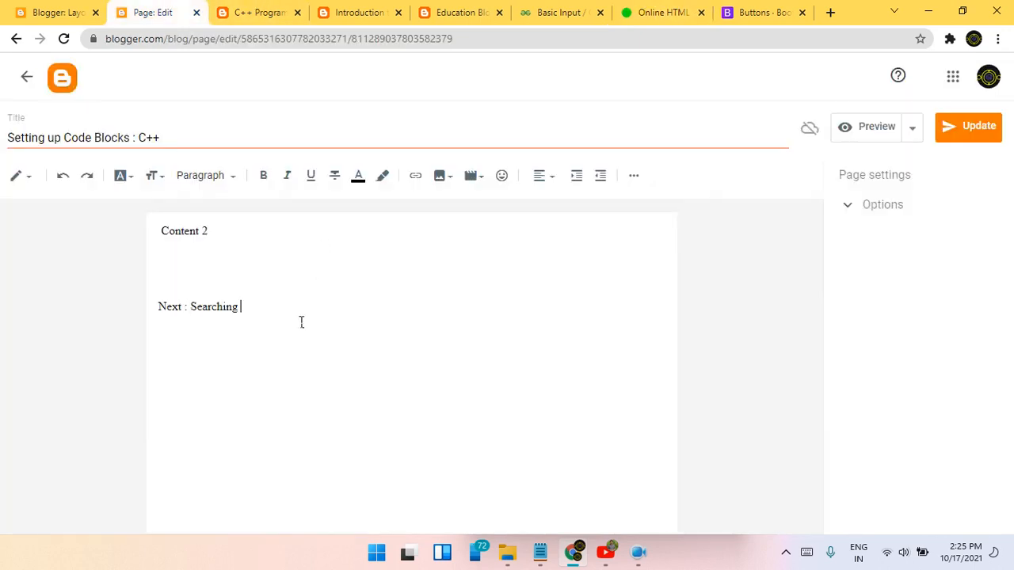
left_click_drag(251, 316, 140, 298)
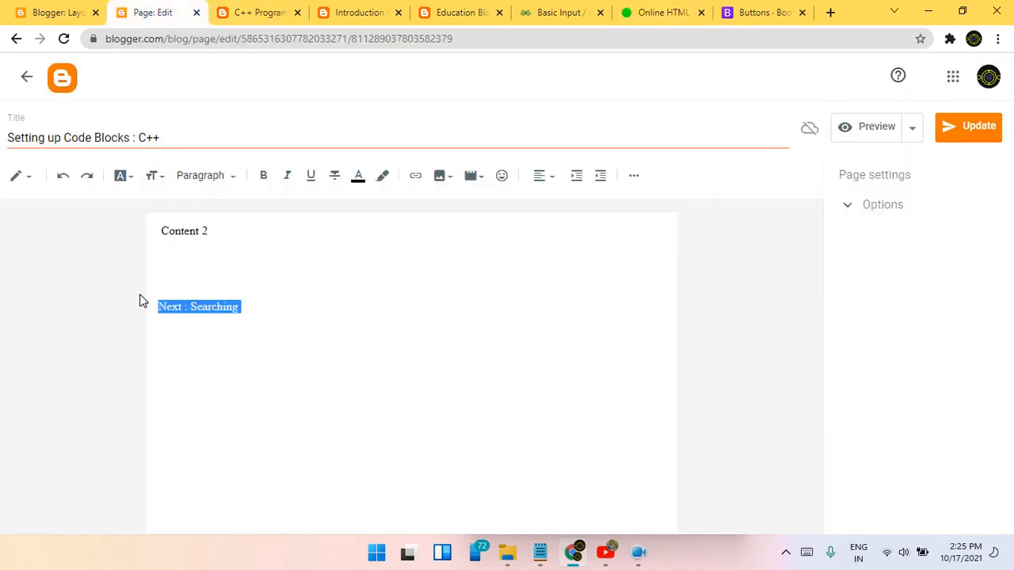
left_click(242, 312)
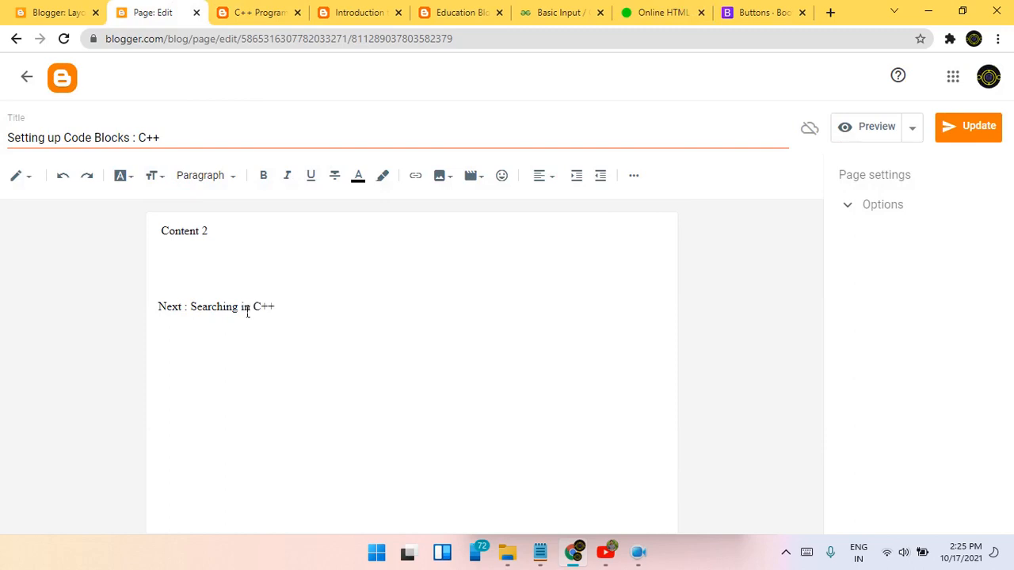
Step: Link the "Next : Searching in C++" line to the Searching page's address, opening in a new window, and update the page
left_click_drag(302, 313, 166, 304)
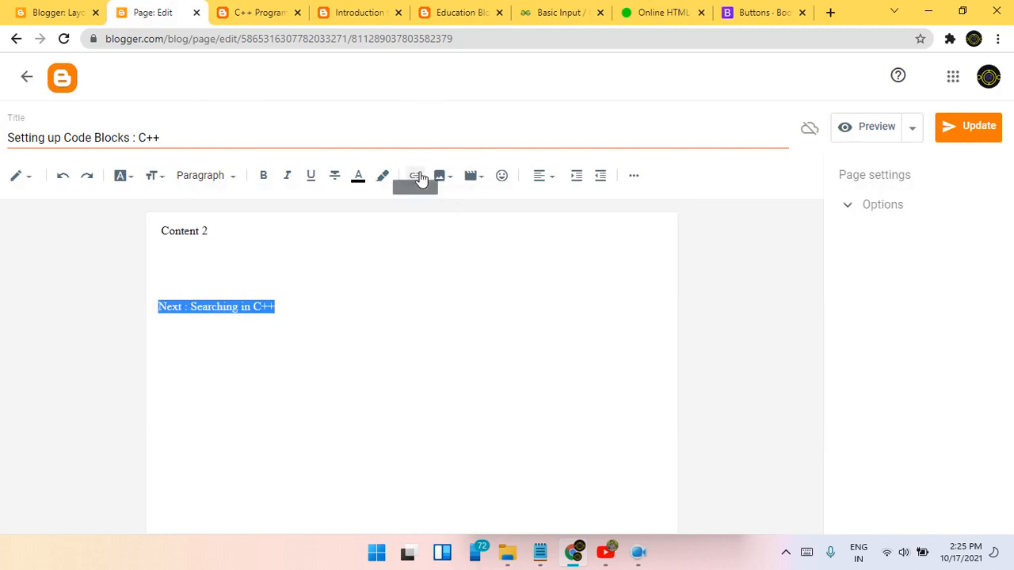
left_click(254, 10)
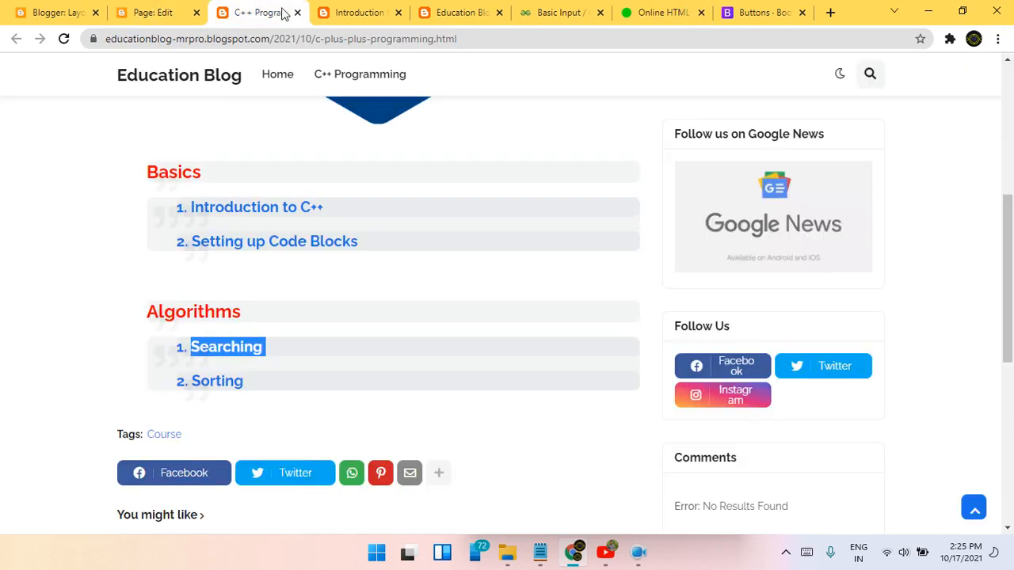
right_click(223, 342)
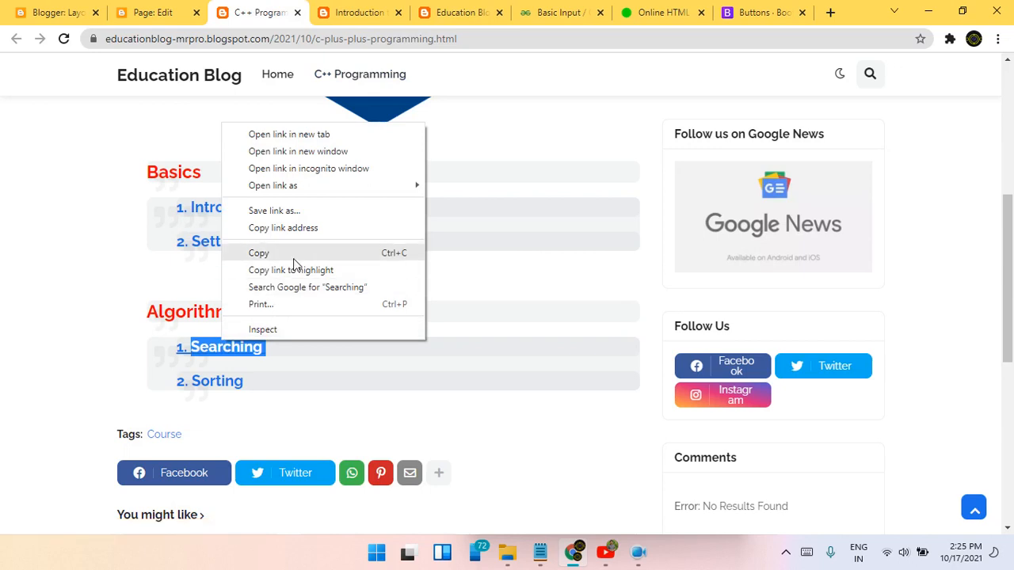
left_click(306, 229)
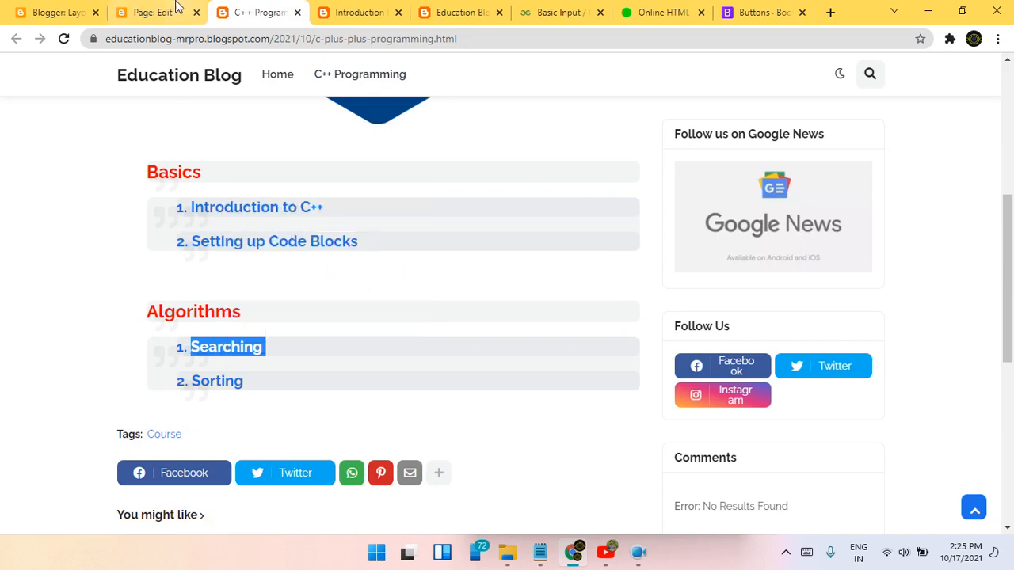
left_click(152, 12)
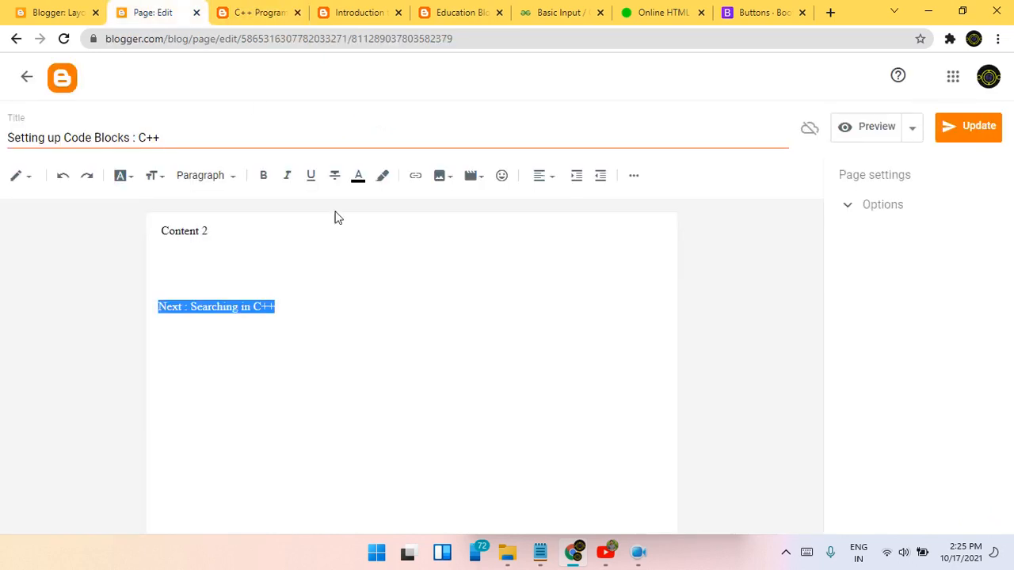
left_click(415, 175)
left_click(433, 282)
key("ctrl+v")
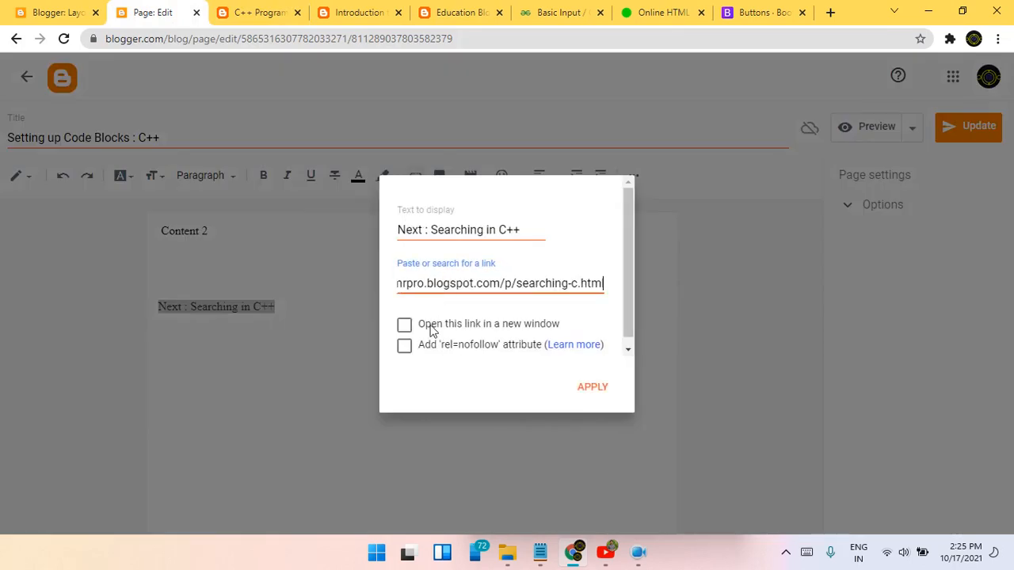
left_click(404, 325)
left_click(593, 387)
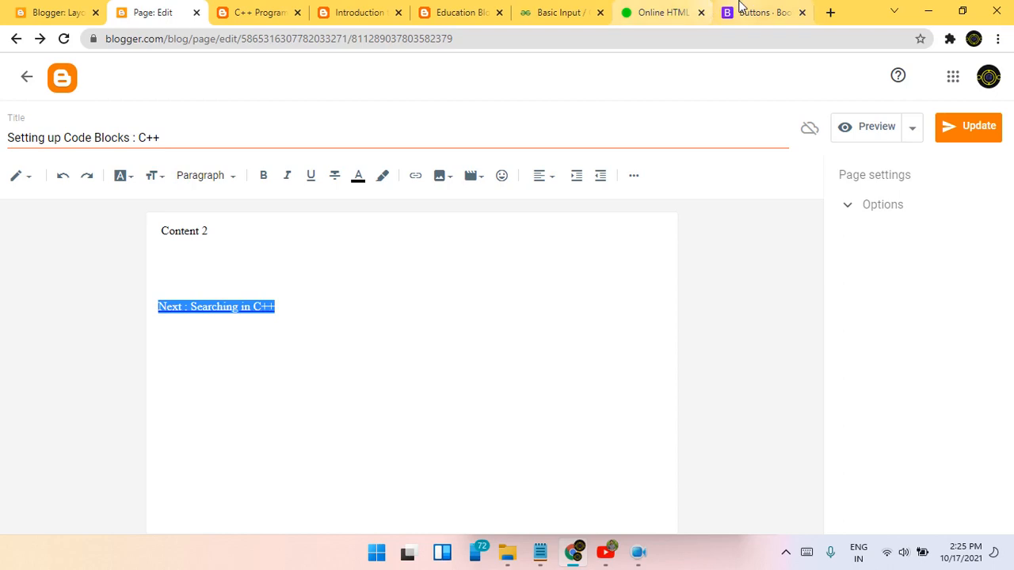
left_click(963, 123)
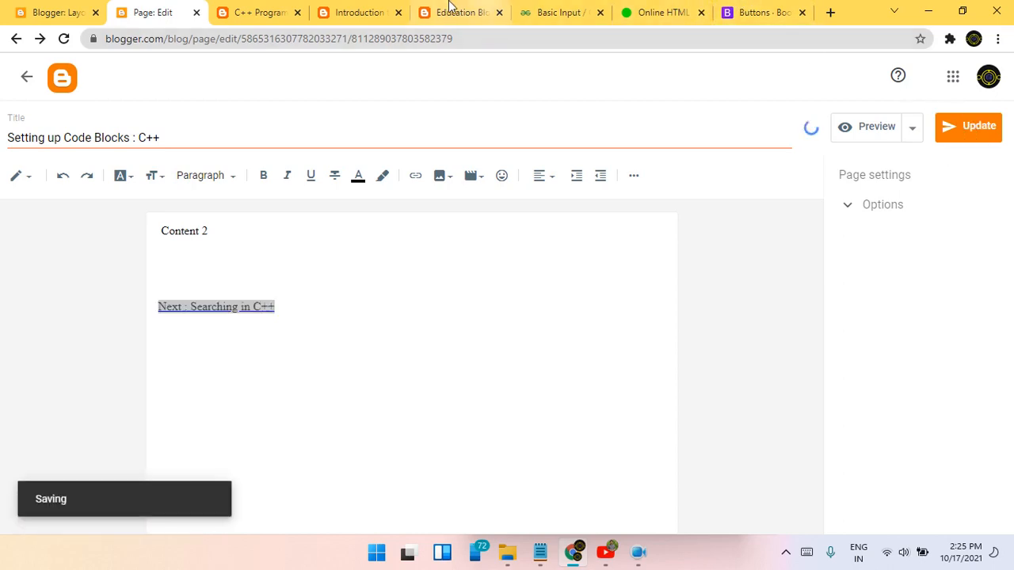
Step: Open the published Setting up Code Blocks page from the C++ Programming post in a new tab and check its Next link
left_click(234, 11)
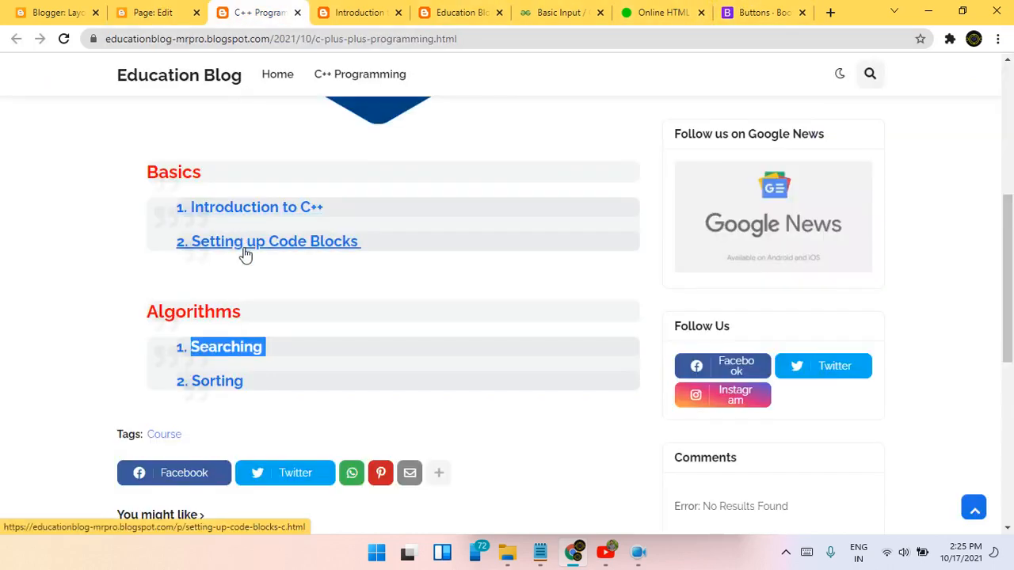
right_click(243, 252)
left_click(269, 259)
left_click(333, 10)
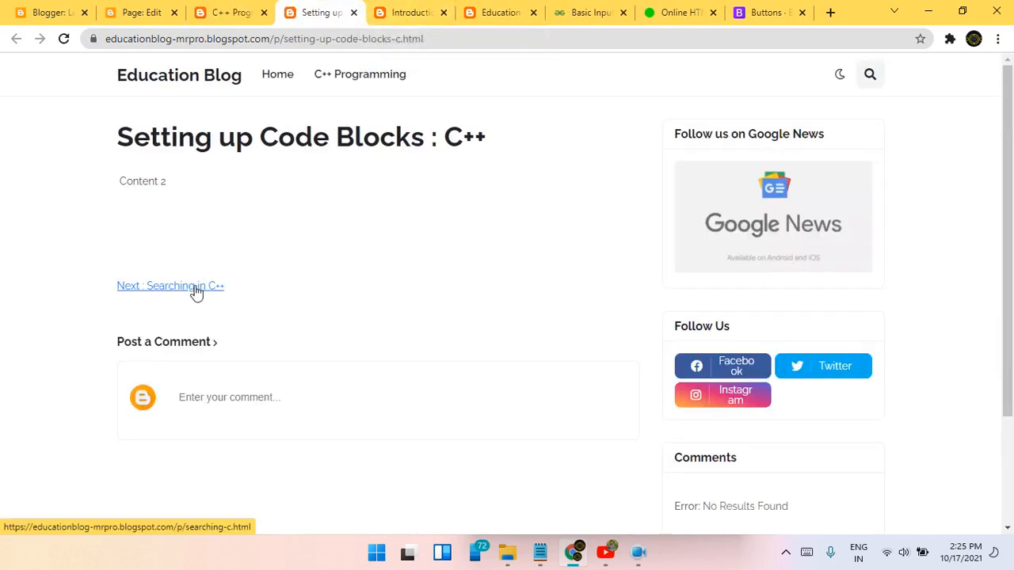
Step: Close the Introduction and Education Blog home page browser tabs and return to the published Setting up Code Blocks page
left_click(444, 13)
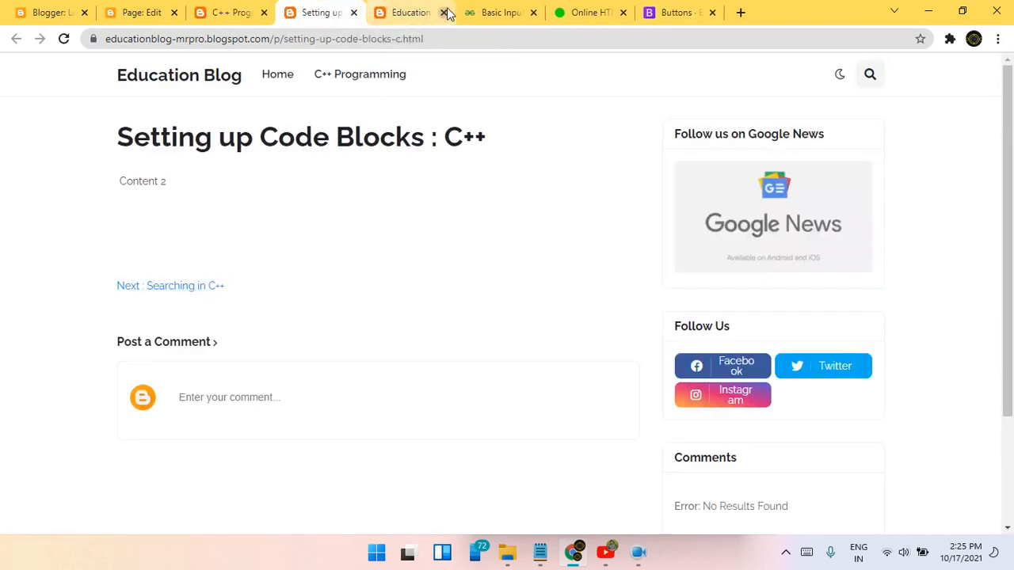
left_click(418, 10)
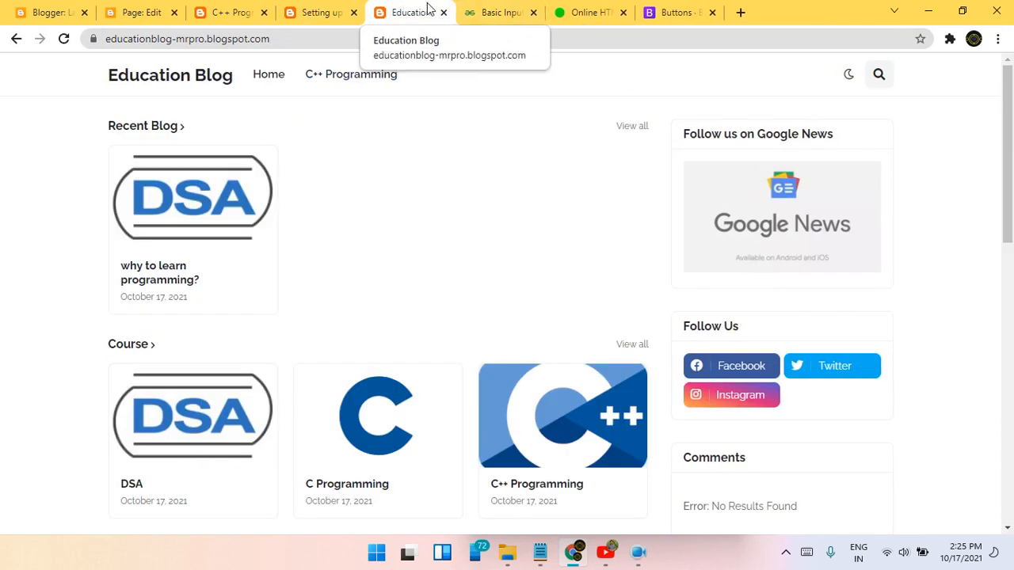
left_click(443, 14)
left_click(244, 10)
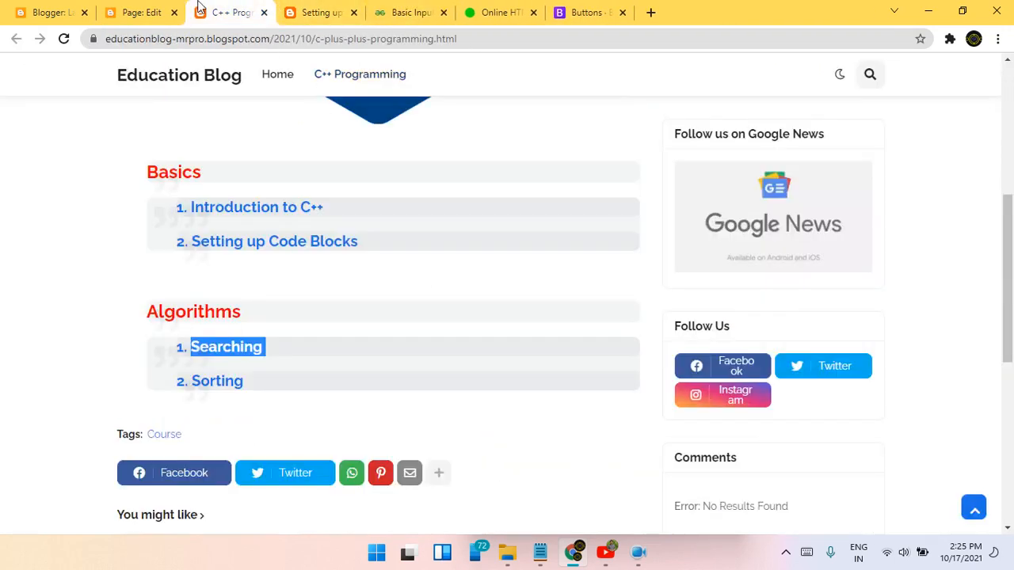
left_click(324, 10)
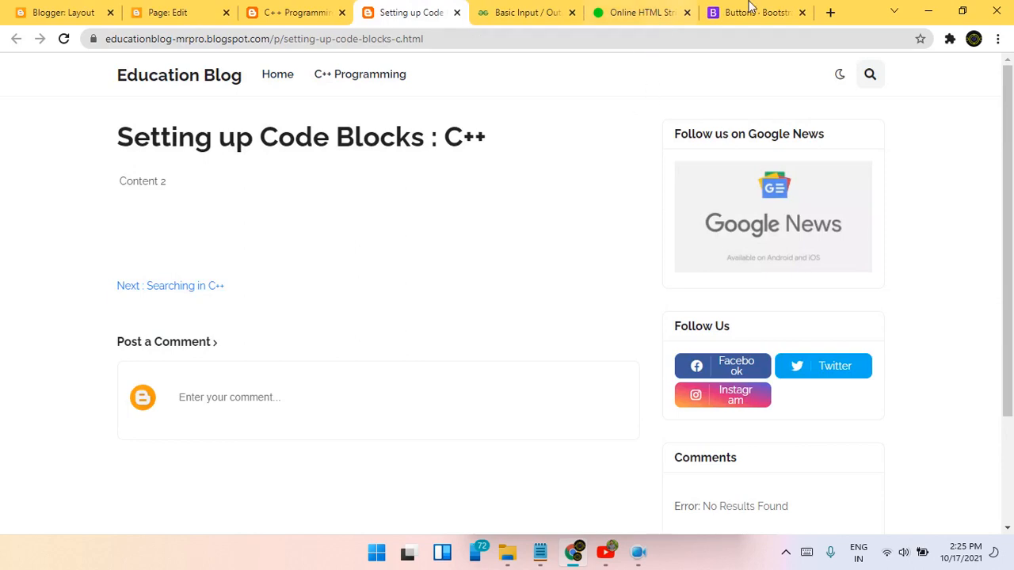
Step: Copy the class="btn btn-outline-primary" attribute from the Primary outline button's code in the Bootstrap docs
left_click(768, 10)
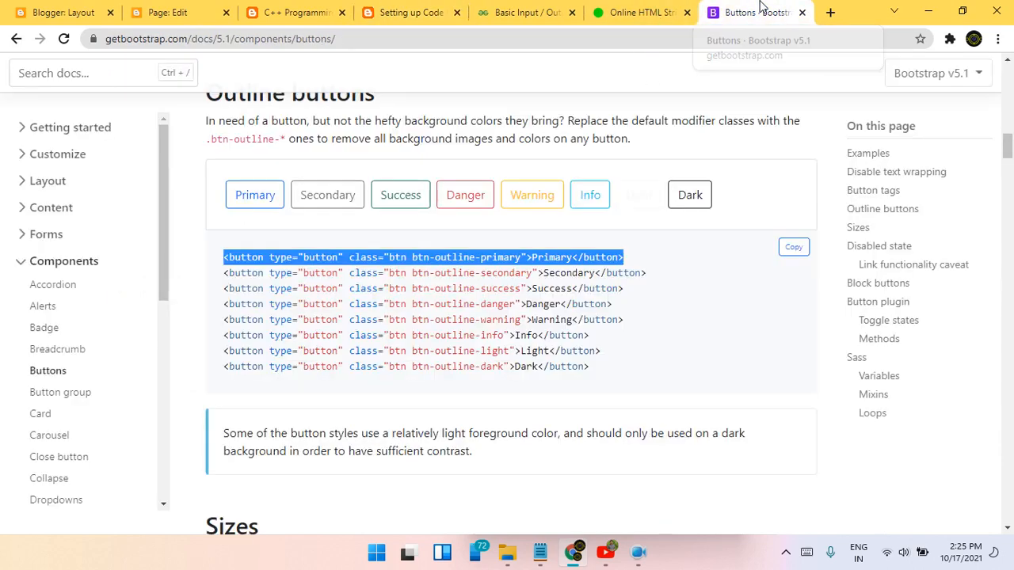
left_click(425, 270)
left_click_drag(350, 268, 533, 264)
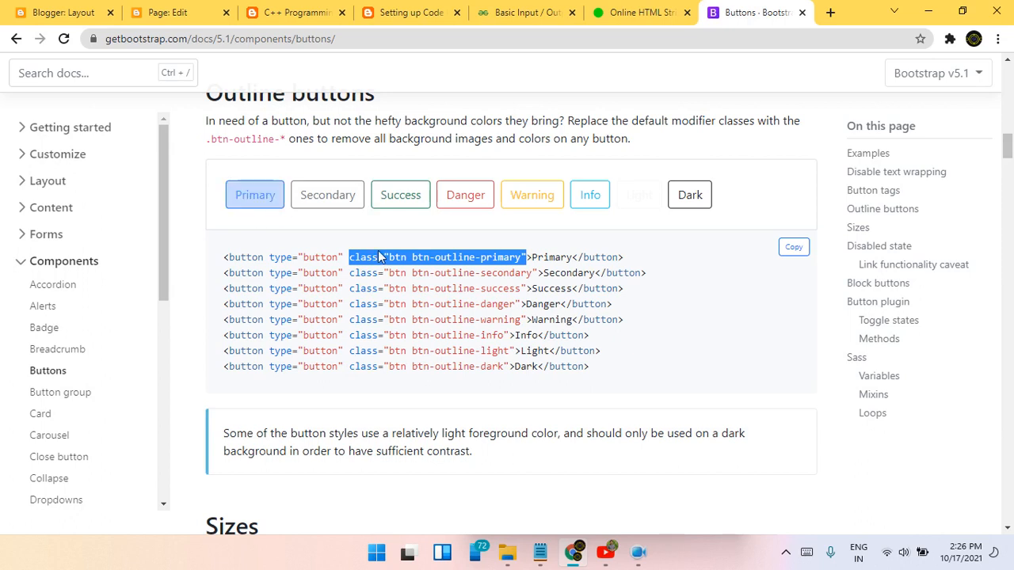
right_click(408, 259)
left_click(422, 266)
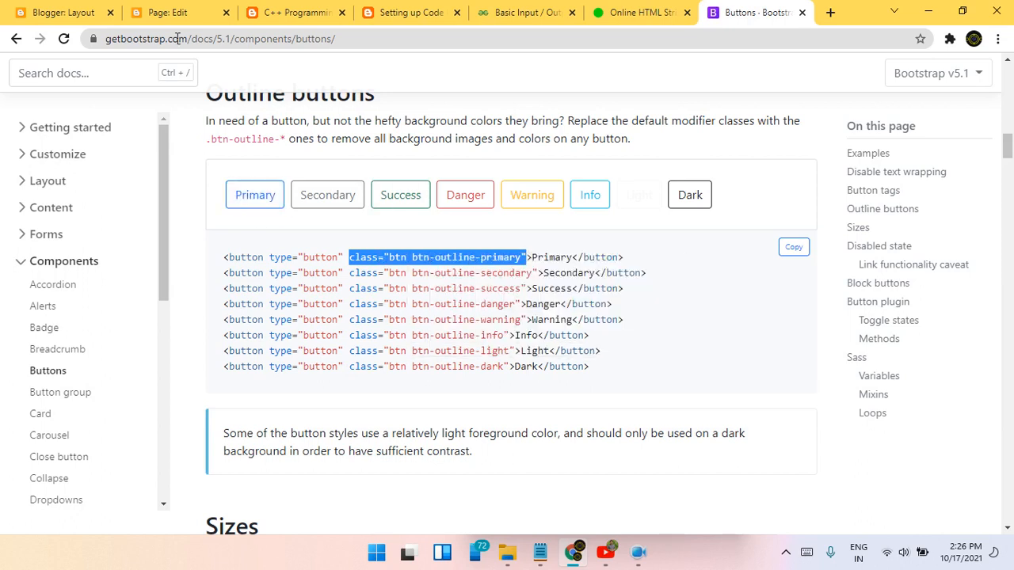
Step: In the HTML view of the Setting up Code Blocks page, insert class="btn btn-outline-primary" before href in the Next link's tag
left_click(2, 6)
left_click(173, 11)
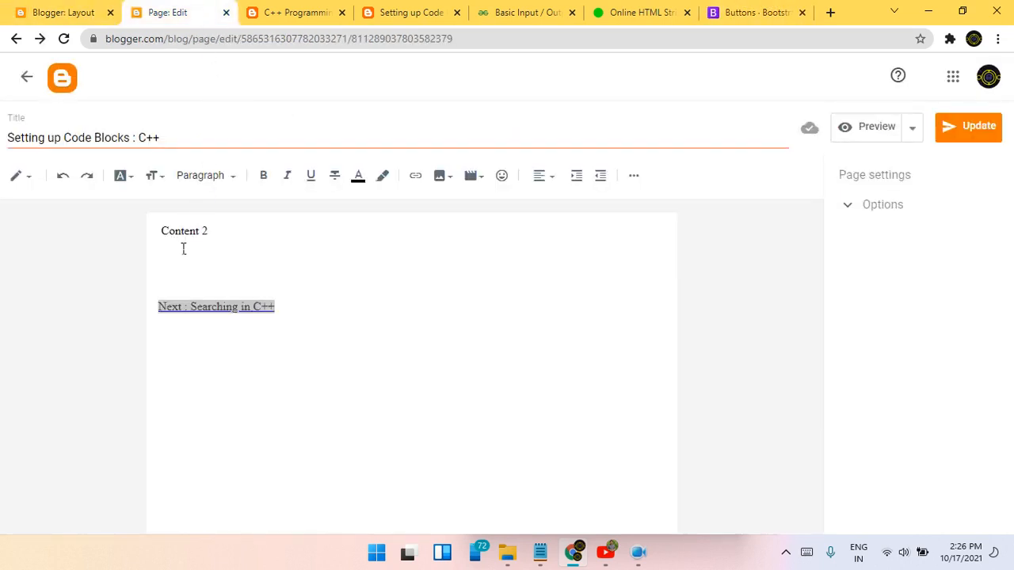
left_click(21, 176)
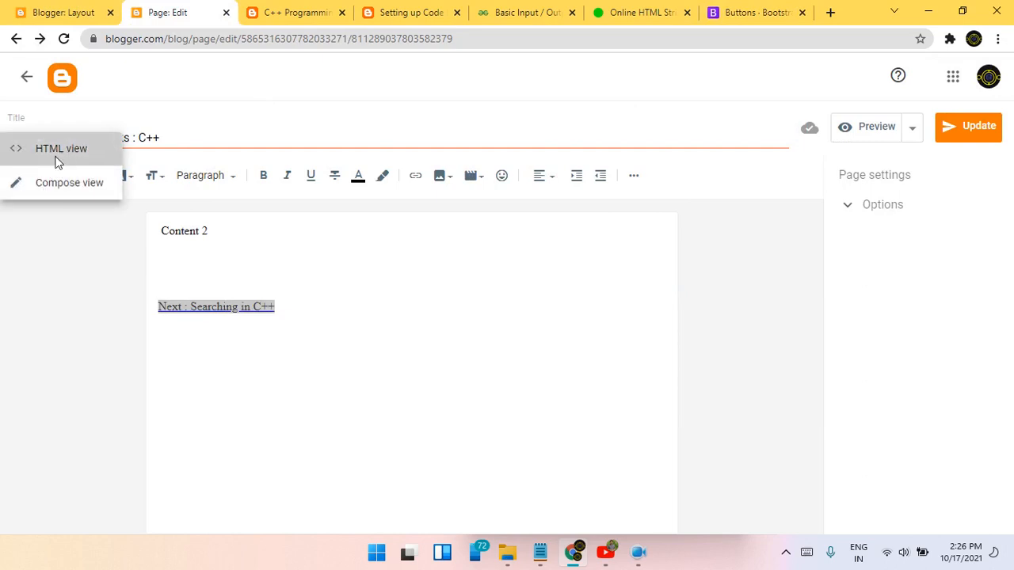
left_click(57, 151)
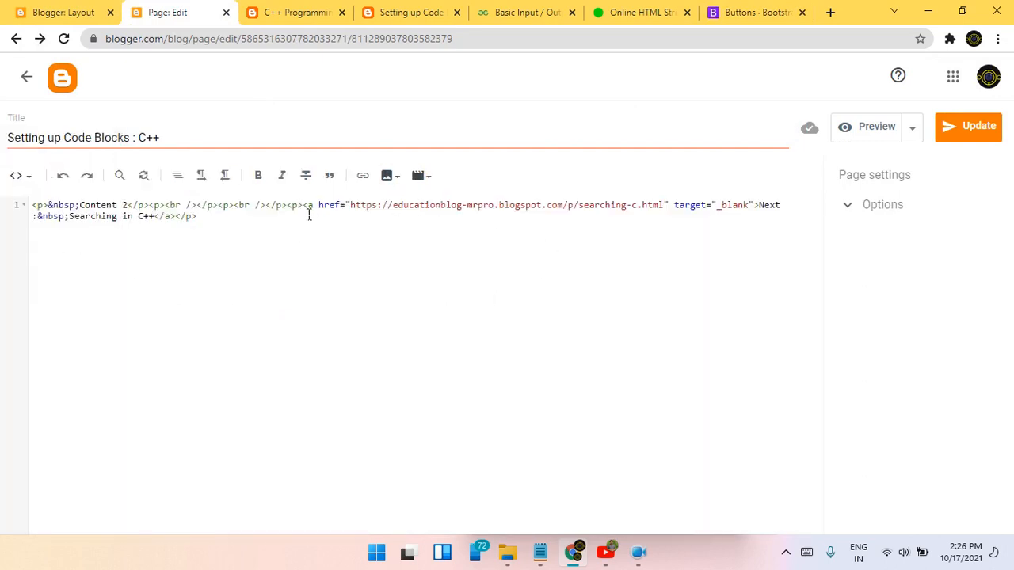
left_click_drag(323, 213, 613, 228)
left_click(338, 210)
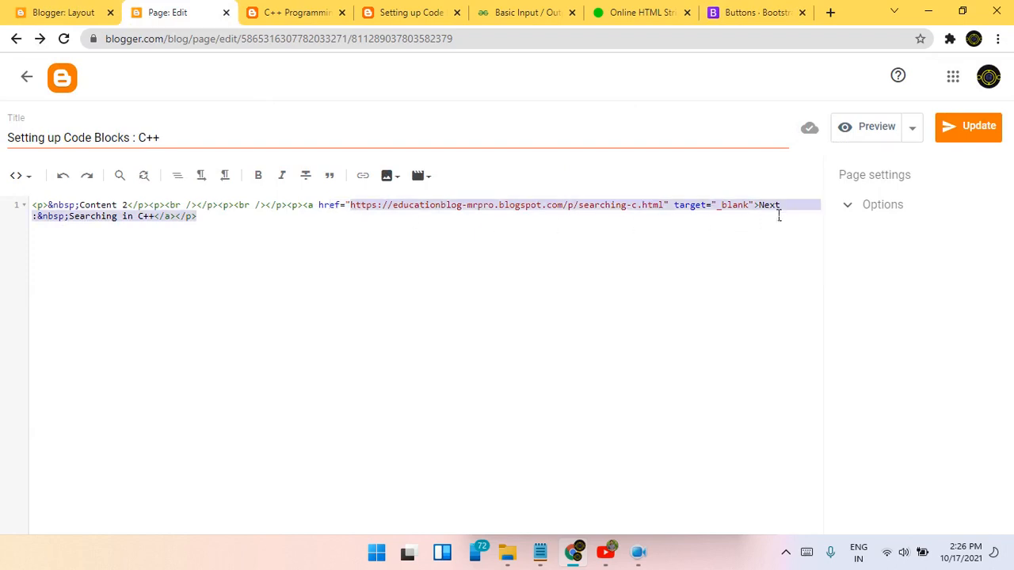
left_click(320, 210)
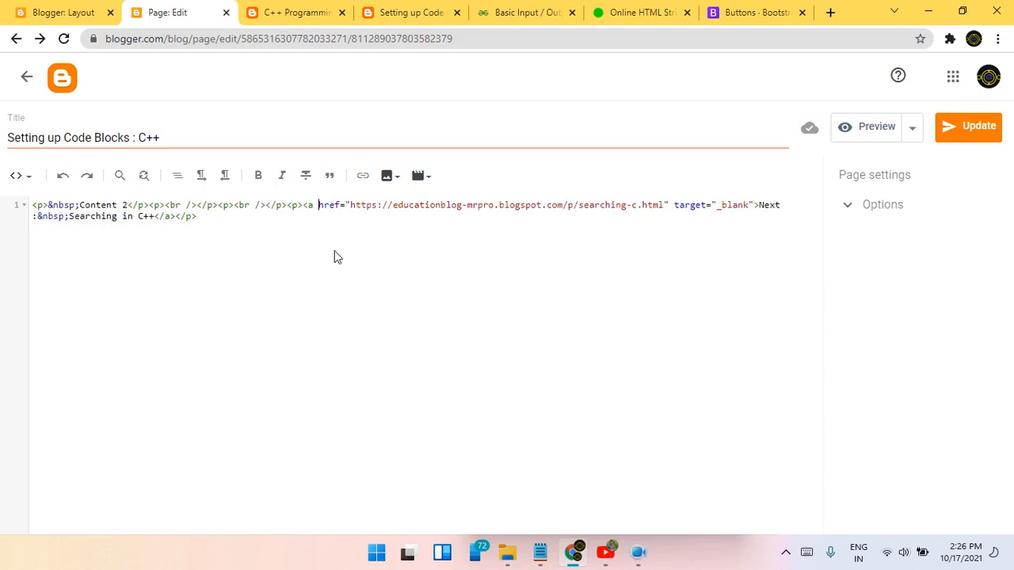
key("ctrl+v")
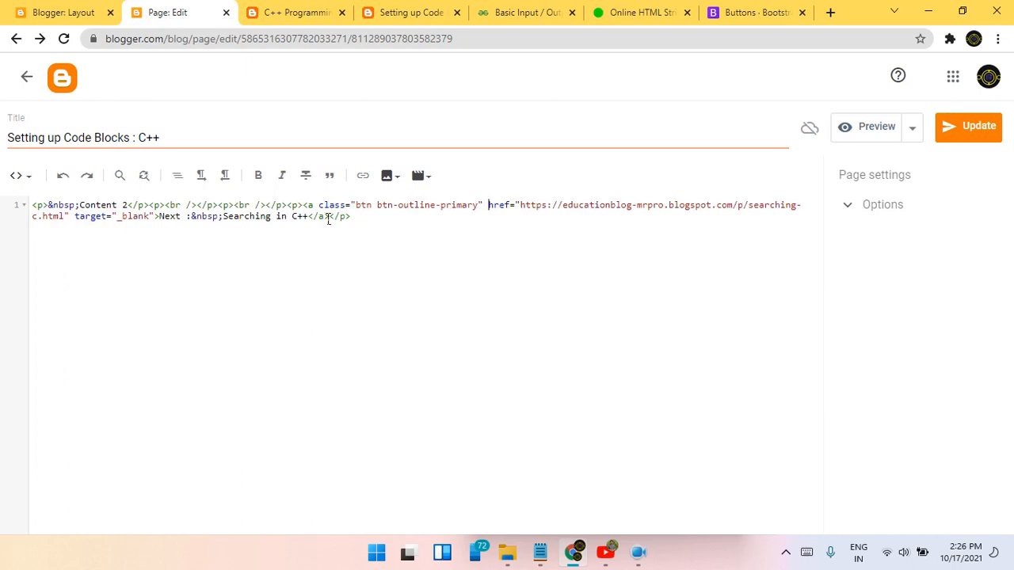
left_click_drag(336, 212, 489, 213)
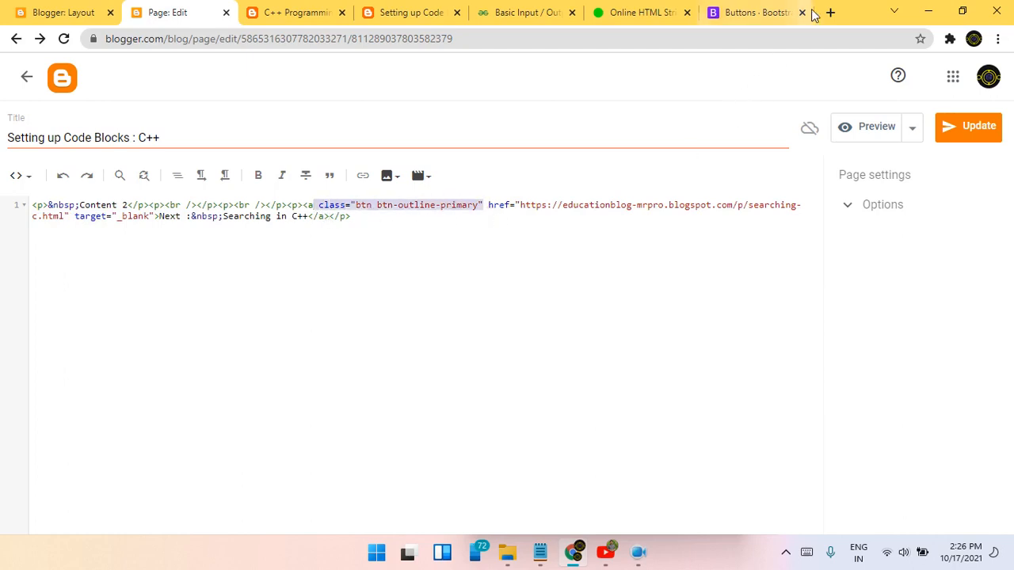
Step: Update the page with the outline button class and reopen the published Setting up Code Blocks page to check its Next button
left_click(951, 125)
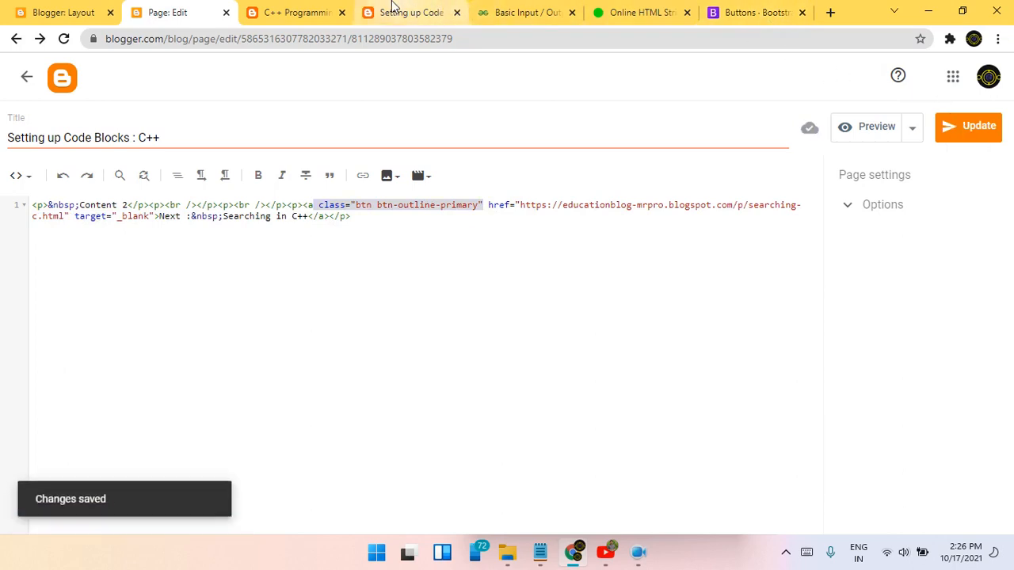
left_click(273, 9)
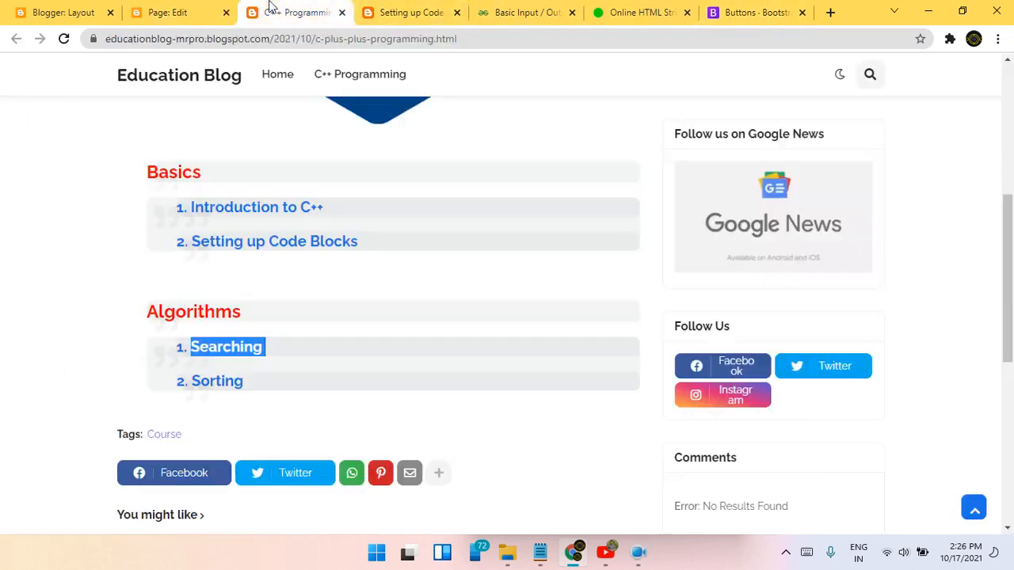
left_click(385, 11)
left_click(305, 9)
left_click(194, 9)
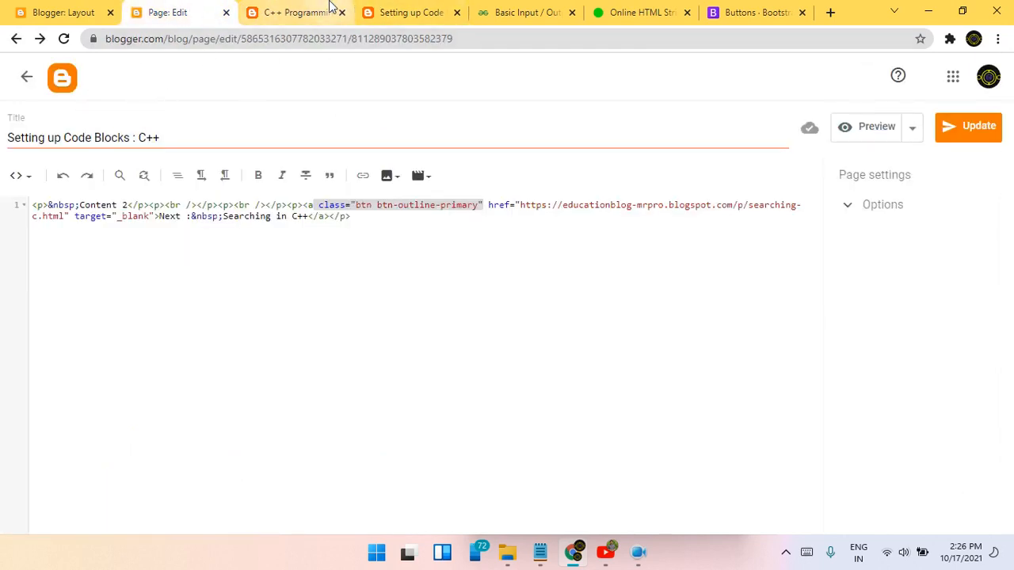
left_click(294, 11)
left_click(250, 256, "ctrl")
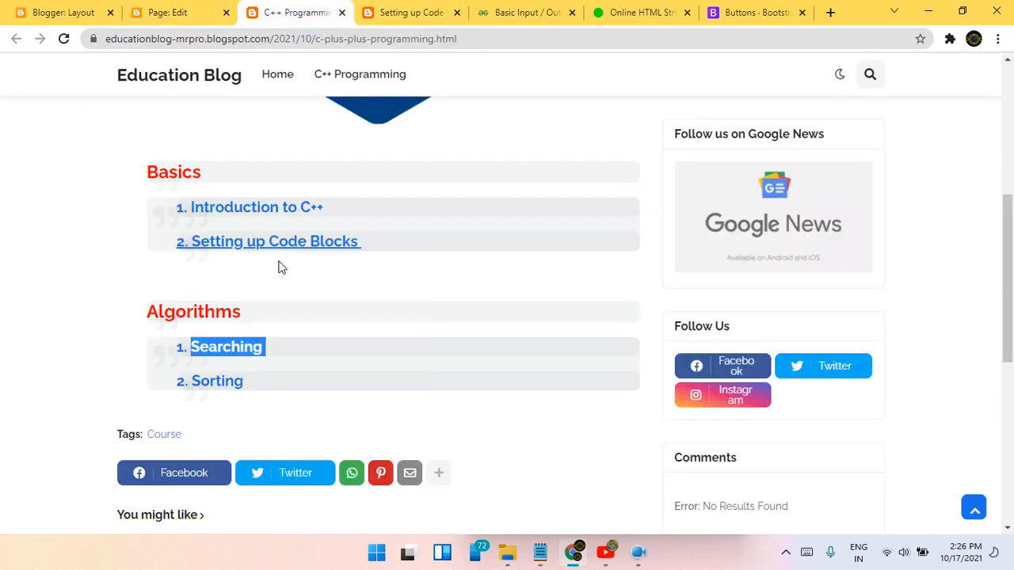
left_click(499, 12)
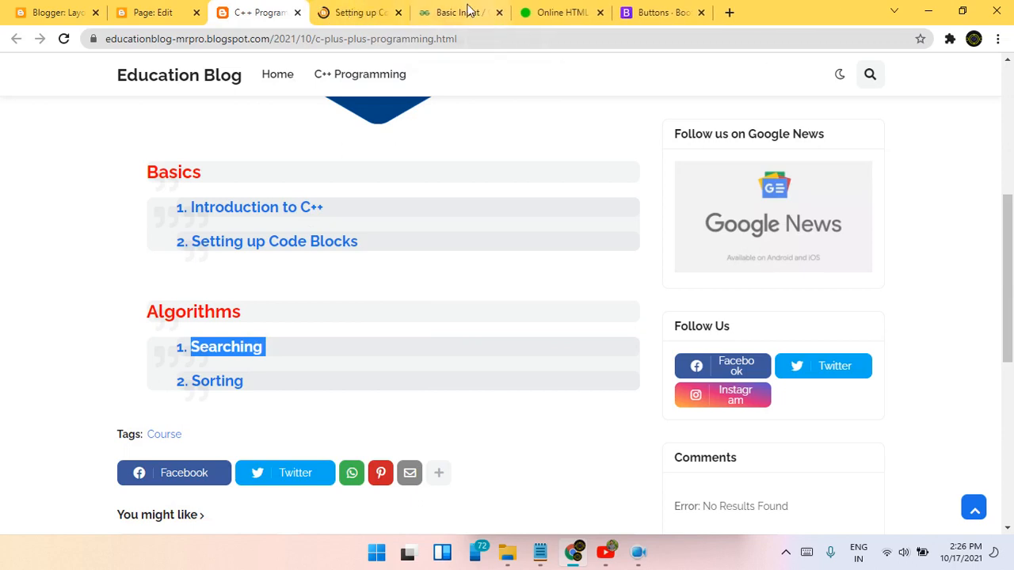
left_click(372, 12)
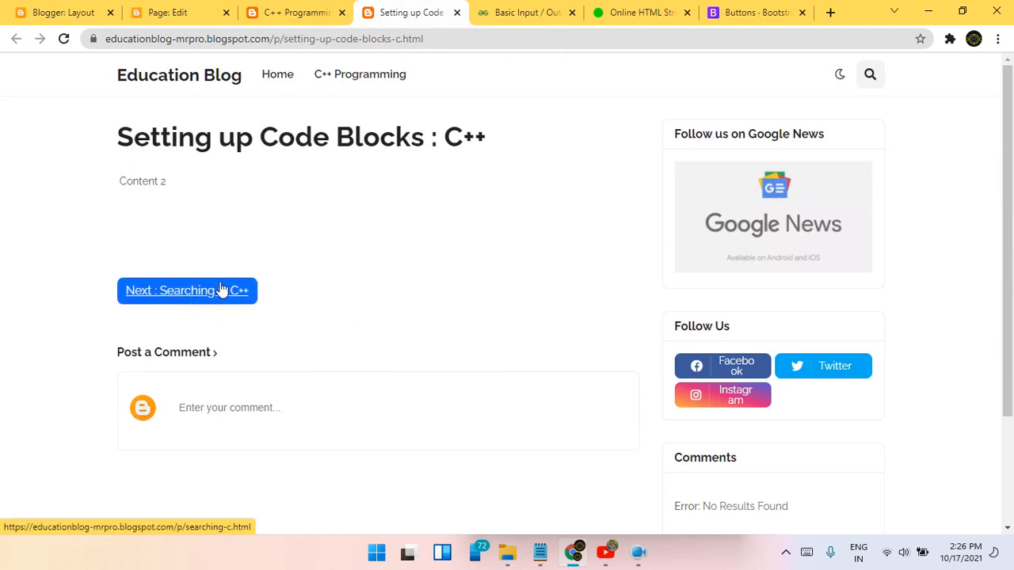
Step: Copy the class value btn btn-primary from the Primary button's code in the Examples section of the Bootstrap Buttons docs
left_click(723, 16)
scroll(574, 280, "up", 10)
scroll(570, 277, "down", 2)
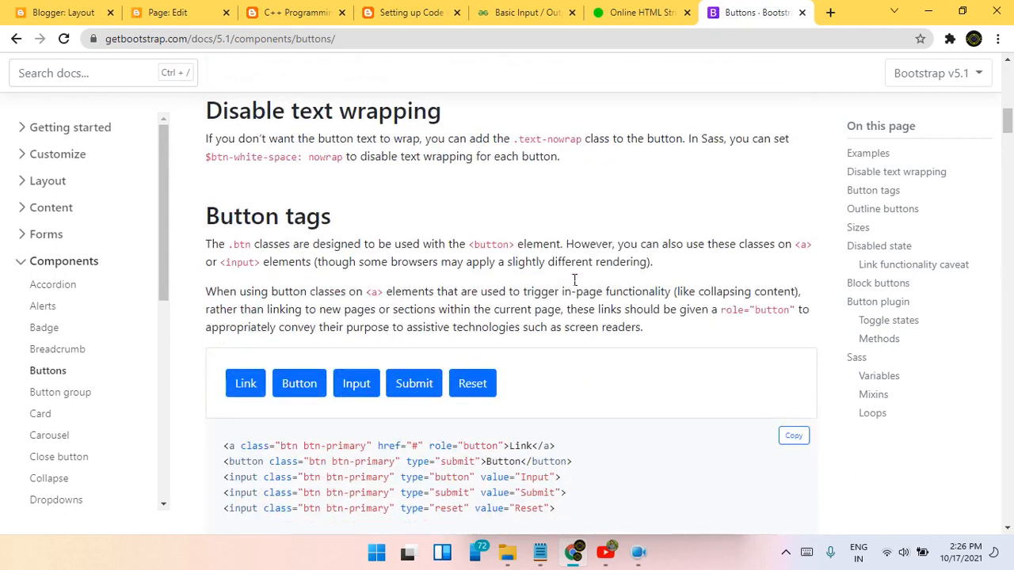
scroll(568, 272, "up", 8)
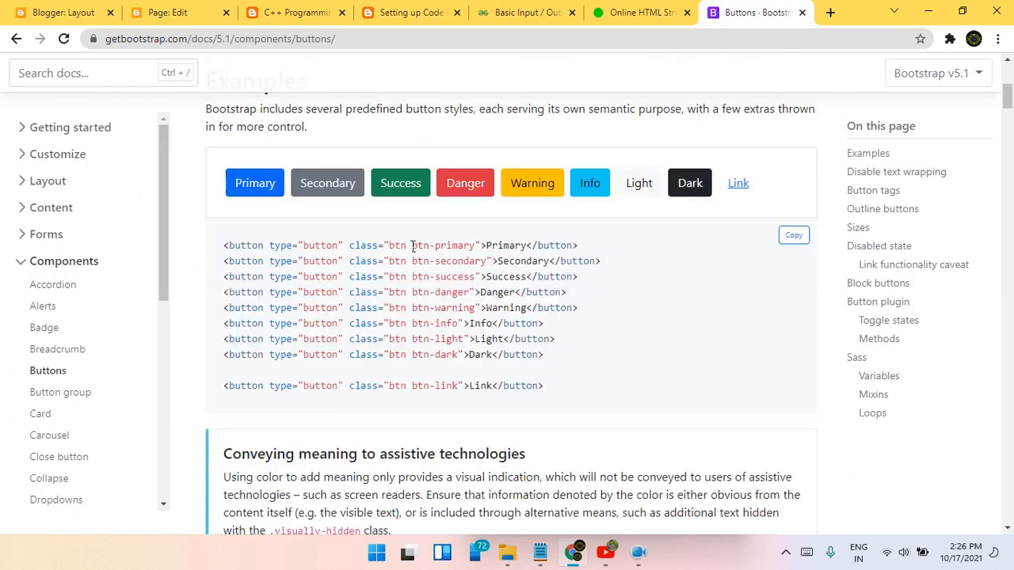
left_click_drag(390, 251, 485, 255)
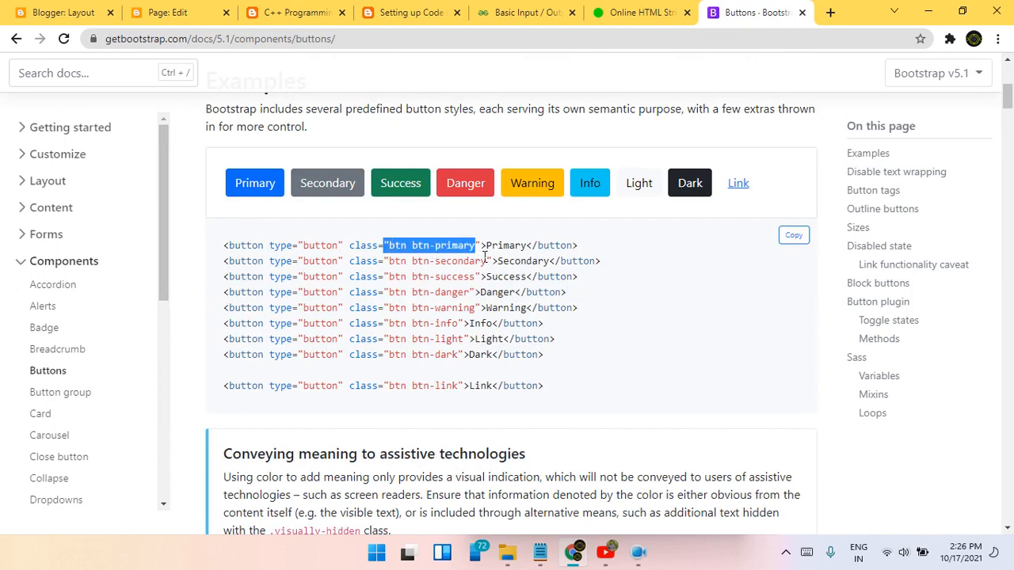
left_click(485, 255)
left_click_drag(385, 252, 481, 250)
key("ctrl+c")
left_click(441, 254)
Step: Replace the Next link's class value with btn btn-primary in the Setting up Code Blocks page's HTML and update the page
left_click(277, 10)
left_click(177, 8)
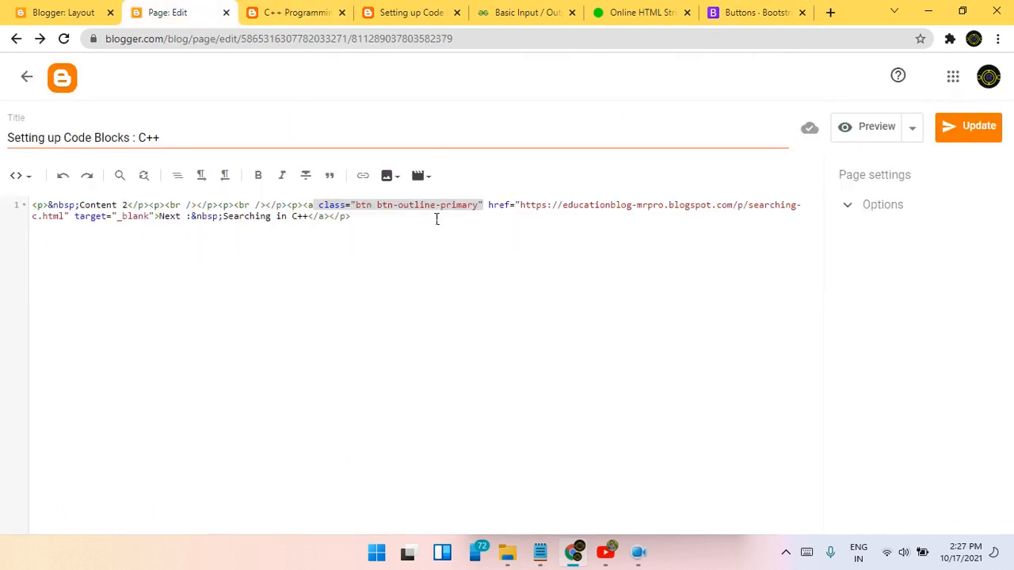
left_click(377, 207)
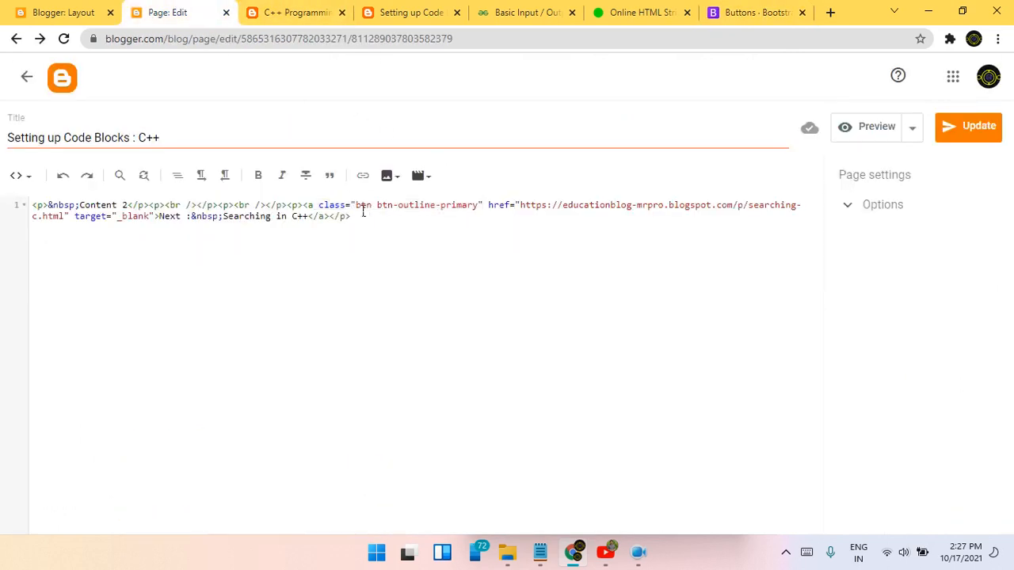
left_click_drag(356, 208, 485, 209)
key("ctrl+v")
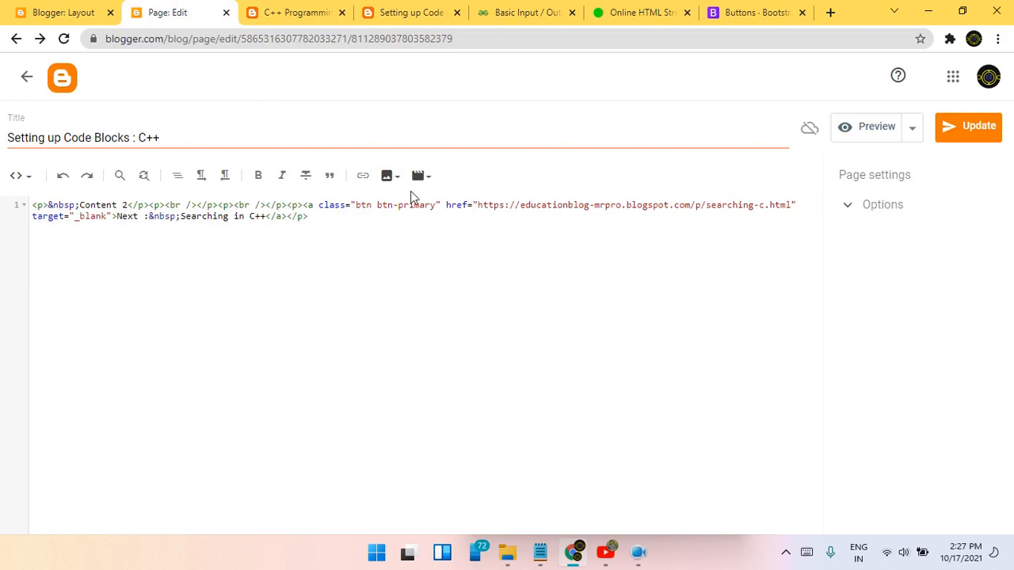
left_click(962, 126)
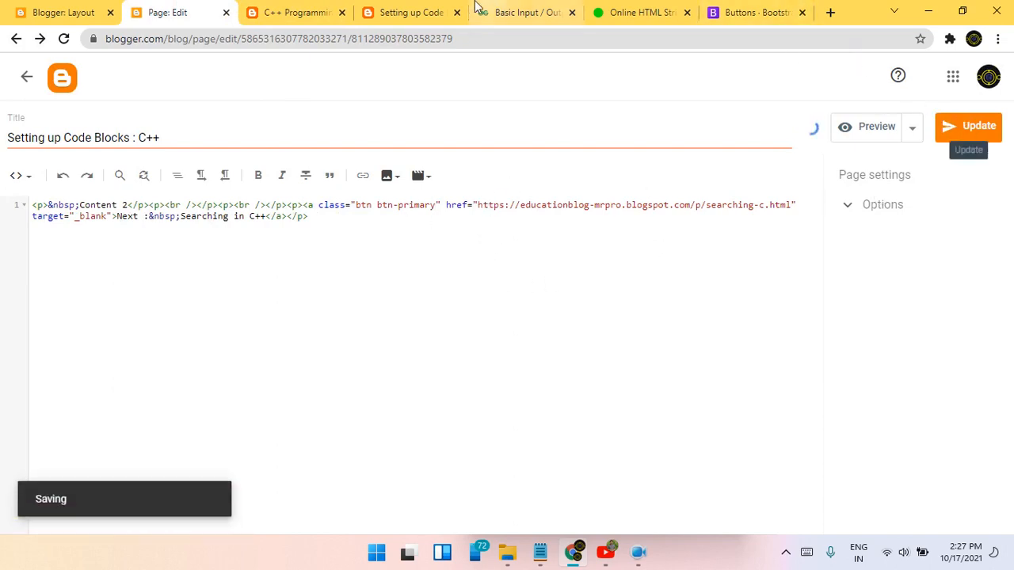
Step: Reload the published Setting up Code Blocks page and compare its Next button with the Primary button in the Bootstrap docs and the page's HTML
left_click(410, 12)
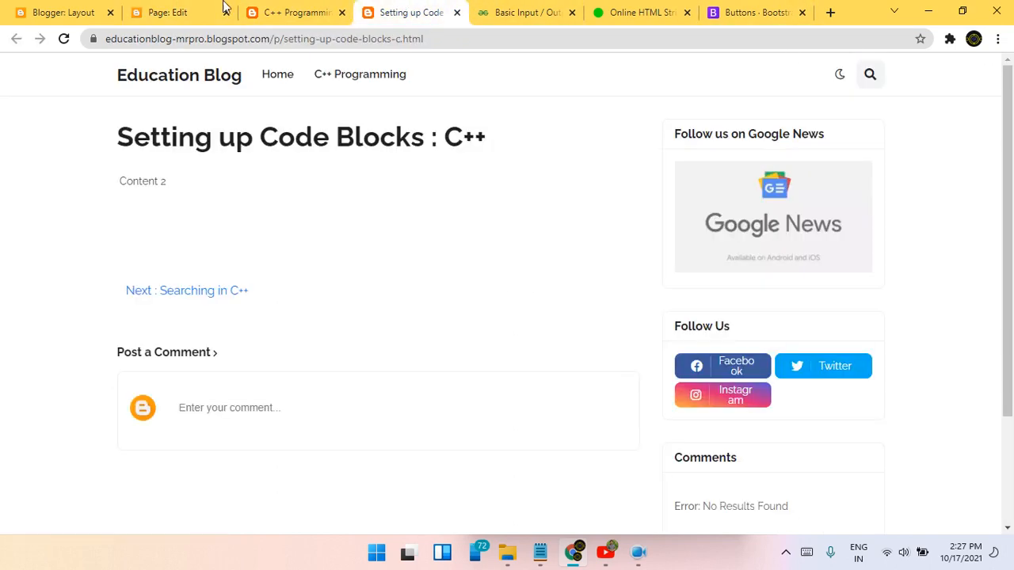
left_click(65, 39)
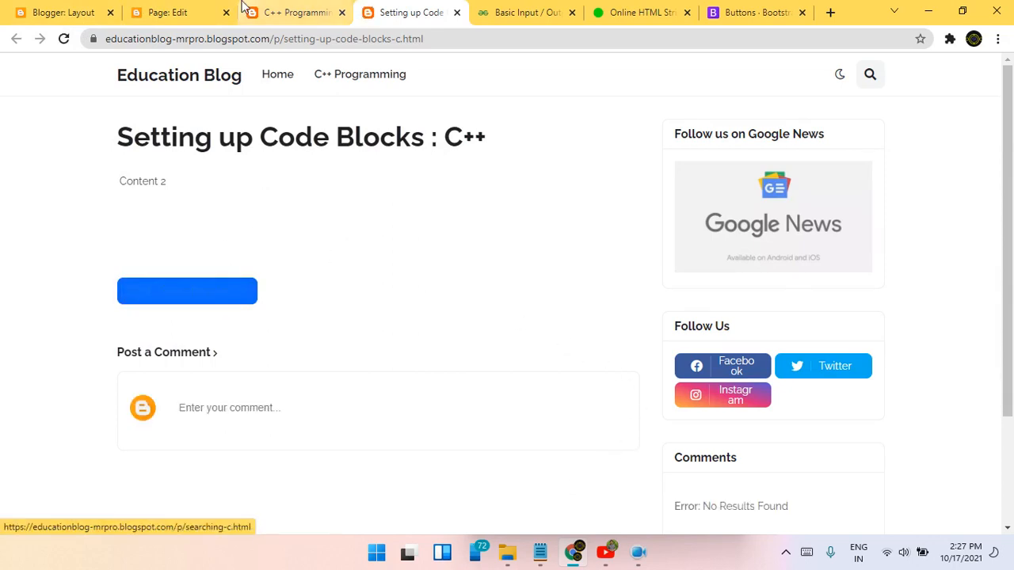
left_click(790, 8)
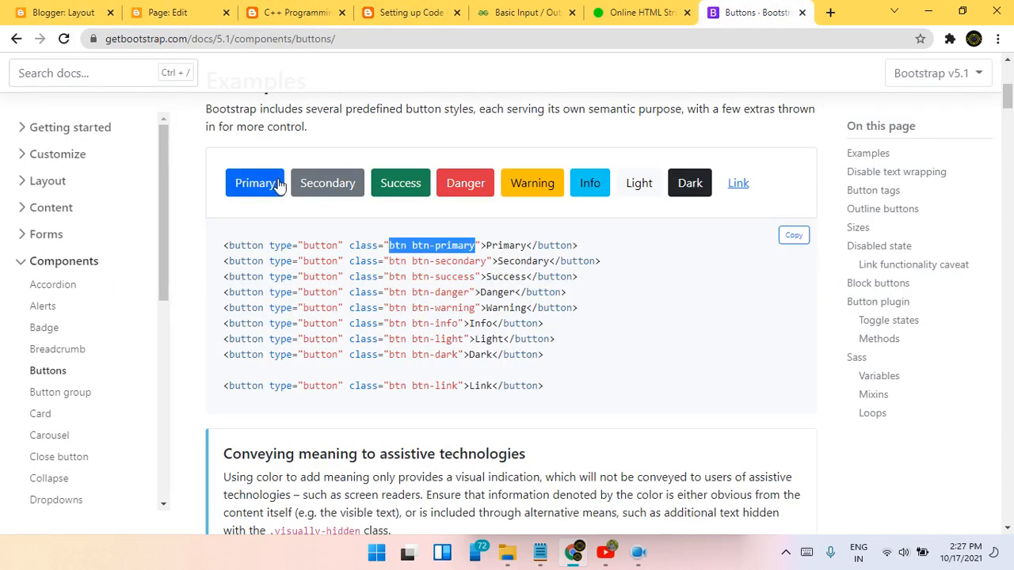
left_click(176, 10)
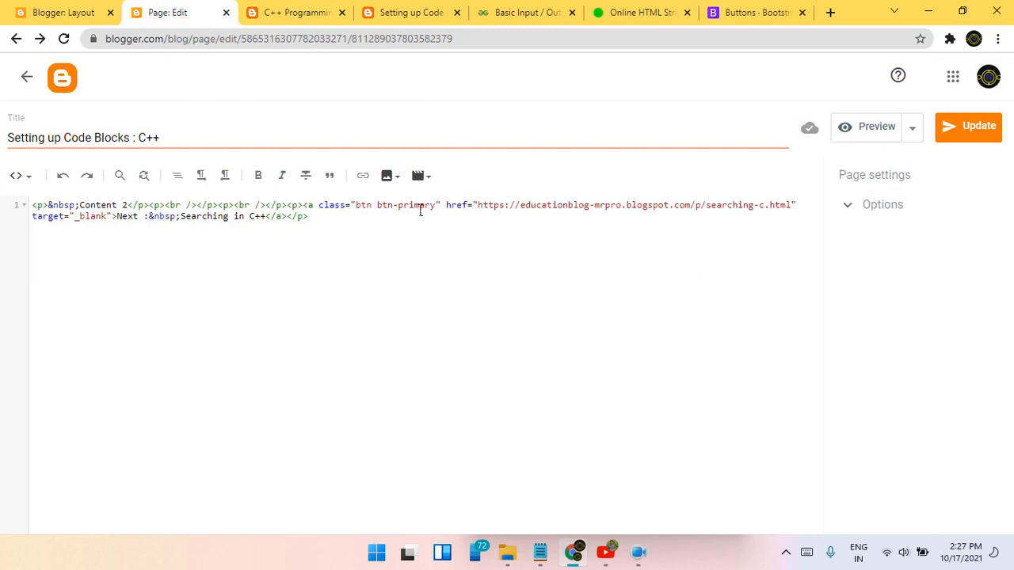
left_click(752, 12)
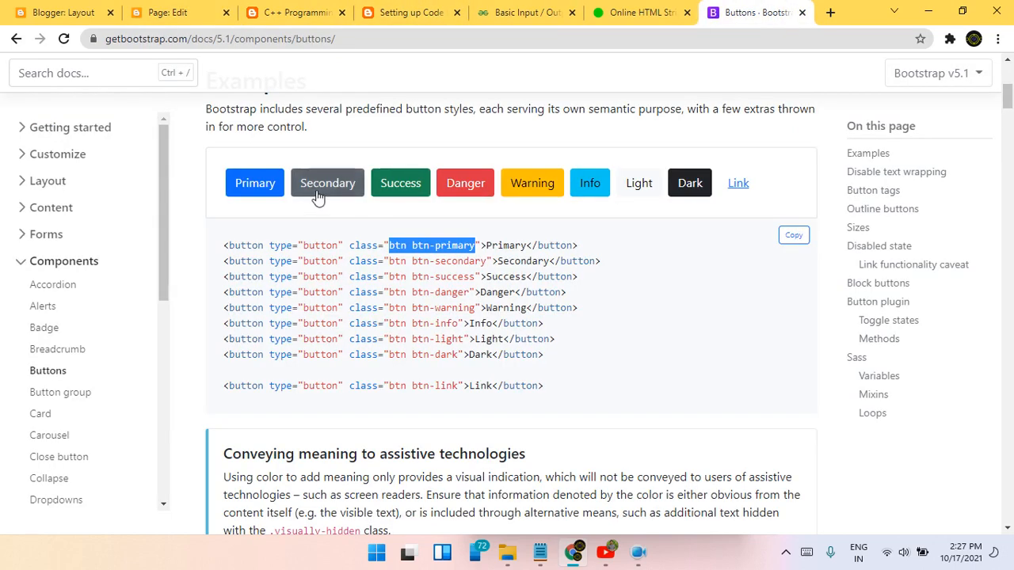
scroll(407, 113, "up", 3)
left_click(269, 8)
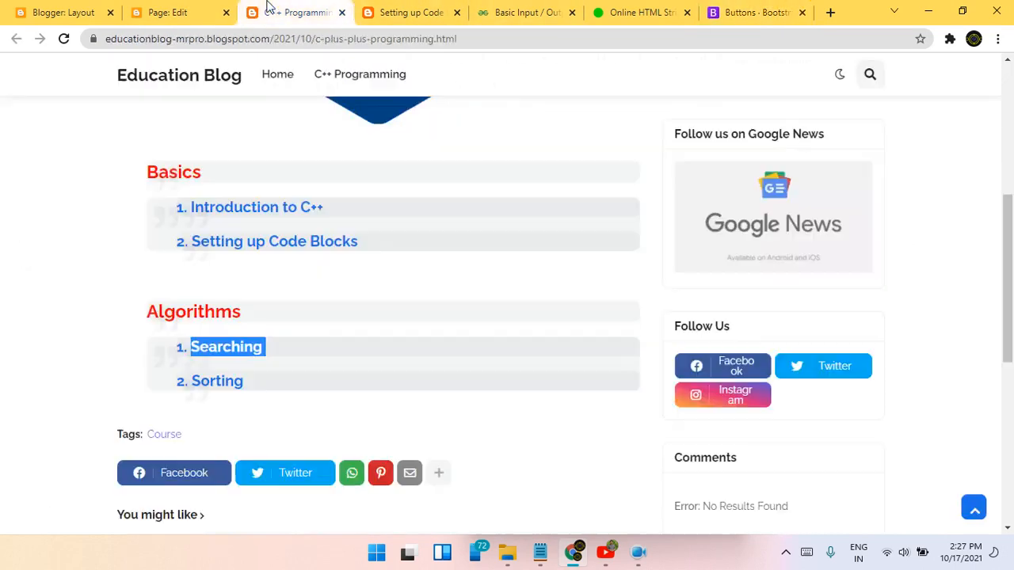
left_click(359, 21)
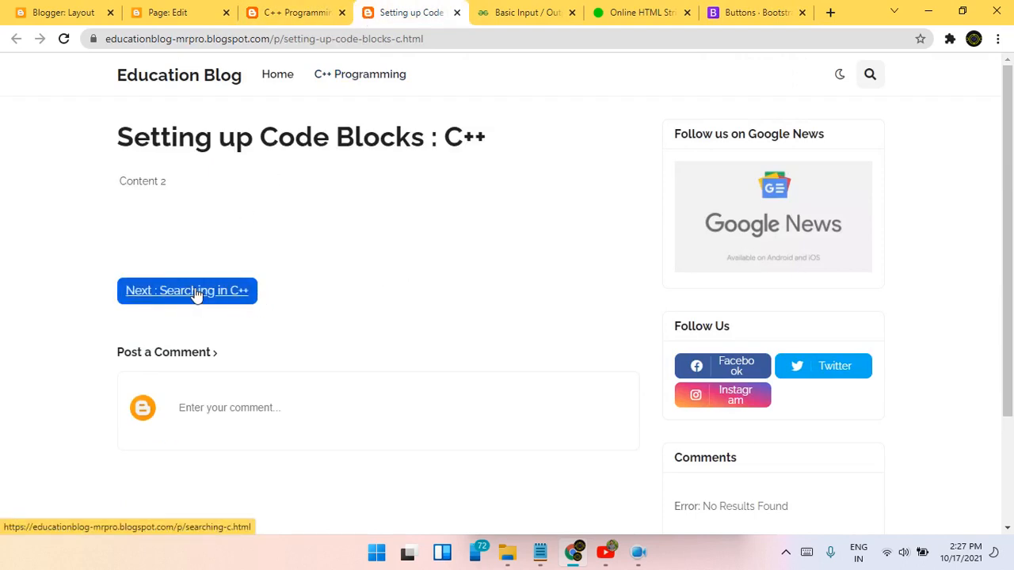
Step: In the page editor's Compose view, set the Next : Searching in C++ link's text colour to white and update the page
left_click(63, 12)
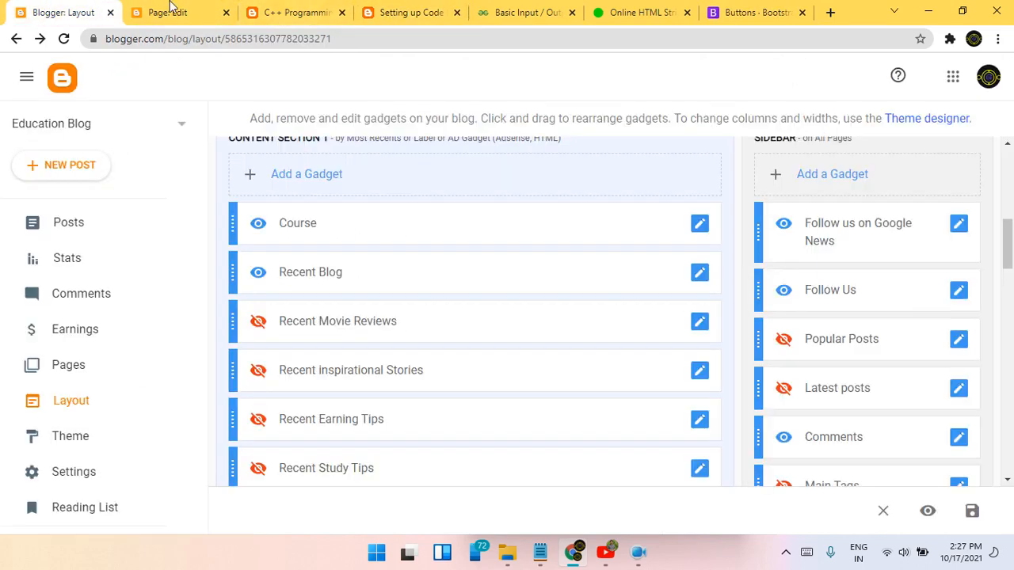
left_click(171, 11)
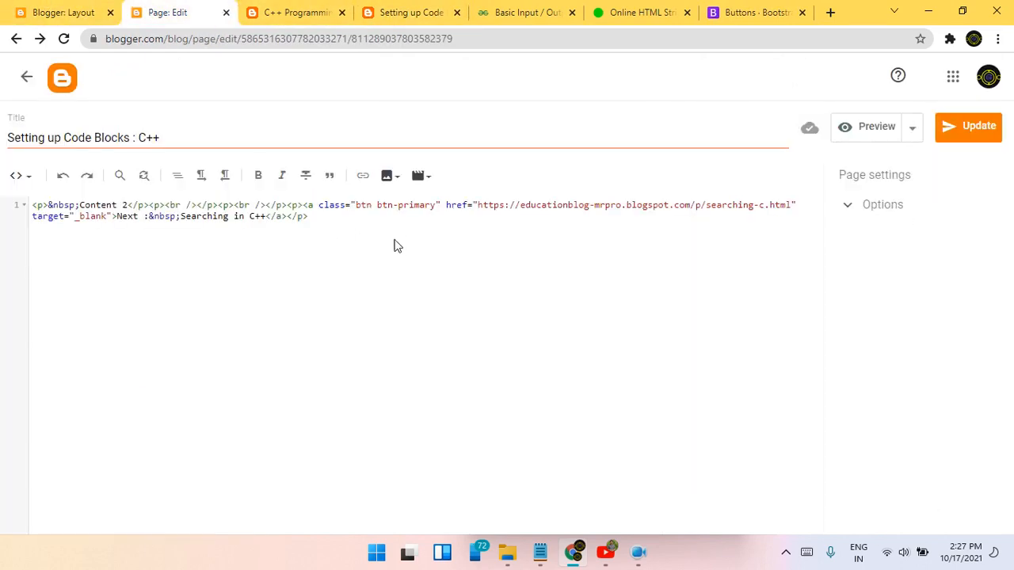
left_click(24, 176)
left_click(63, 222)
left_click_drag(309, 306, 158, 309)
left_click(361, 180)
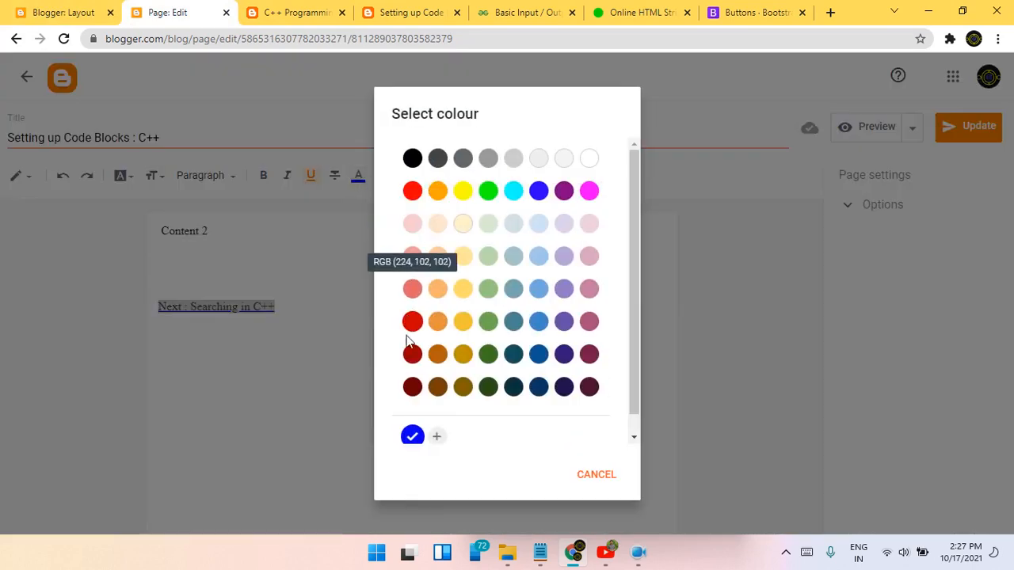
left_click(589, 159)
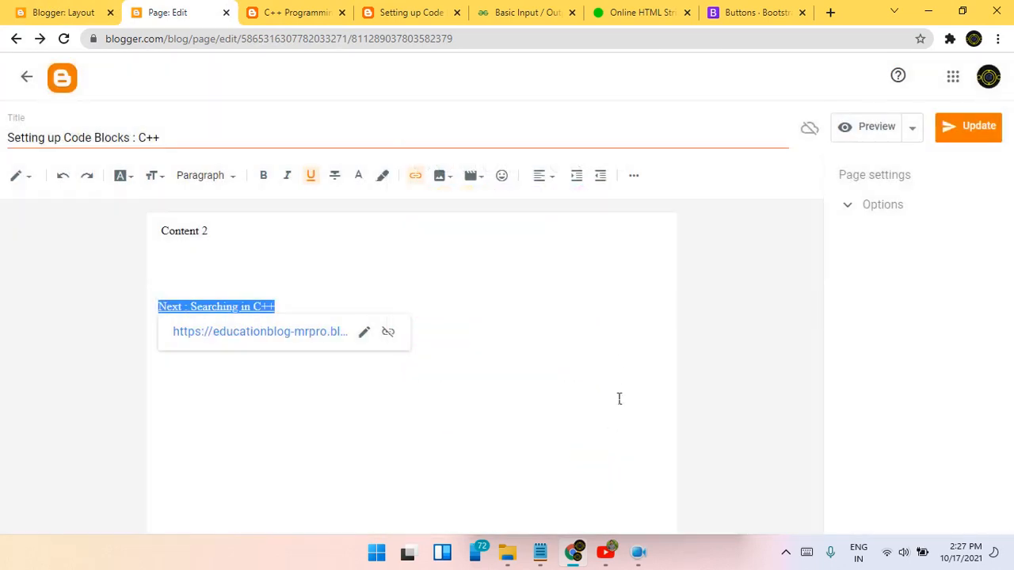
left_click(993, 131)
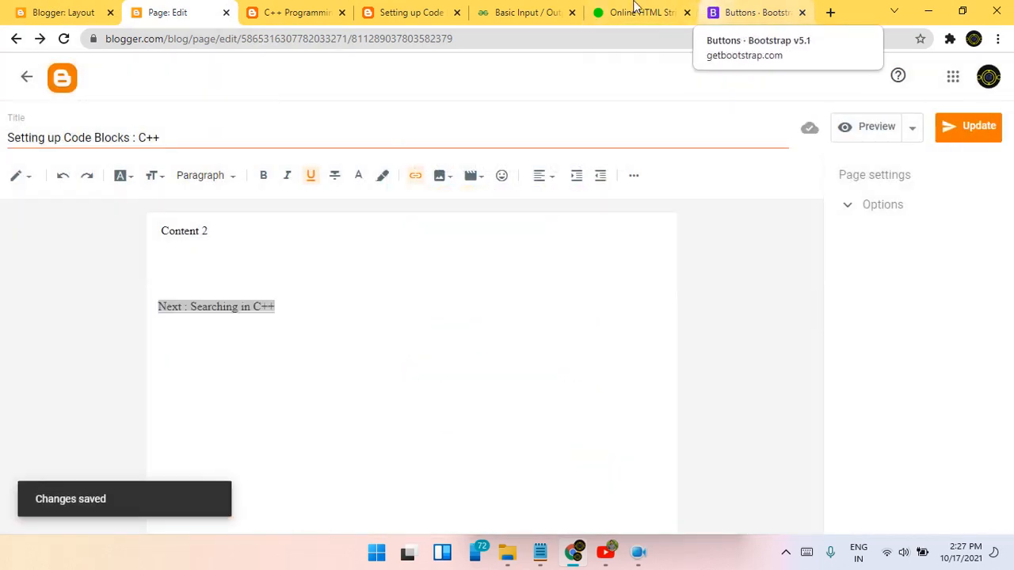
Step: Reload the published Setting up Code Blocks page to check the Next button's text colour
left_click(274, 9)
left_click(400, 12)
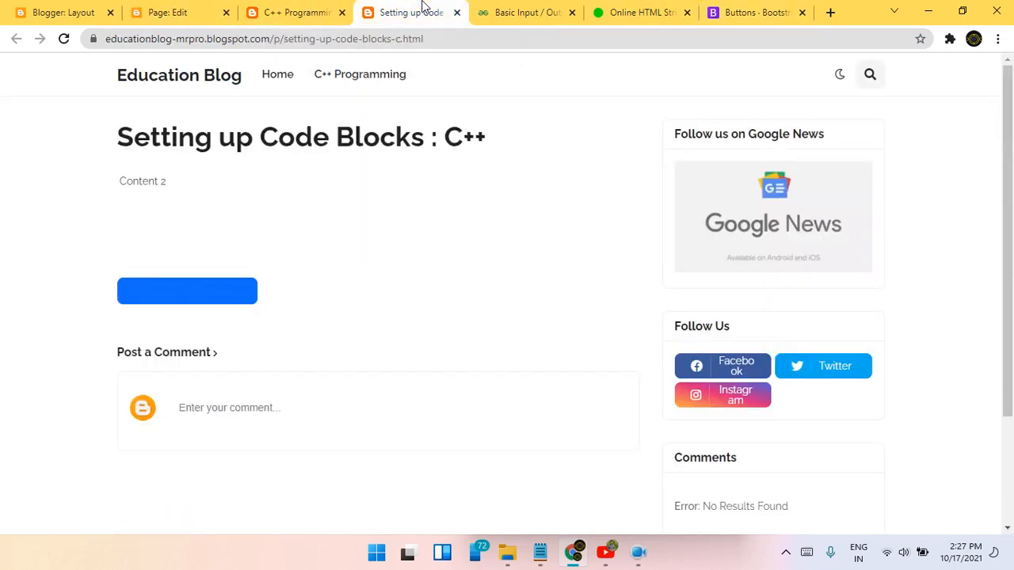
left_click(68, 41)
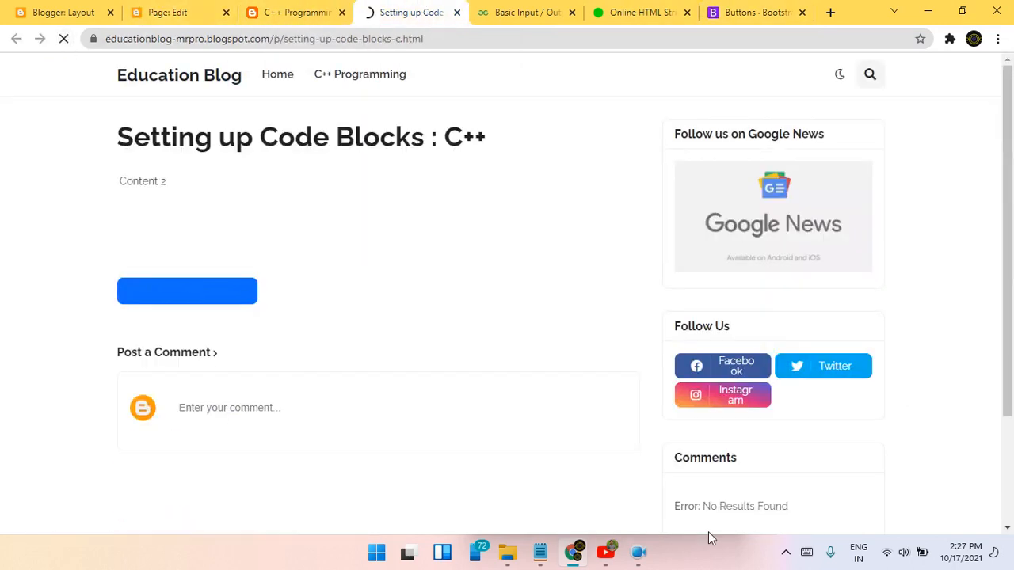
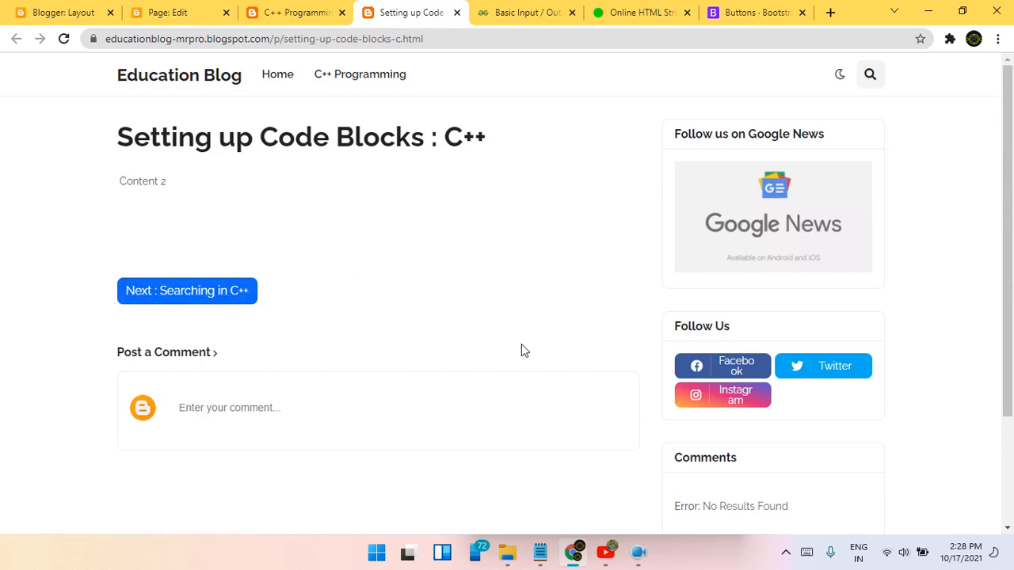
Step: Look up the large button size class btn-lg in the Sizes section of the Bootstrap Buttons docs
left_click(753, 13)
scroll(756, 143, "down", 15)
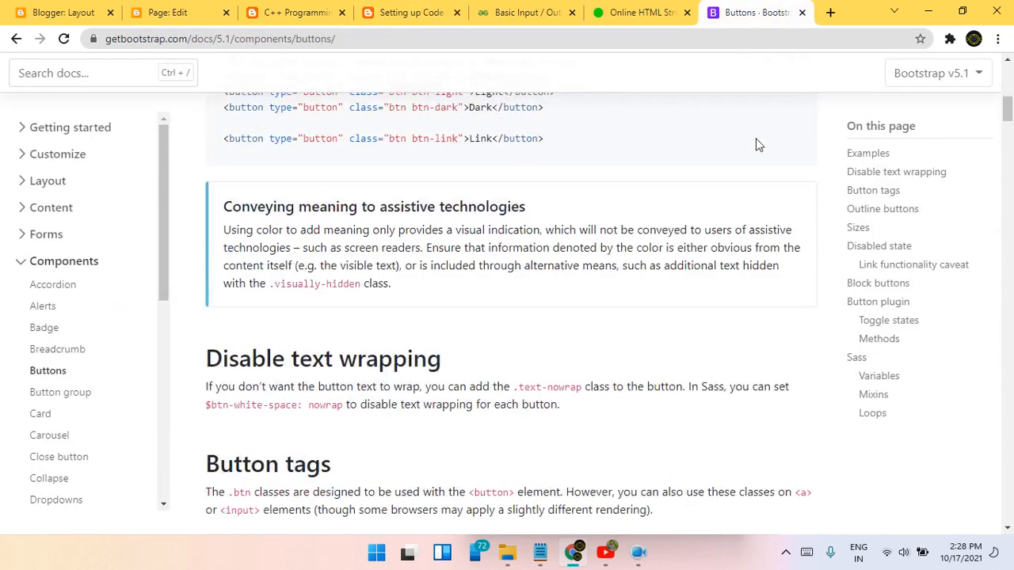
scroll(433, 304, "up", 4)
scroll(433, 308, "down", 9)
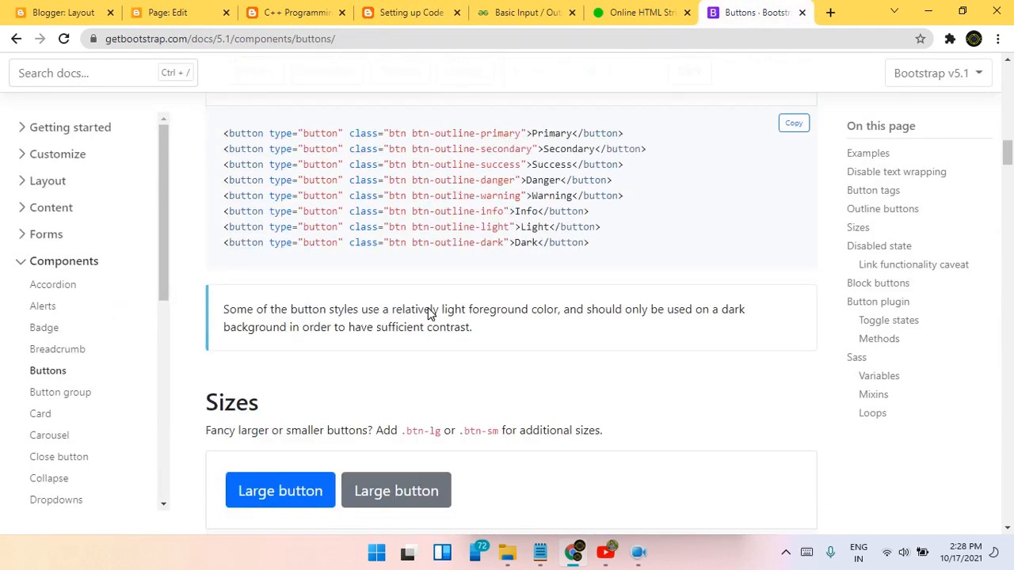
scroll(431, 312, "up", 3)
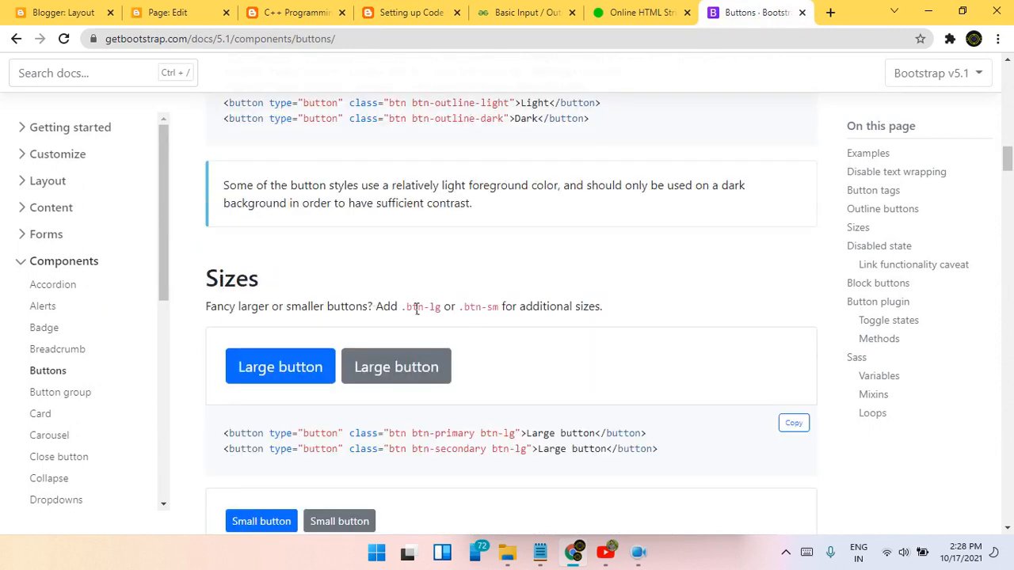
left_click_drag(403, 311, 446, 312)
left_click(448, 314)
left_click_drag(507, 439, 527, 439)
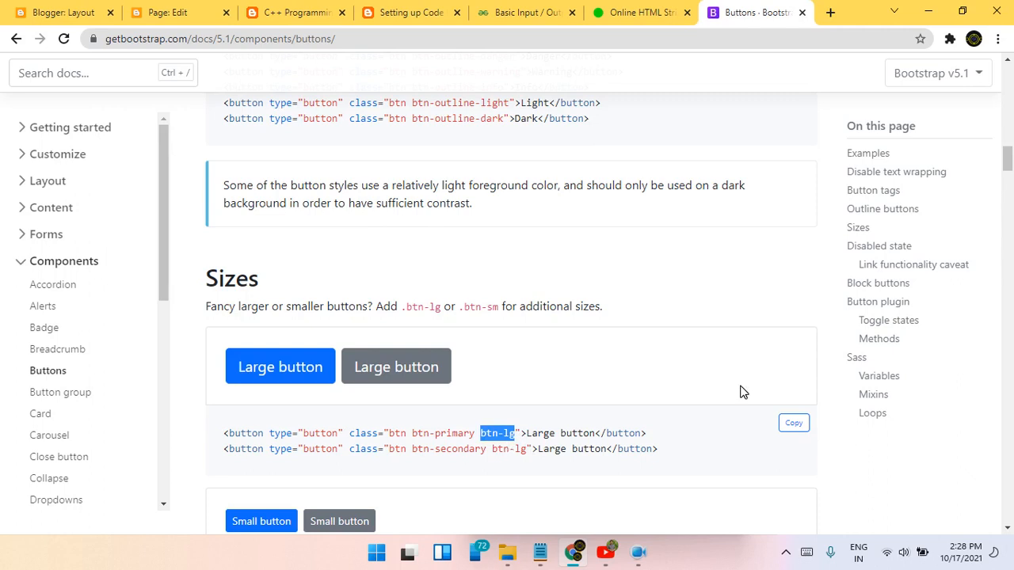
Step: Add the btn-lg class to the Next : Searching in C++ link in HTML view, update the page and reload the published version
left_click(163, 12)
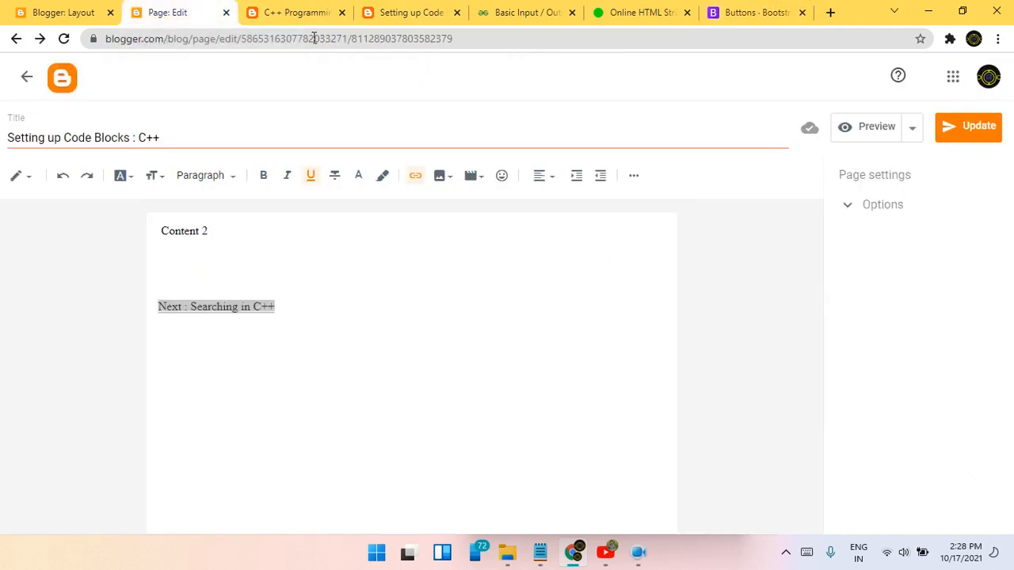
left_click(14, 175)
left_click(50, 149)
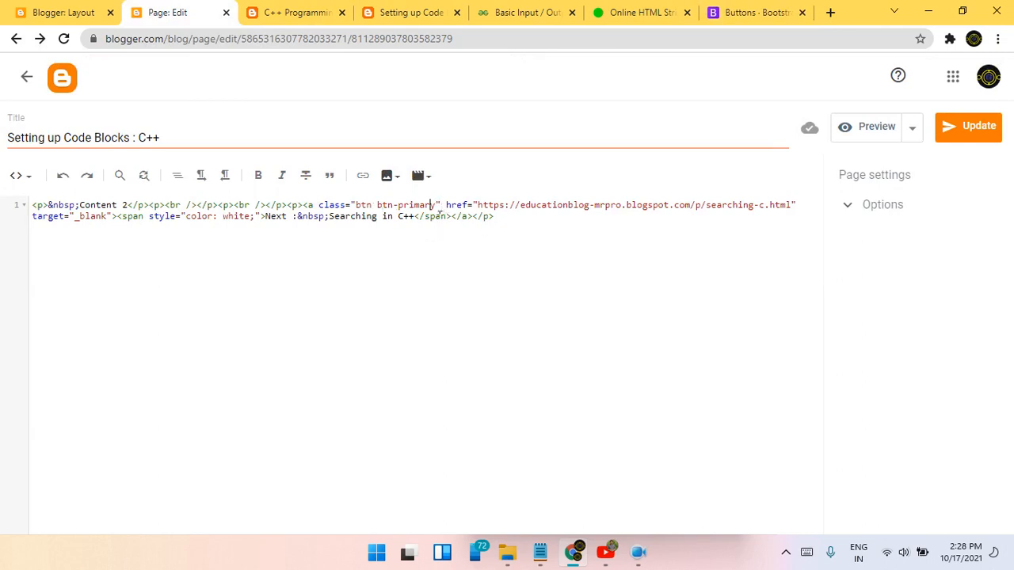
type("btn")
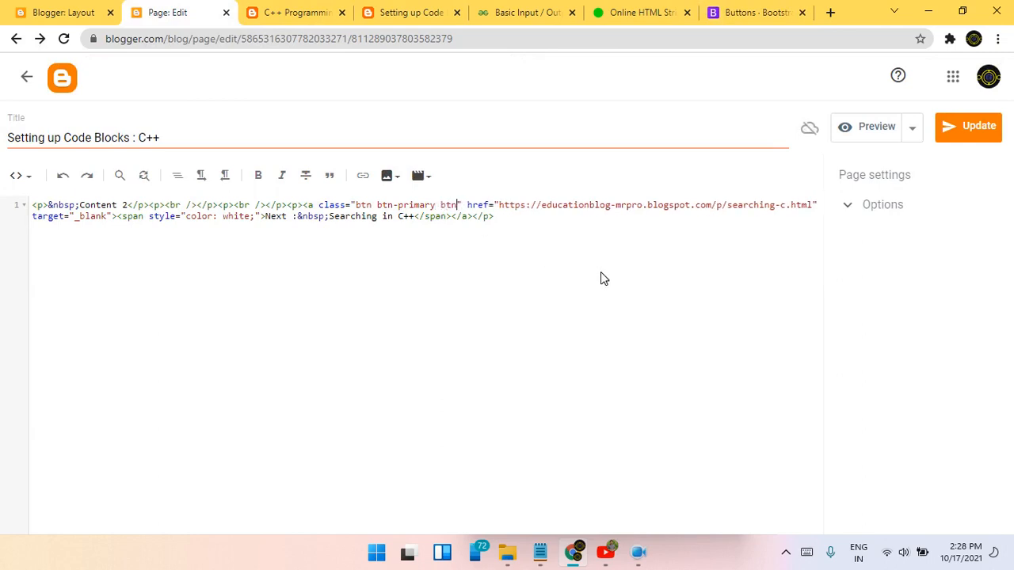
type("-lg")
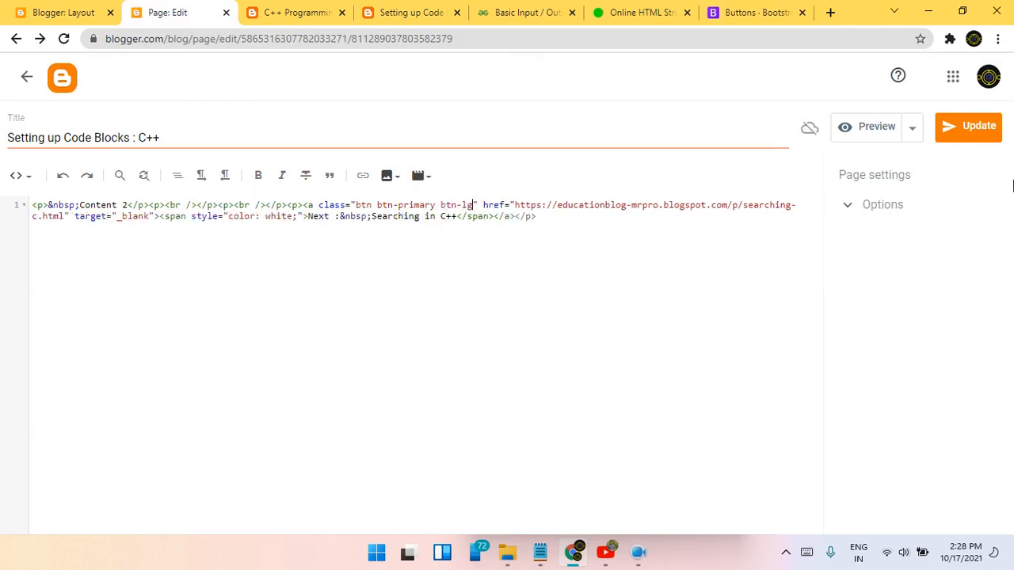
left_click(968, 125)
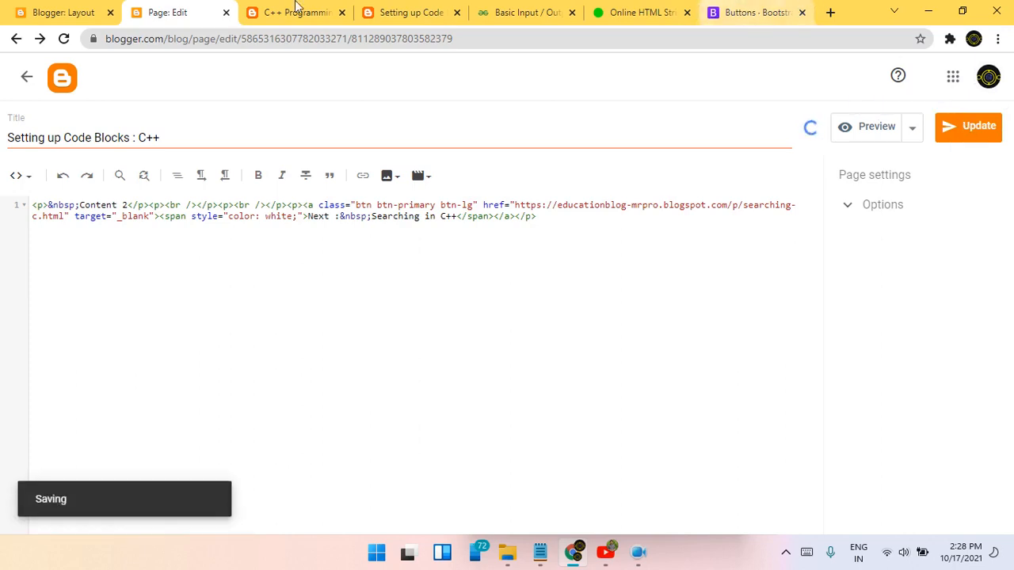
left_click(408, 12)
left_click(62, 39)
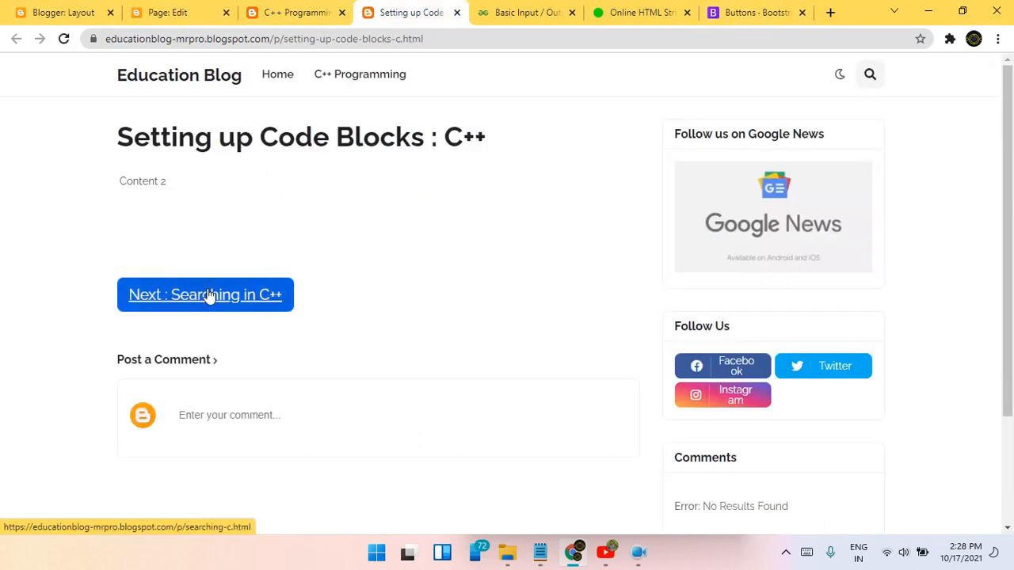
Step: Copy the opening tag <div class="d-grid gap-2"> from the first Block buttons example in the Bootstrap Buttons docs
left_click(792, 7)
scroll(695, 409, "down", 10)
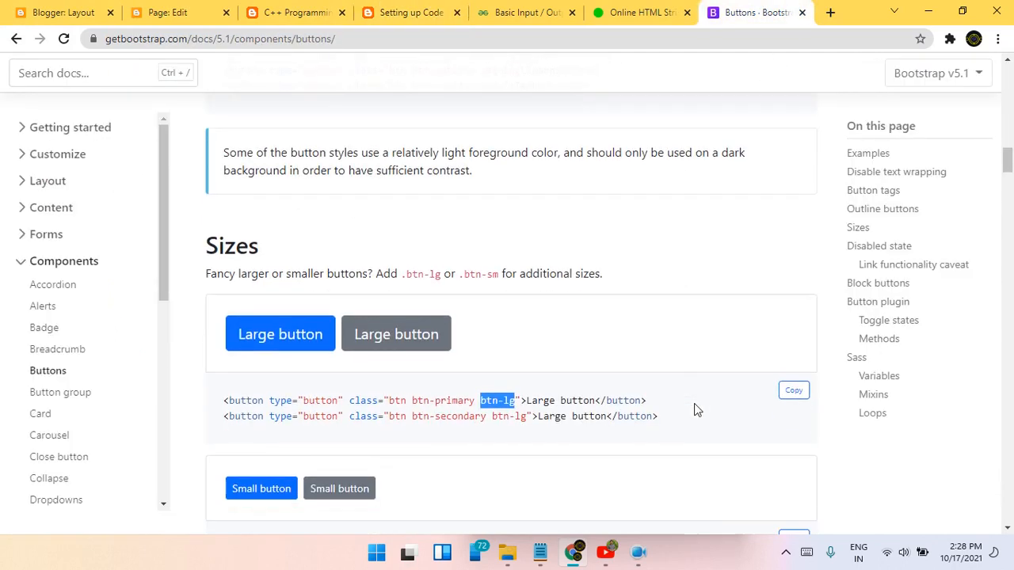
scroll(694, 409, "down", 2)
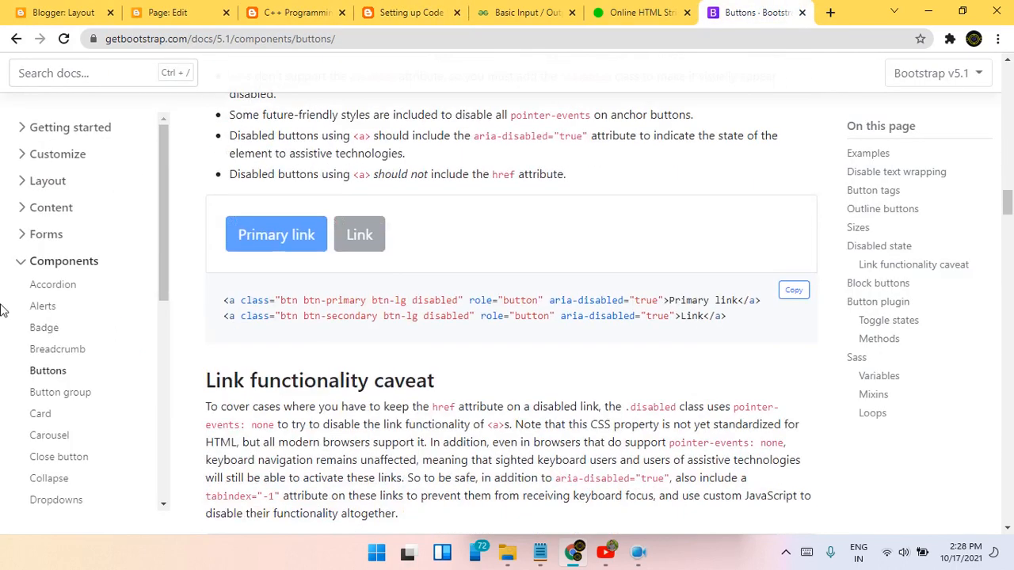
scroll(595, 396, "down", 5)
scroll(184, 354, "down", 2)
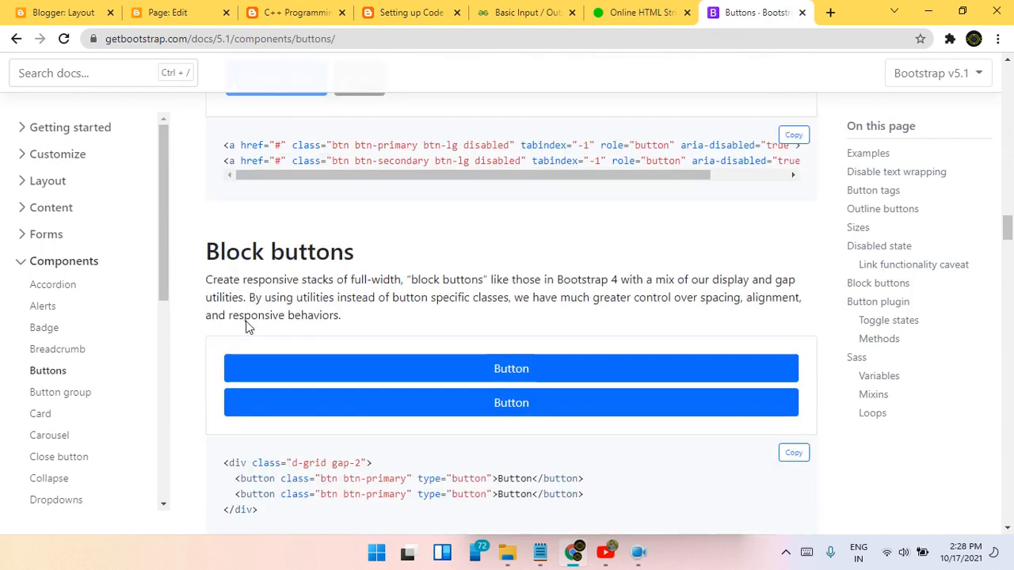
left_click_drag(208, 253, 398, 310)
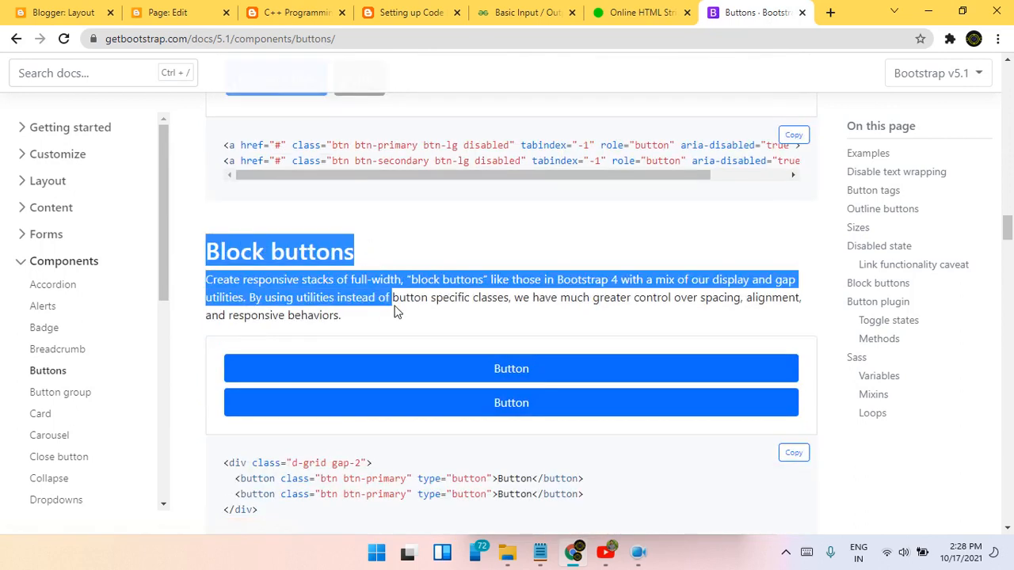
left_click(398, 309)
scroll(398, 309, "down", 4)
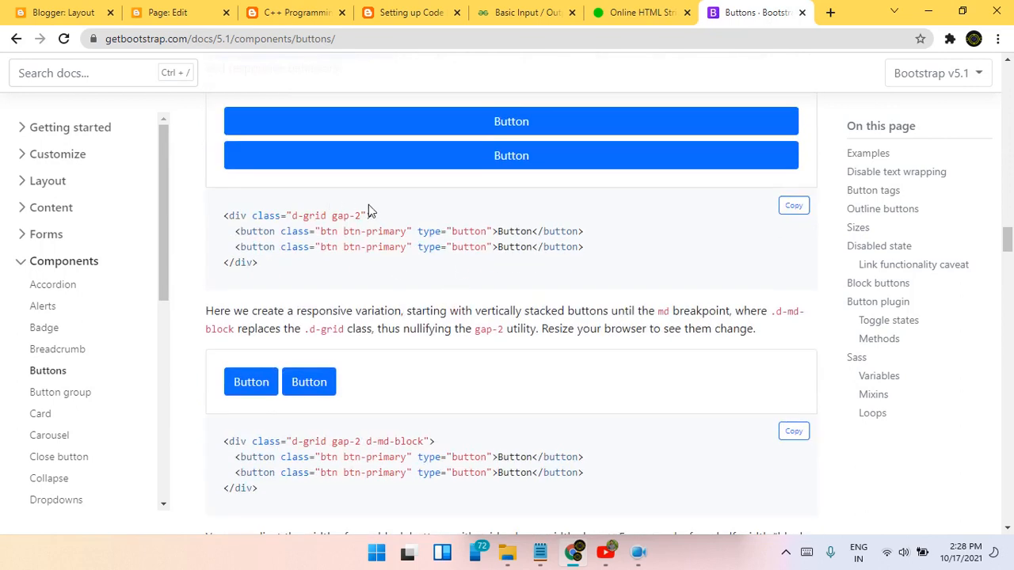
left_click_drag(371, 222, 223, 218)
key("ctrl+c")
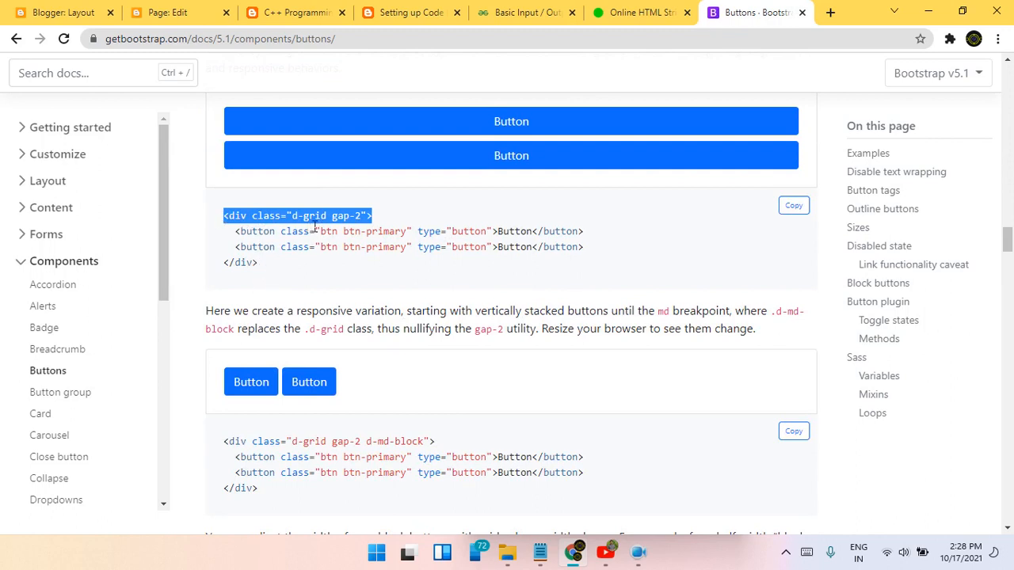
Step: Wrap the Next : Searching in C++ link's HTML in the copied d-grid gap-2 div, close it with </div> and update the page
left_click(208, 10)
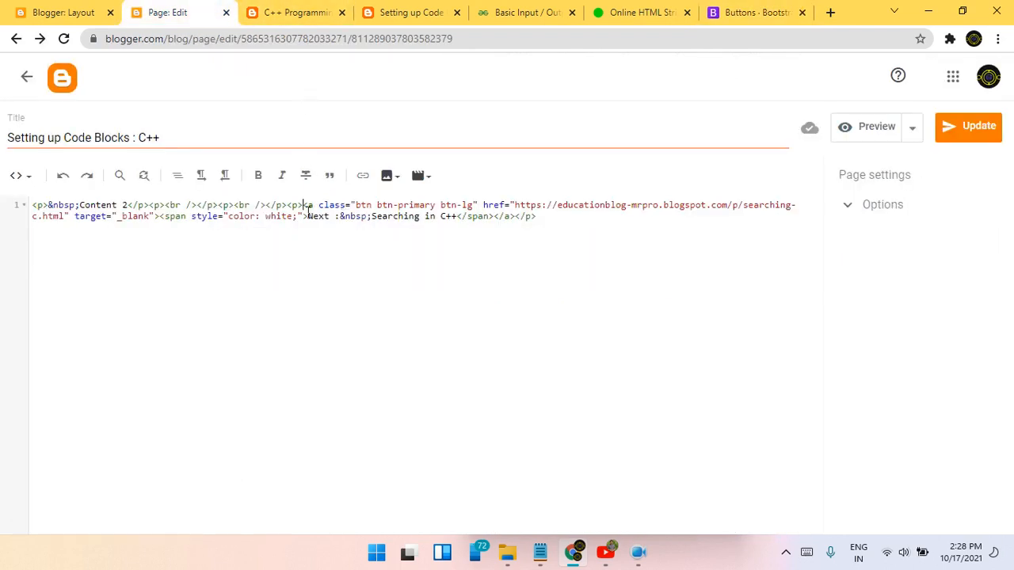
key("ctrl+v")
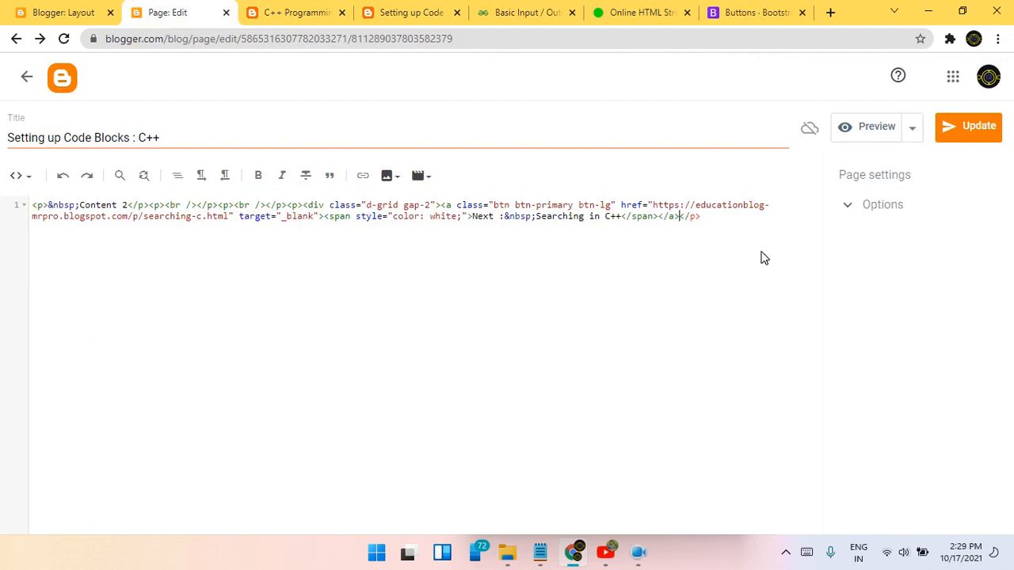
type("</div></")
left_click(971, 126)
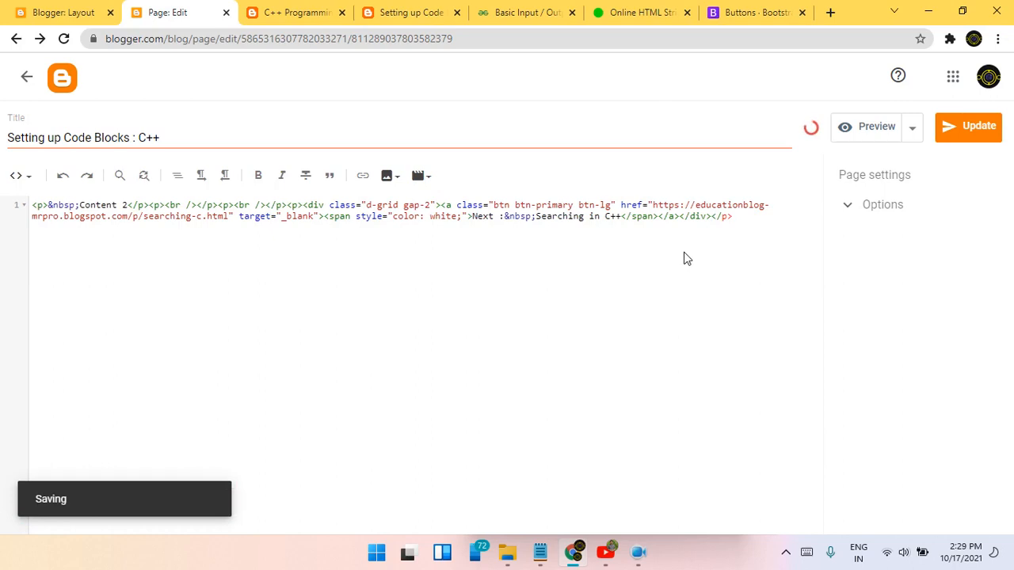
Step: Reload the published Setting up Code Blocks page to check the Next button's width
left_click(305, 12)
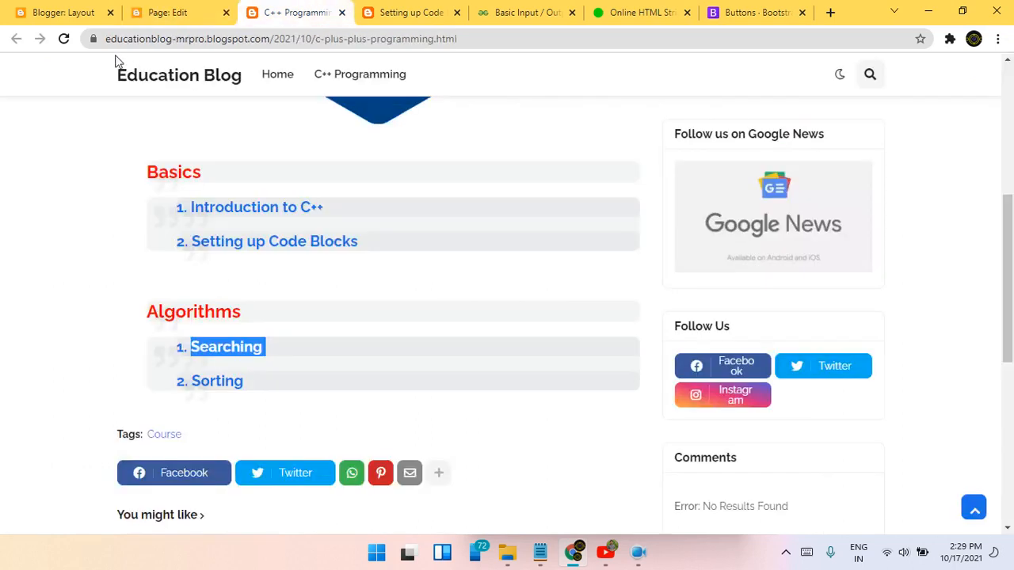
left_click(388, 11)
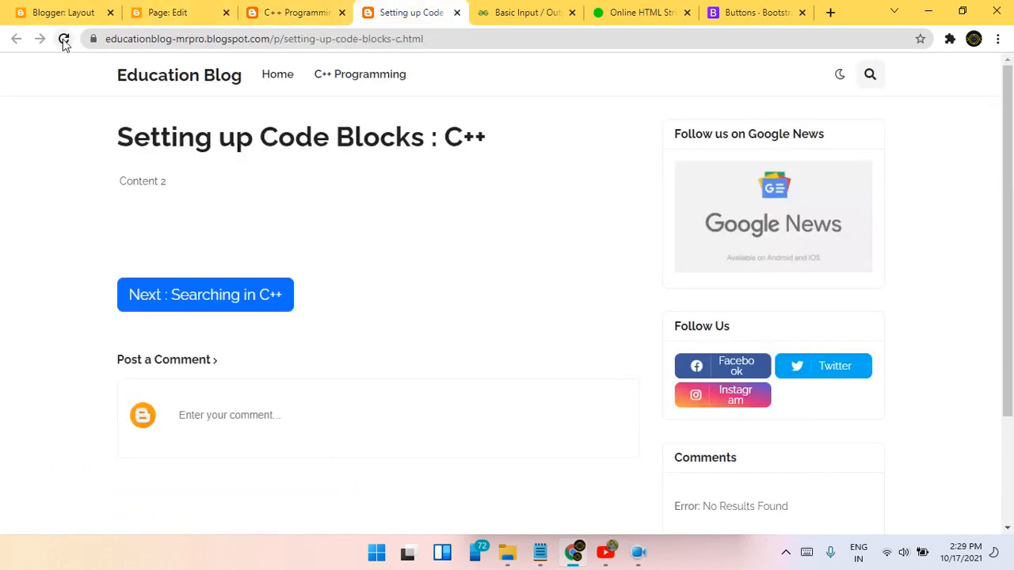
left_click(64, 38)
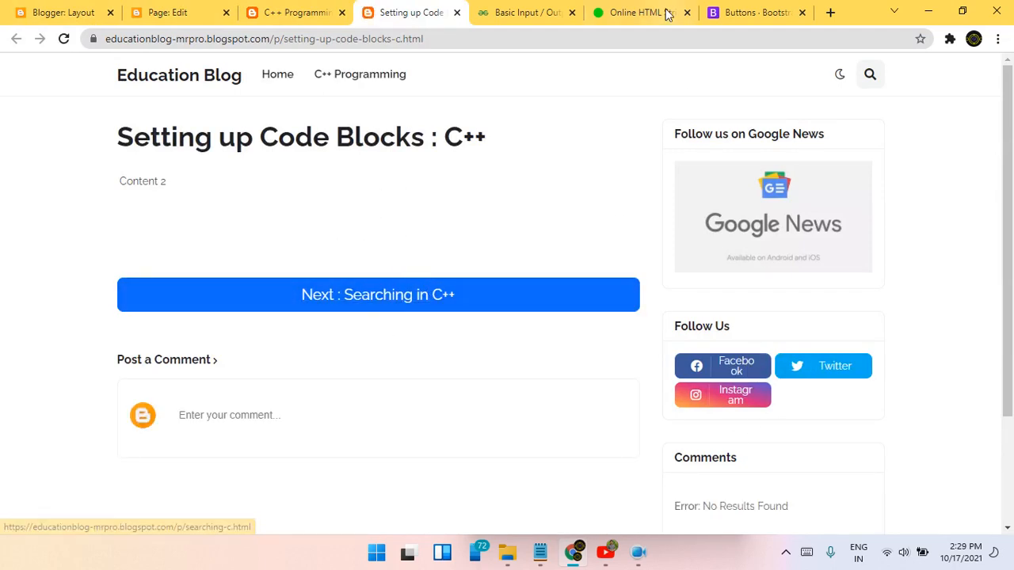
Step: Browse the other button variants in the Bootstrap Buttons docs and examine the Outline buttons section, including the btn-outline-danger class
left_click(744, 8)
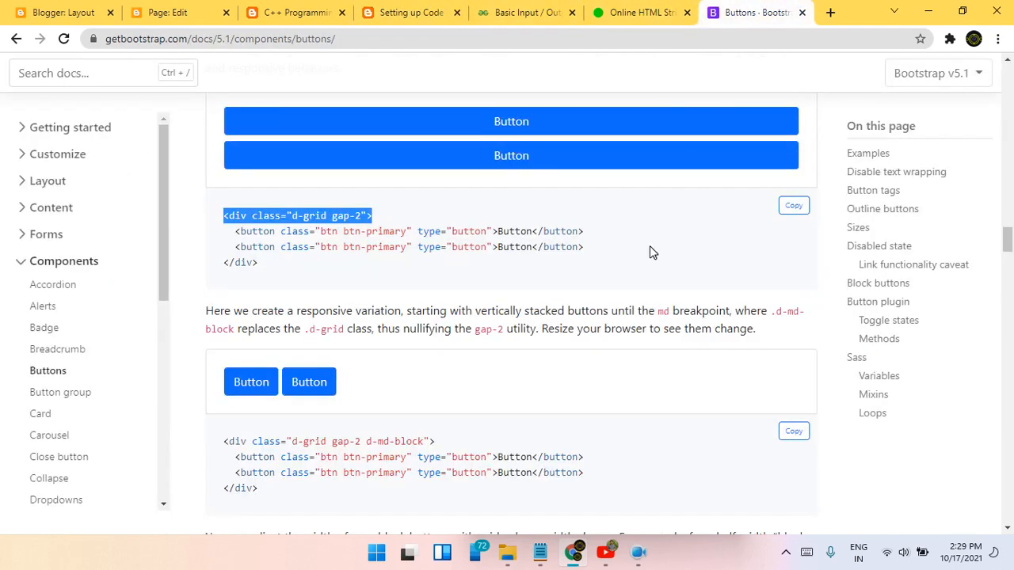
scroll(651, 252, "up", 5)
scroll(654, 254, "up", 3)
scroll(636, 346, "down", 4)
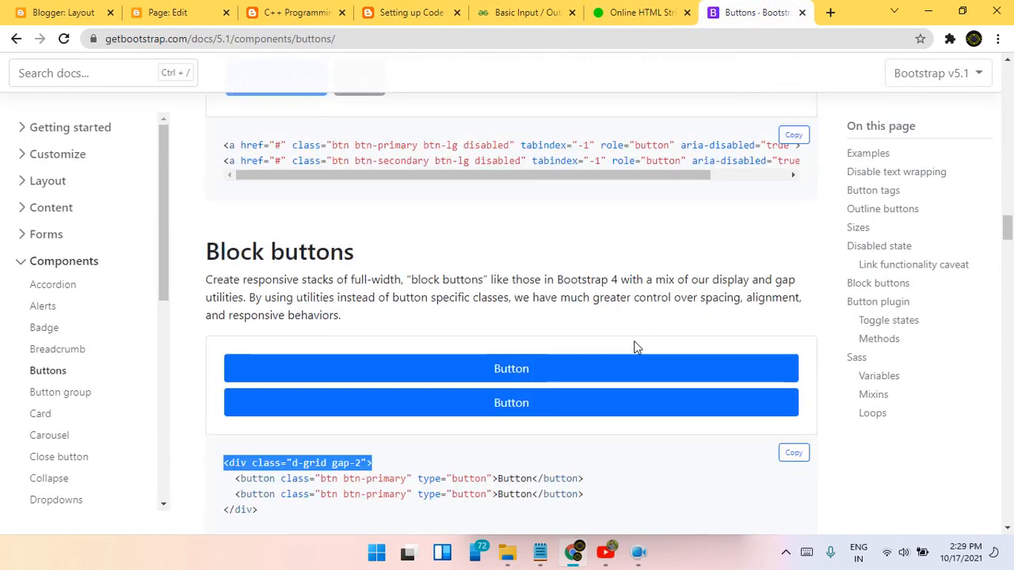
scroll(626, 188, "up", 3)
scroll(638, 178, "down", 6)
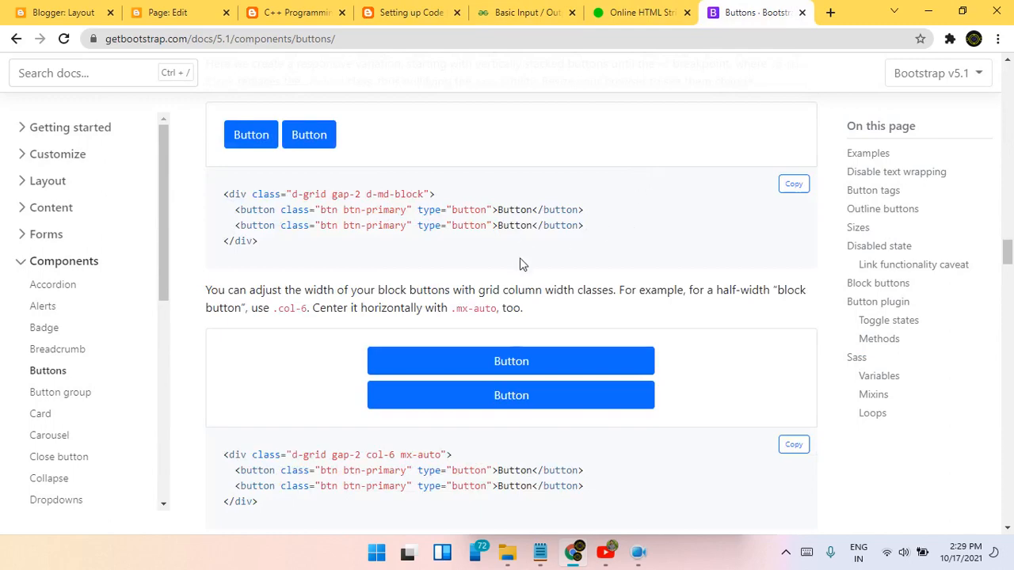
scroll(519, 262, "down", 4)
scroll(523, 308, "down", 8)
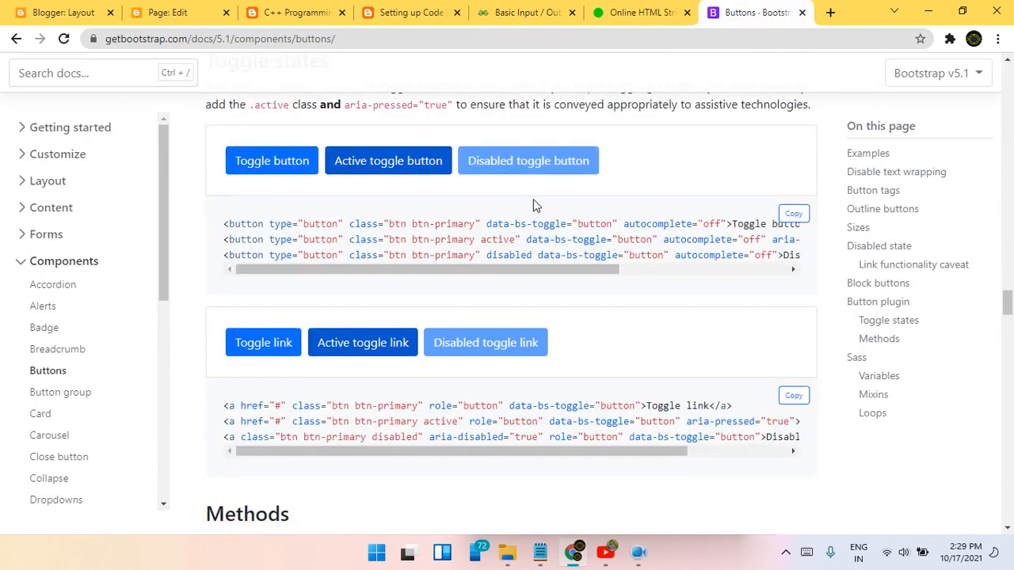
scroll(533, 199, "up", 3)
scroll(545, 161, "down", 1)
scroll(670, 357, "up", 20)
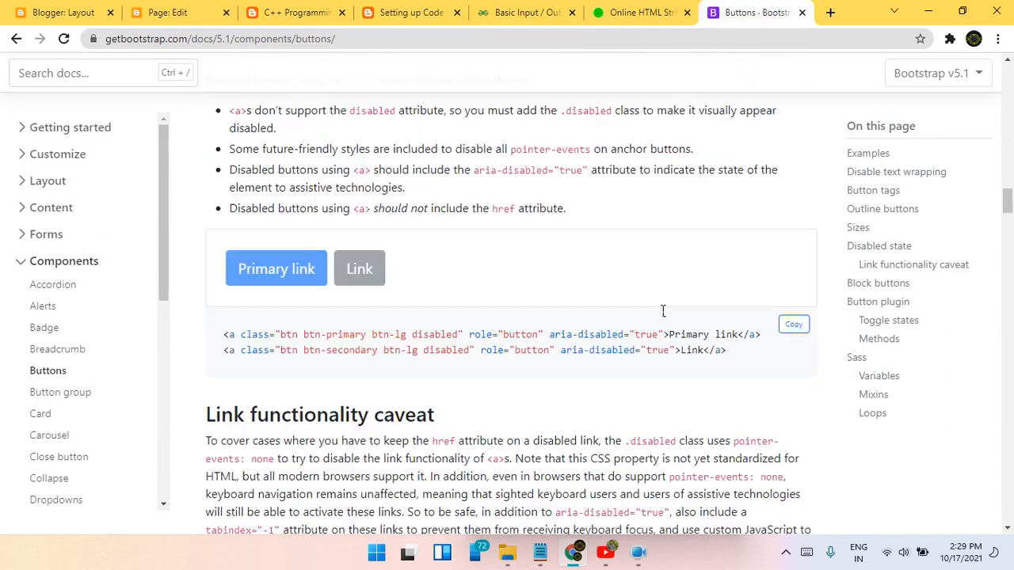
scroll(686, 363, "up", 8)
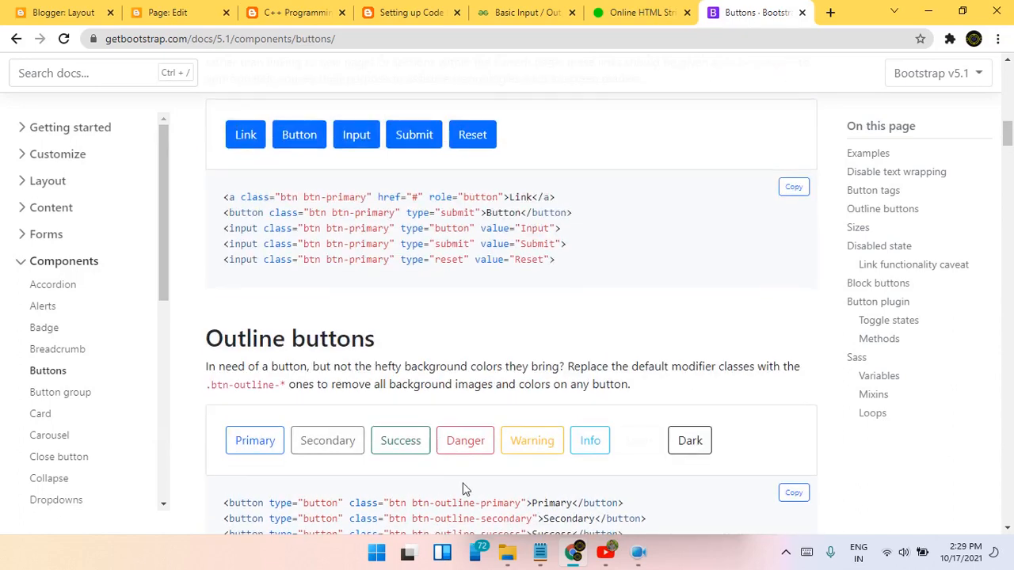
scroll(464, 486, "down", 5)
scroll(472, 227, "up", 4)
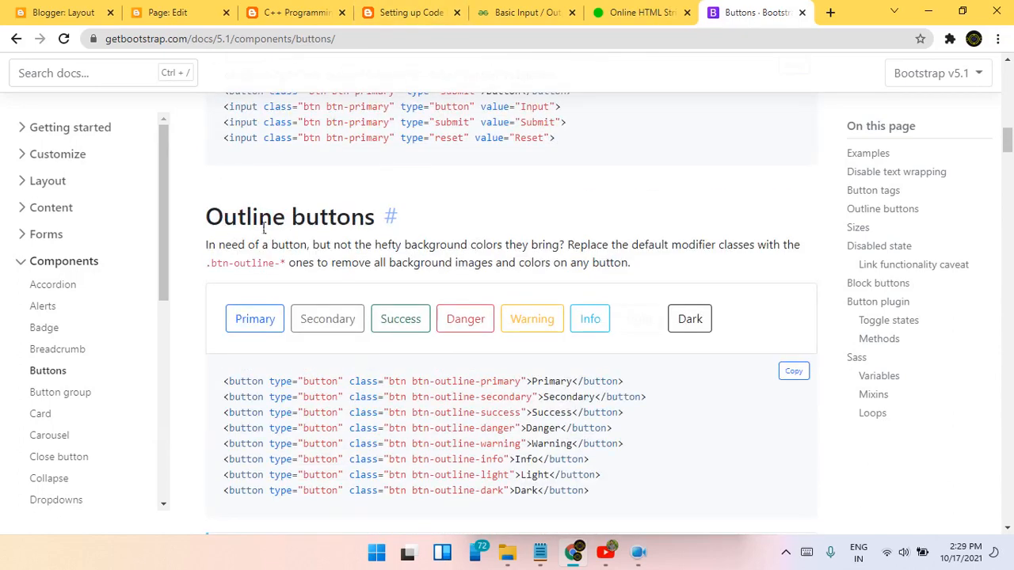
left_click_drag(224, 217, 366, 219)
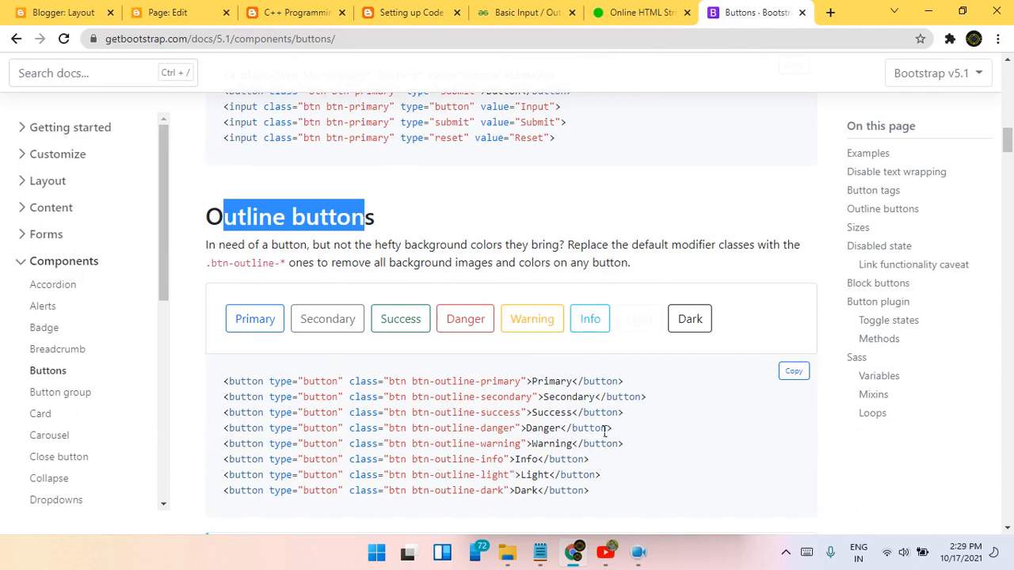
left_click_drag(349, 431, 525, 434)
Step: Compare the Setting up Code Blocks page in Compose and HTML views to locate the white Next link and its code
left_click(170, 12)
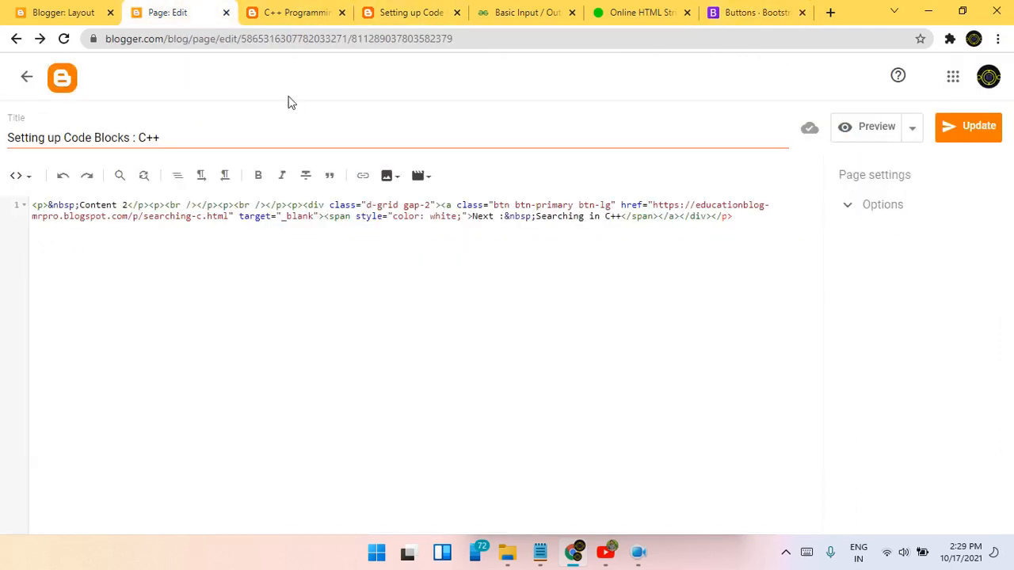
left_click(19, 175)
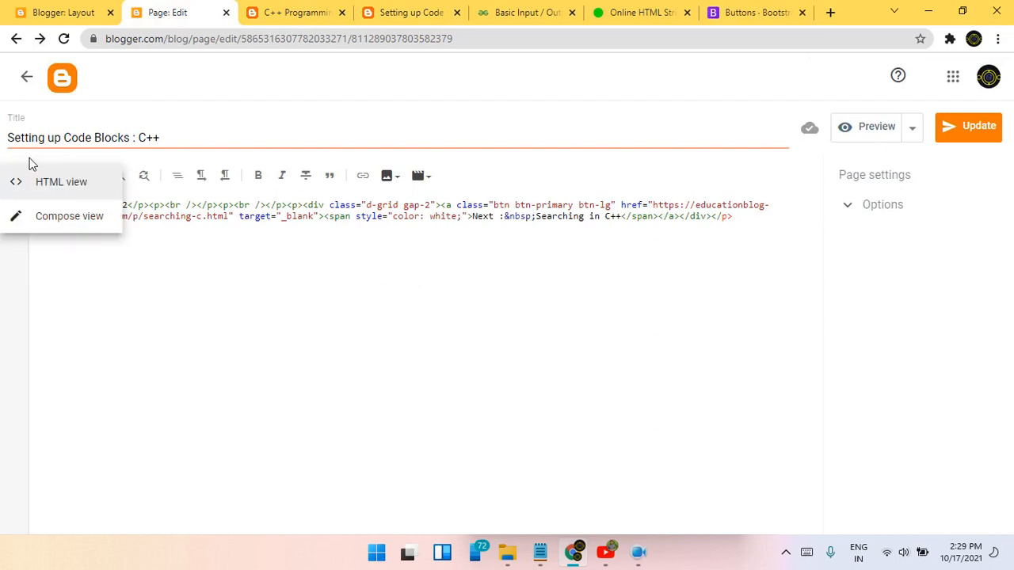
left_click(45, 215)
left_click(625, 339)
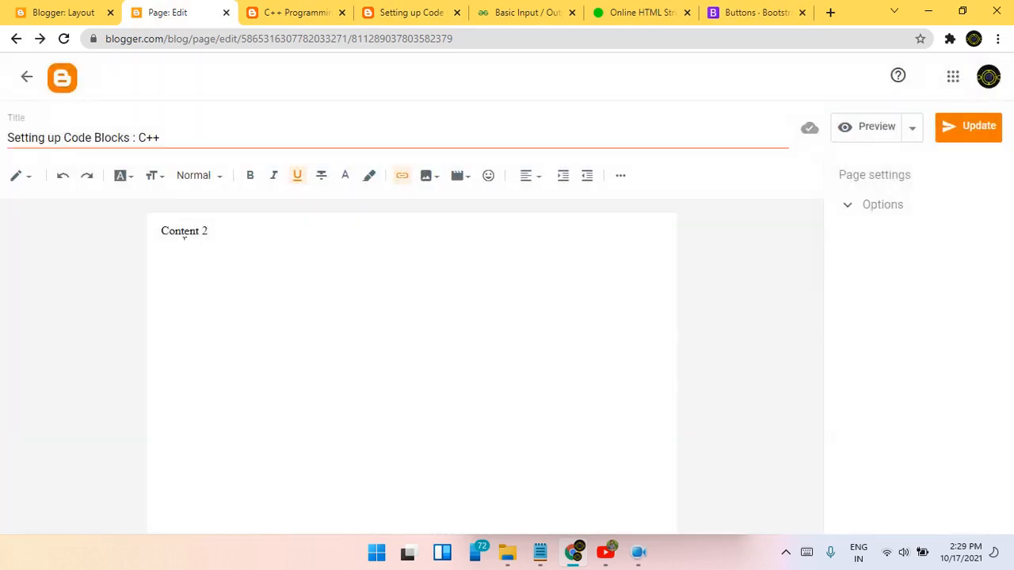
left_click(23, 178)
left_click(41, 150)
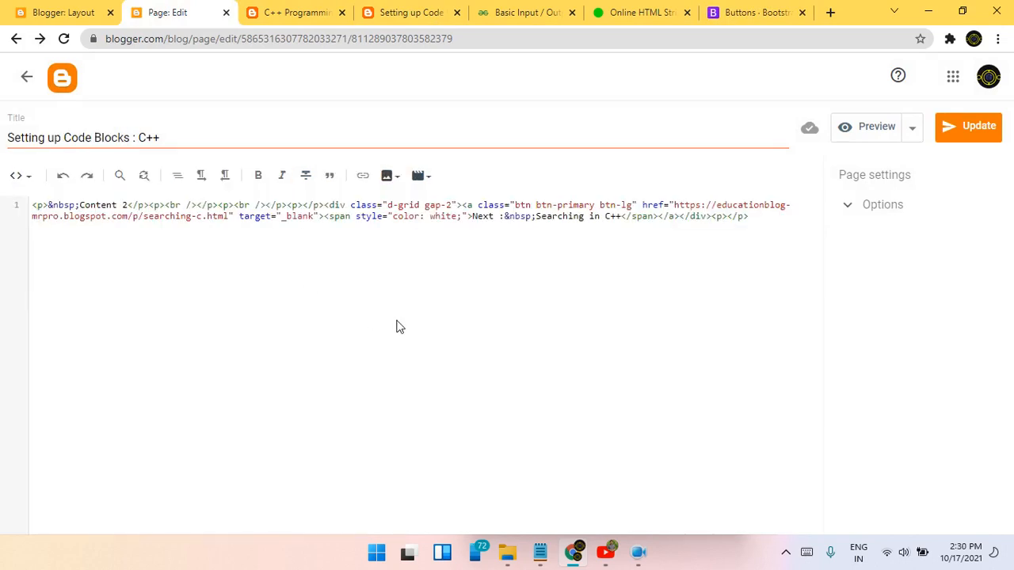
left_click(19, 176)
left_click(47, 216)
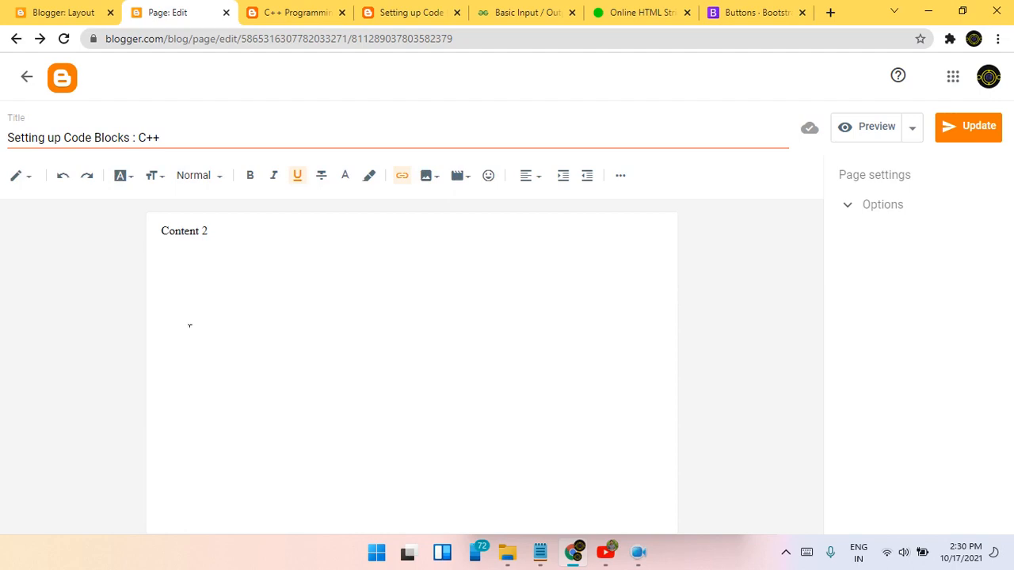
left_click_drag(189, 324, 279, 345)
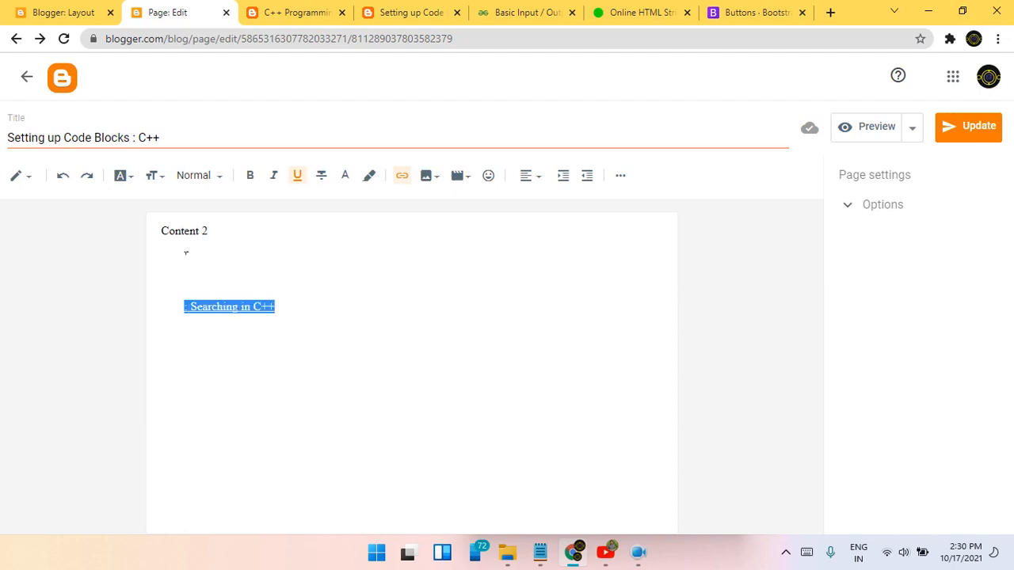
left_click(24, 177)
left_click(46, 150)
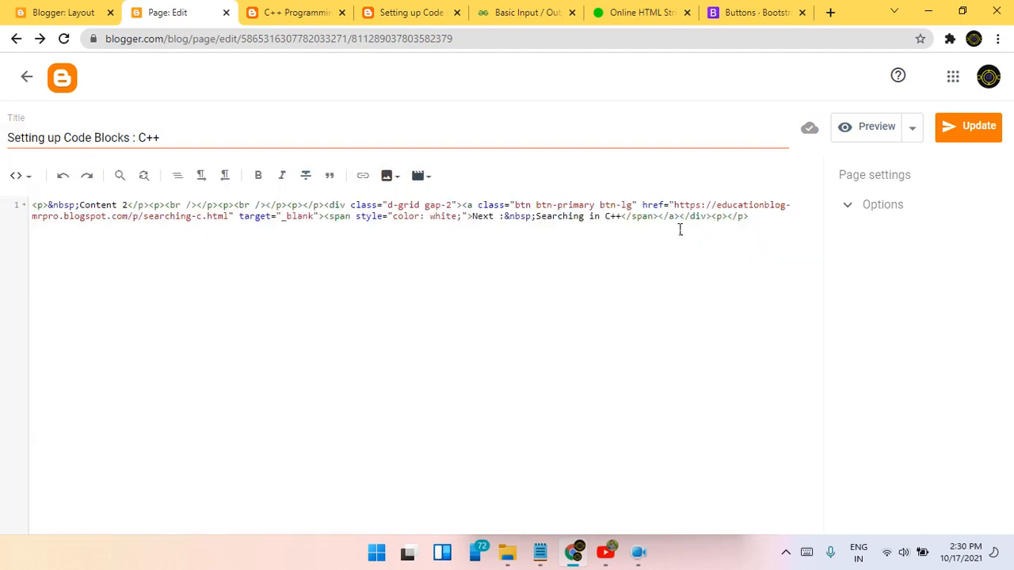
Step: Set the Next : Searching in C++ link's text colour to black in Compose view
left_click(20, 175)
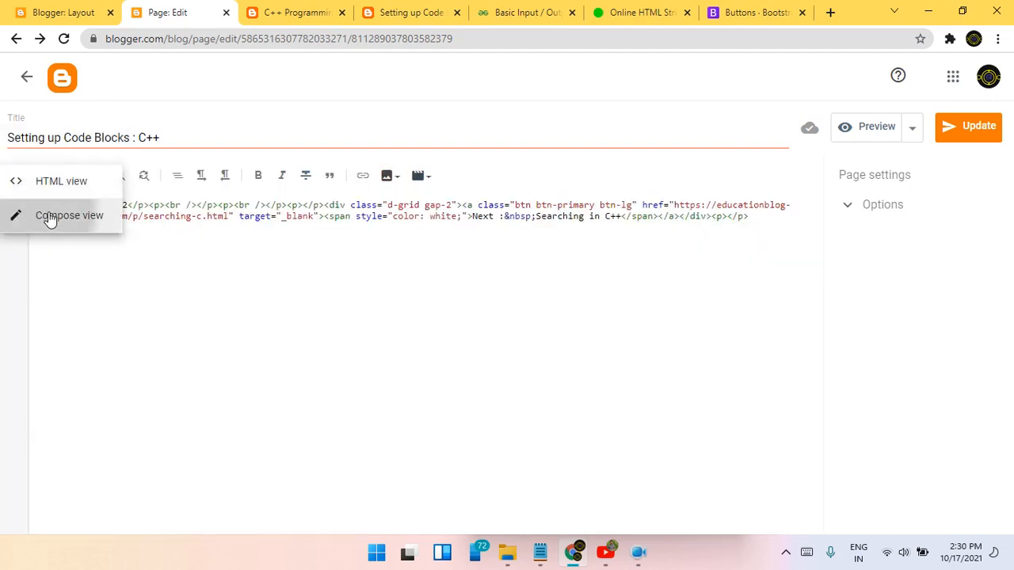
left_click(49, 218)
left_click_drag(278, 309, 167, 326)
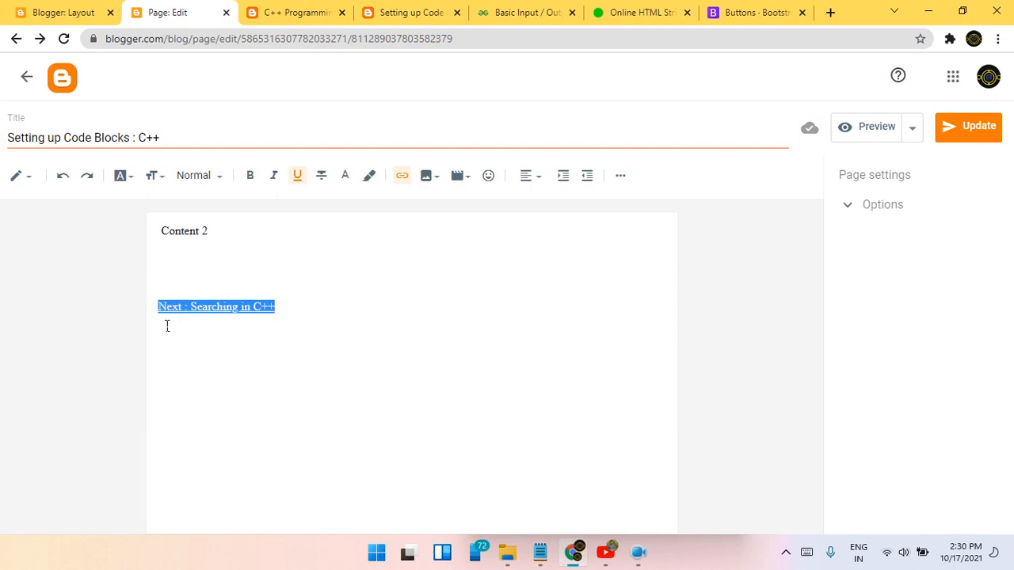
left_click(344, 179)
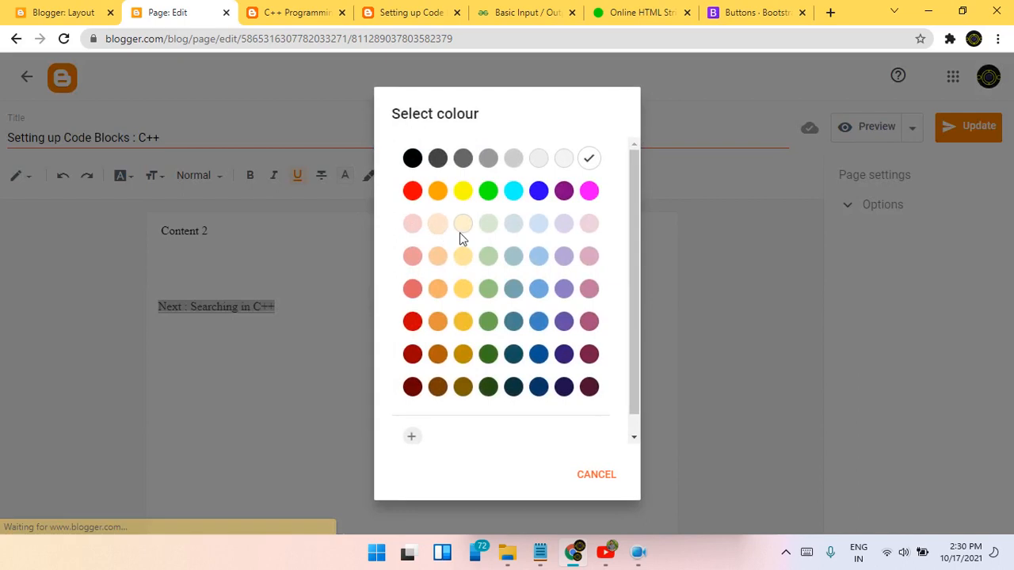
left_click(407, 162)
left_click(342, 331)
left_click(150, 11)
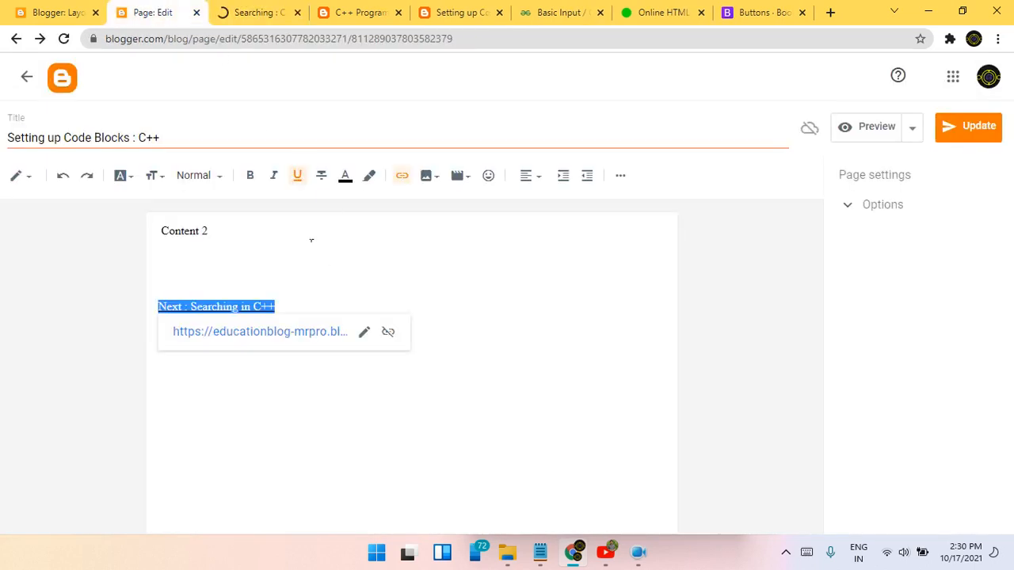
Step: Start a "Previous :" line below the Next link and look up the preceding lesson in the published C++ Programming course list
left_click(331, 311)
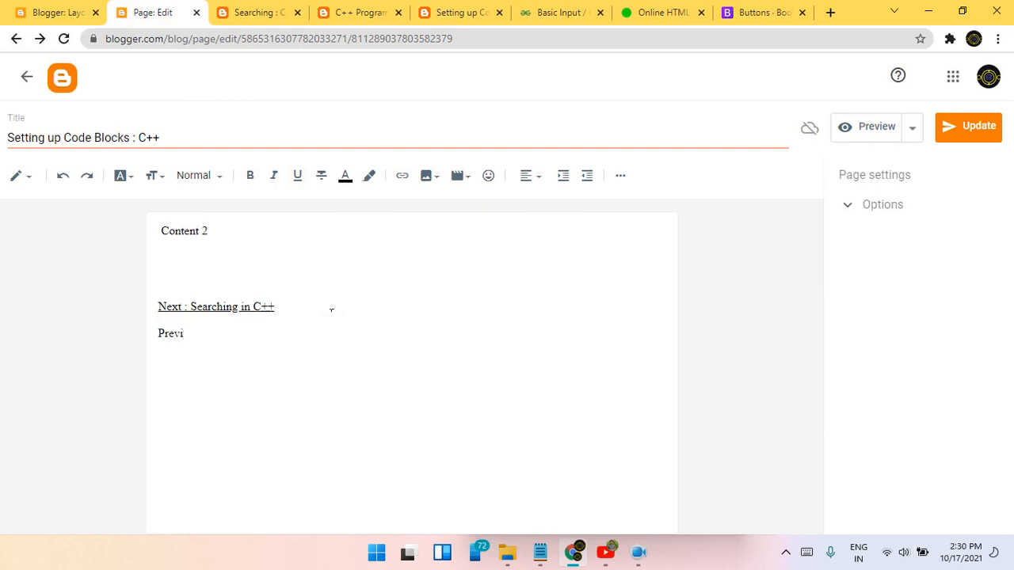
type("Previous :")
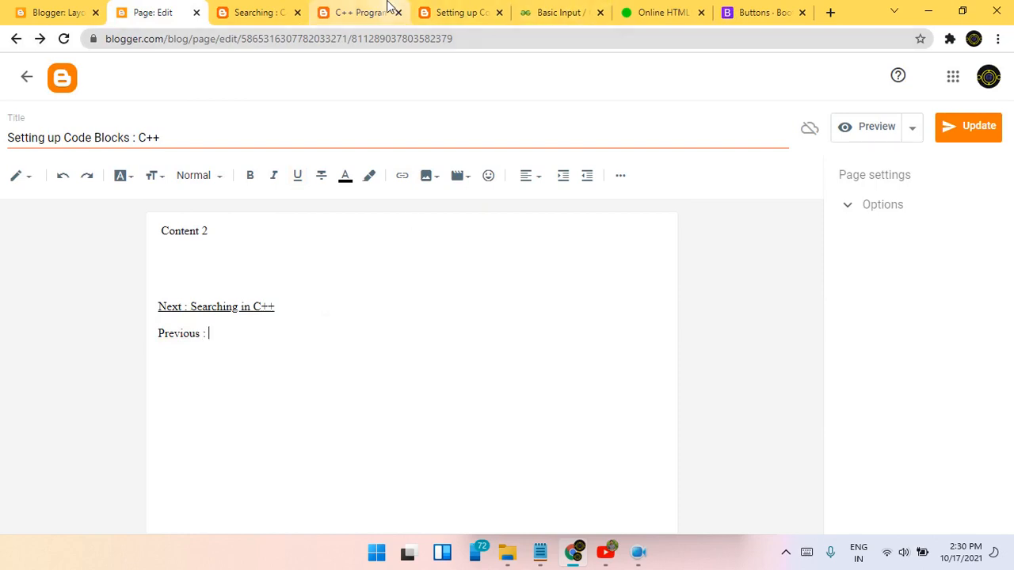
left_click(248, 10)
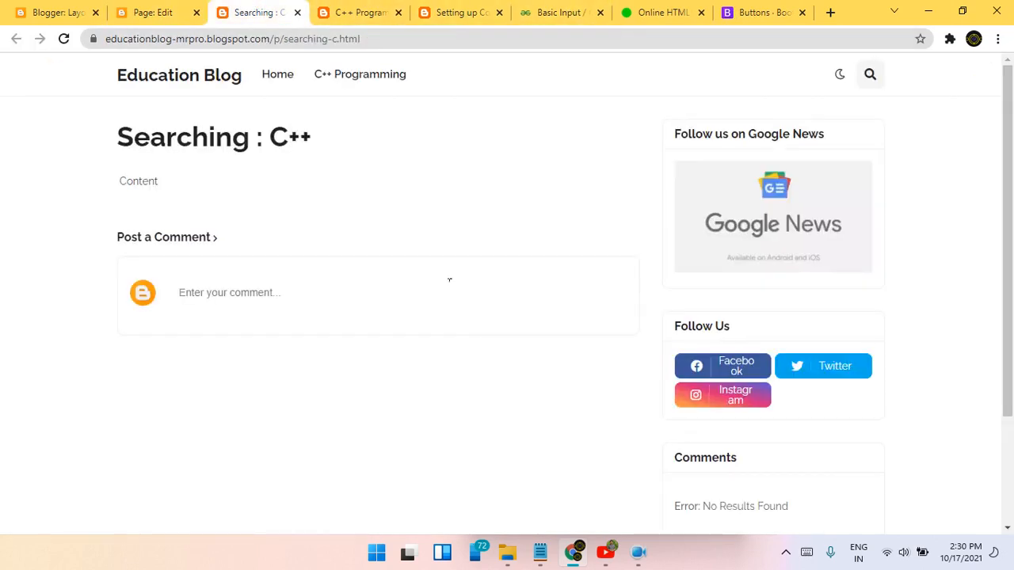
left_click(364, 10)
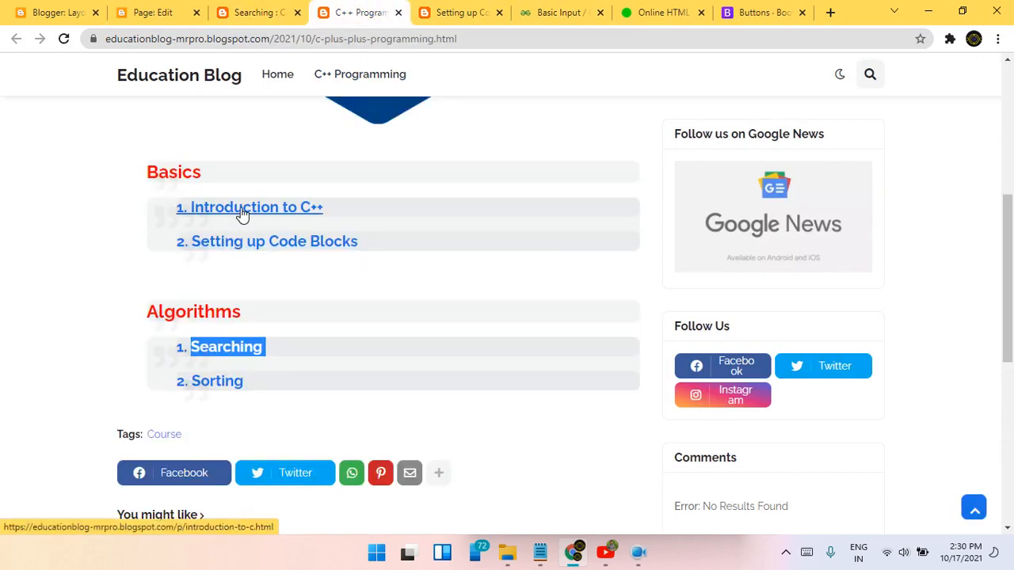
left_click(441, 9)
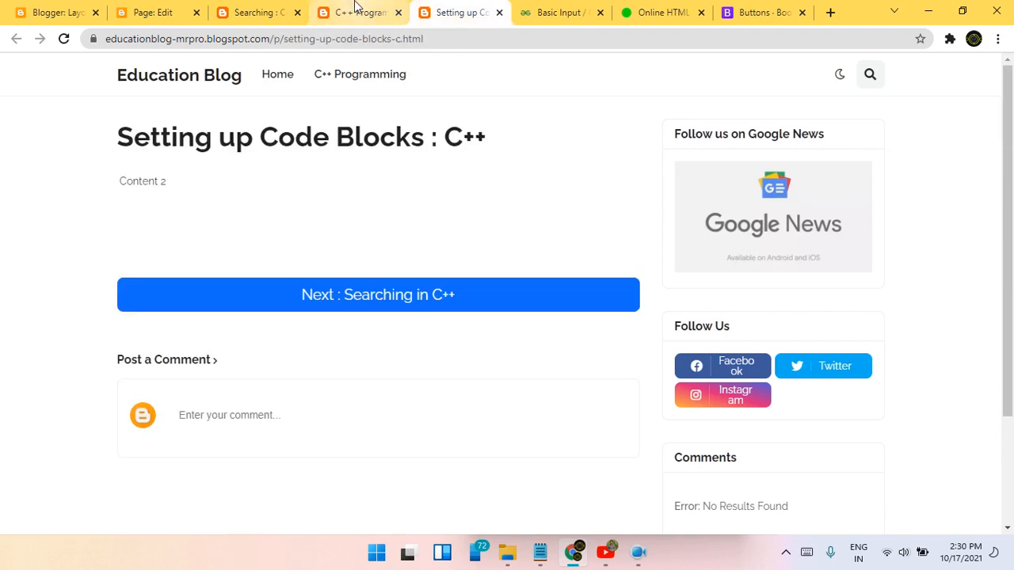
left_click(357, 12)
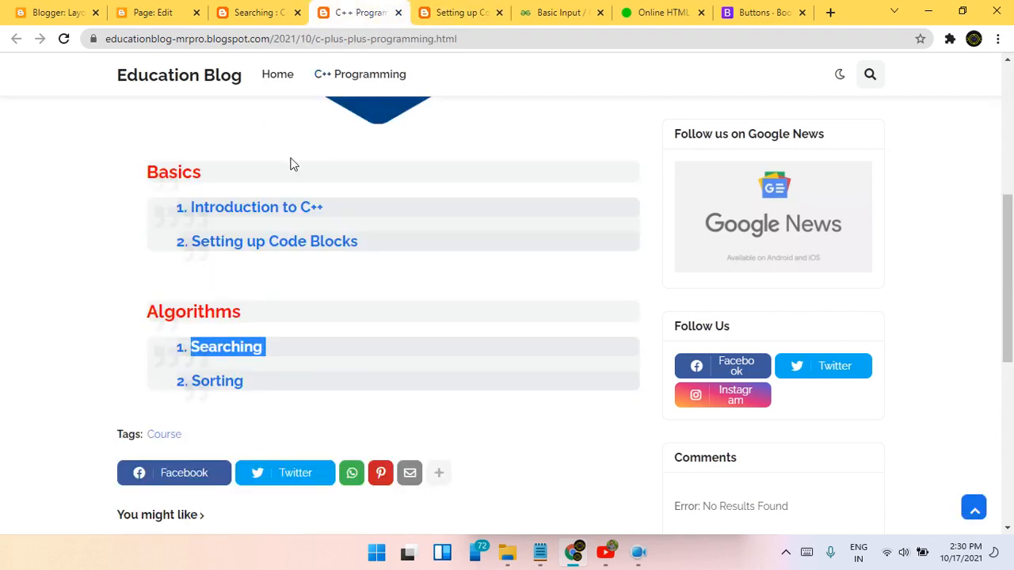
Step: Copy the "1. Introduction to C++" title from the course list and turn it into plain text on the StripHTML page
right_click(305, 204)
left_click(242, 179)
left_click_drag(346, 216, 136, 194)
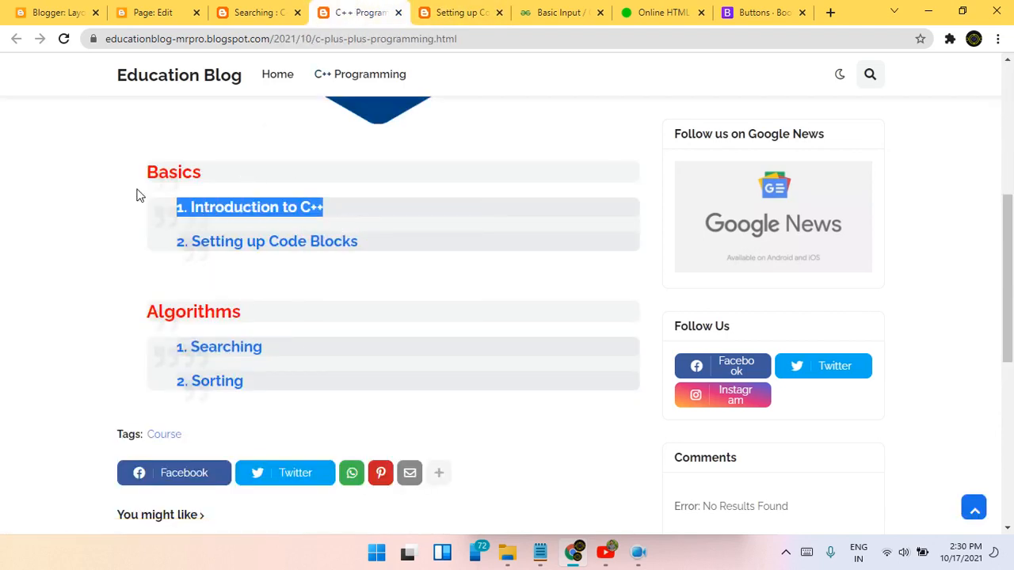
key("ctrl+c")
left_click(761, 4)
left_click(685, 5)
key("ctrl+v")
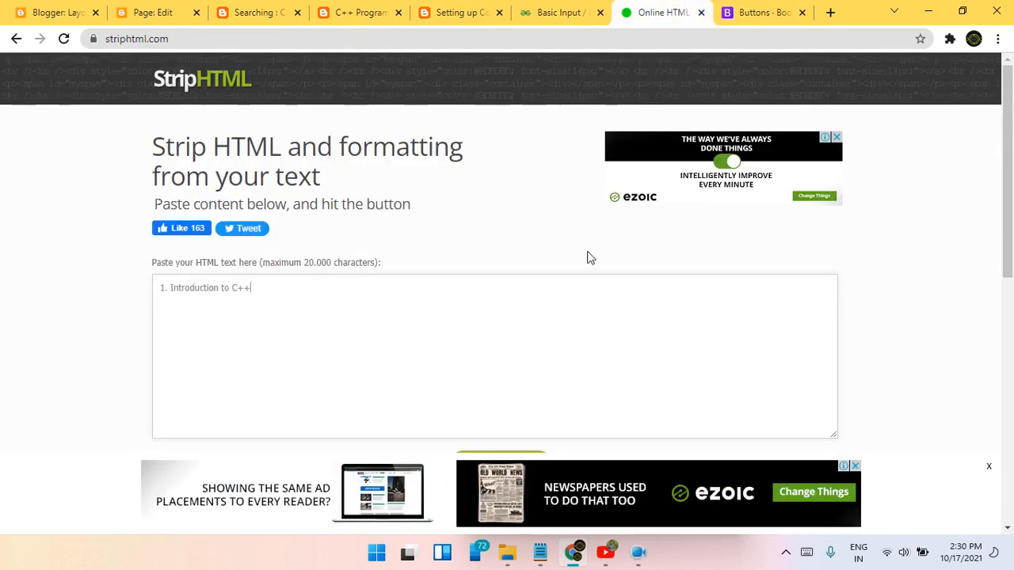
key("ctrl+a")
key("ctrl+c")
Step: Paste the plain title after "Previous :" in the page editor and delete its "1." number
left_click(79, 9)
left_click(152, 10)
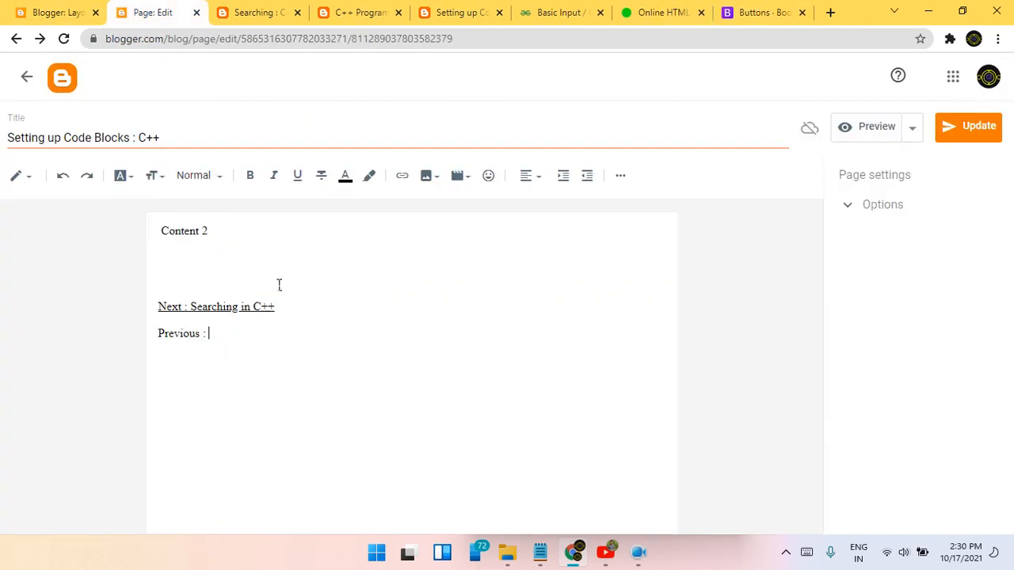
key("ctrl+v")
left_click_drag(222, 339, 208, 339)
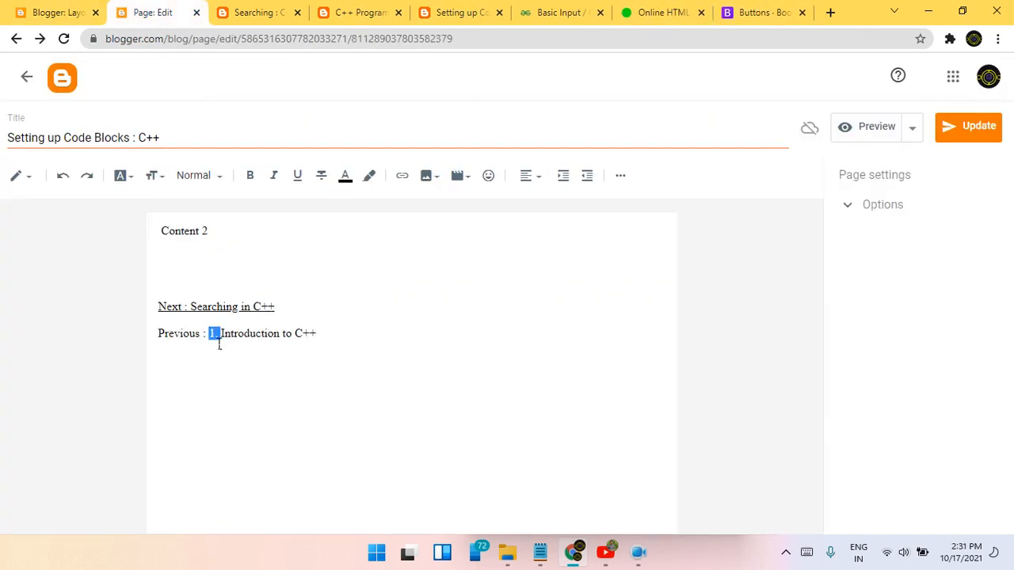
key("BackSpace")
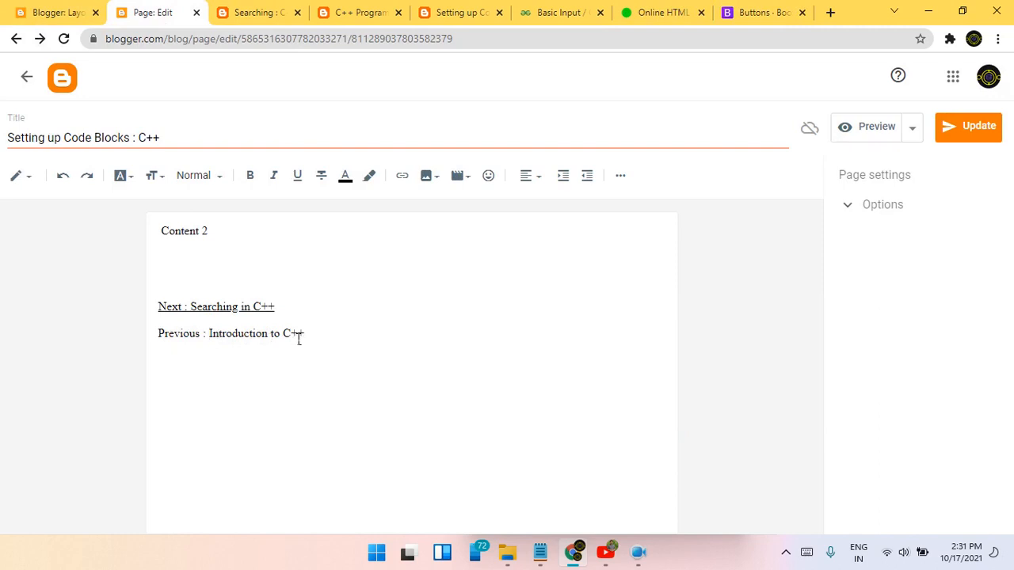
Step: Copy the Introduction to C++ lesson's link address from the published course list and return to the page editor
left_click(277, 10)
left_click(366, 12)
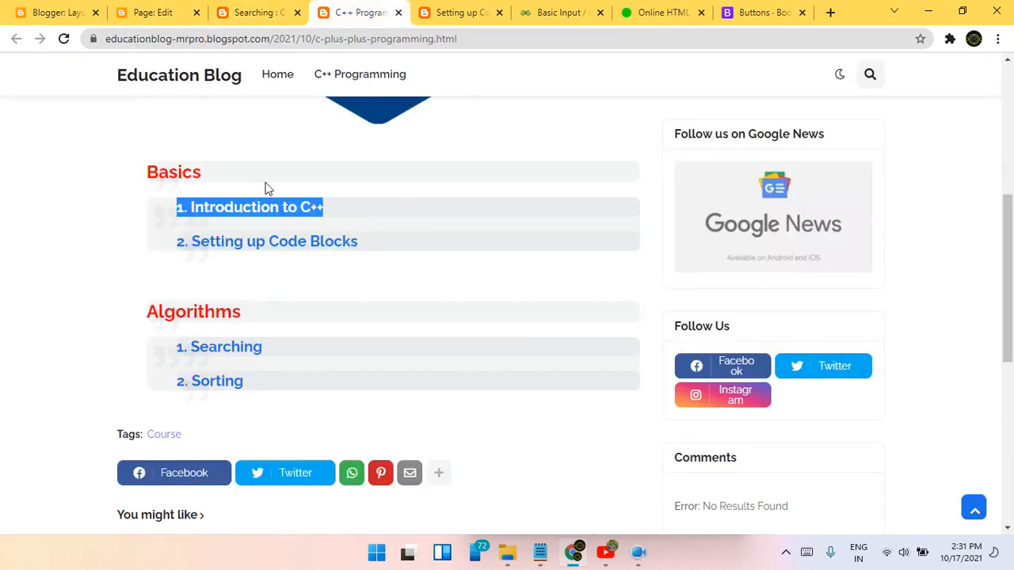
right_click(275, 212)
left_click(330, 319)
key("ctrl+shift+Tab")
key("ctrl+shift+Tab")
Step: Link the "Previous : Introduction to C++" line to the copied address, set to open in a new window
left_click_drag(361, 339, 158, 329)
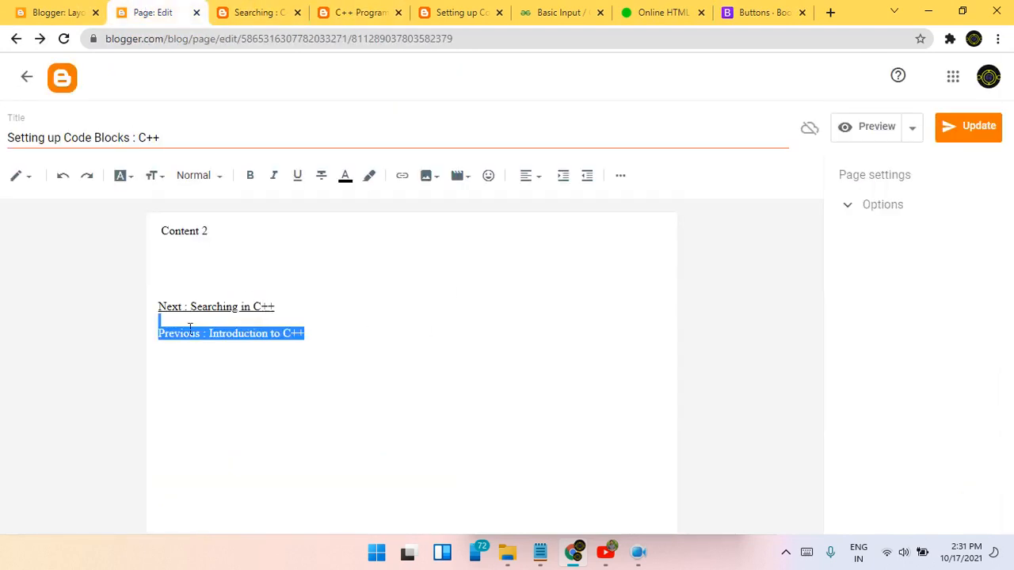
left_click(403, 175)
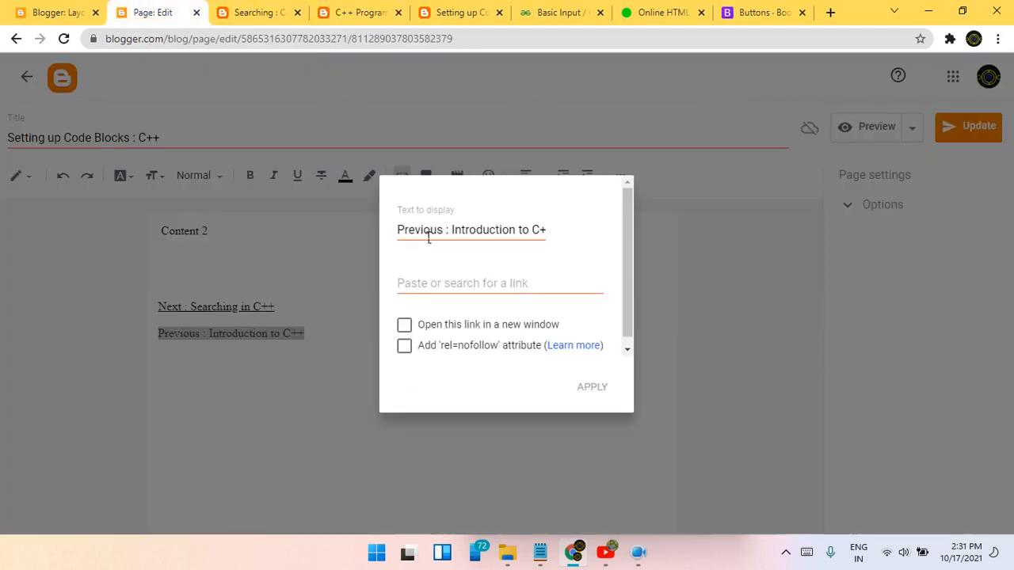
left_click(445, 278)
key("ctrl+v")
left_click(404, 325)
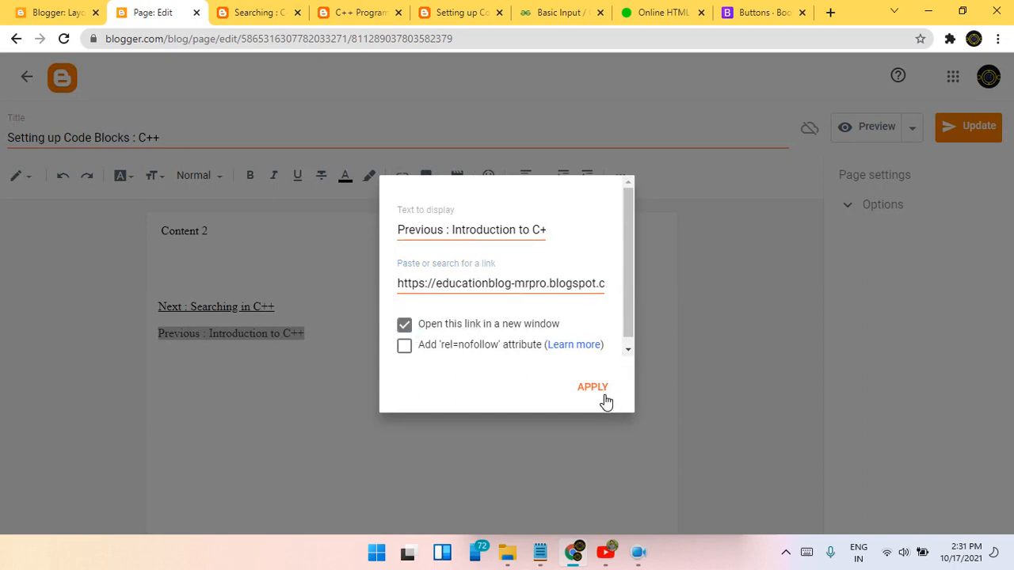
left_click(603, 391)
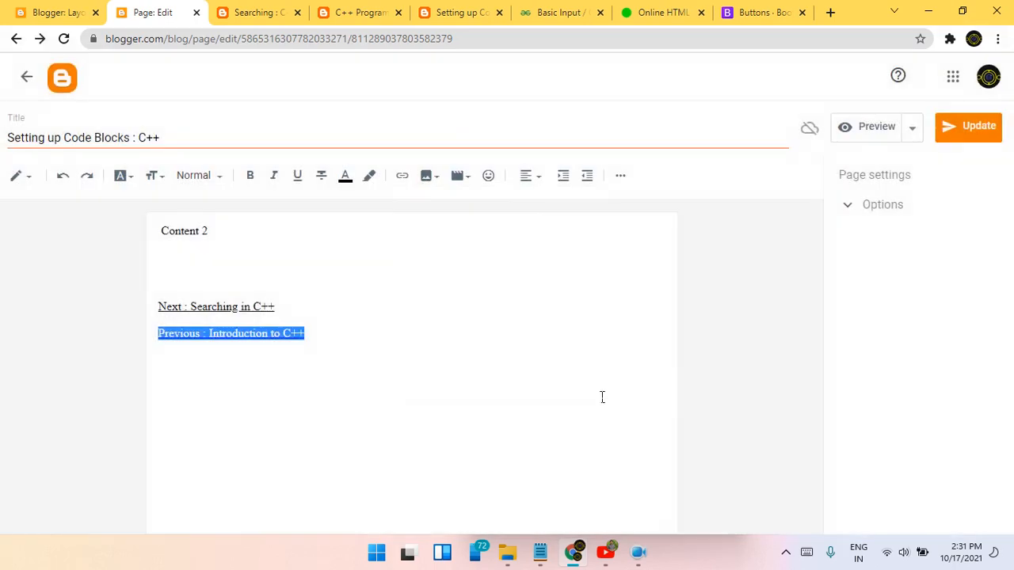
Step: Switch the page to HTML view and locate the Previous link's div and anchor tag
left_click(24, 179)
left_click(48, 179)
left_click(14, 181)
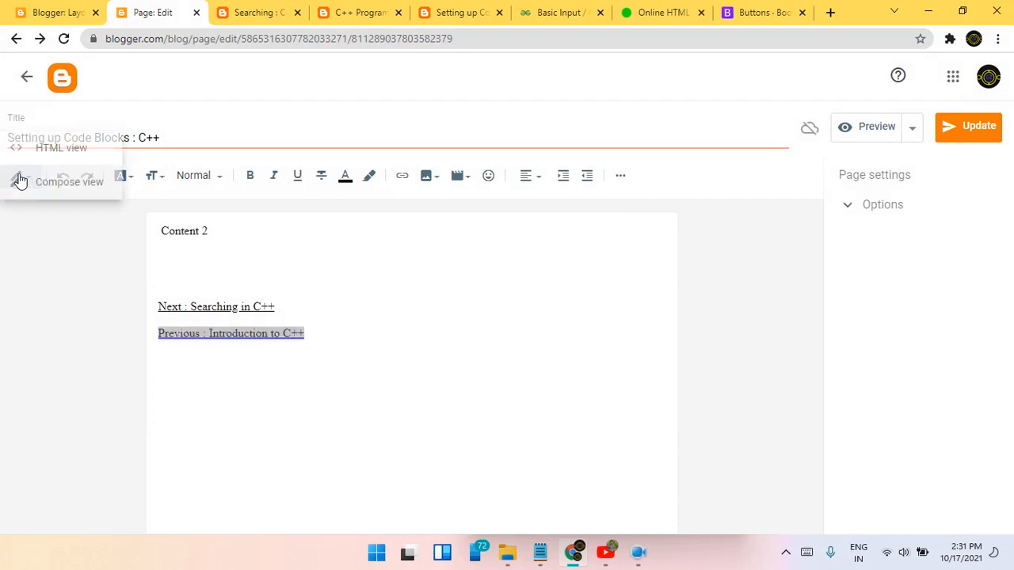
left_click(49, 151)
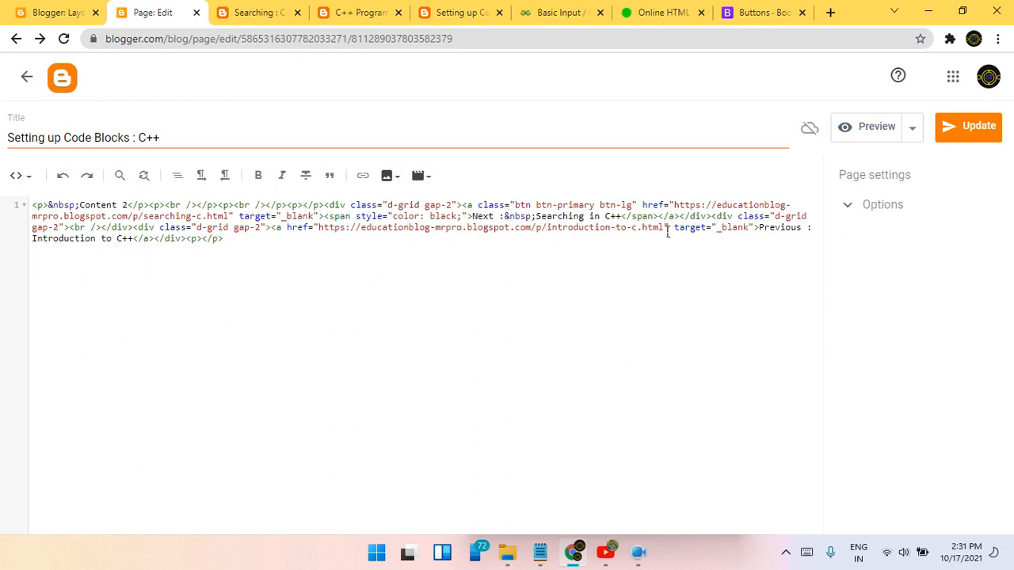
left_click_drag(691, 221, 722, 221)
left_click_drag(132, 229, 300, 243)
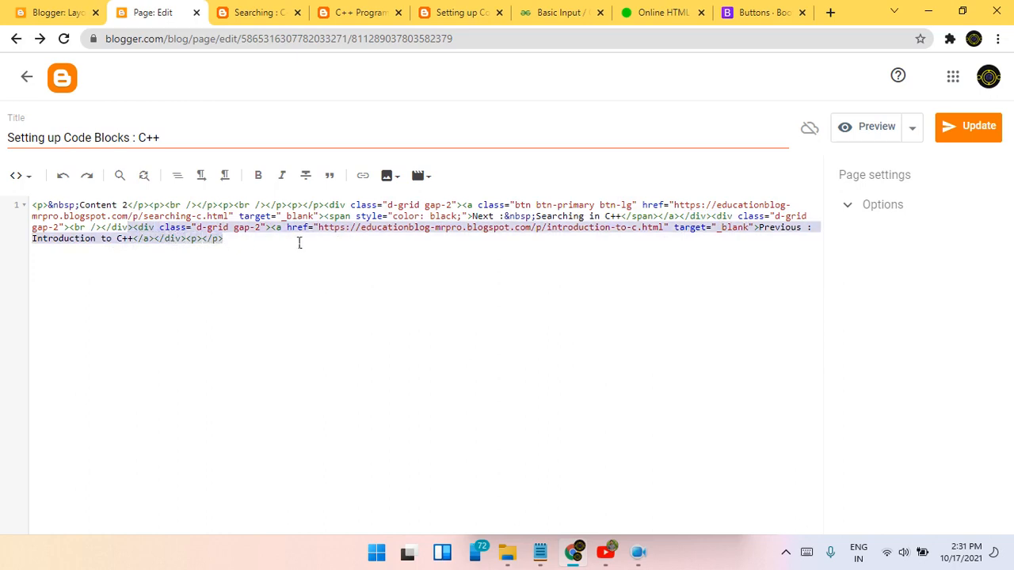
left_click(312, 230)
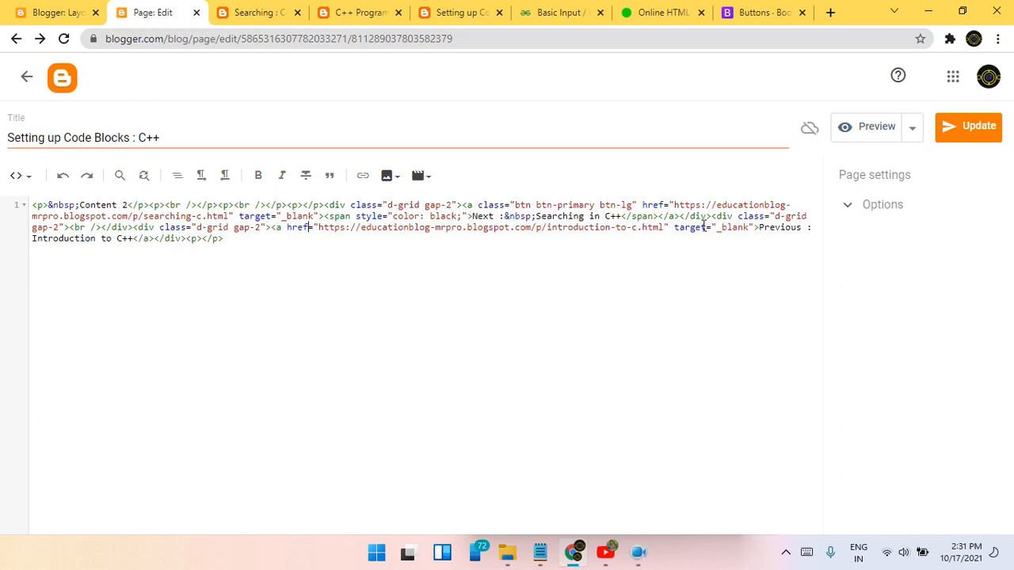
Step: Copy class="btn btn-outline-danger" from the Bootstrap Outline buttons example and insert it before href in the Previous link's anchor tag
left_click(789, 6)
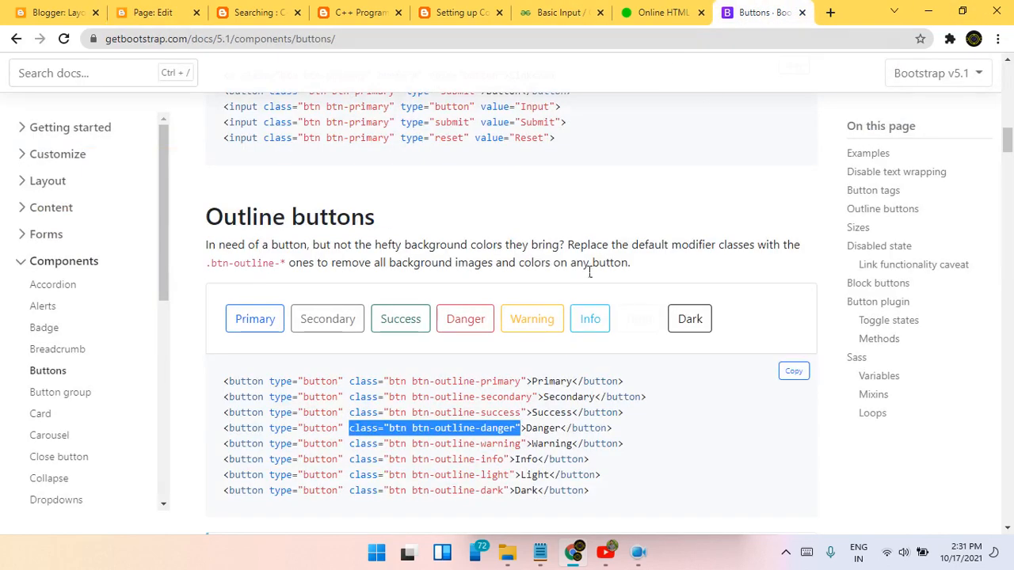
left_click(365, 433)
left_click_drag(349, 432, 522, 441)
left_click(3, 4)
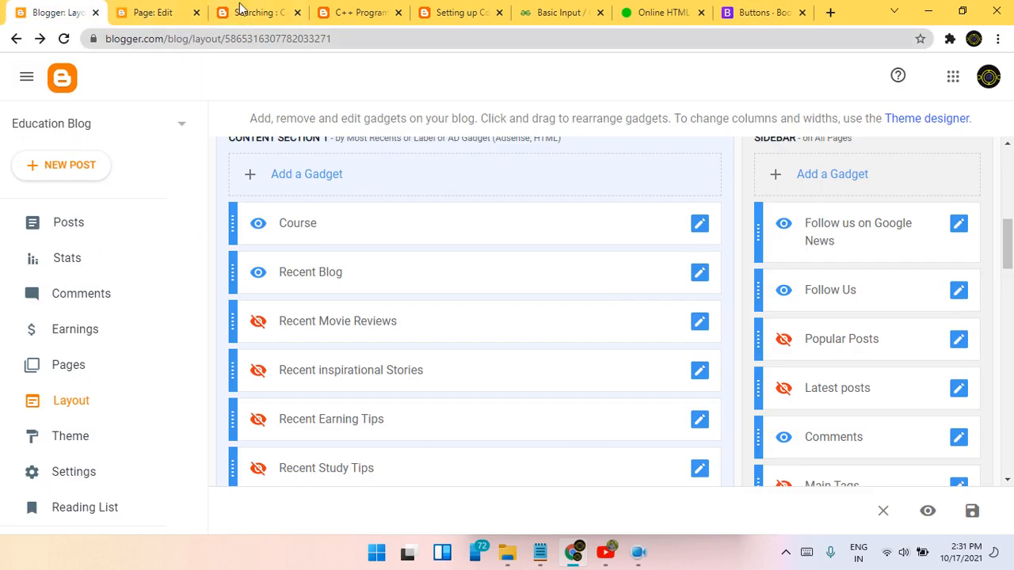
left_click(199, 5)
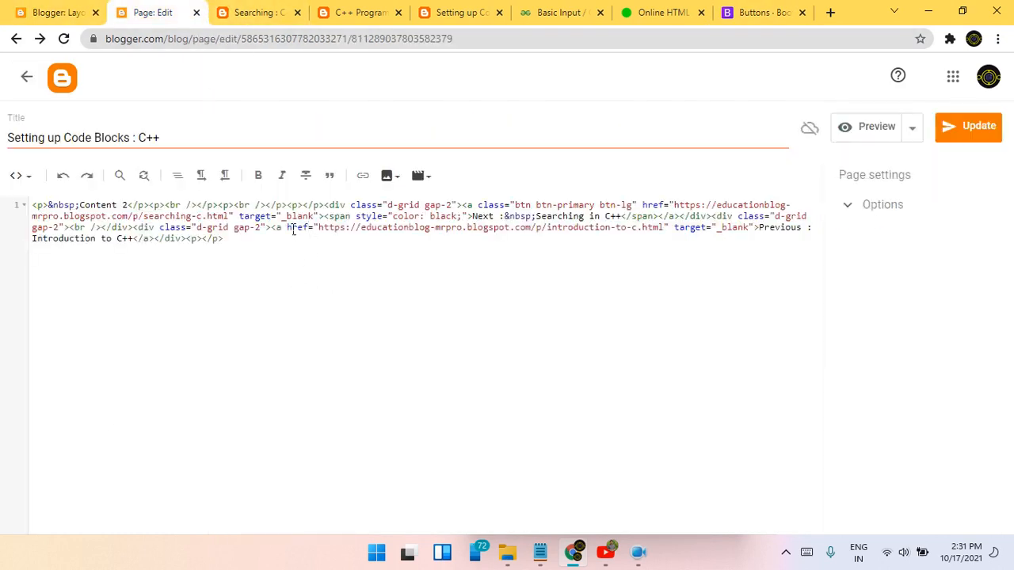
key("ctrl+v")
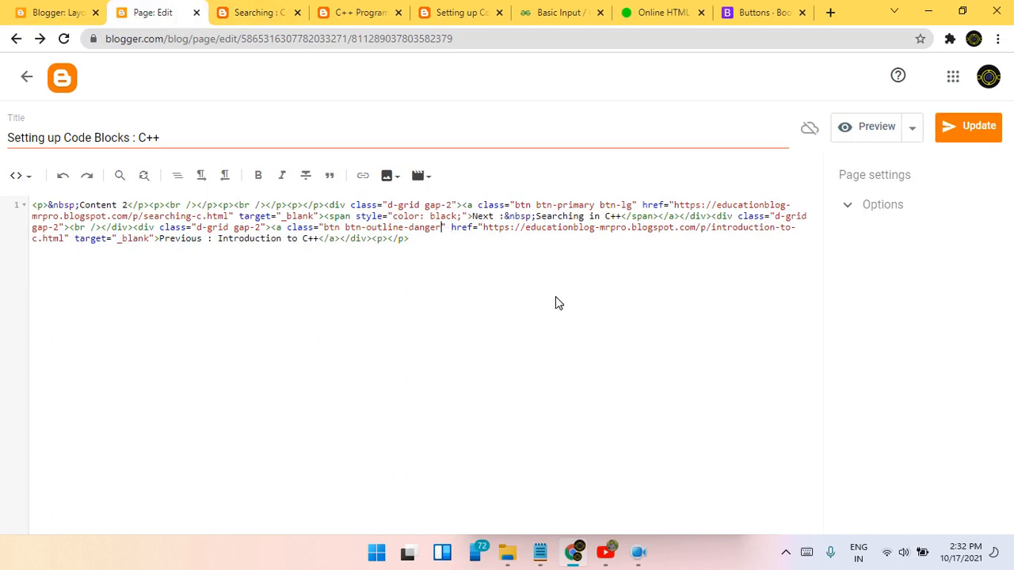
Step: Add the btn-lg class to the Previous link's anchor tag and update the page
type("btn")
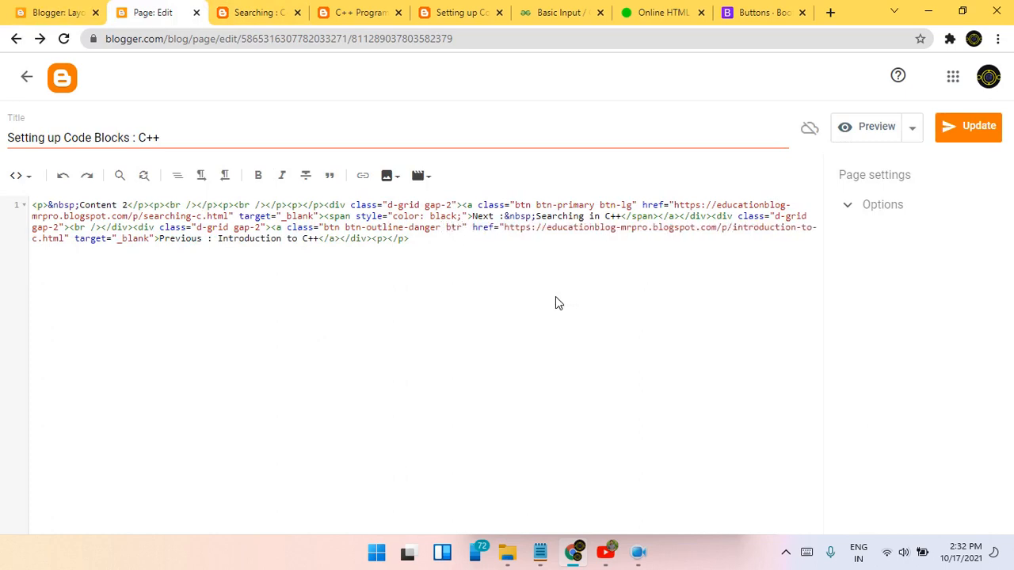
type("-lg")
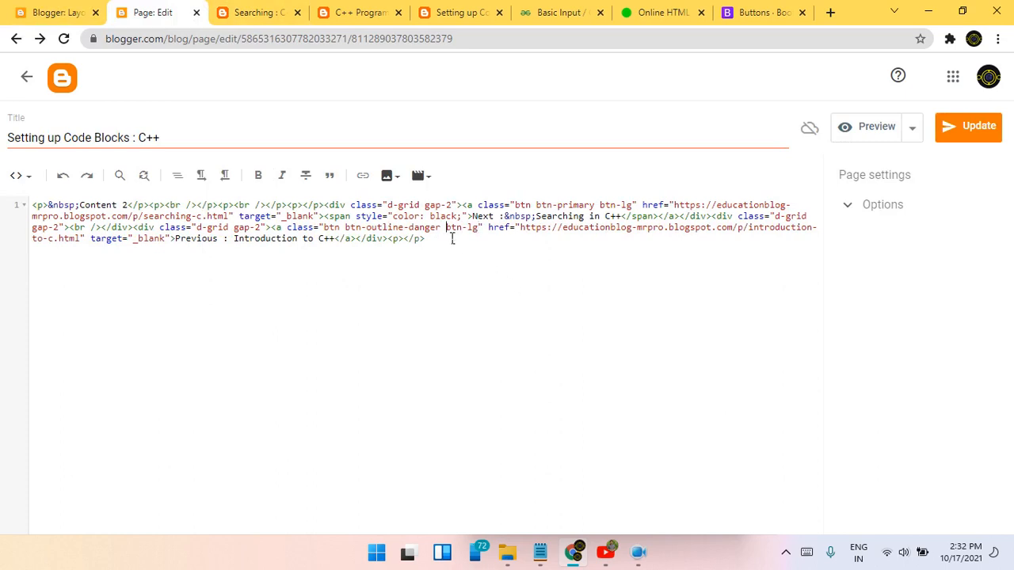
left_click_drag(446, 228, 480, 229)
left_click(982, 127)
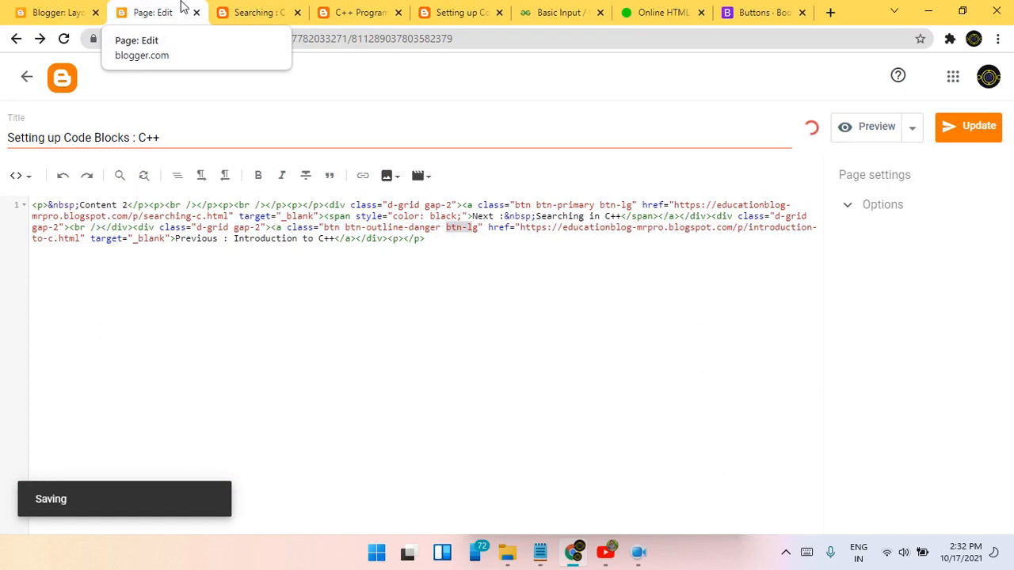
Step: Test the Previous and Next buttons on the published Setting up Code Blocks page, closing the Searching page opened by Next
left_click(432, 11)
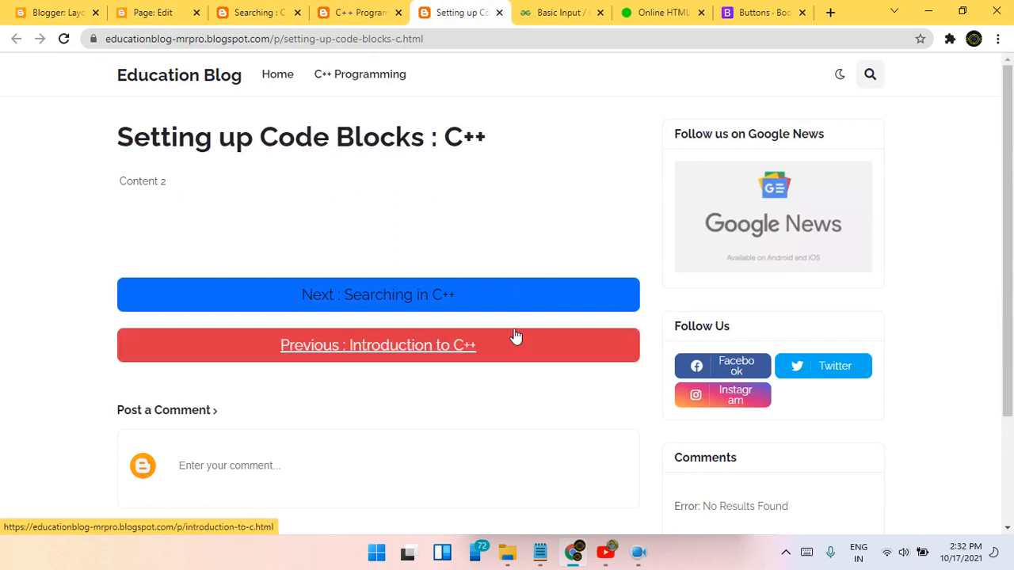
left_click(405, 358)
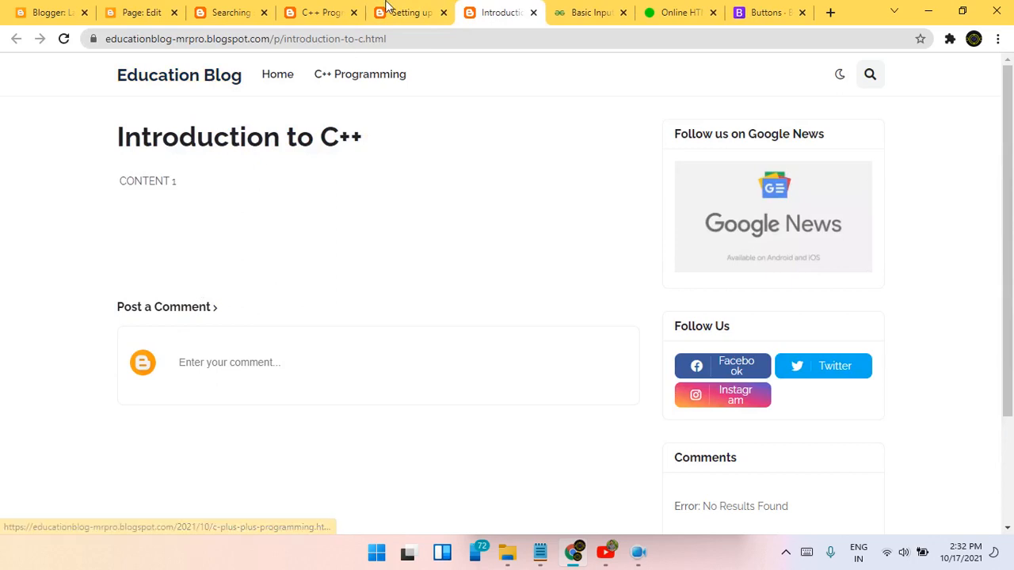
left_click(385, 8)
left_click(390, 290)
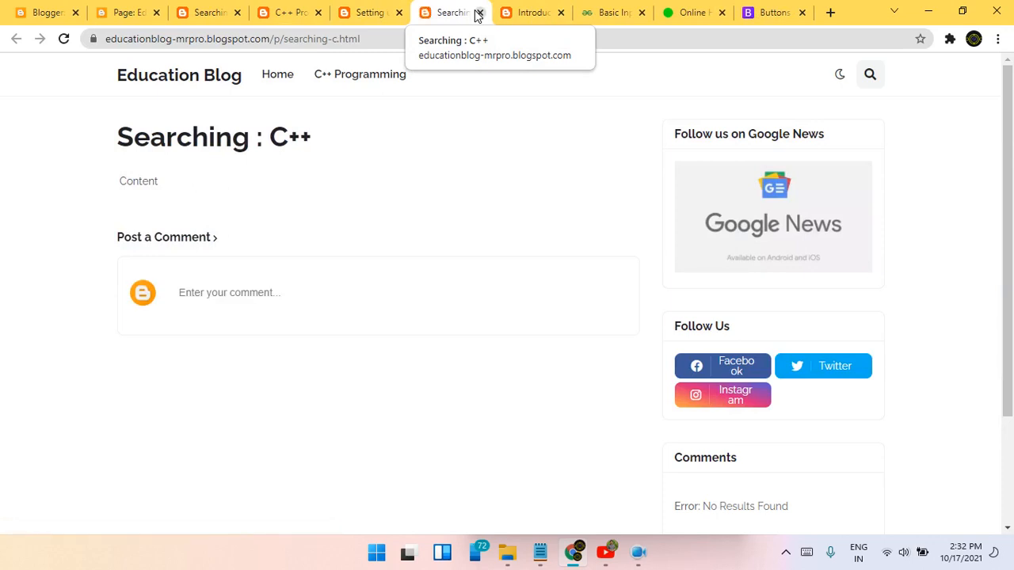
left_click(479, 13)
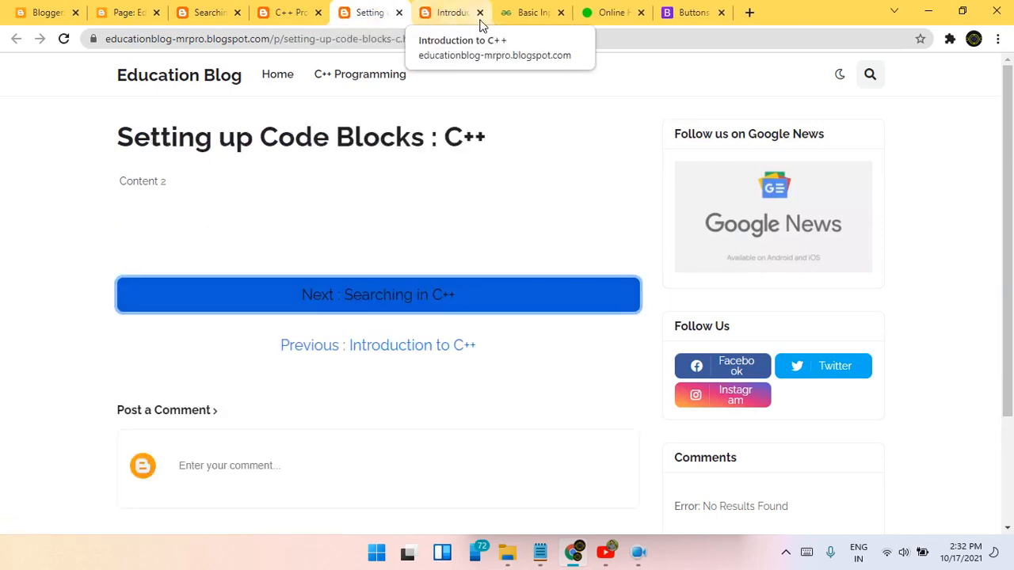
Step: Close the published Introduction to C++ page and return to the HTML editor of the Setting up Code Blocks page
left_click(479, 13)
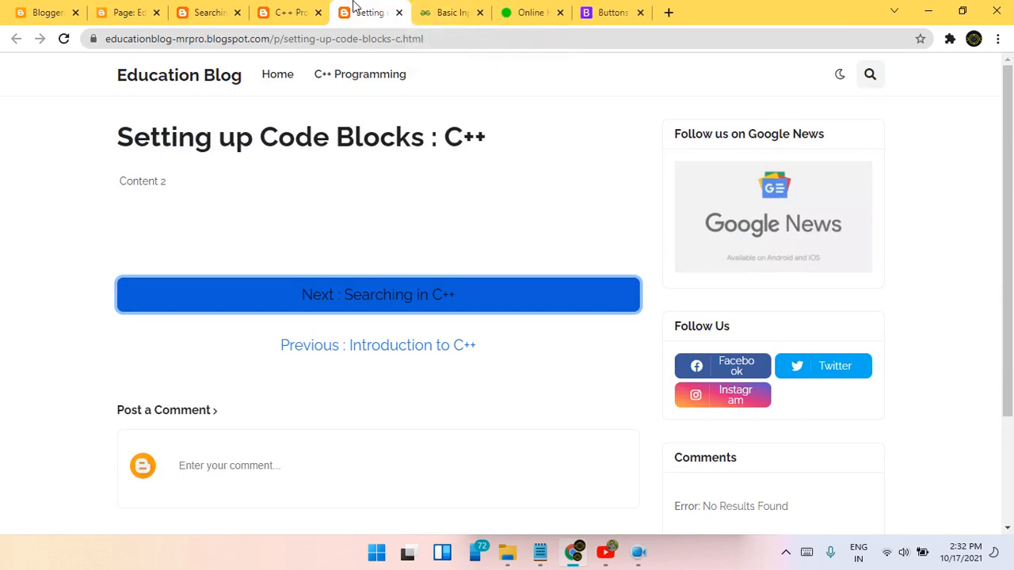
left_click(126, 12)
left_click(277, 8)
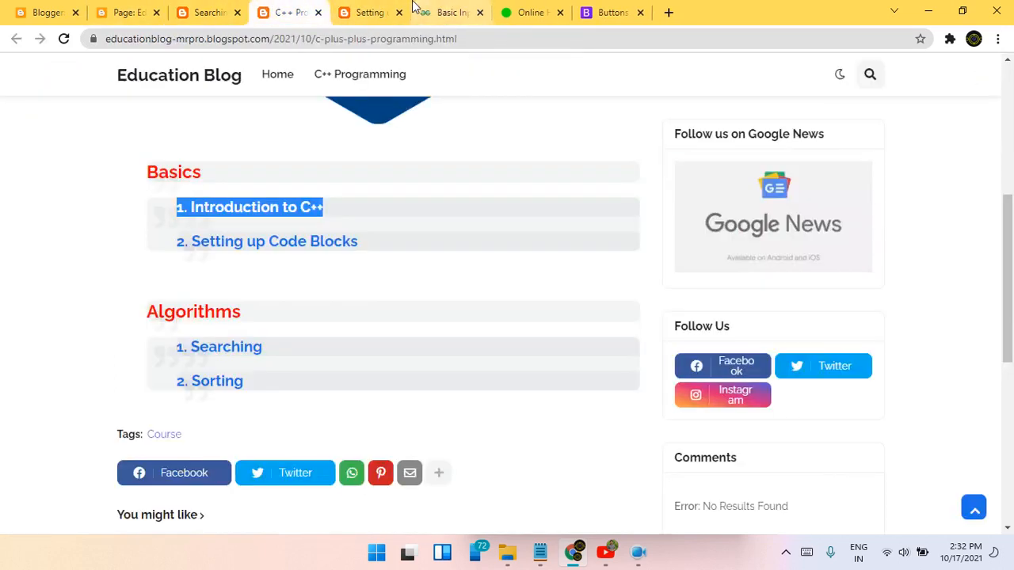
left_click(143, 8)
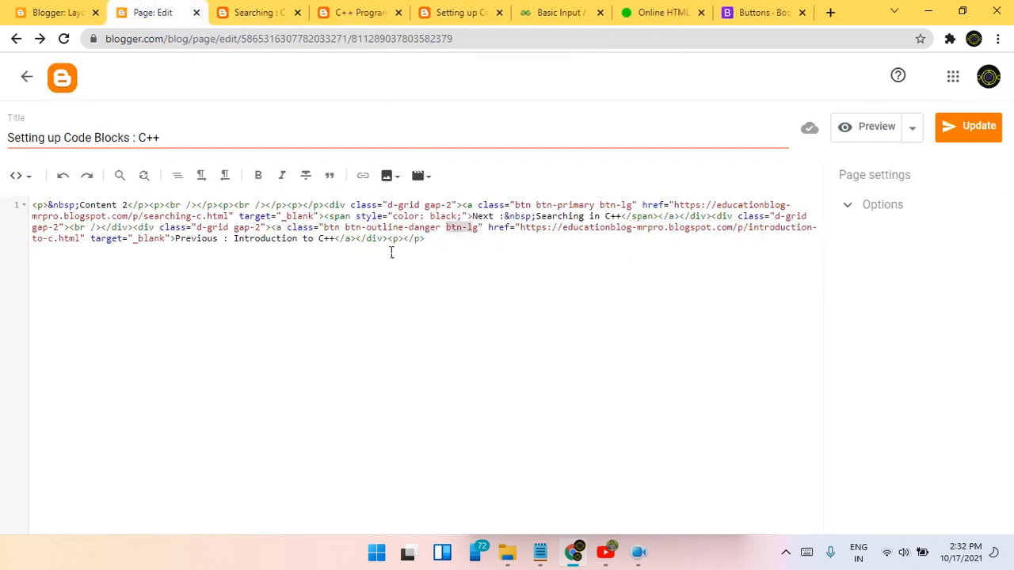
Step: Remove the trailing empty paragraph and copy the Next and Previous buttons' HTML into a new Notepad document
left_click_drag(423, 238, 438, 218)
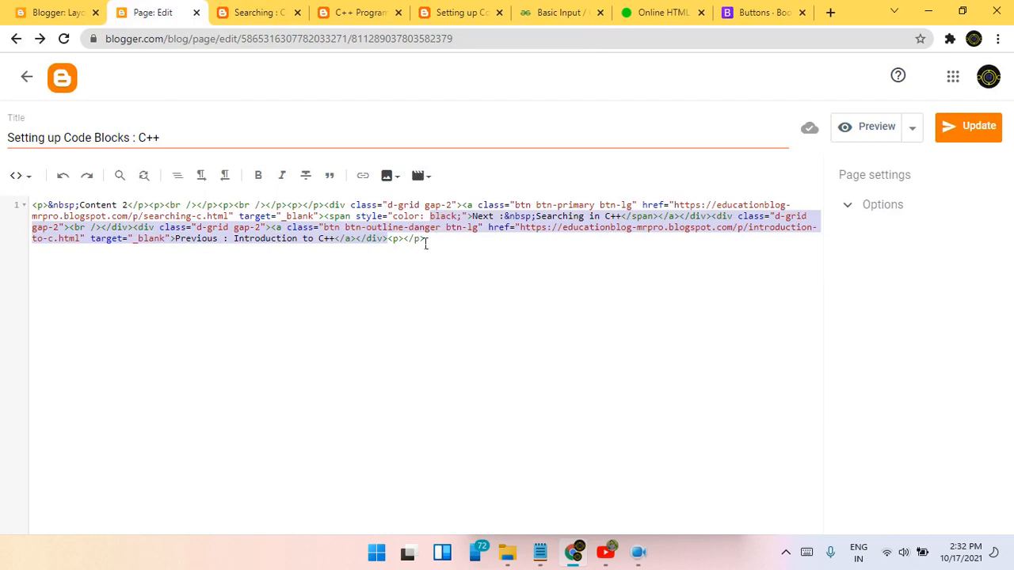
left_click_drag(432, 242, 336, 207)
key("ctrl+c")
key("BackSpace")
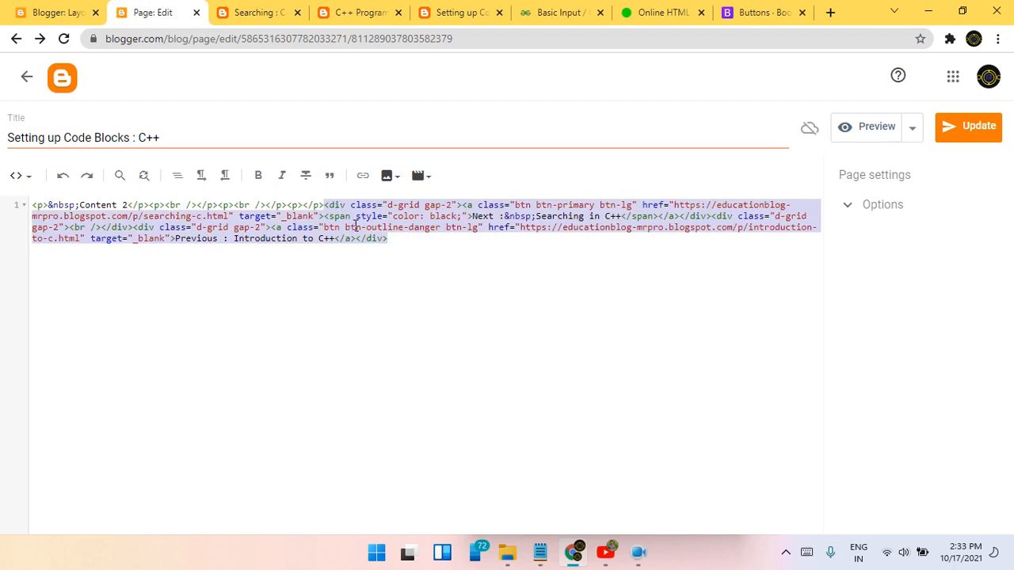
key("super+r")
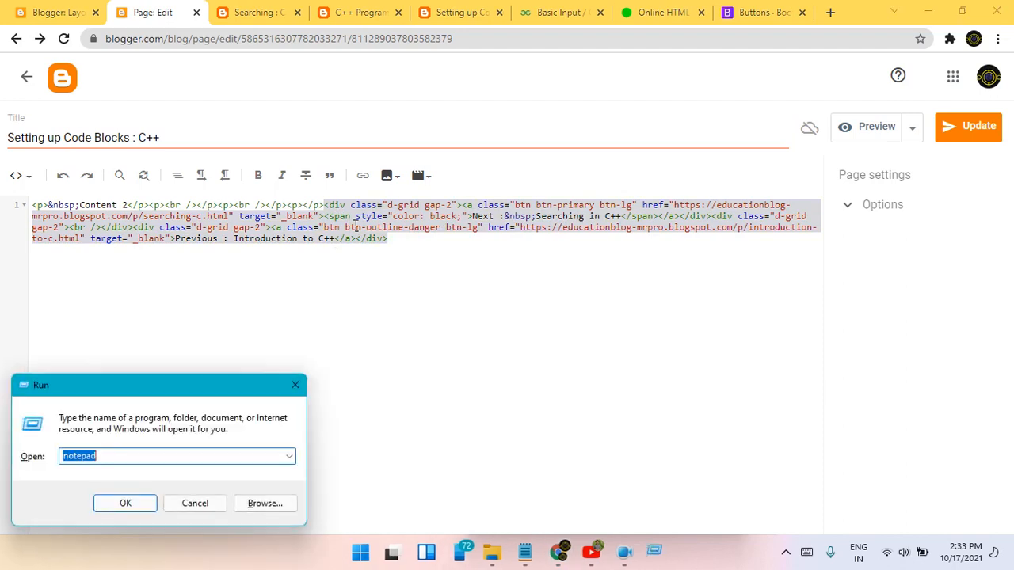
key("Return")
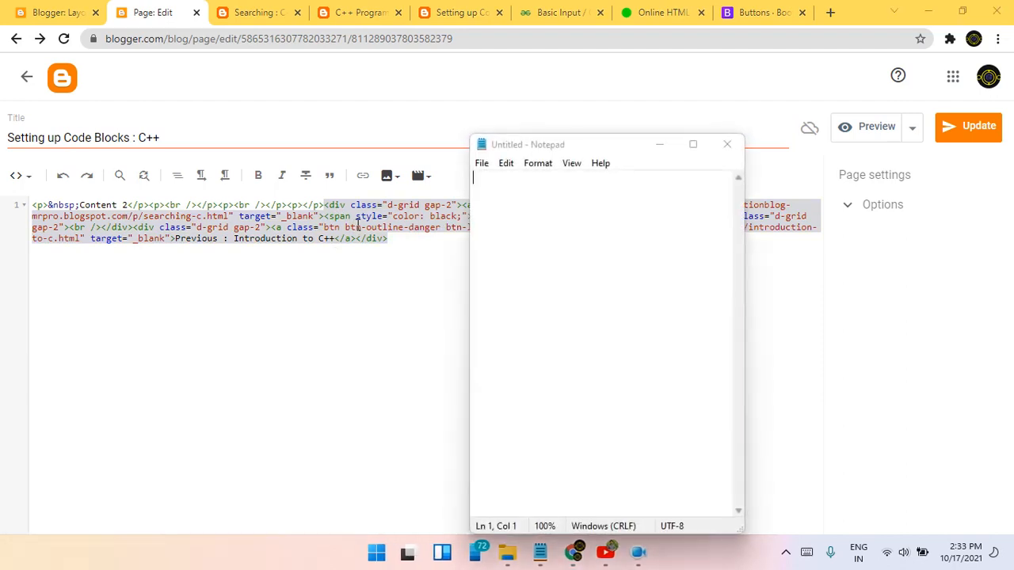
key("ctrl+v")
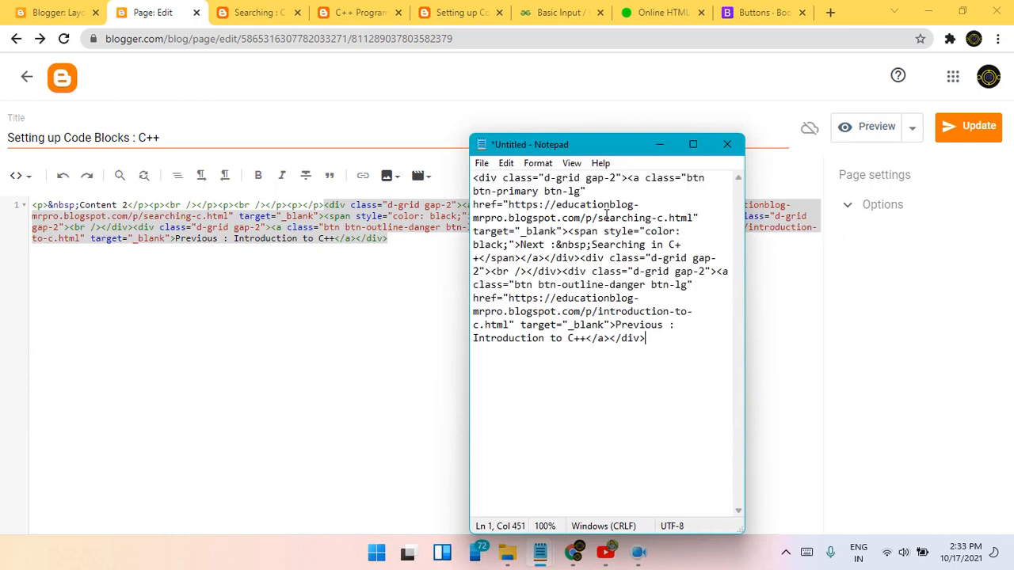
Step: Examine the Next and Previous link addresses in the Notepad copy of the button code, and minimize Notepad
key("ctrl+a")
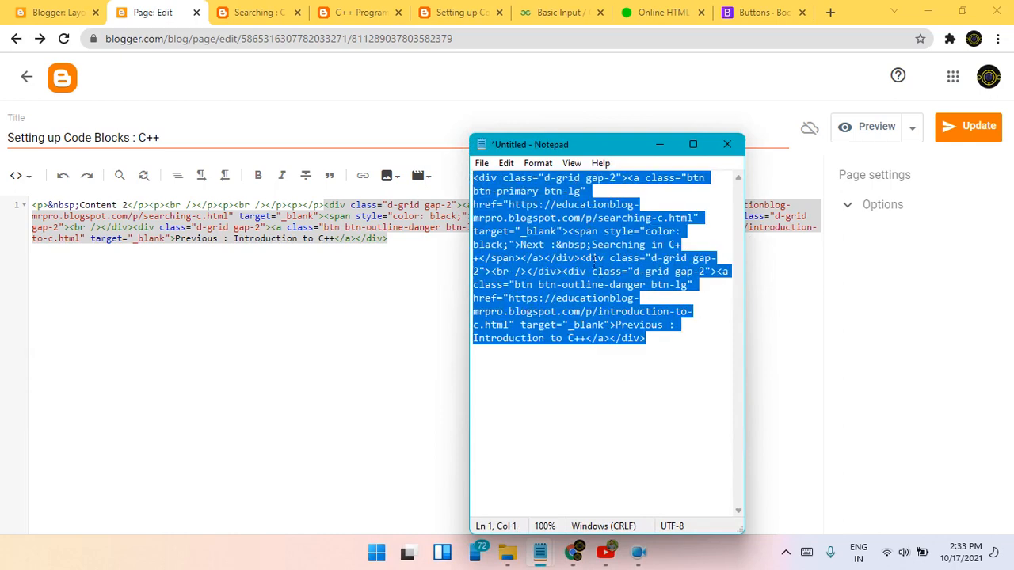
left_click(510, 196)
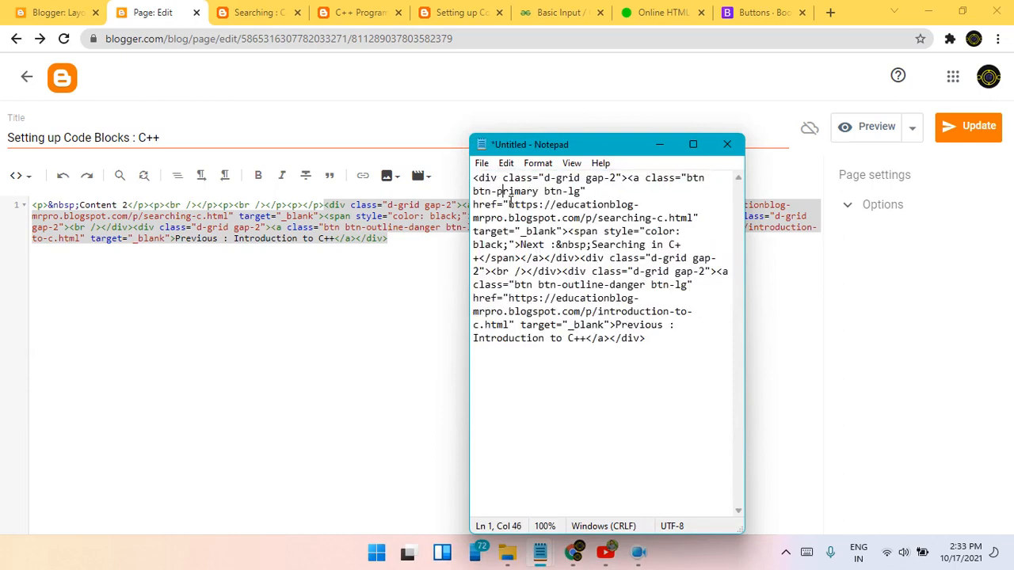
left_click_drag(514, 209, 701, 229)
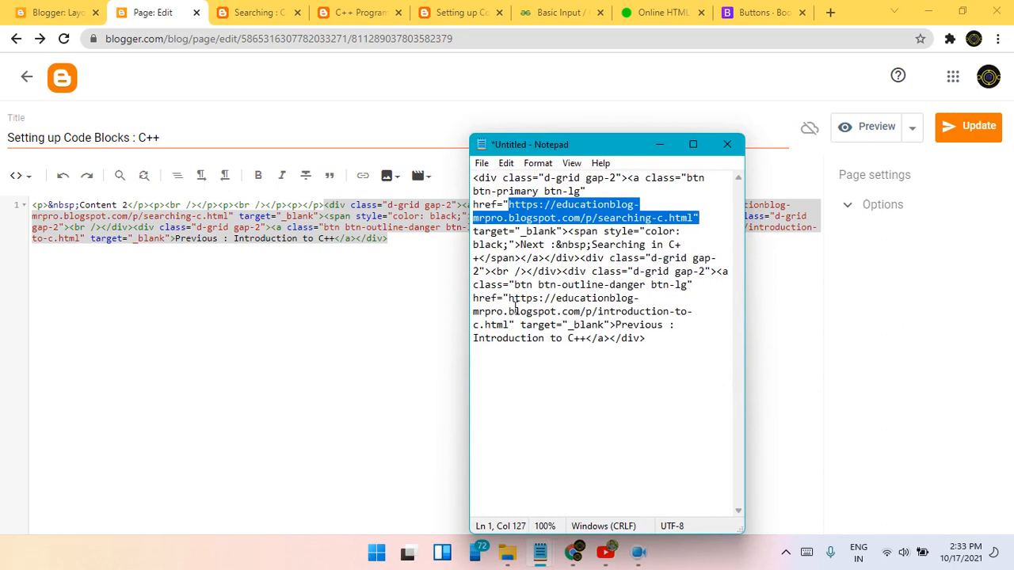
left_click_drag(507, 299, 512, 327)
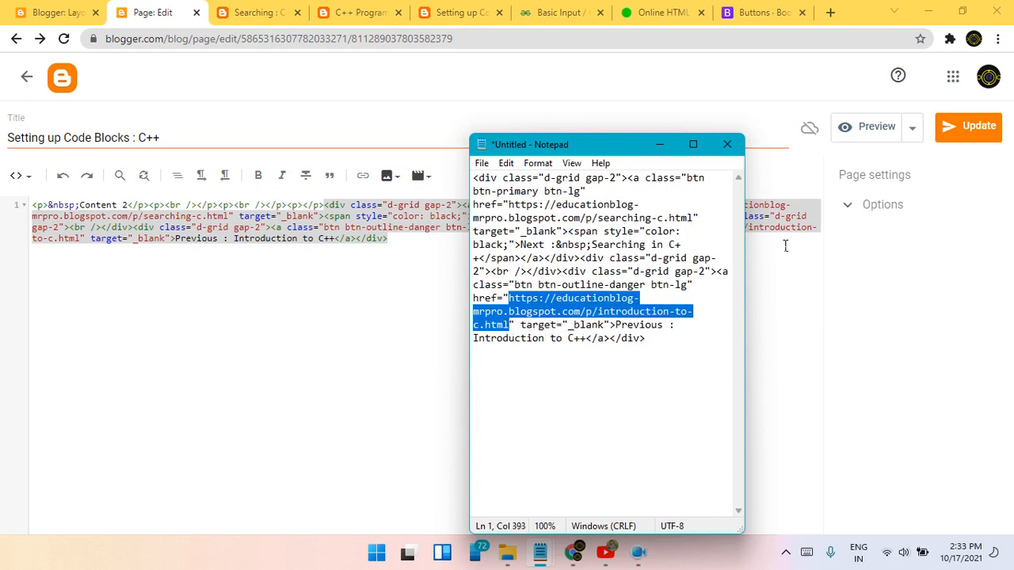
left_click(660, 146)
left_click(519, 262)
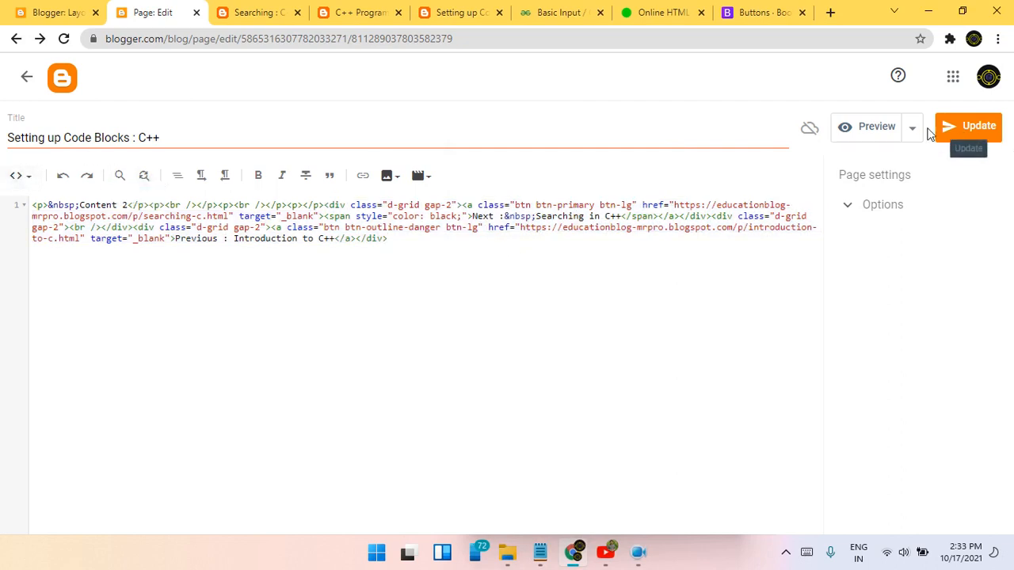
Step: Update the Setting up Code Blocks page and open the live blog
left_click(912, 131)
left_click(899, 207)
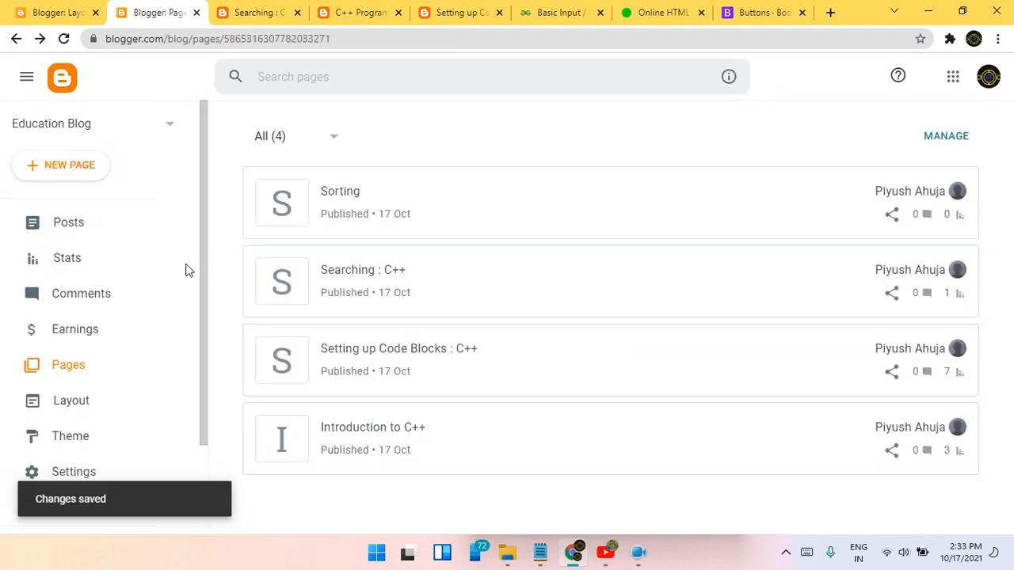
scroll(62, 458, "down", 2)
left_click(77, 435)
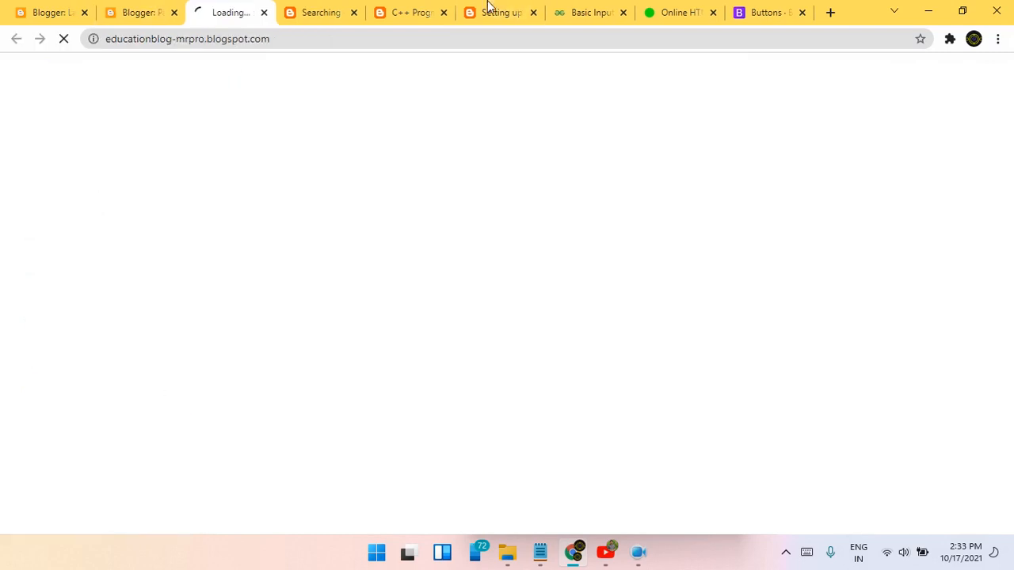
Step: Close the published Searching, C++ Programming and Setting up Code Blocks pages
left_click(351, 22)
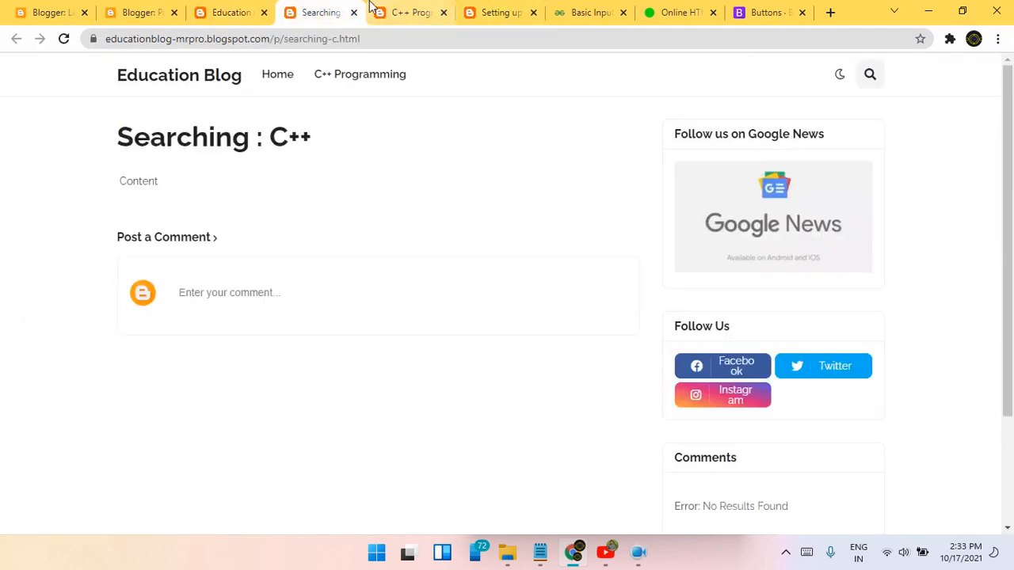
left_click(354, 12)
left_click(354, 13)
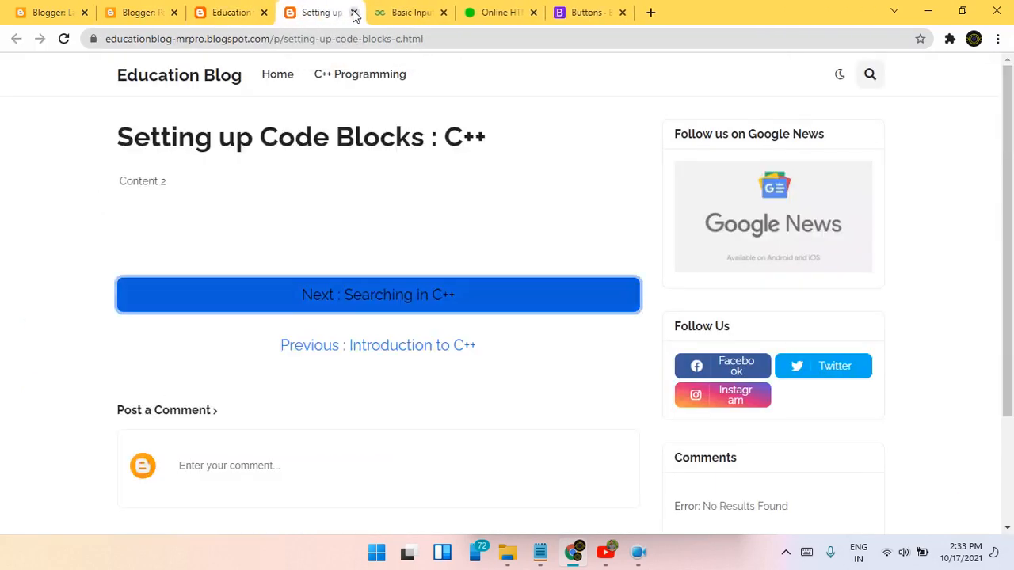
left_click(354, 13)
Step: Open Bootstrap's Card component documentation and look through the card examples and the list of components
left_click(506, 6)
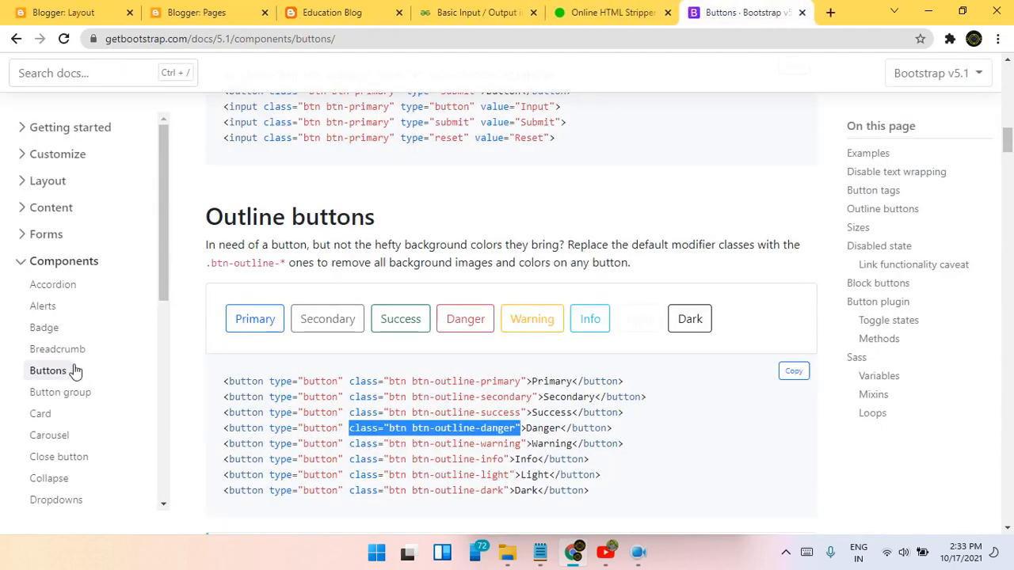
scroll(84, 365, "down", 2)
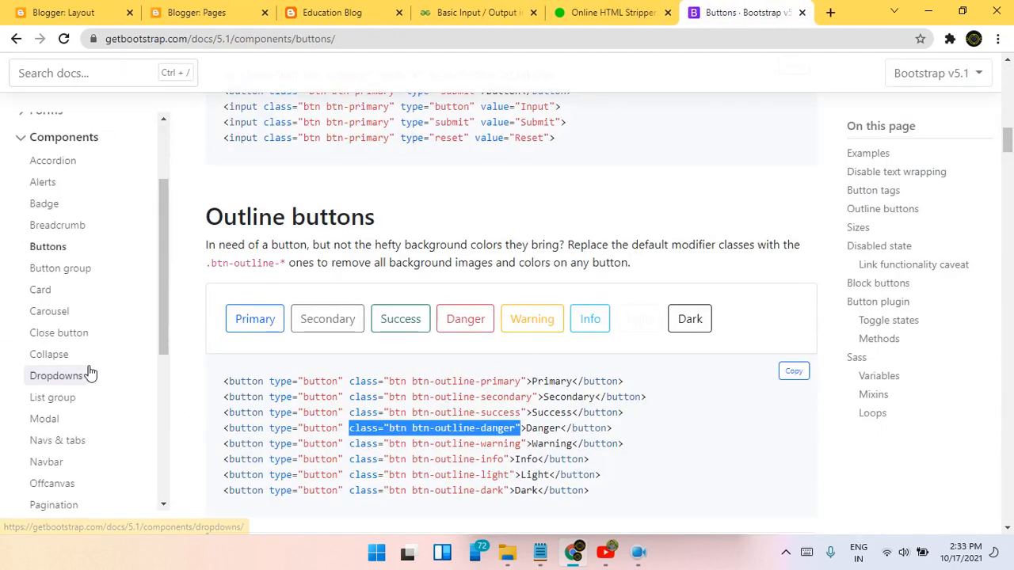
left_click(41, 292)
scroll(650, 503, "down", 9)
scroll(658, 470, "up", 6)
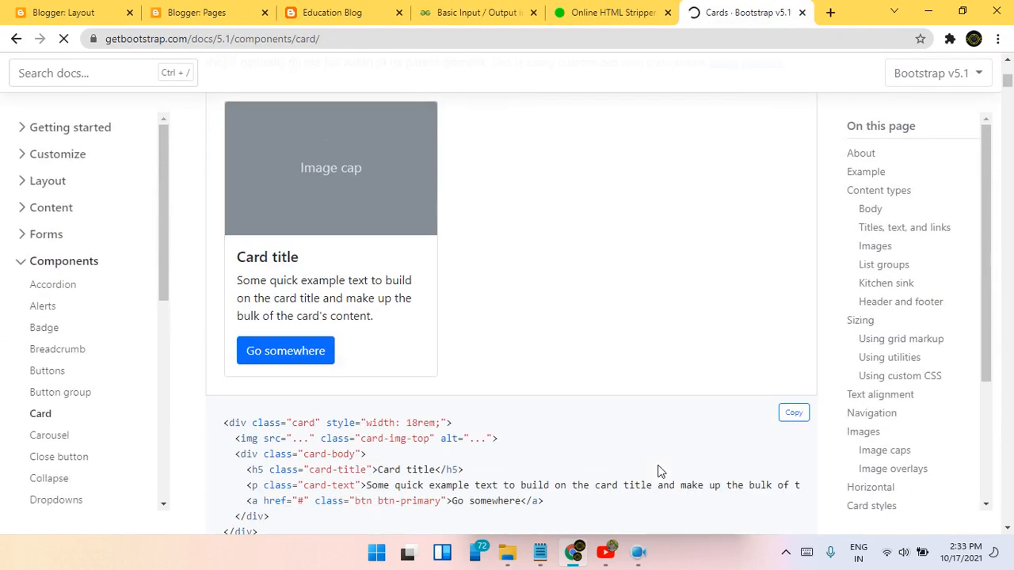
scroll(470, 437, "down", 3)
scroll(405, 339, "down", 15)
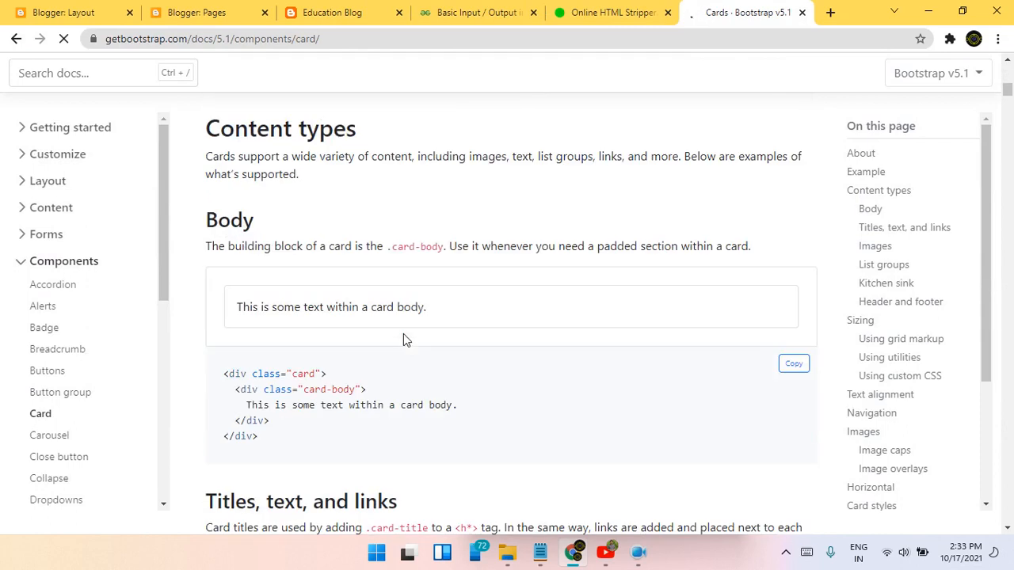
scroll(410, 341, "up", 3)
scroll(410, 341, "down", 6)
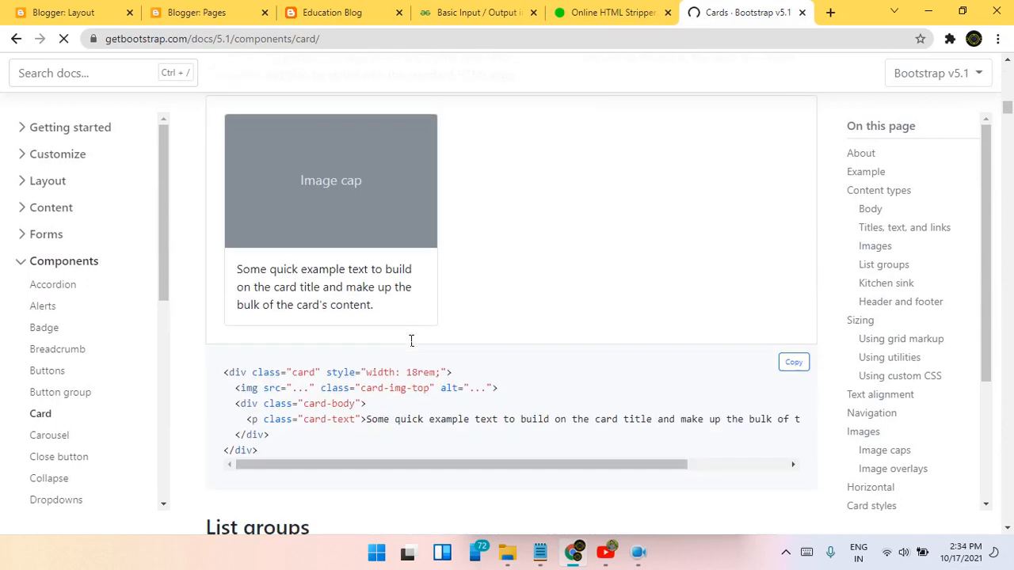
scroll(139, 349, "up", 2)
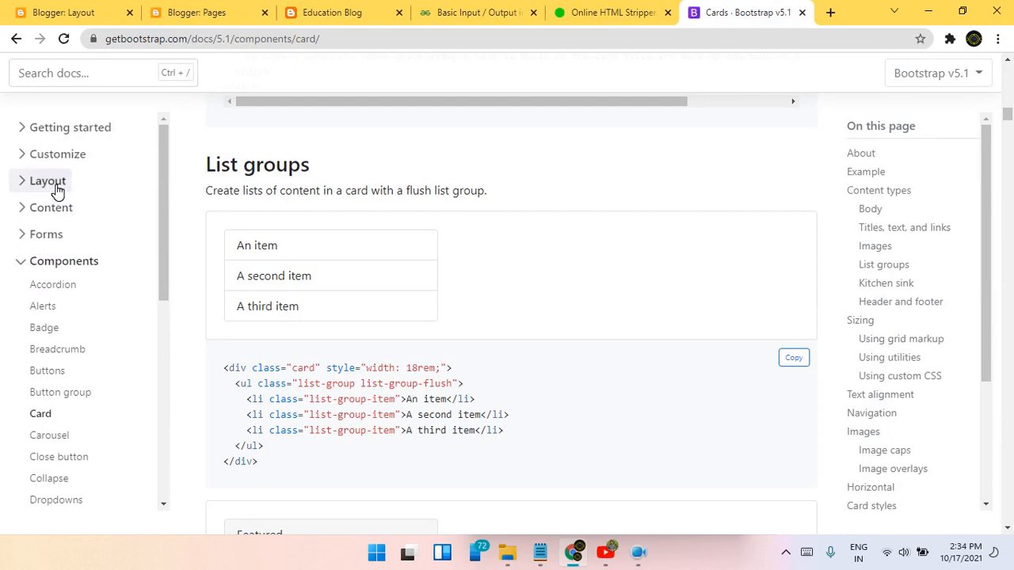
scroll(106, 414, "down", 6)
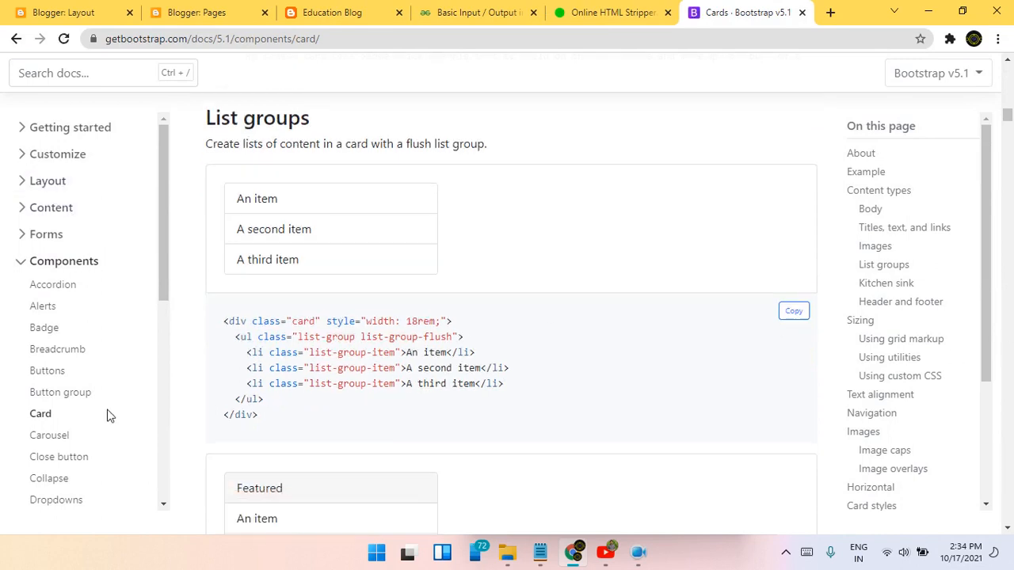
scroll(147, 310, "down", 3)
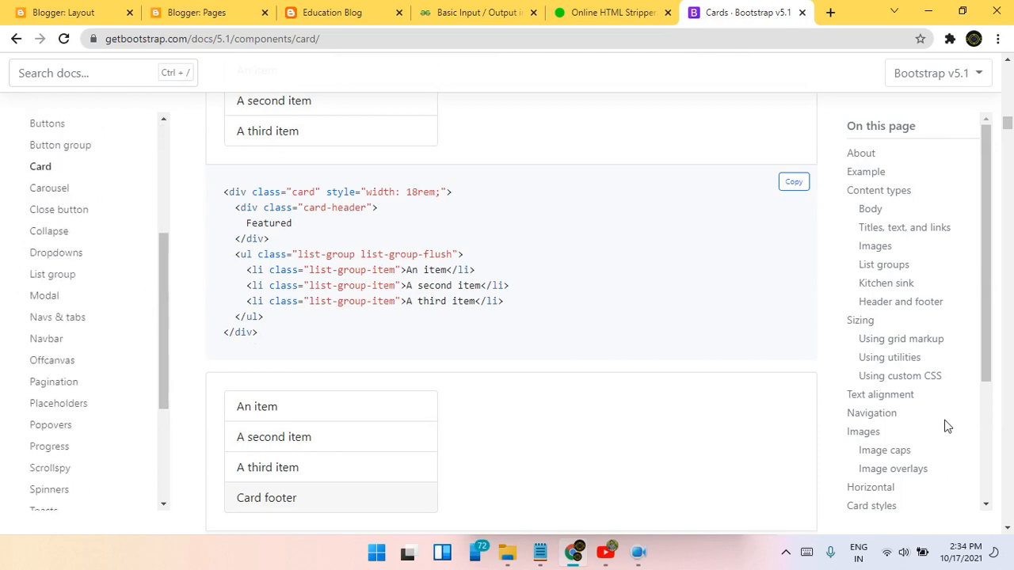
scroll(293, 408, "down", 4)
scroll(84, 438, "down", 1)
scroll(83, 438, "down", 2)
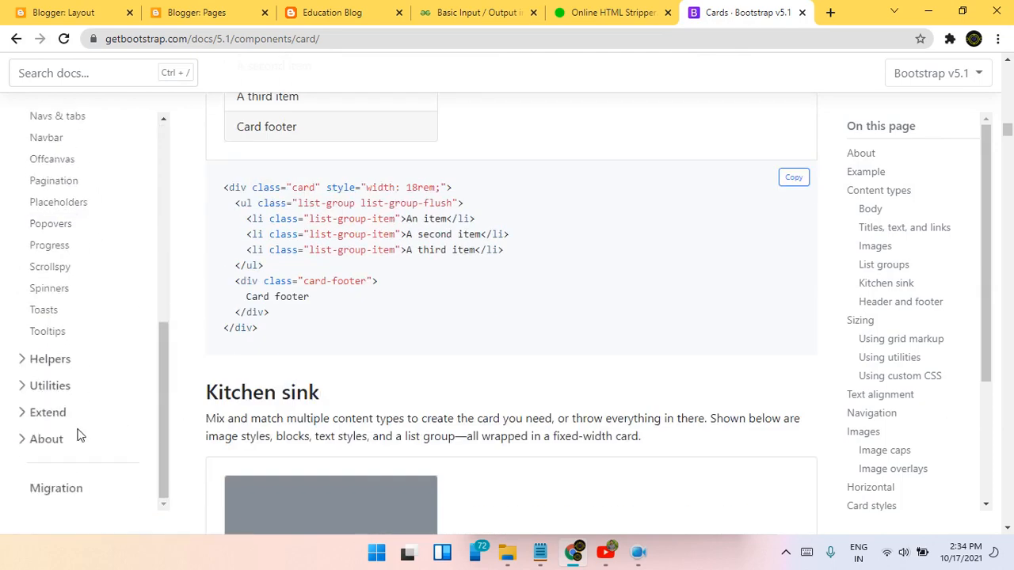
Step: Look over the Education Blog home page, including its Google News, Follow Us and Comments sidebar sections
left_click(198, 12)
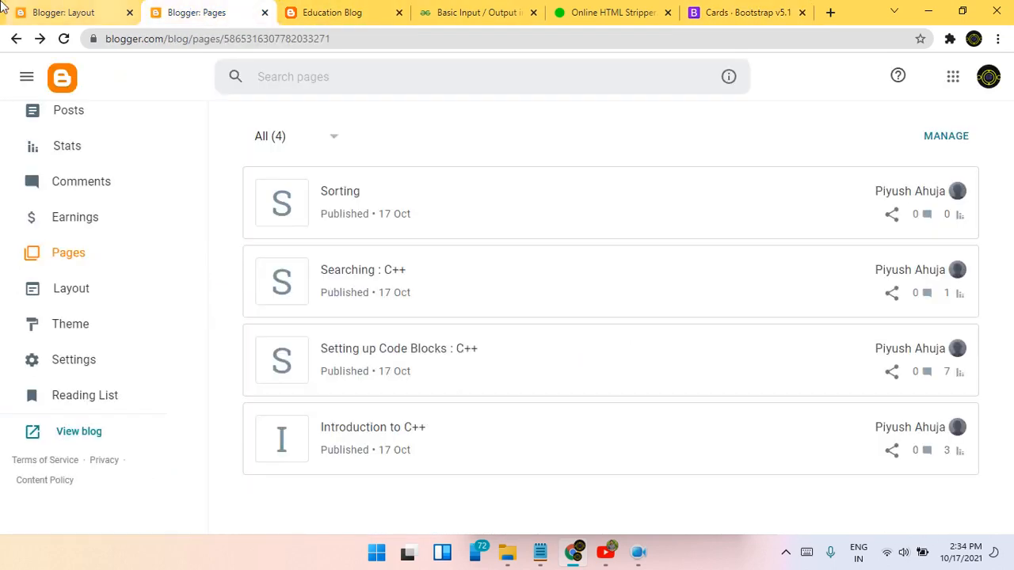
left_click(324, 10)
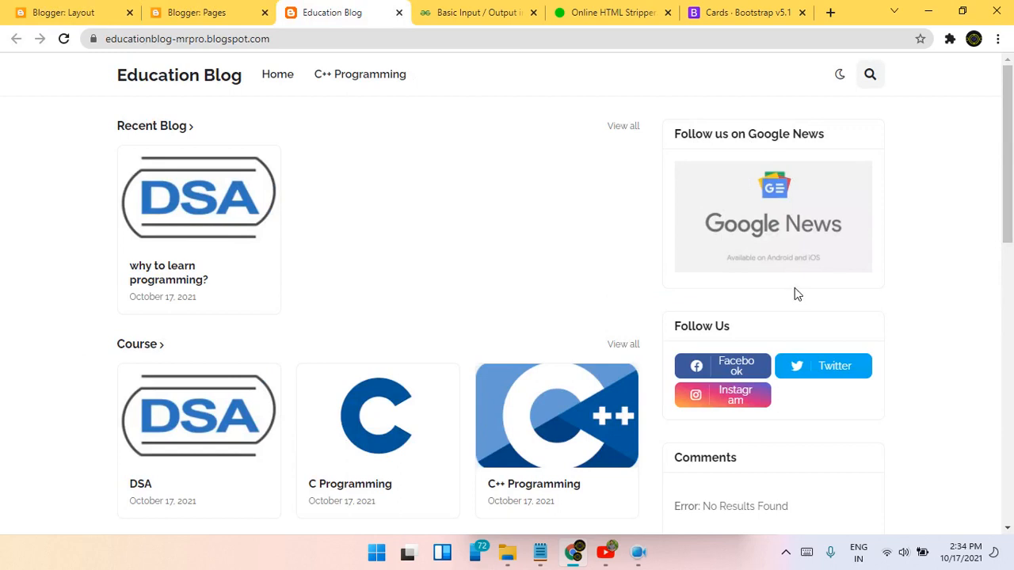
left_click_drag(670, 144, 862, 445)
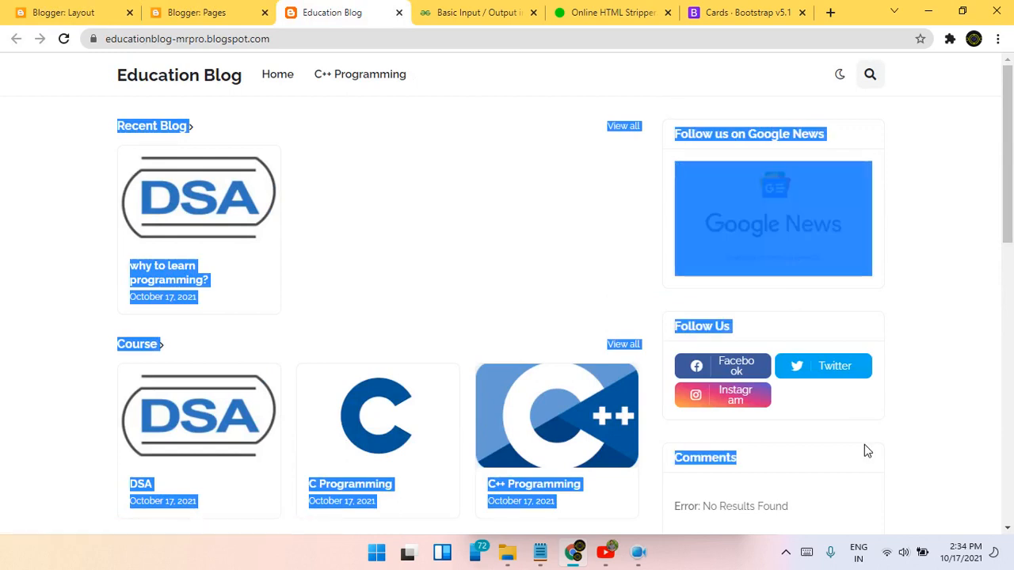
left_click(864, 451)
Step: In the blog layout, move the Popular Posts gadget to the top of the sidebar and the Latest posts gadget higher up
left_click(3, 3)
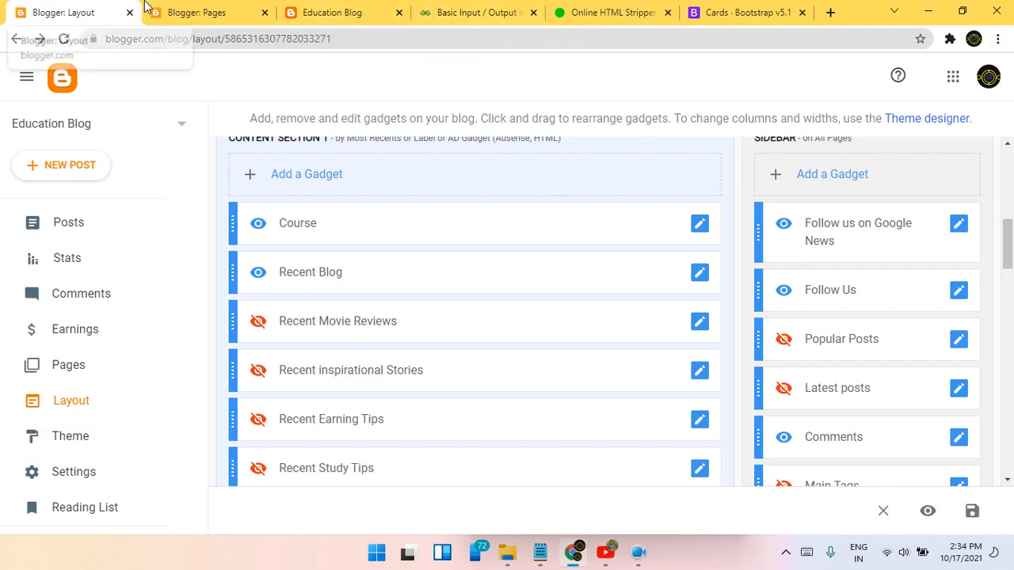
left_click(112, 223)
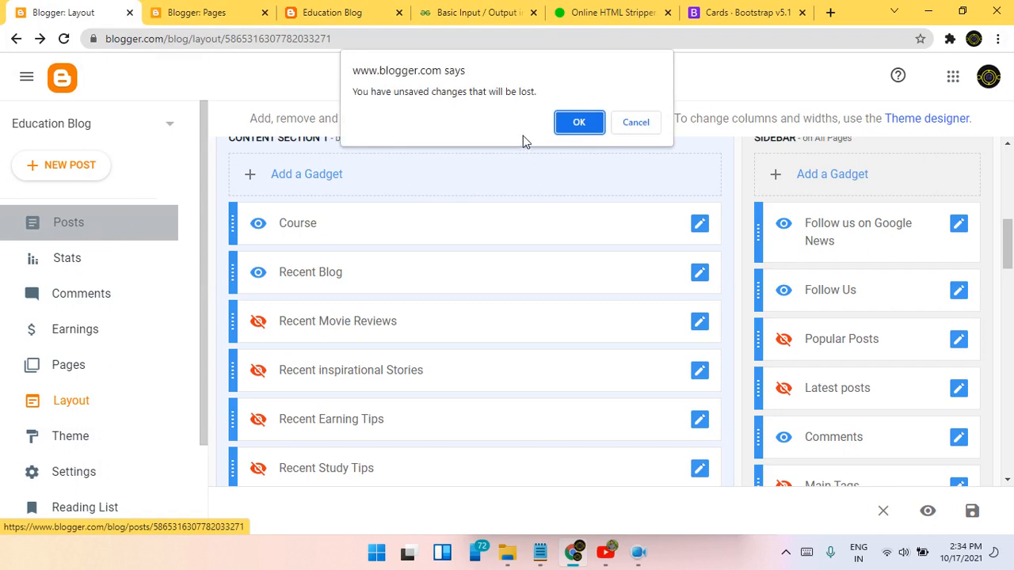
left_click(634, 122)
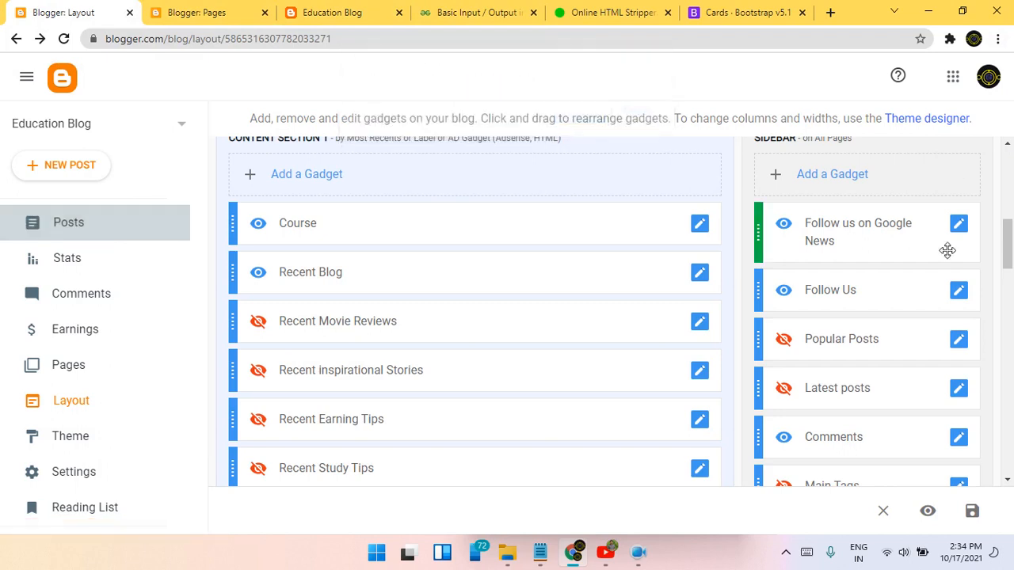
scroll(945, 351, "down", 2)
scroll(891, 376, "up", 2)
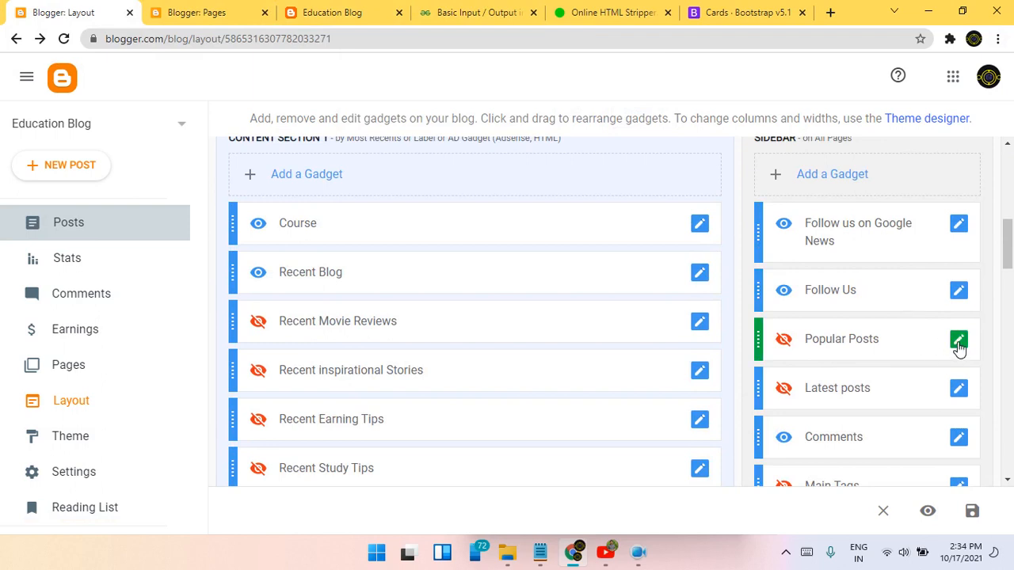
left_click_drag(924, 327, 916, 230)
left_click_drag(914, 378, 901, 274)
Step: Turn on display of the Trending gadget in the Ticker News section and save it
scroll(738, 321, "up", 3)
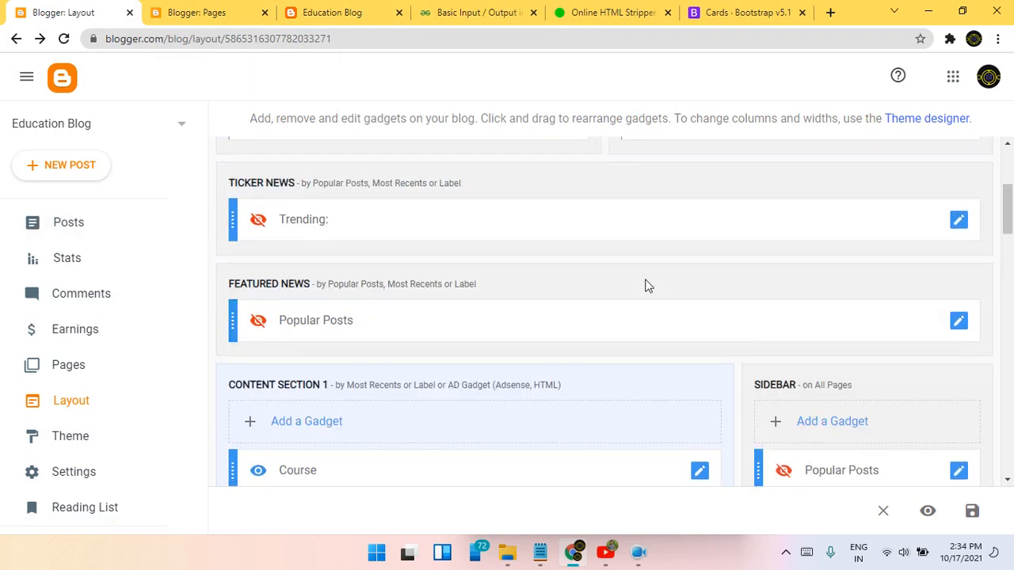
left_click(958, 220)
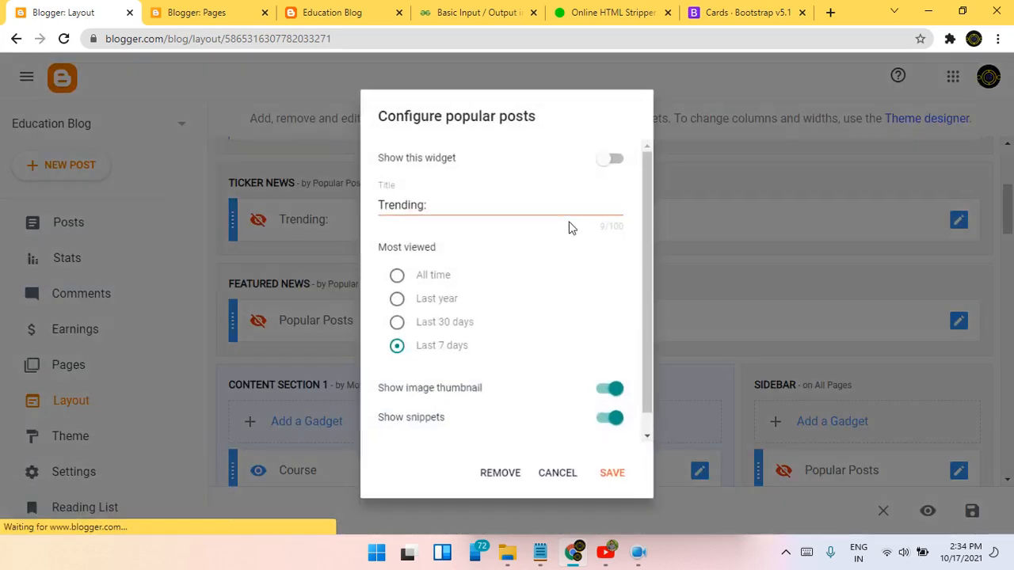
left_click(610, 158)
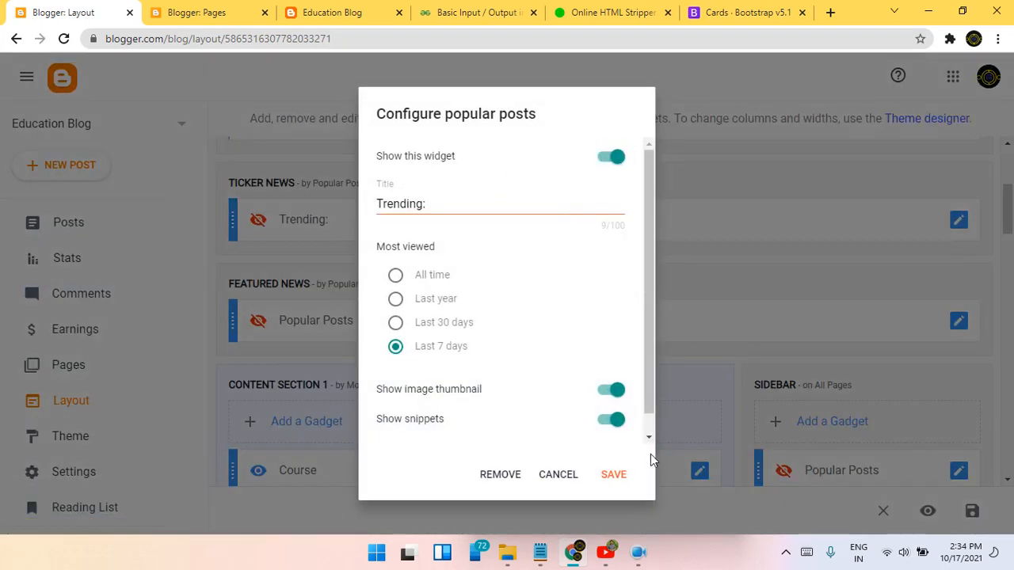
left_click(607, 474)
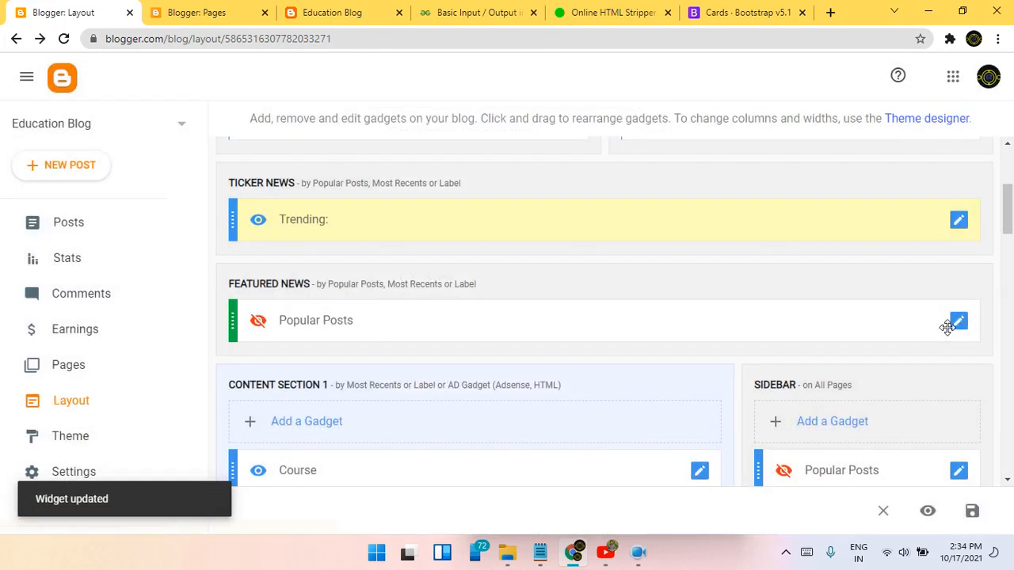
Step: Turn on display of the Popular Posts gadget in the Featured News section and save it
left_click(959, 320)
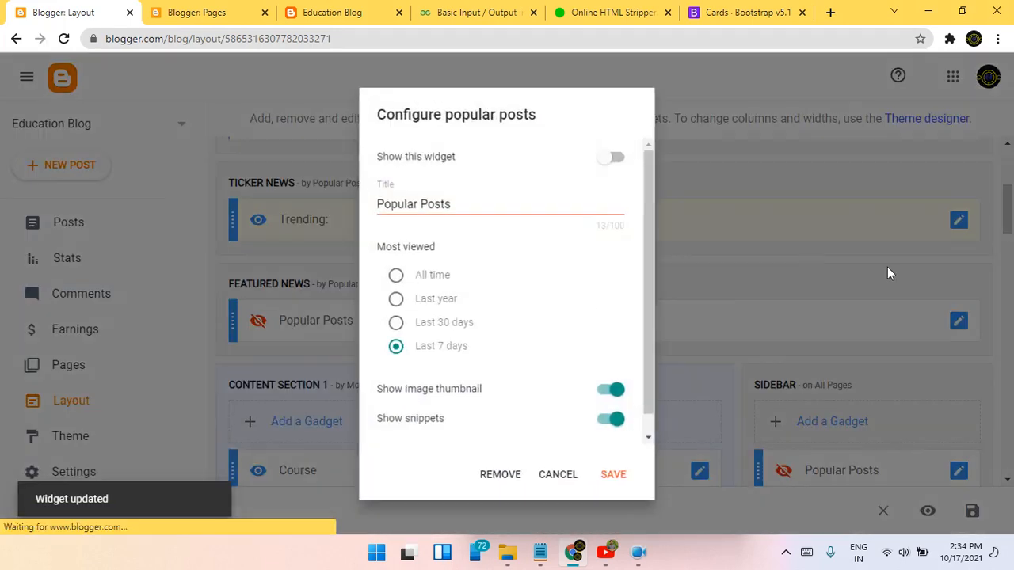
left_click(612, 157)
left_click(613, 473)
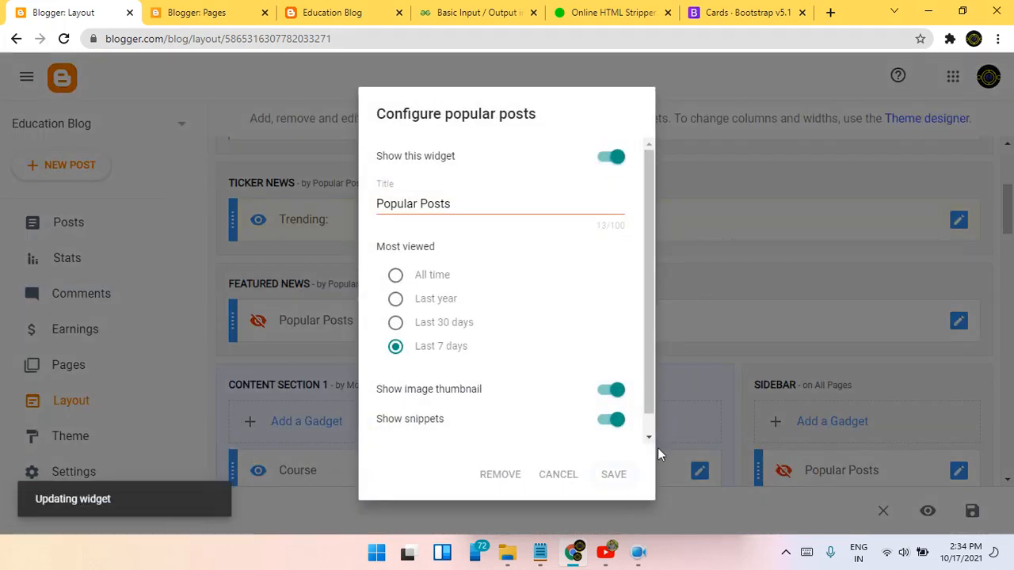
Step: Look over the published Education Blog home page down to its footer links and copyright text
scroll(626, 289, "up", 3)
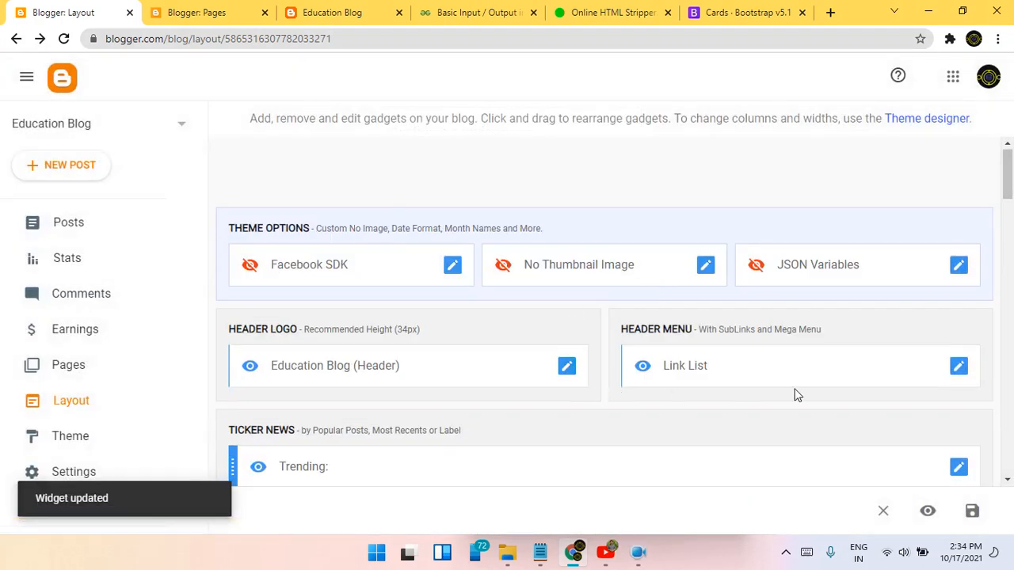
scroll(797, 394, "down", 15)
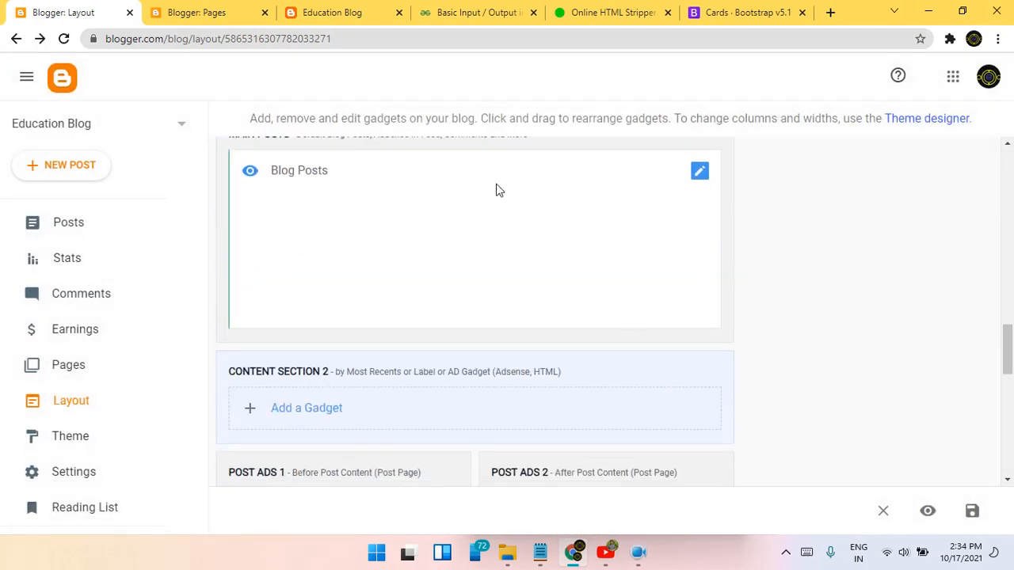
left_click(188, 7)
left_click(332, 11)
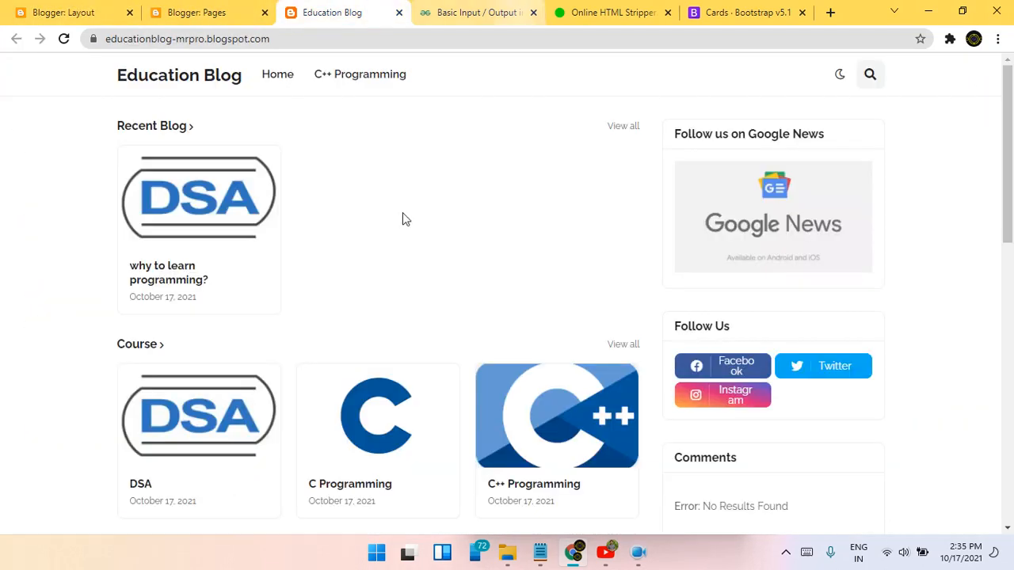
scroll(369, 212, "down", 2)
scroll(369, 212, "down", 2)
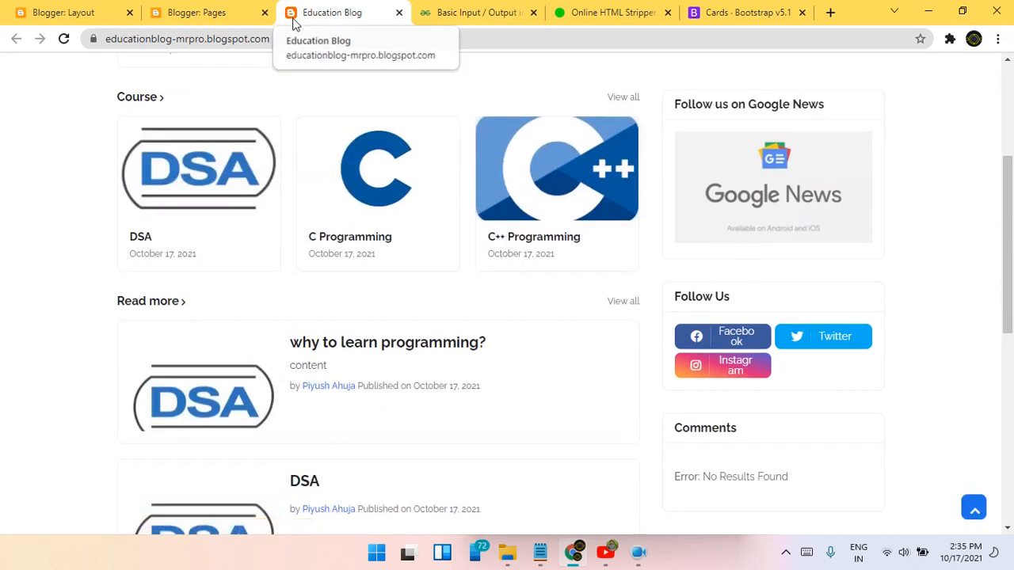
scroll(362, 151, "down", 6)
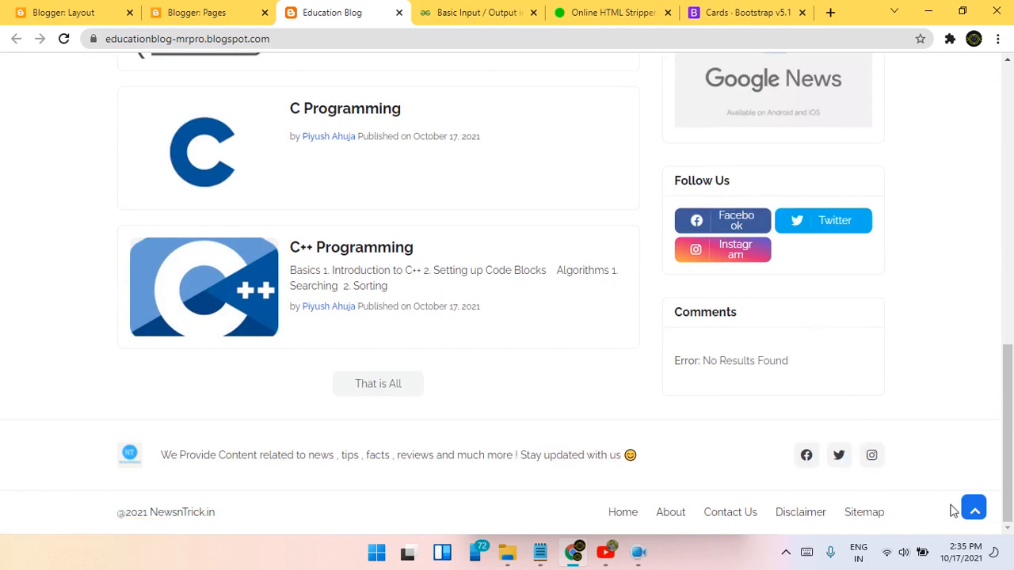
left_click_drag(908, 514, 566, 513)
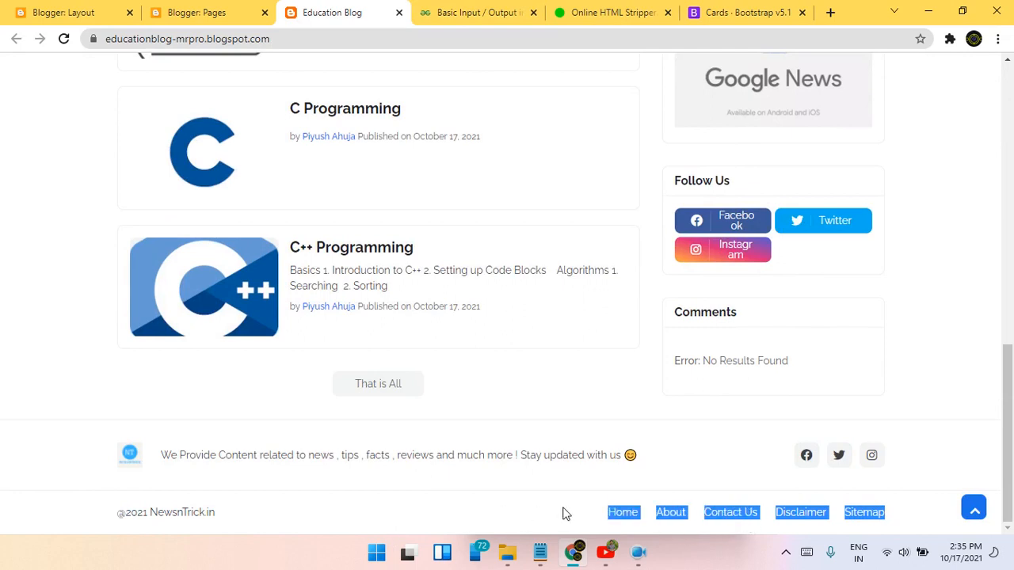
left_click_drag(217, 515, 148, 508)
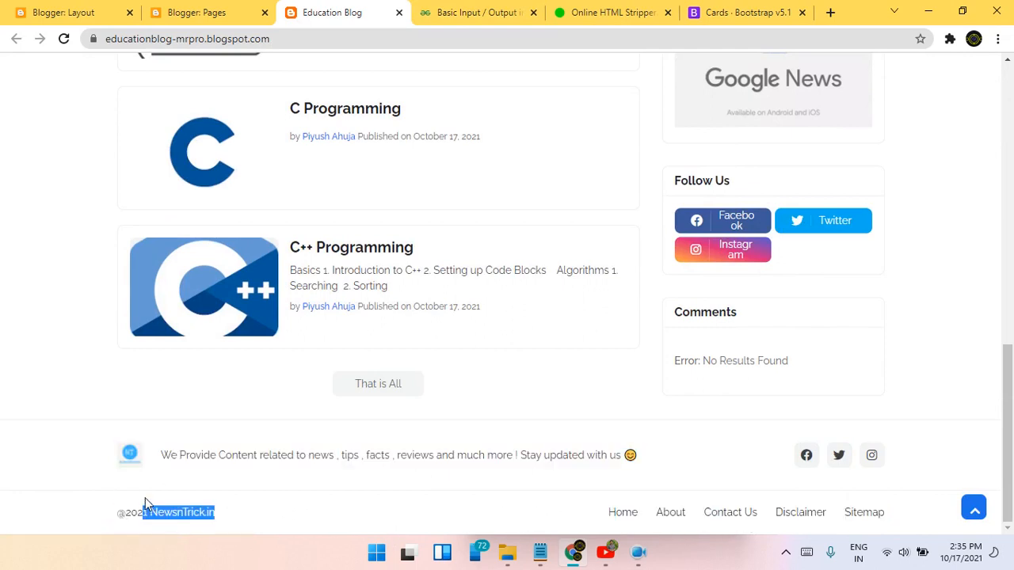
Step: Find the About Section, Footer Copyright and Footer Menu gadgets in the blog layout
left_click(64, 11)
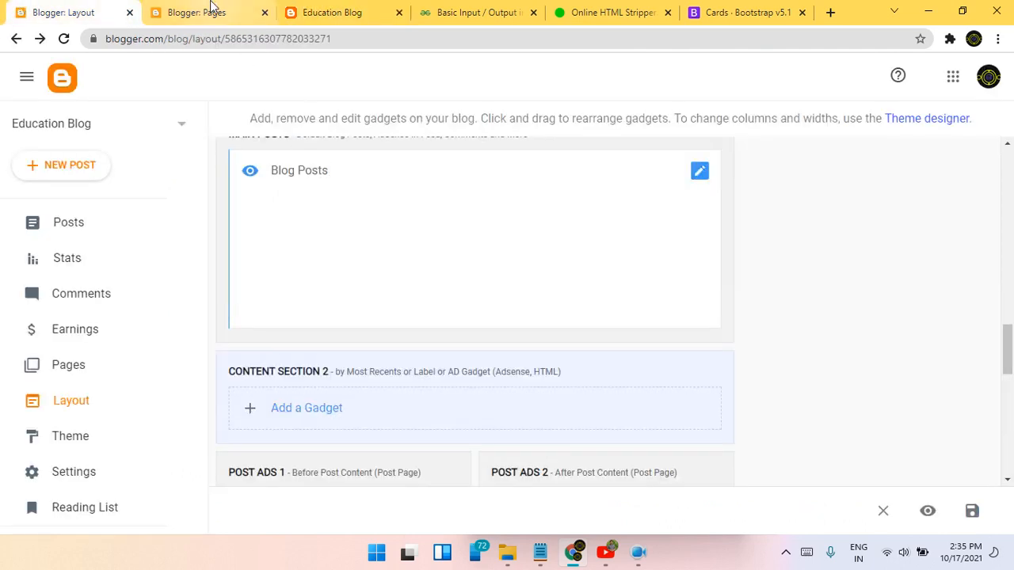
left_click(202, 12)
left_click(31, 12)
scroll(459, 349, "down", 7)
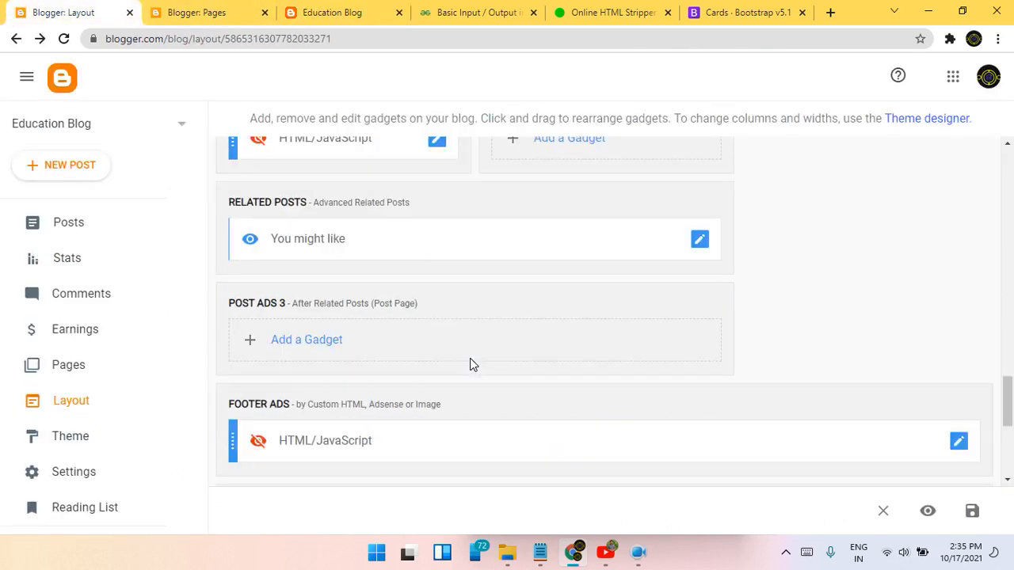
scroll(470, 364, "down", 2)
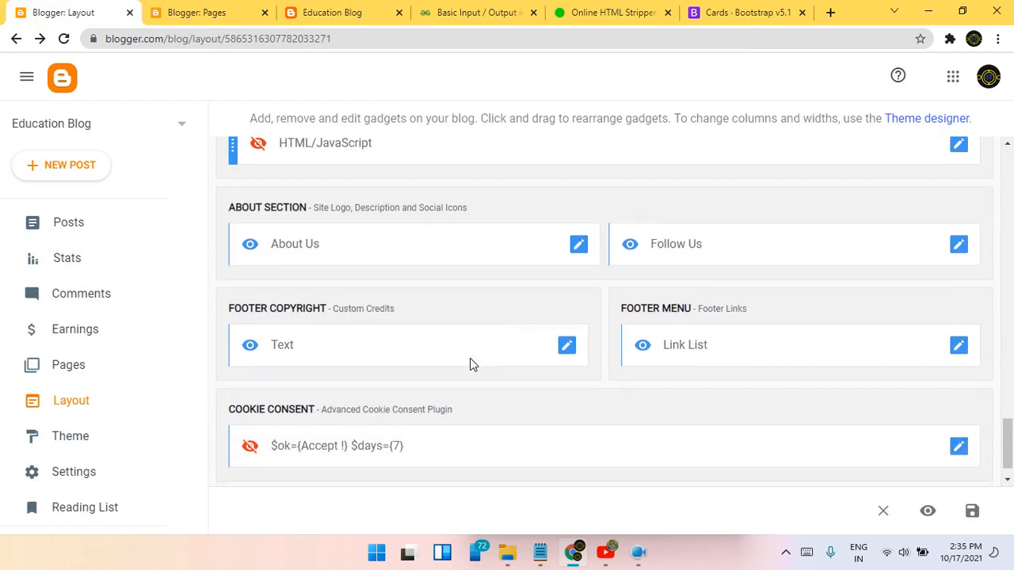
Step: Remove the Follow us on Google News image gadget from the sidebar
scroll(808, 274, "up", 15)
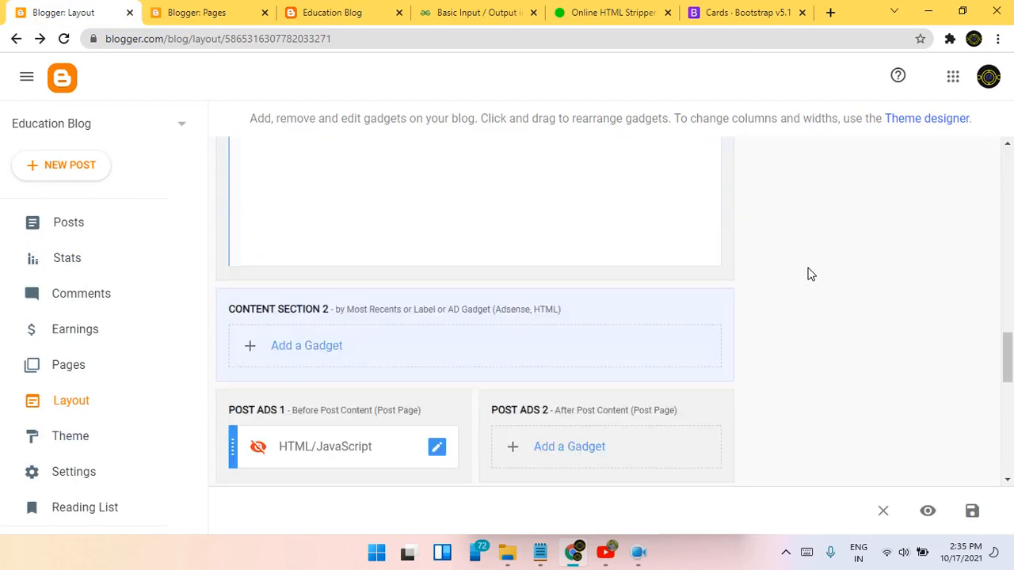
scroll(950, 233, "up", 3)
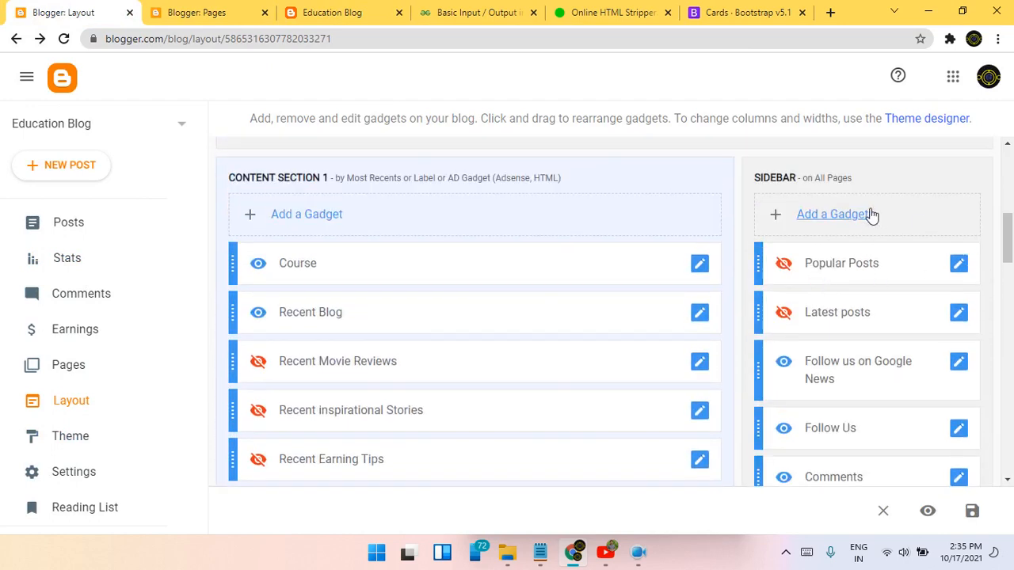
scroll(912, 258, "down", 2)
left_click(957, 242)
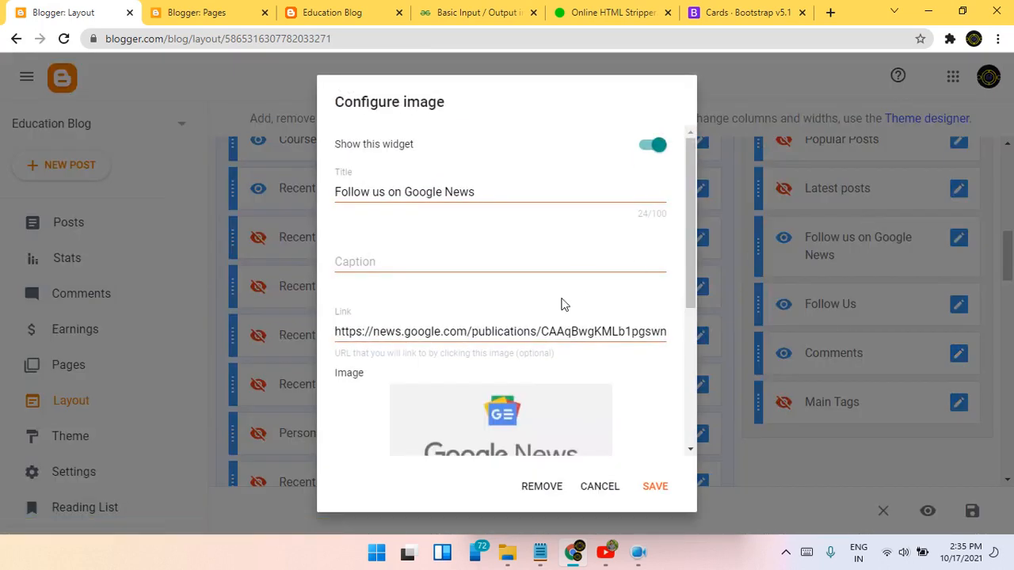
scroll(570, 332, "down", 3)
left_click(544, 483)
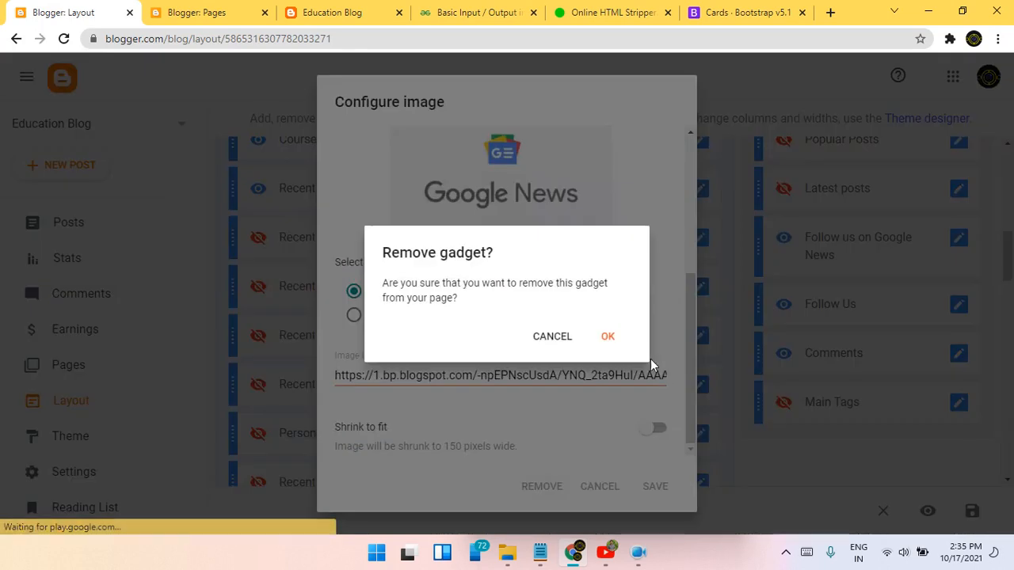
left_click(607, 335)
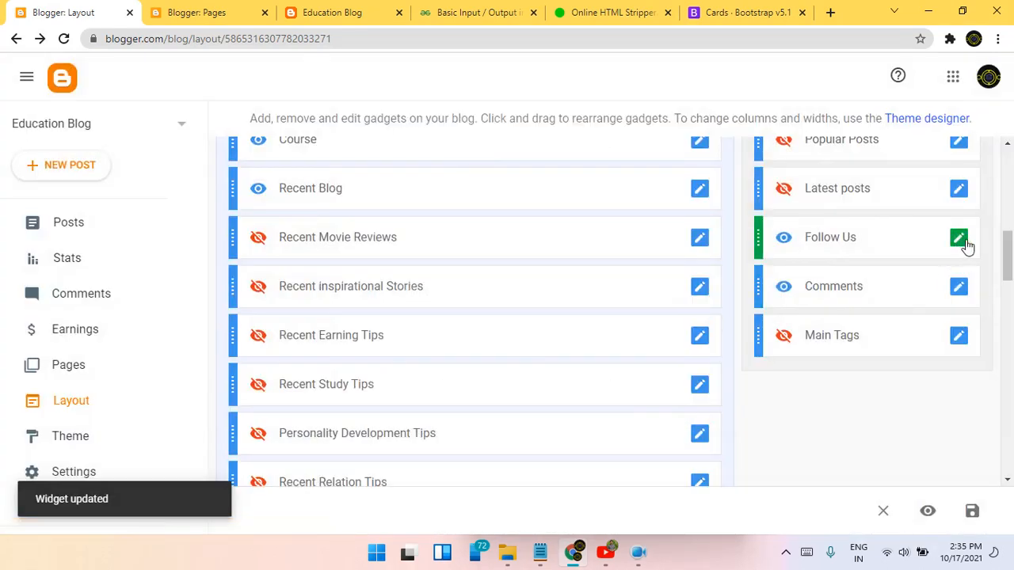
Step: Open the sidebar's Follow Us link list and examine the Facebook item's site URL and its #Facebook label
left_click(958, 239)
scroll(663, 346, "down", 3)
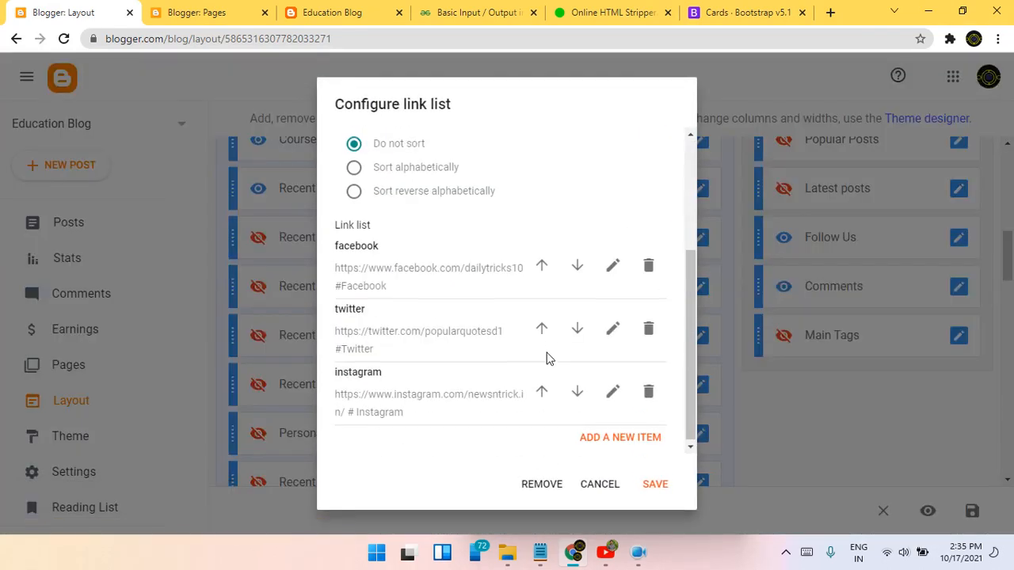
left_click(616, 267)
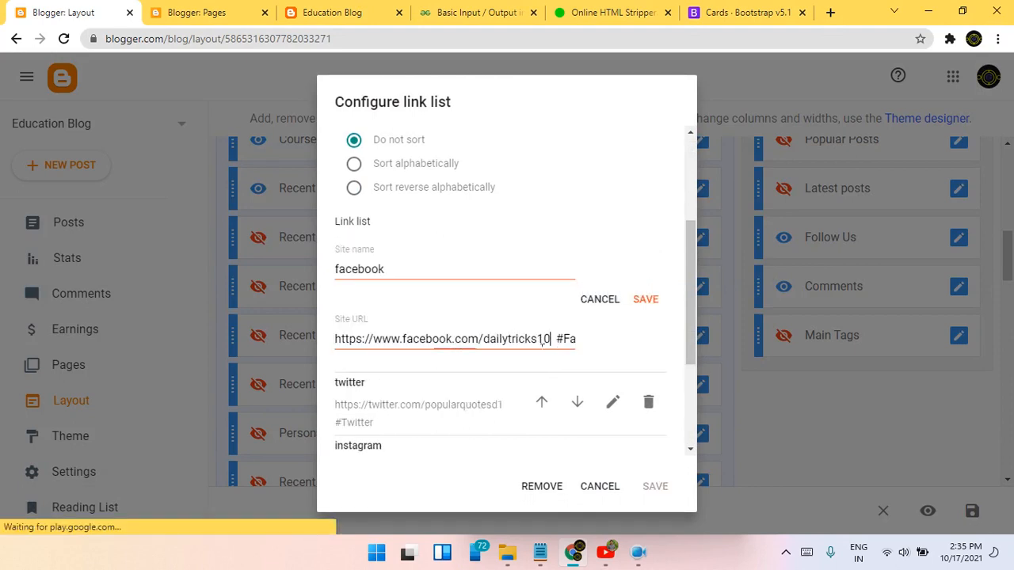
left_click_drag(552, 339, 313, 339)
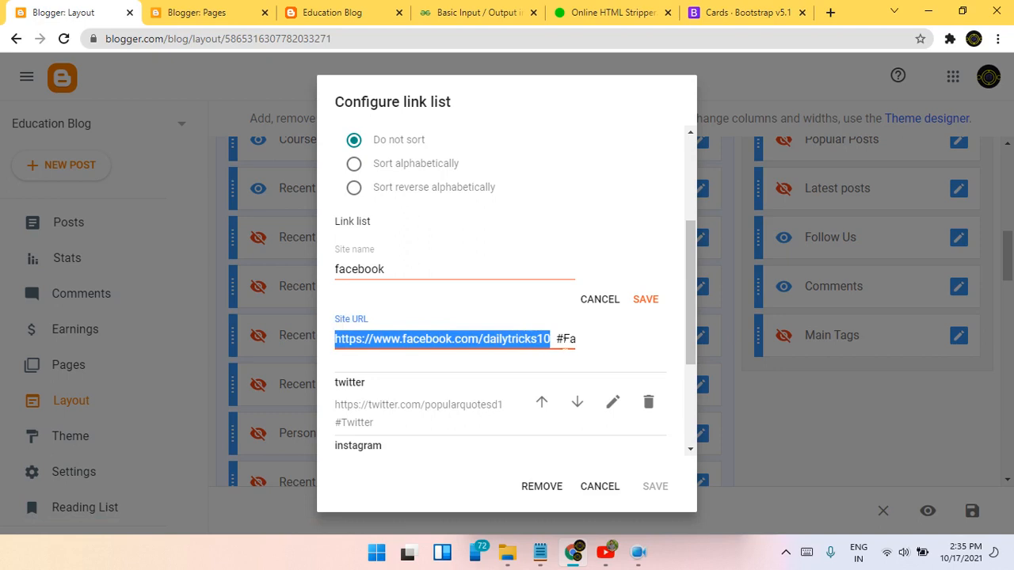
left_click_drag(555, 339, 575, 339)
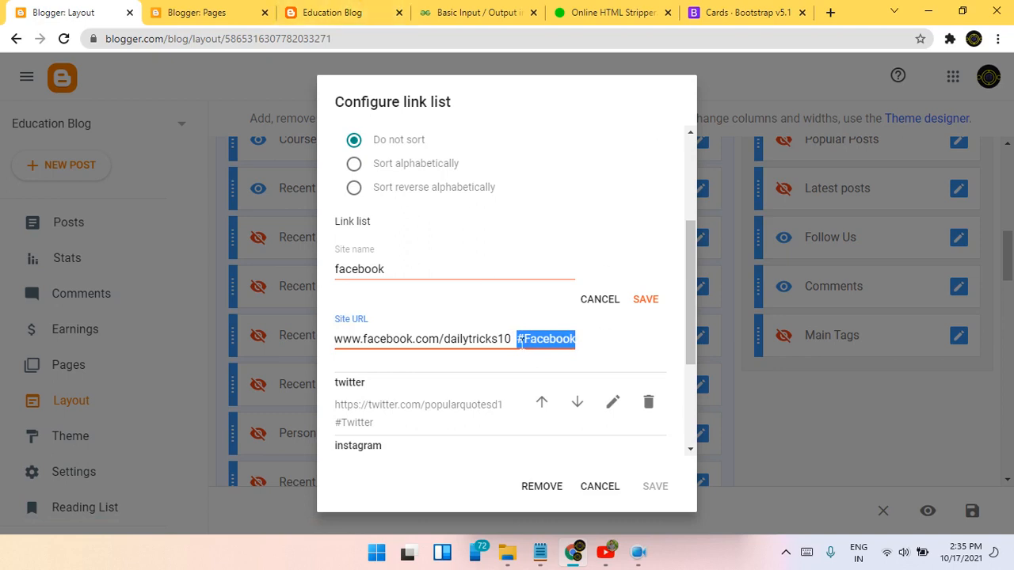
left_click_drag(521, 339, 576, 339)
scroll(581, 352, "down", 3)
scroll(555, 237, "up", 3)
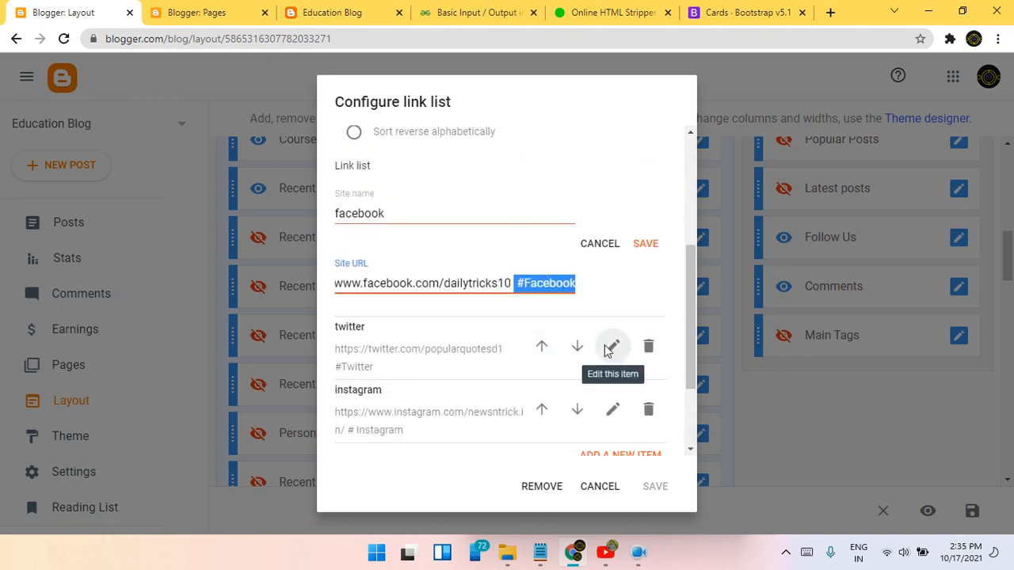
Step: Examine the Twitter and Instagram items' site URLs and hashtag labels, and close the link list without saving
left_click(611, 344)
scroll(428, 396, "down", 2)
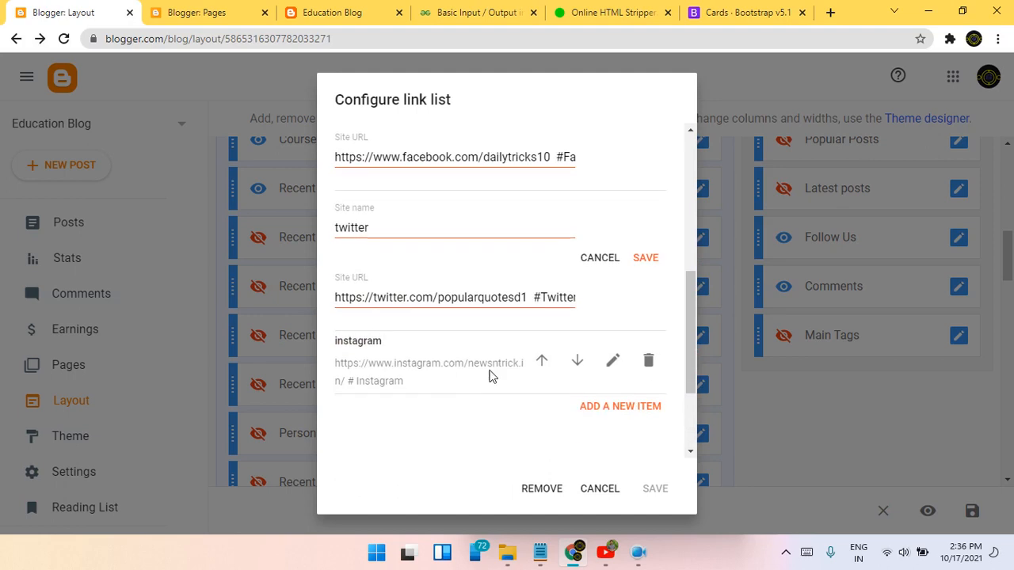
left_click(623, 367)
scroll(515, 238, "down", 3)
scroll(519, 306, "up", 2)
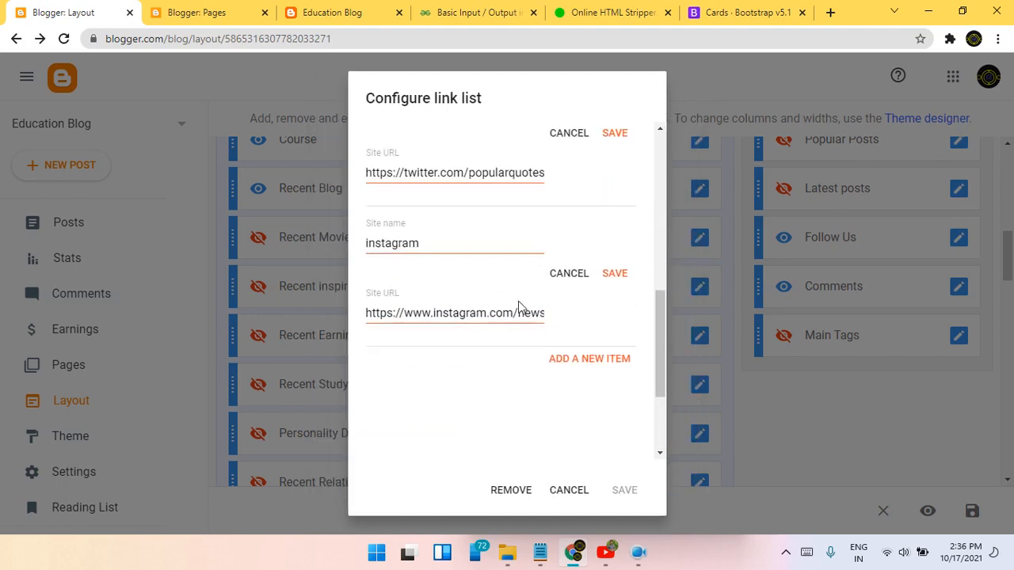
left_click_drag(537, 315, 632, 328)
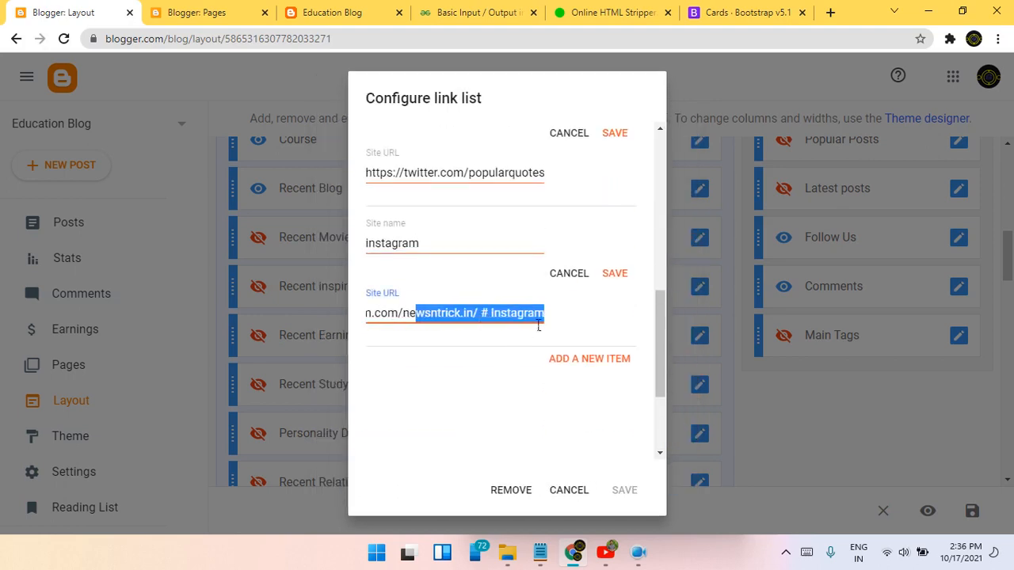
left_click(493, 313)
left_click_drag(479, 314, 550, 317)
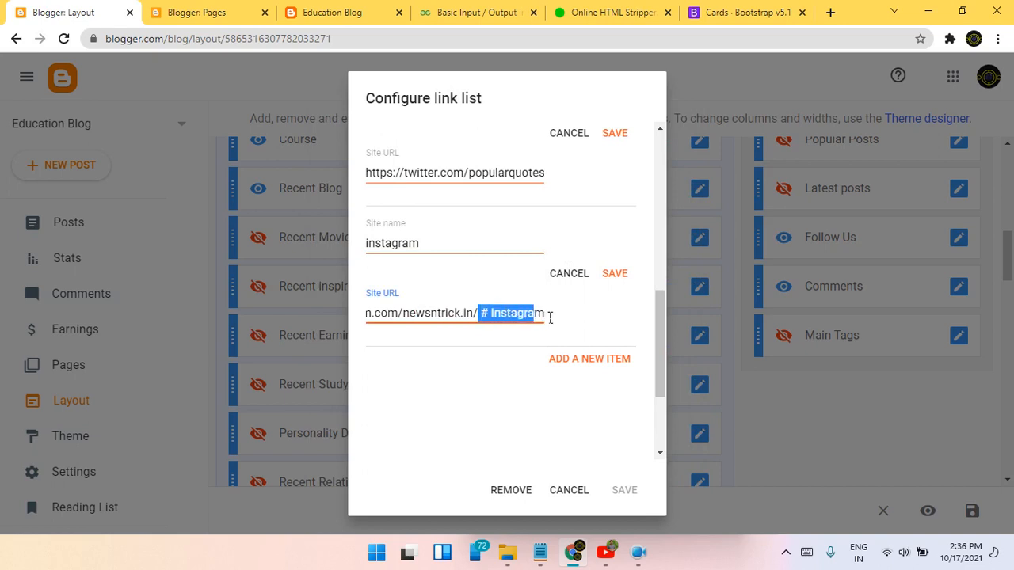
left_click(566, 277)
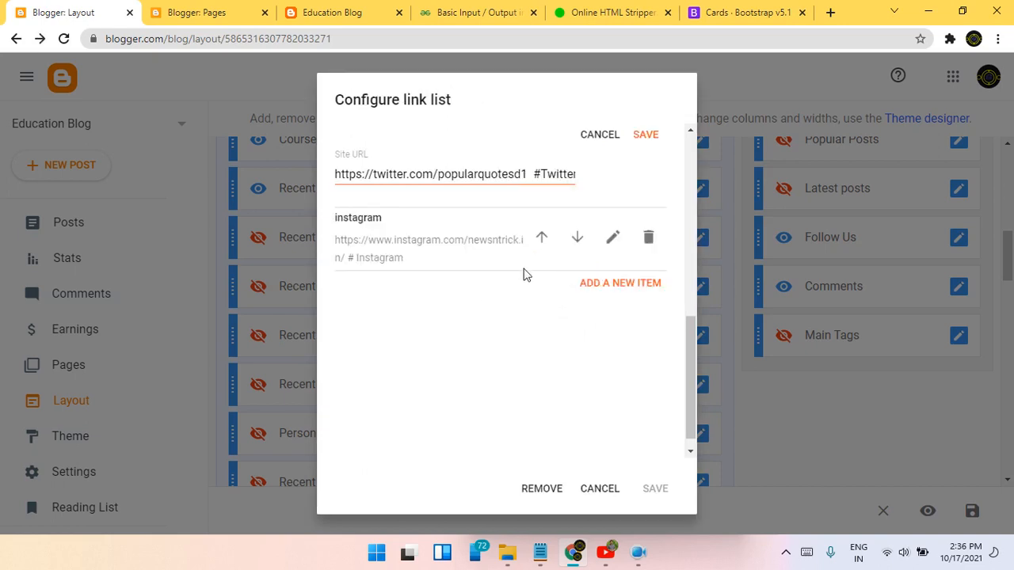
left_click(606, 488)
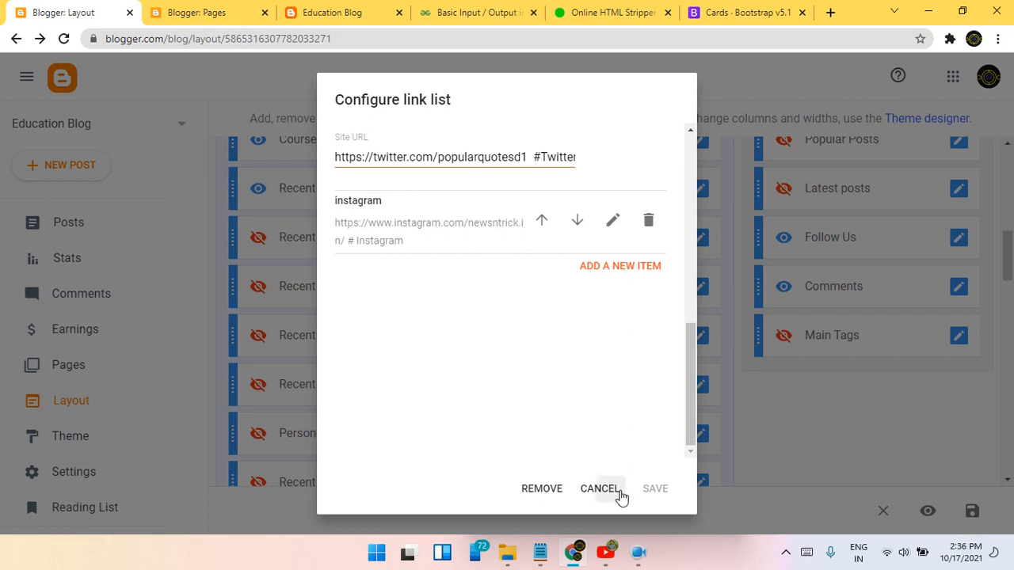
Step: Hide the Comments gadget in the sidebar, save it, and switch to the blog's Pages list
left_click(960, 290)
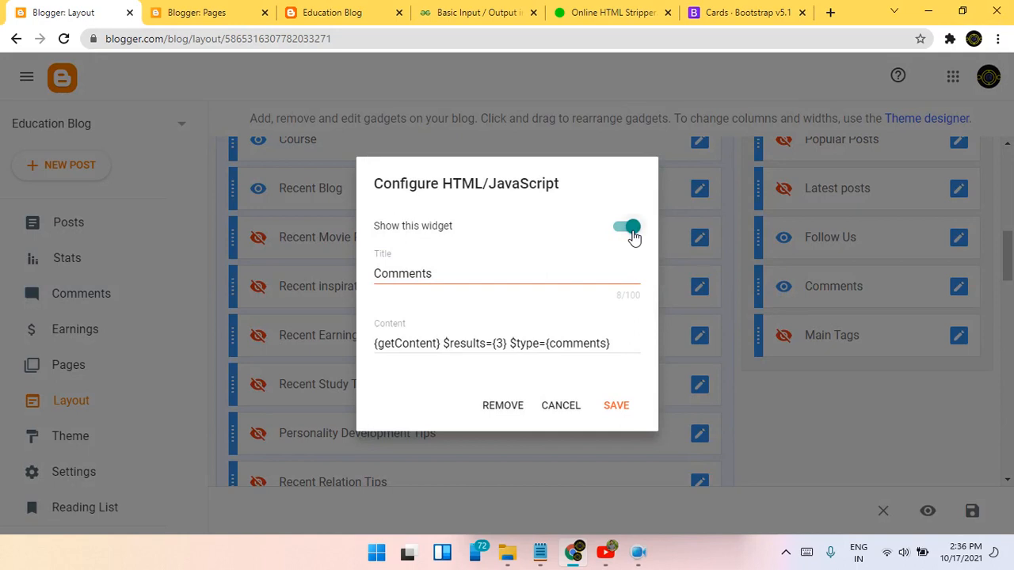
left_click(632, 227)
left_click(626, 404)
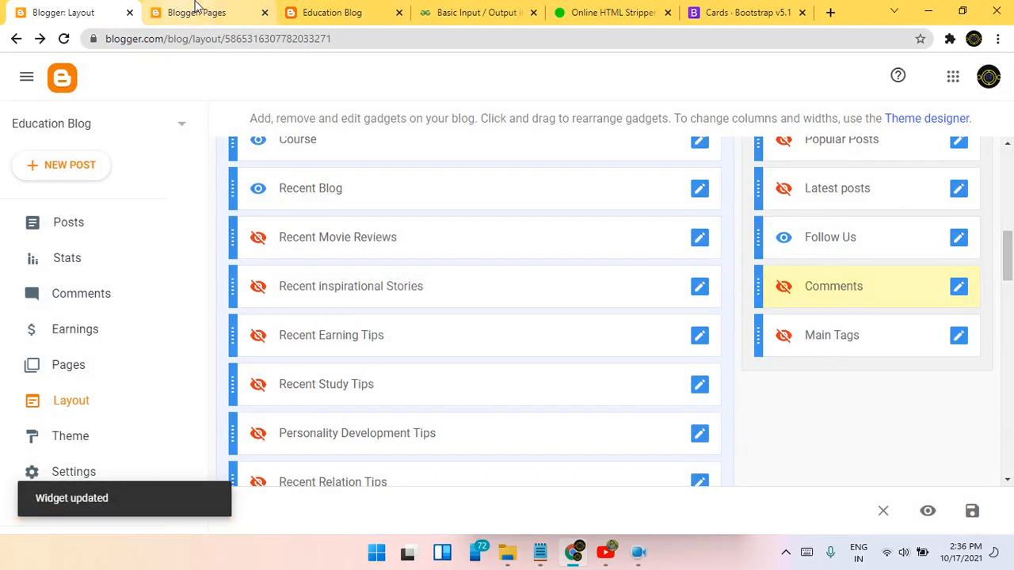
left_click(196, 10)
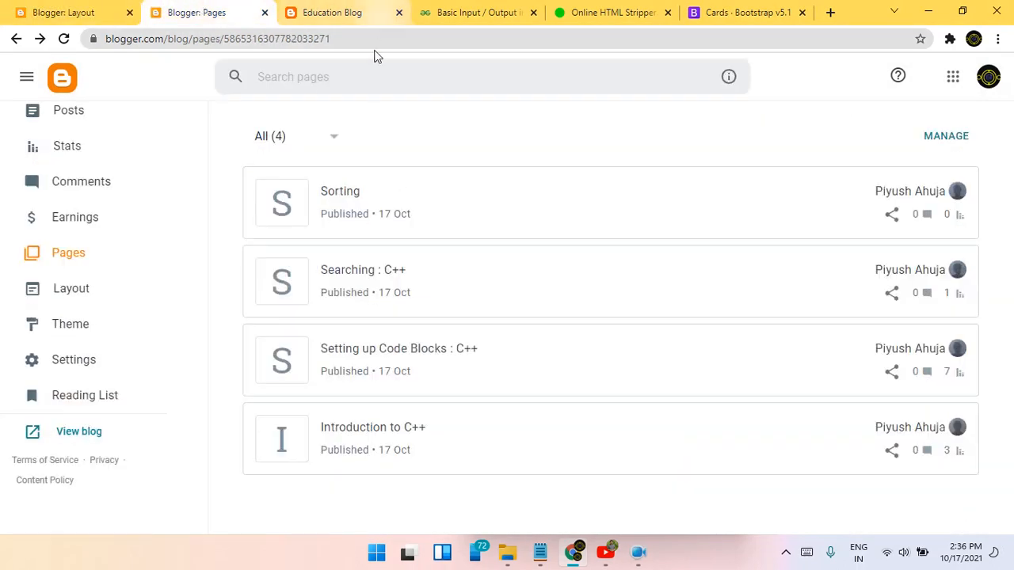
Step: Switch to the published Education Blog and reload its home page to check the sidebar gadgets
left_click(335, 9)
scroll(327, 83, "up", 15)
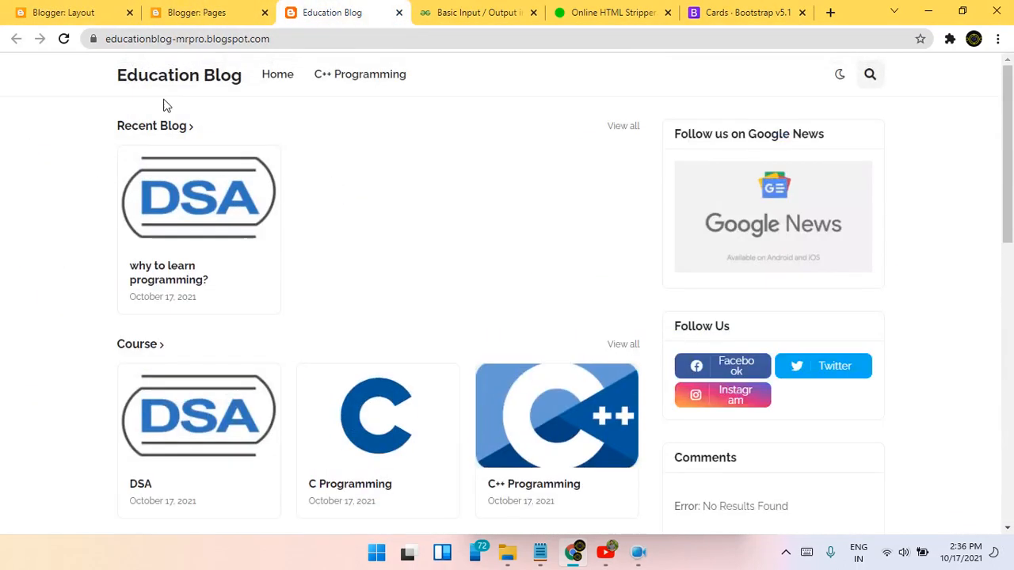
left_click(199, 73)
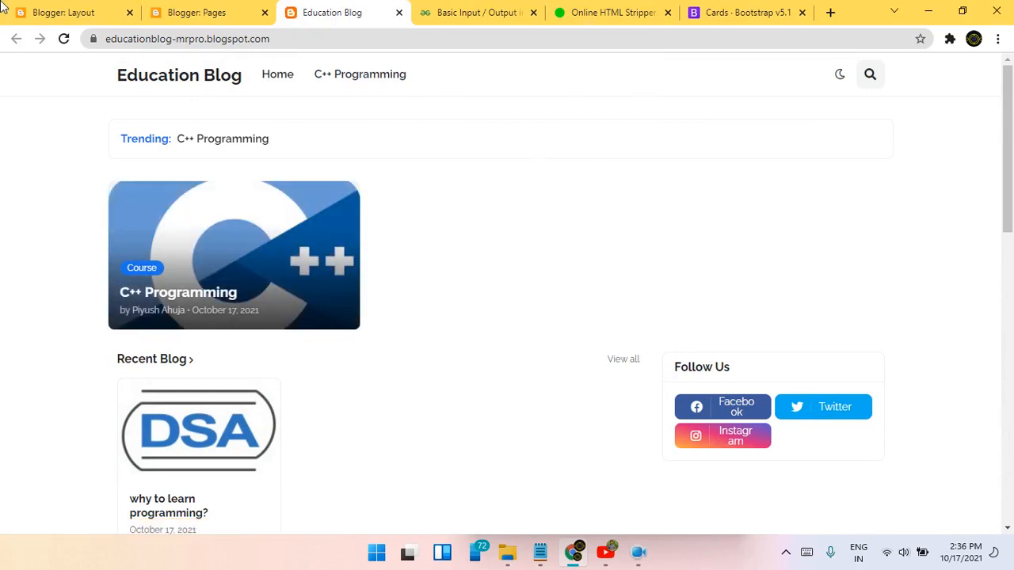
Step: Return to the blog's layout, keep the unsaved changes, and open the Header Menu link list for editing
left_click(64, 12)
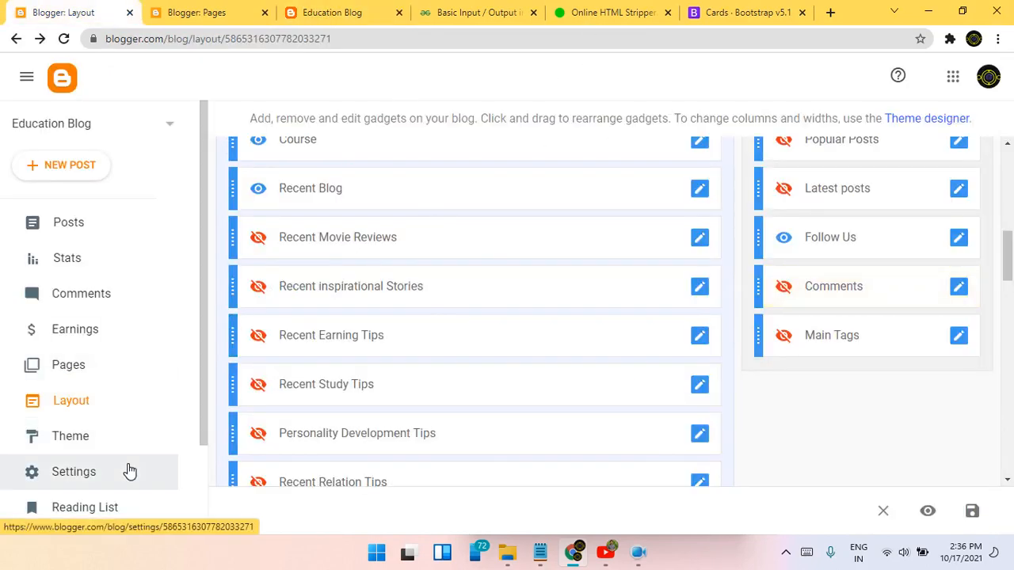
left_click(133, 404)
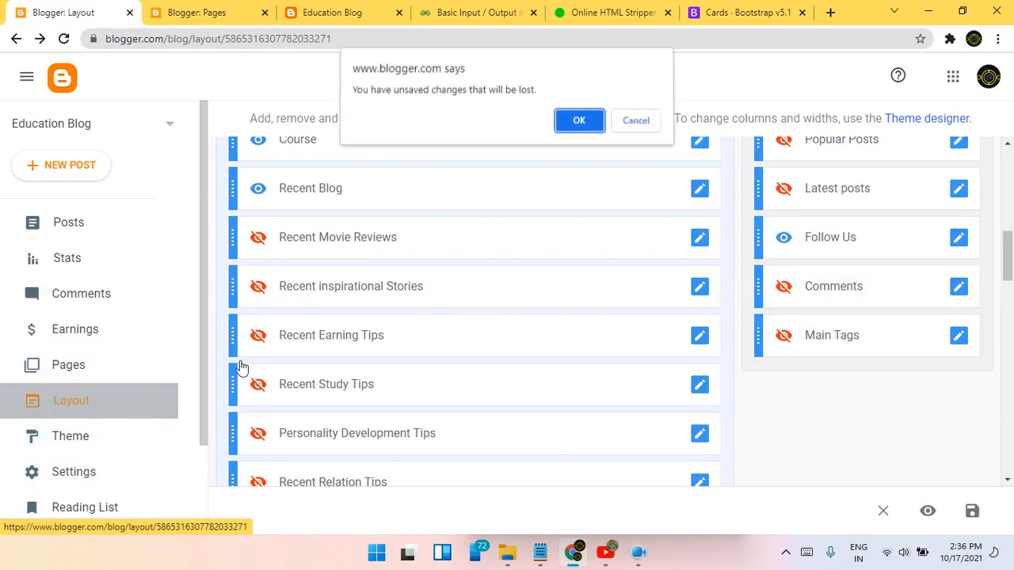
left_click(632, 118)
scroll(675, 347, "up", 7)
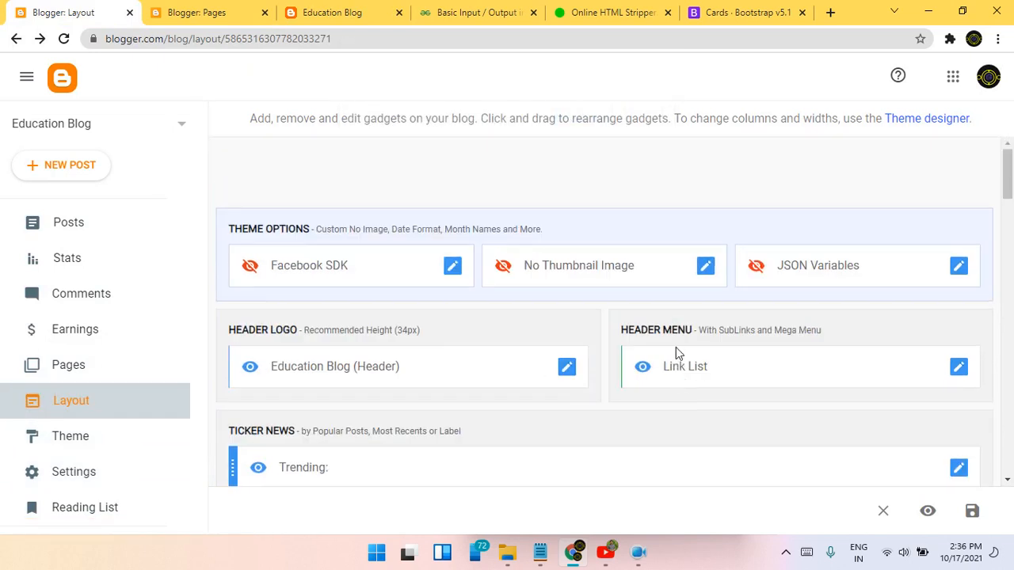
scroll(674, 348, "down", 5)
scroll(855, 222, "up", 3)
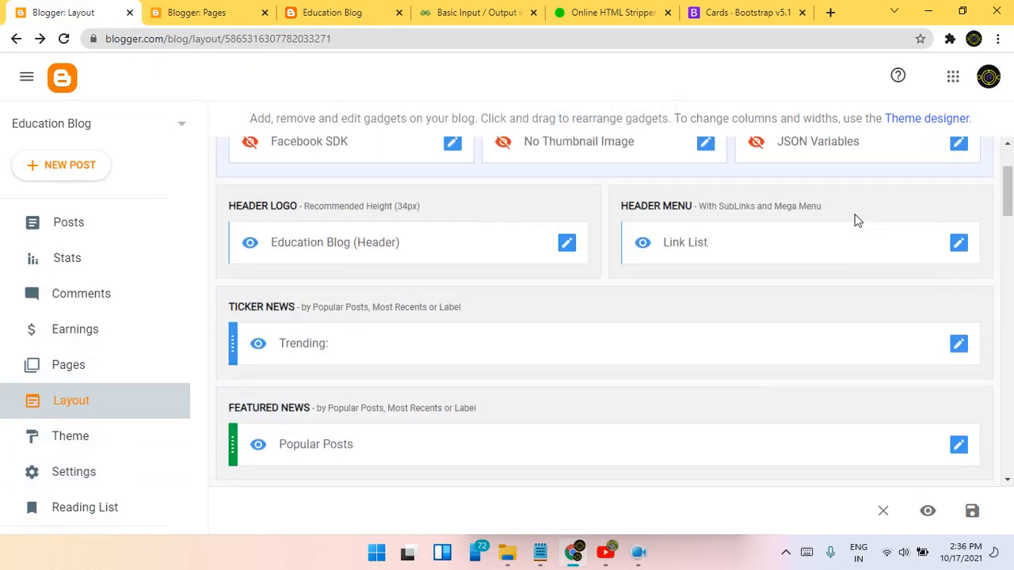
left_click(956, 244)
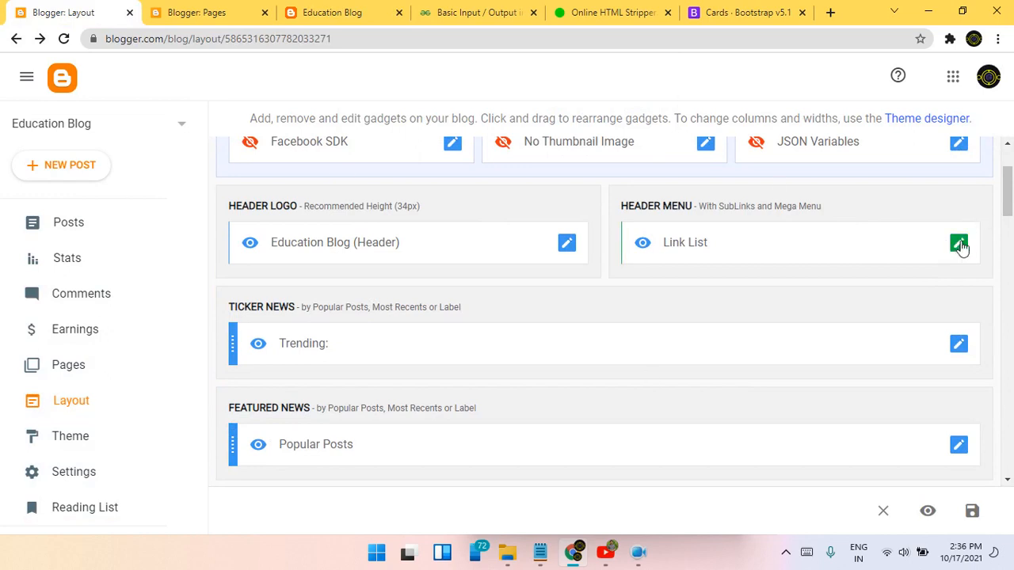
scroll(380, 334, "down", 2)
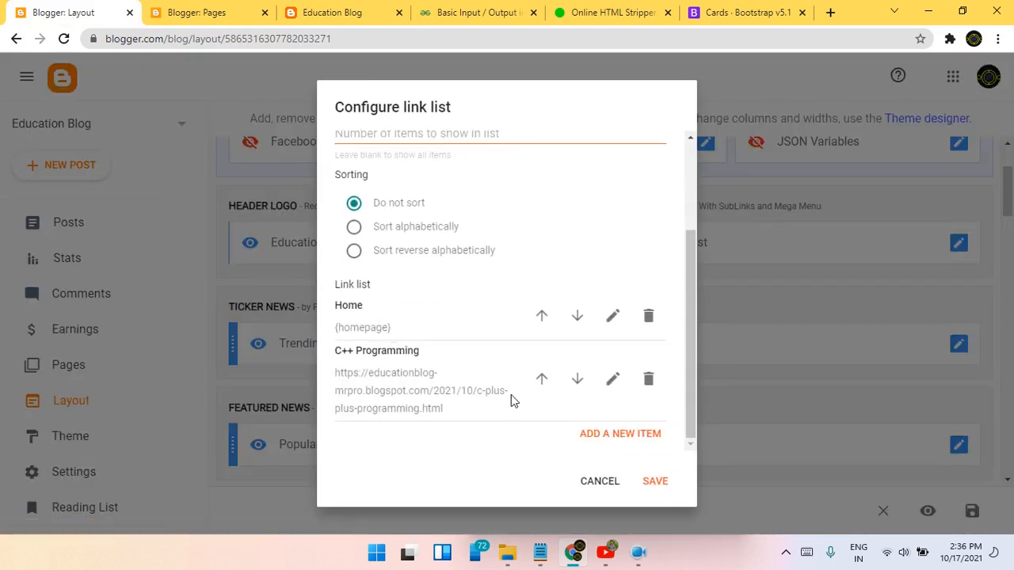
Step: Add a header menu item named Course with # as its site URL
left_click(637, 435)
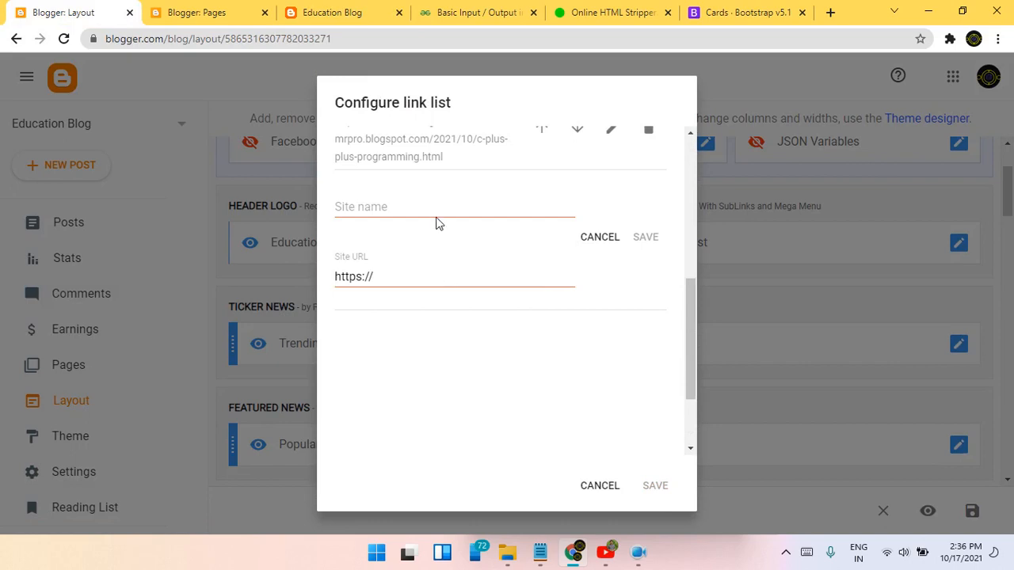
left_click(446, 212)
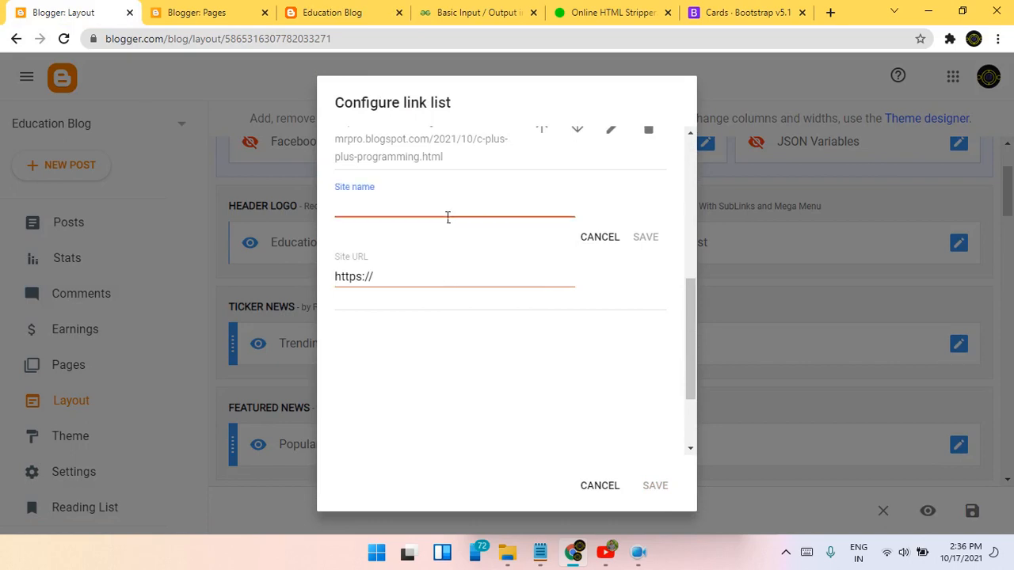
type("Course")
left_click_drag(394, 285, 320, 314)
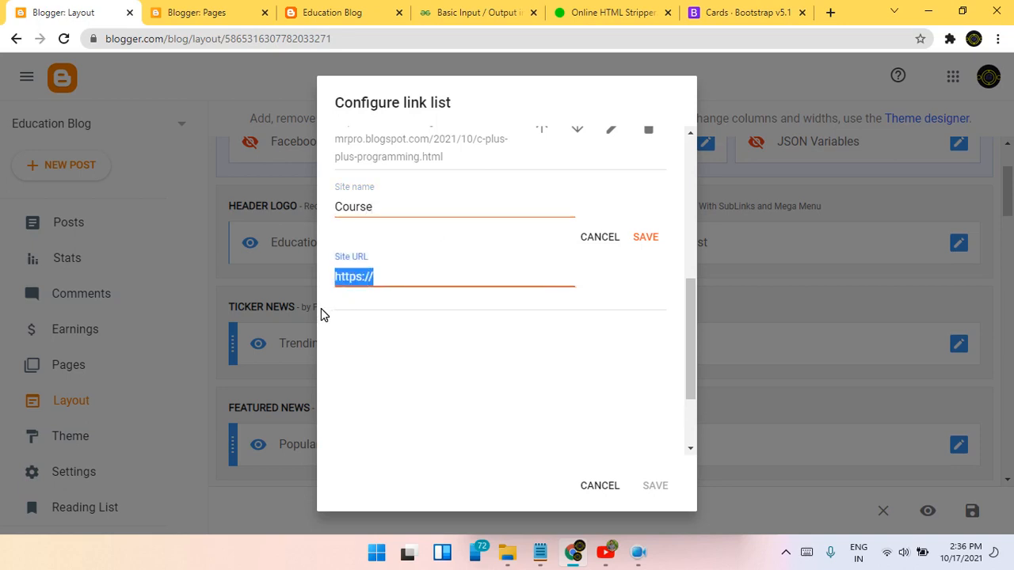
type("#")
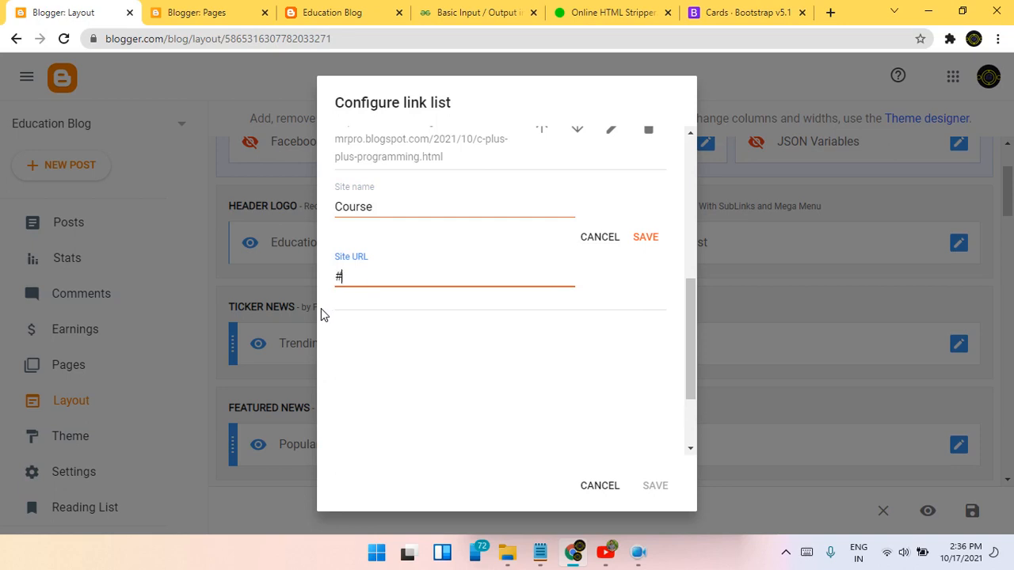
left_click(644, 236)
Step: Add a submenu item named _DSA with # as its site URL below Course
left_click(594, 432)
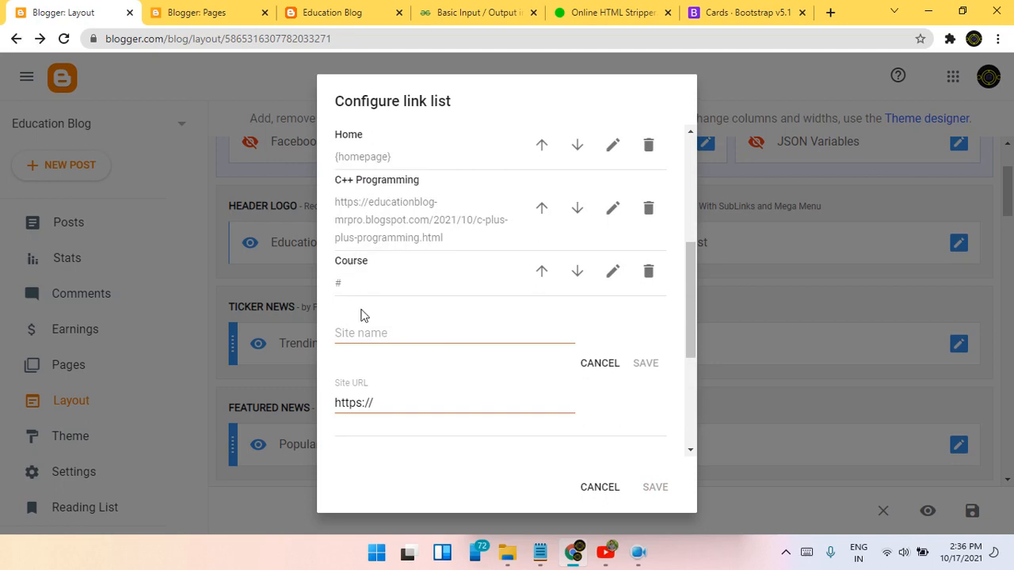
left_click(369, 337)
type("_DSA")
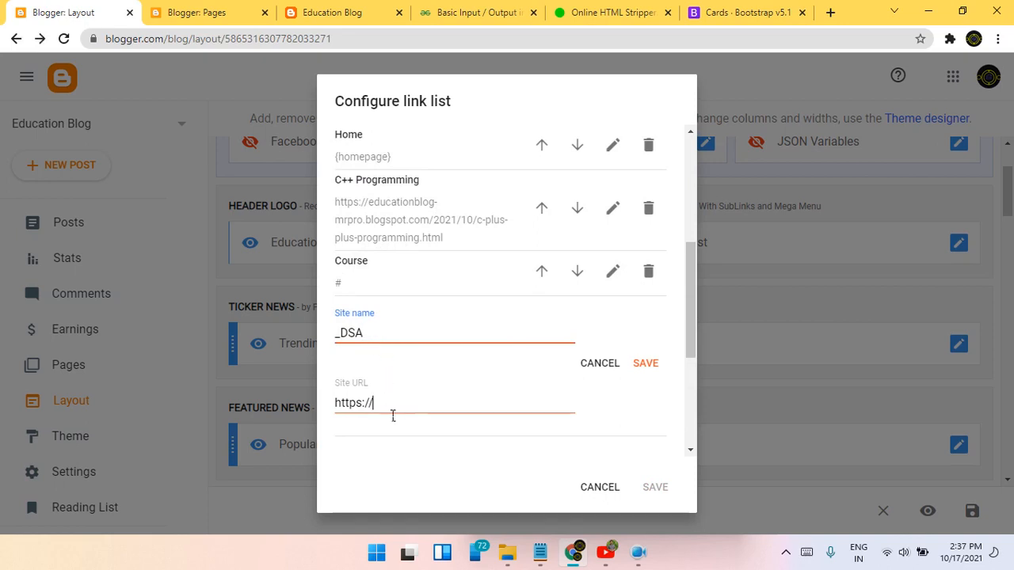
left_click_drag(392, 413, 332, 438)
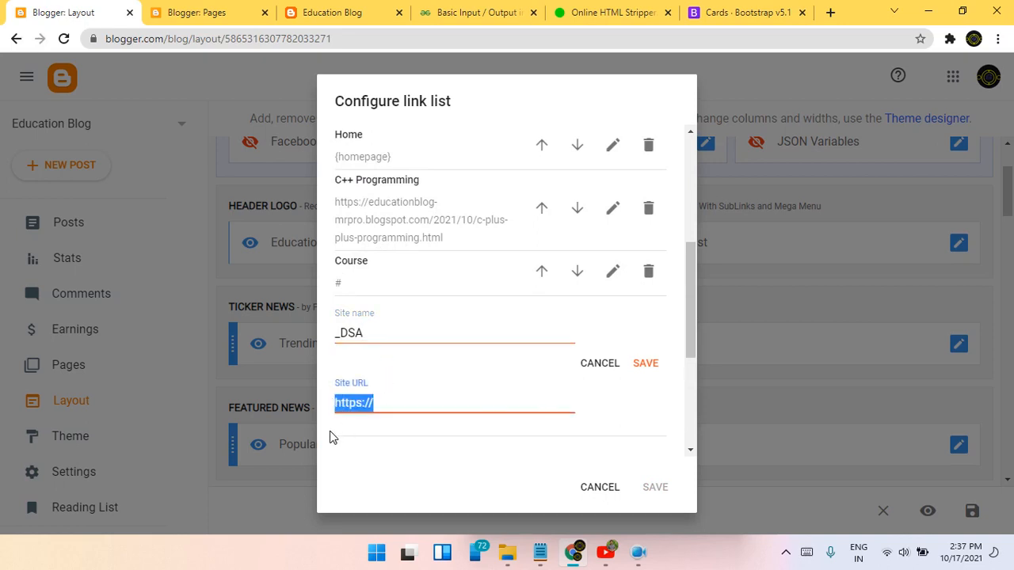
type("#")
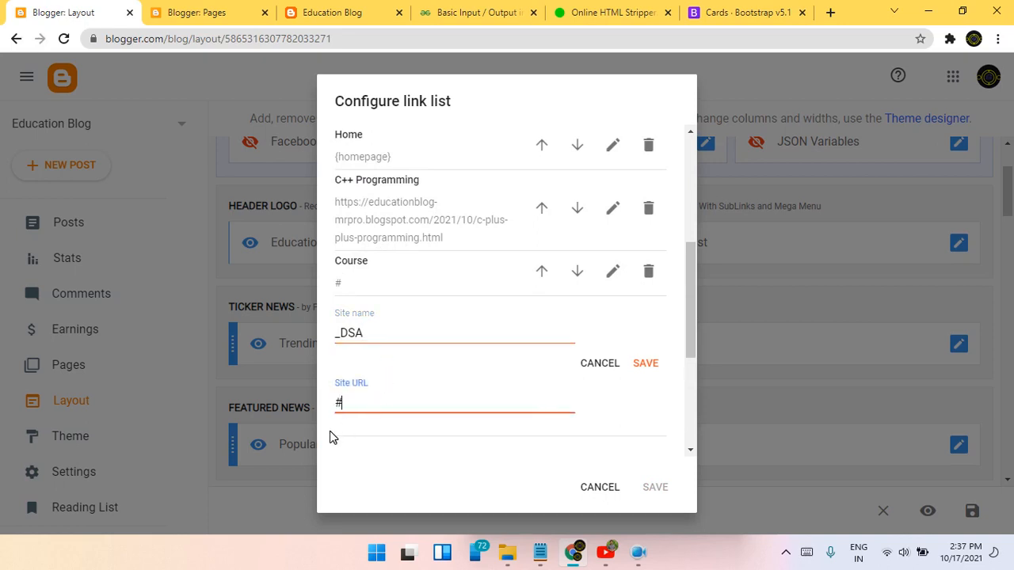
left_click(645, 363)
Step: Add a submenu item named _C Program with # as its site URL below _DSA
left_click(658, 445)
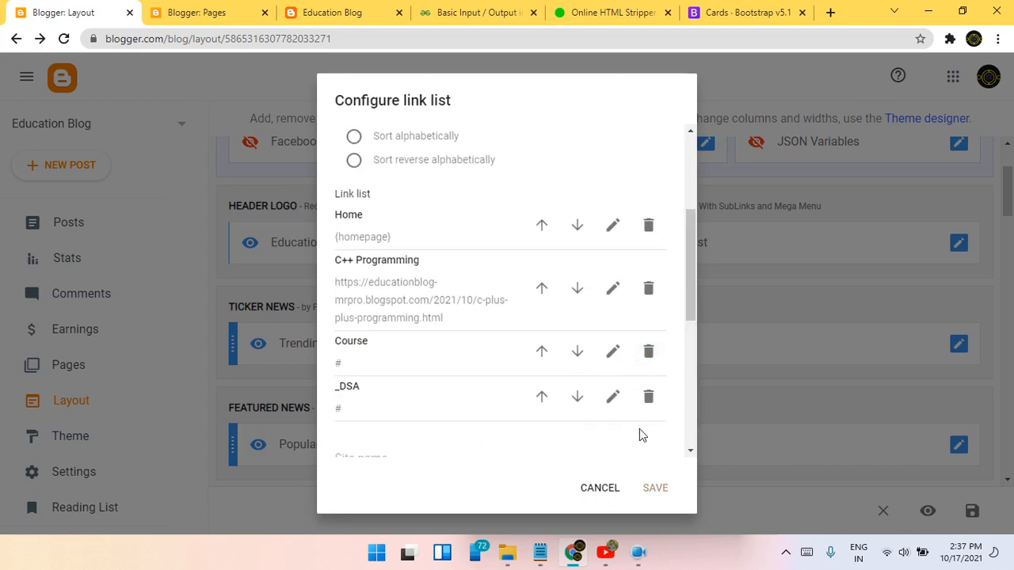
left_click(430, 219)
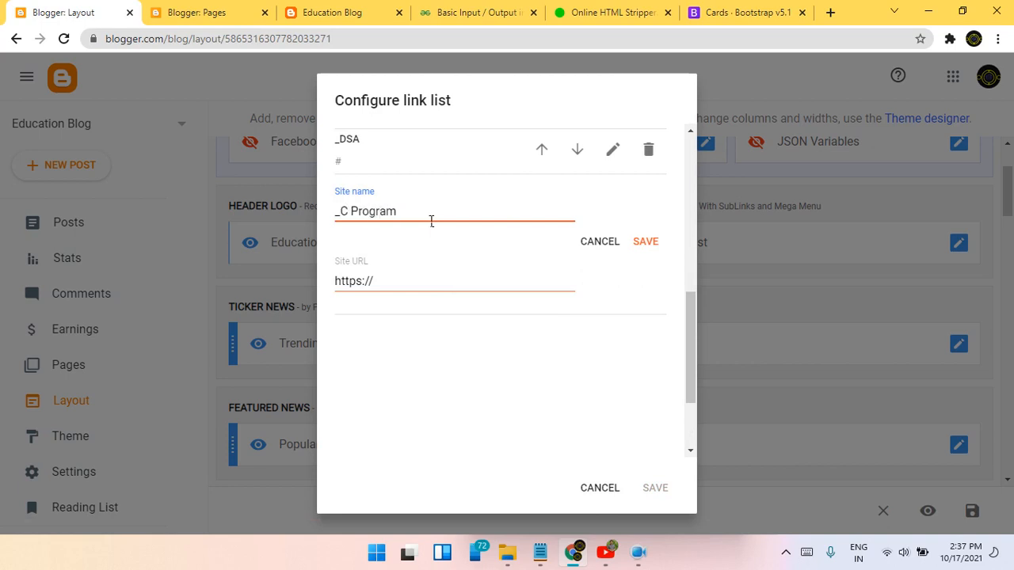
triple_click(377, 284)
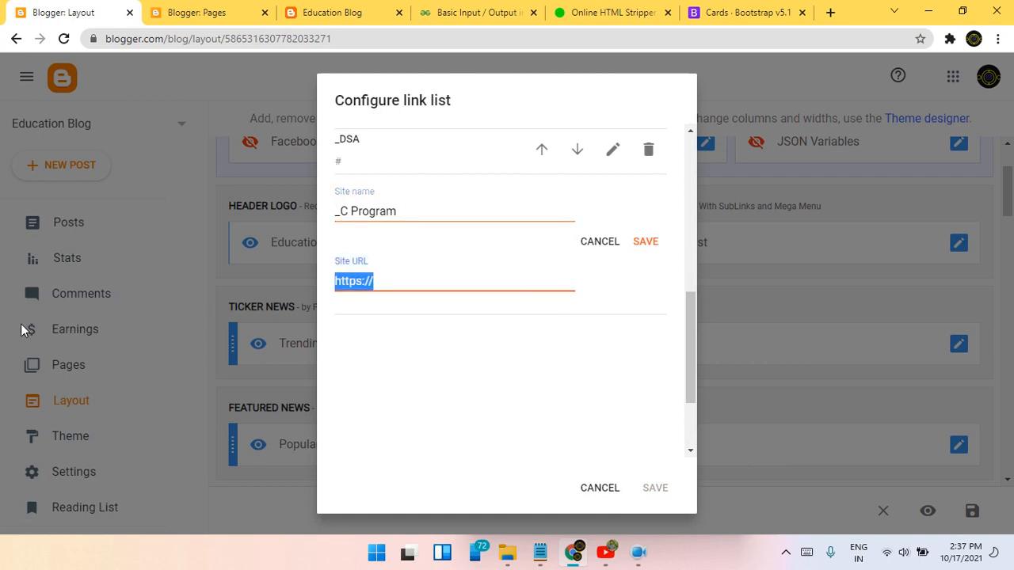
type("#")
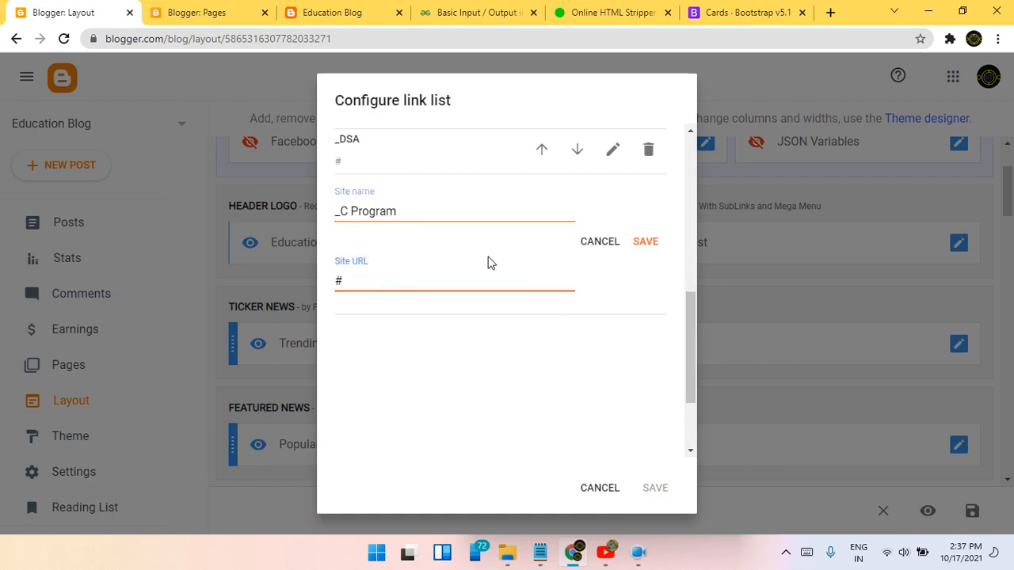
left_click(646, 242)
Step: Add a submenu item named _C++ with the site URL #, and save the header menu link list
left_click(623, 445)
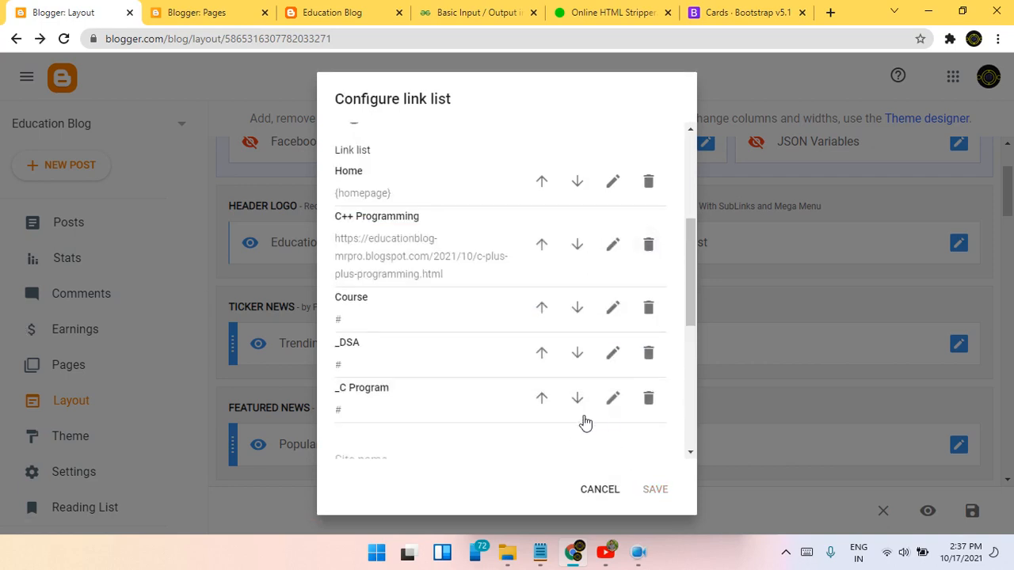
left_click(391, 345)
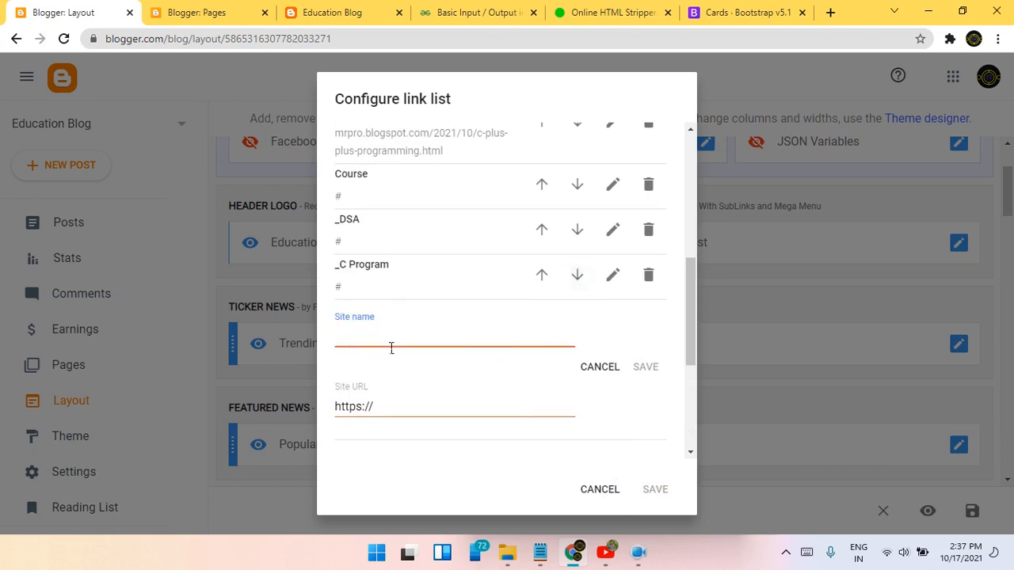
type("C++")
left_click_drag(402, 406, 283, 466)
type("#")
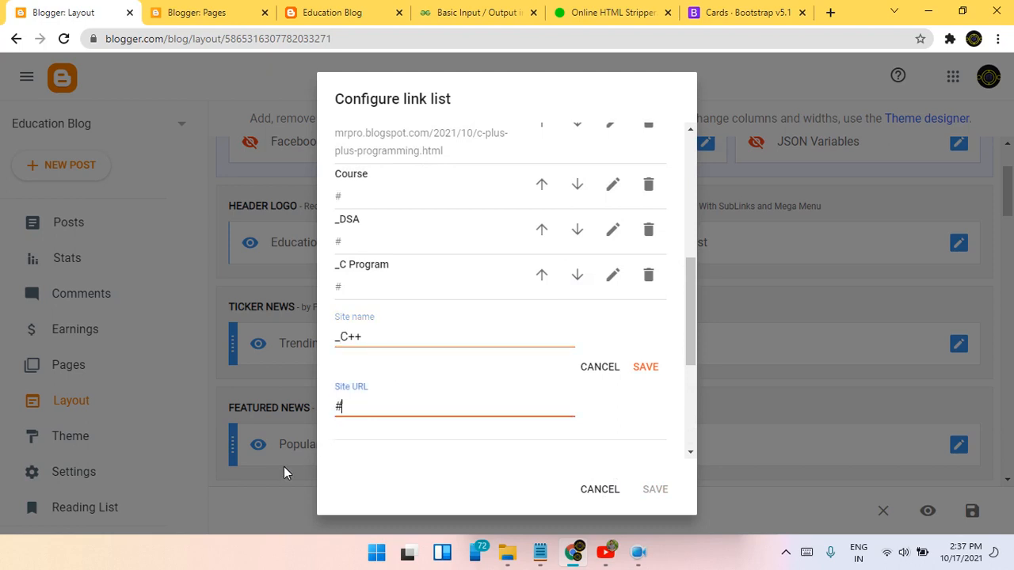
left_click(645, 367)
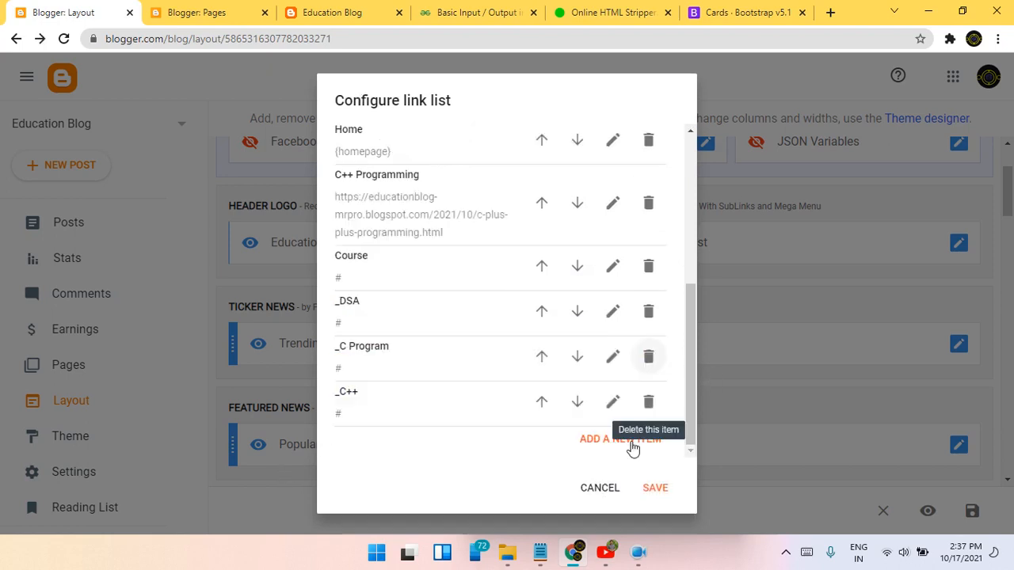
left_click(656, 488)
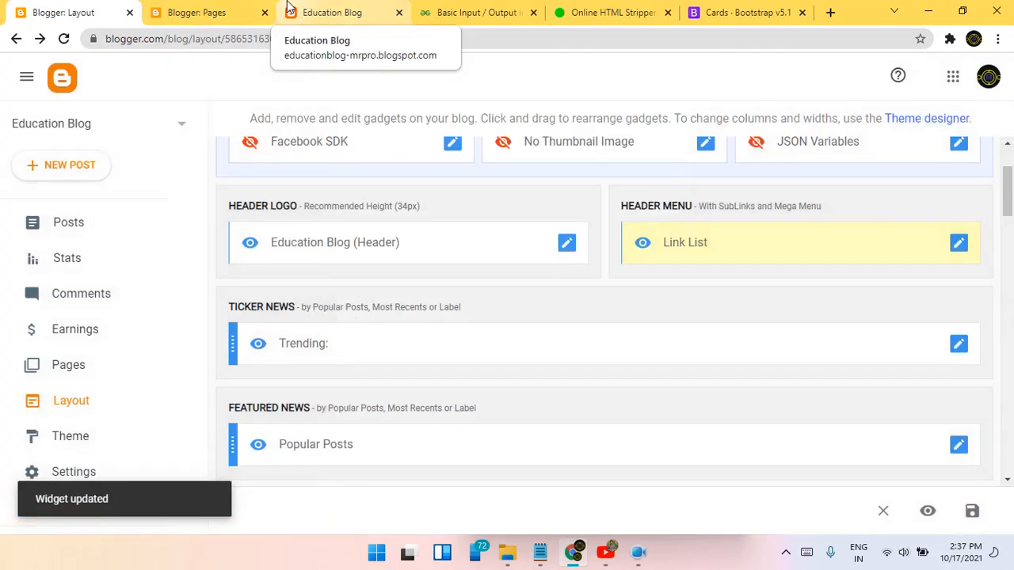
Step: Reload the published blog and check the Course dropdown in the header menu and the home page sections
left_click(309, 12)
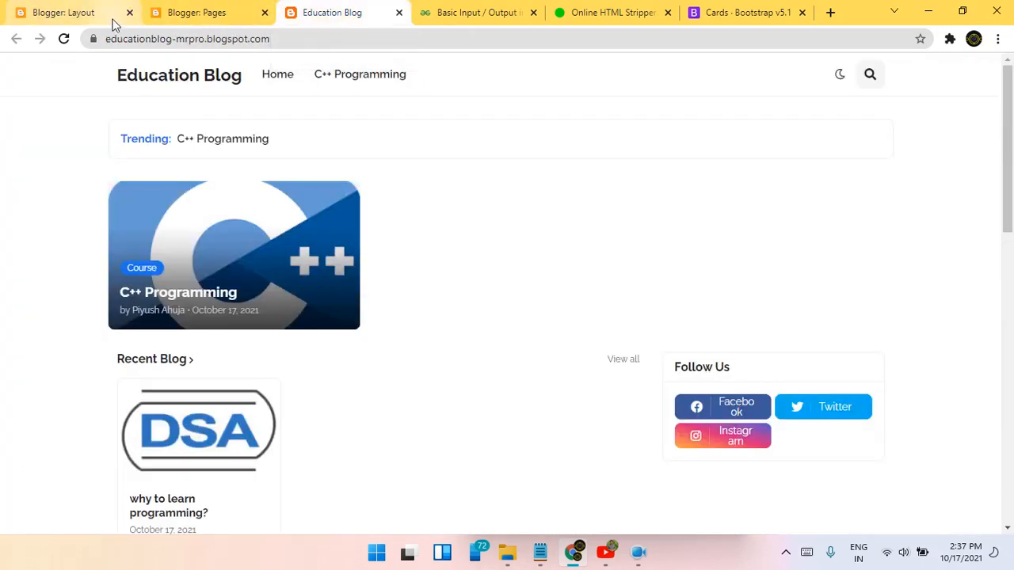
left_click(69, 39)
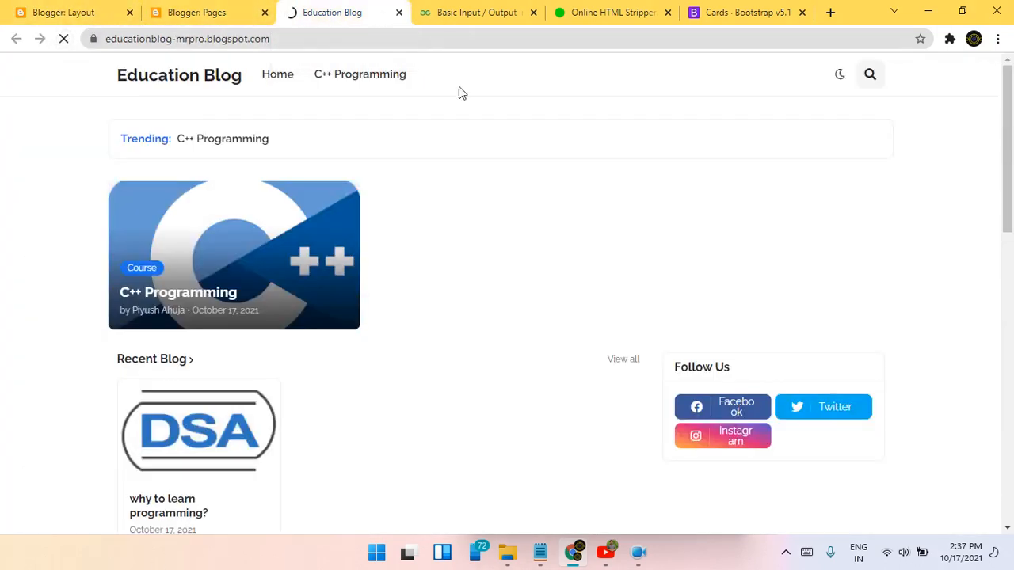
mouse_move(460, 76)
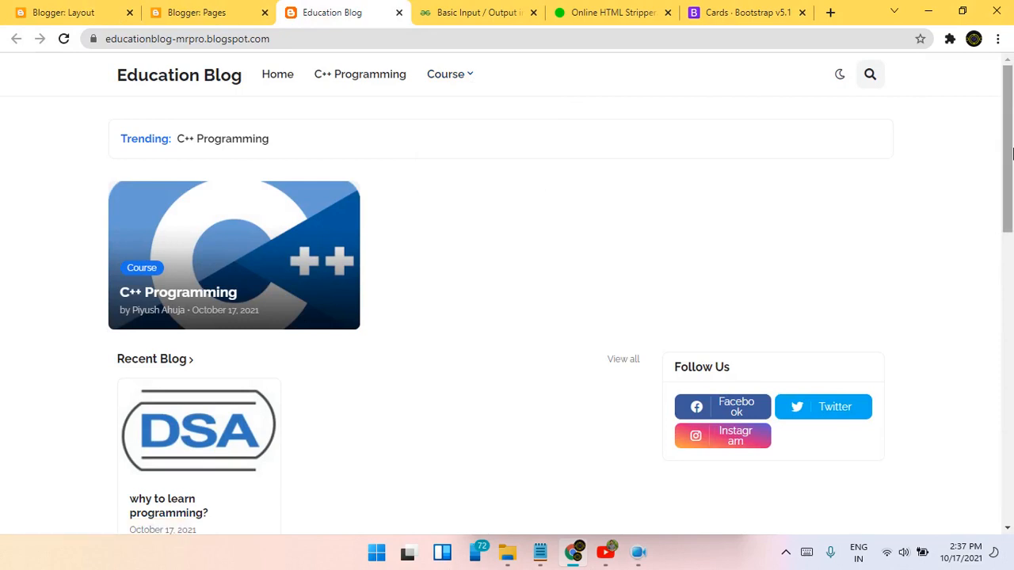
mouse_move(1012, 154)
left_mouse_down()
mouse_move(1011, 192)
mouse_move(1012, 151)
left_mouse_up()
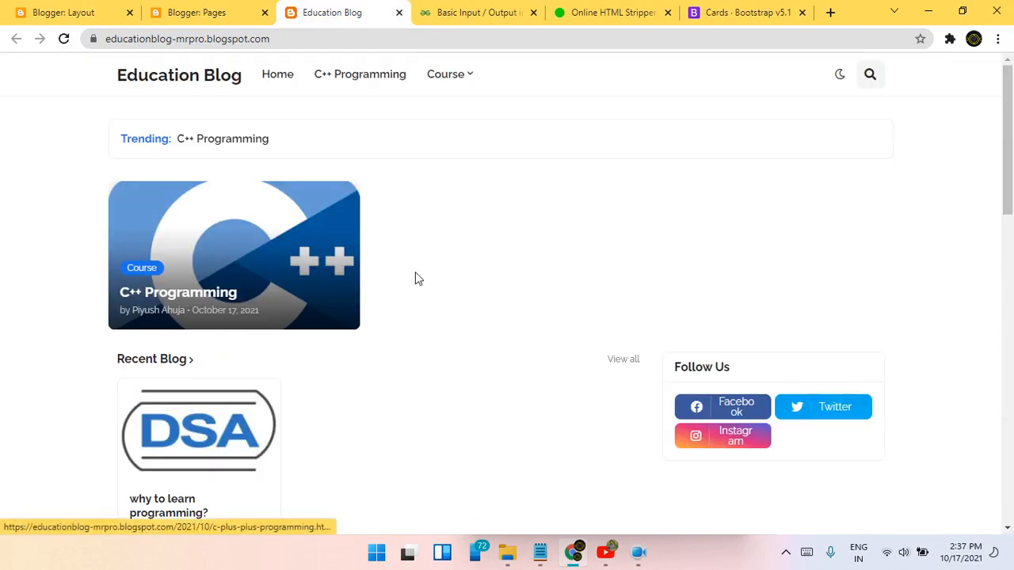
scroll(417, 278, "down", 6)
scroll(414, 276, "up", 3)
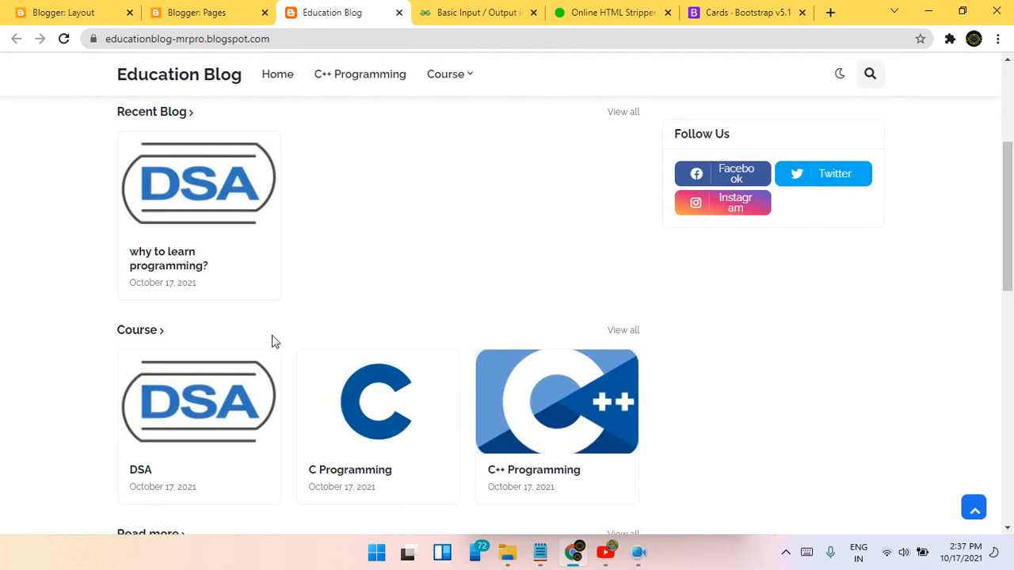
Step: Return to the blog's layout editor and save the layout changes
left_click(243, 8)
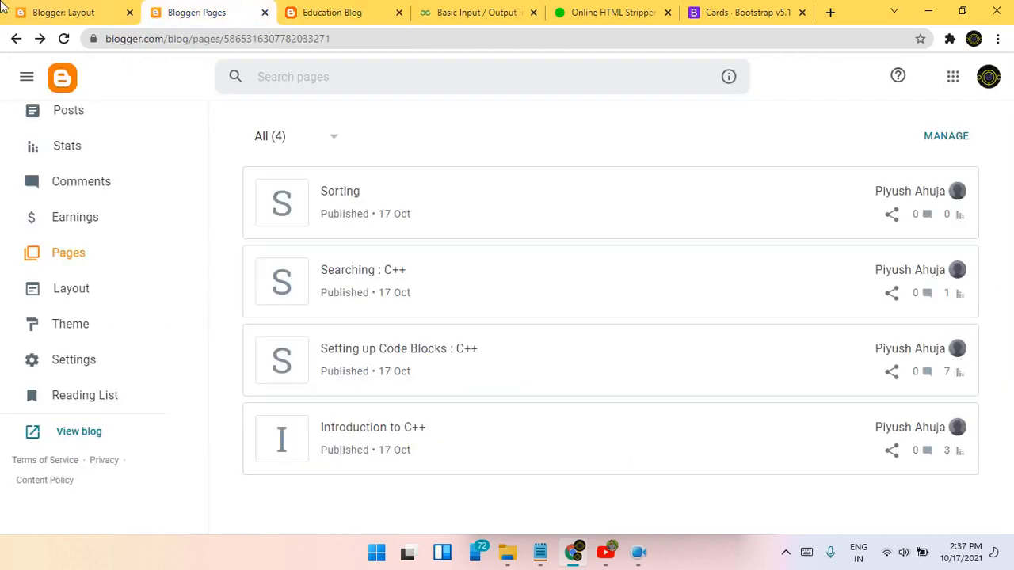
left_click(66, 12)
scroll(623, 396, "down", 3)
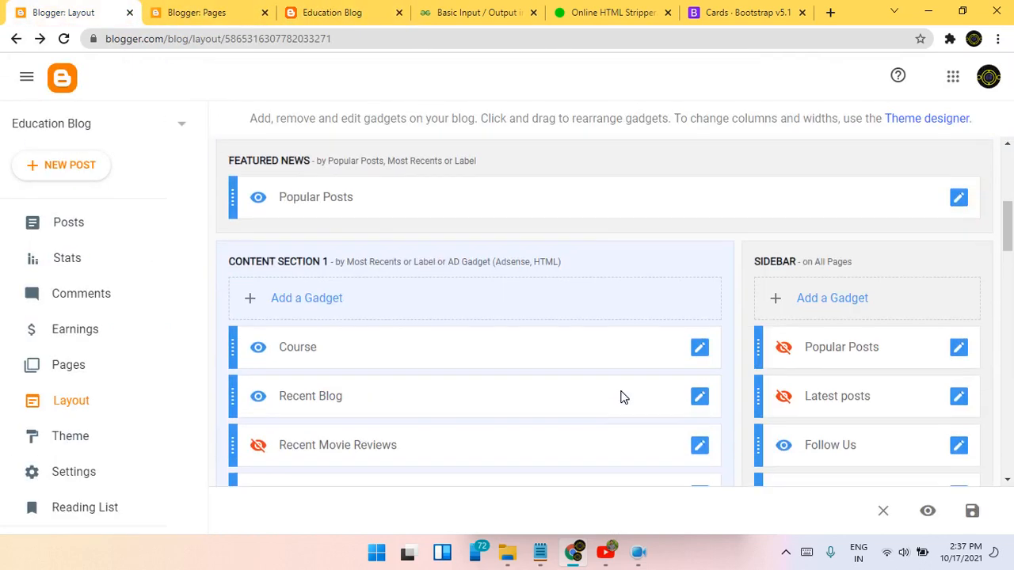
left_click(972, 511)
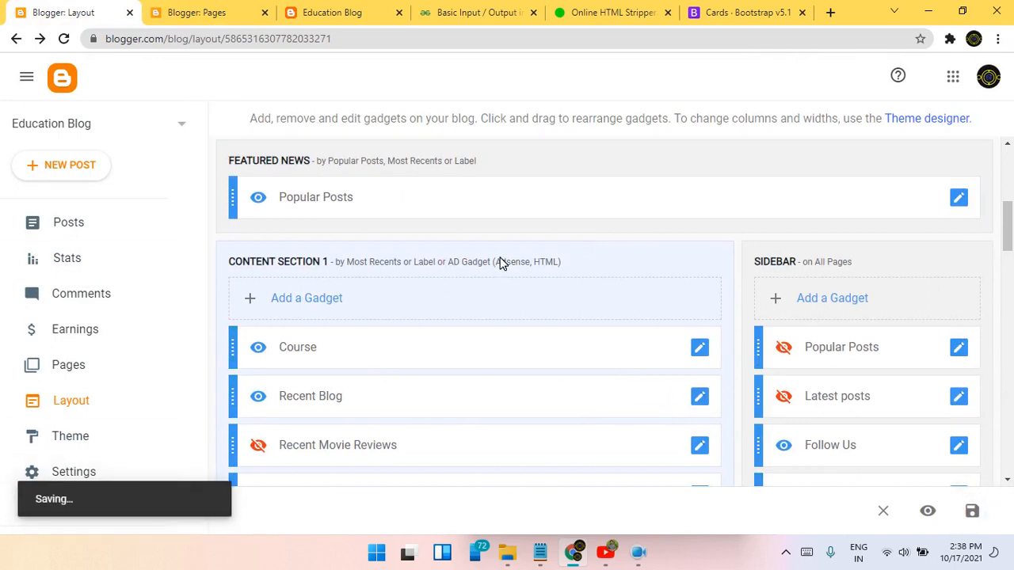
scroll(514, 246, "down", 10)
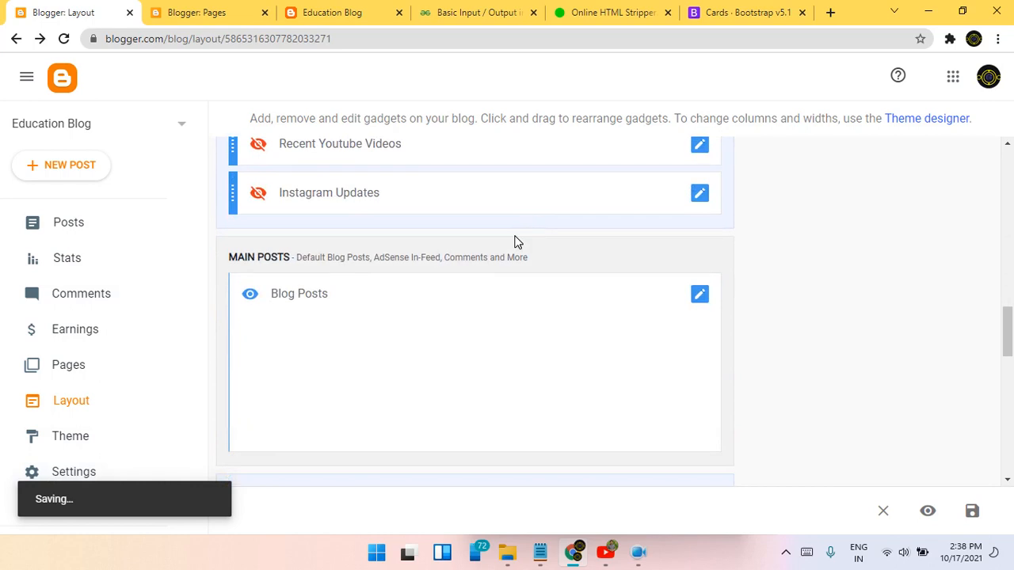
scroll(519, 239, "down", 2)
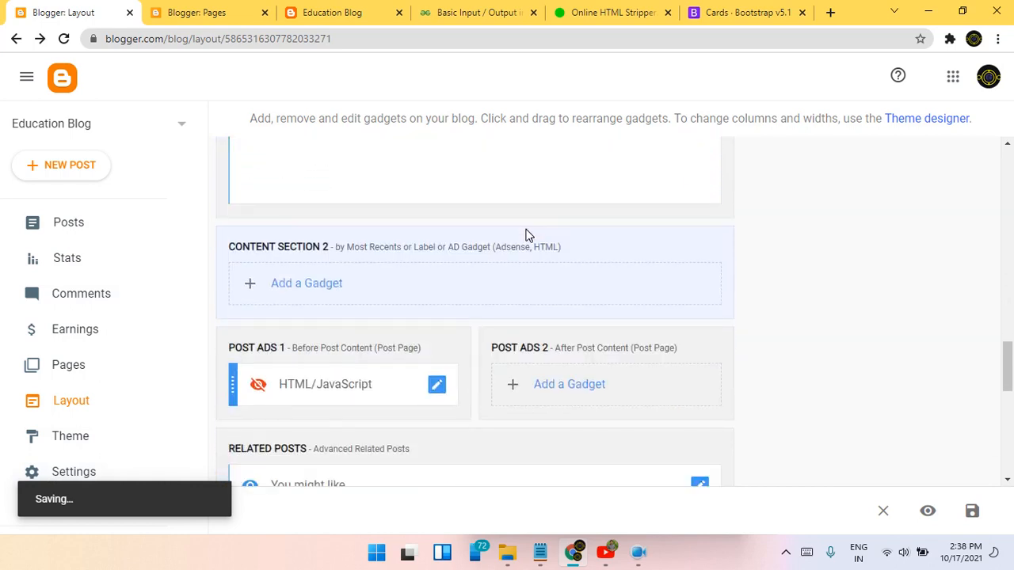
Step: Examine the About Us gadget's title, caption, link and image settings, and close them without saving
scroll(528, 236, "down", 4)
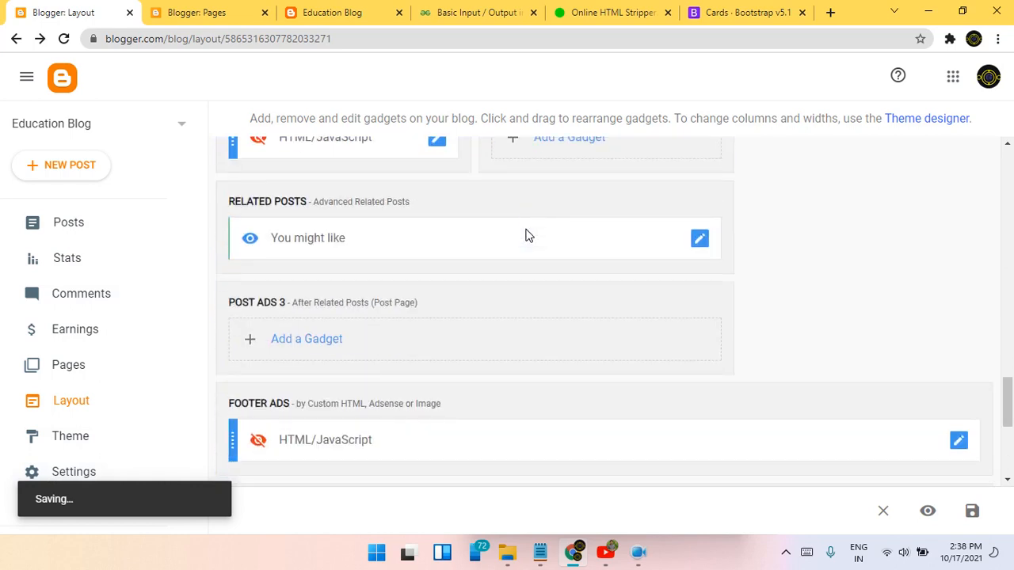
scroll(529, 236, "down", 4)
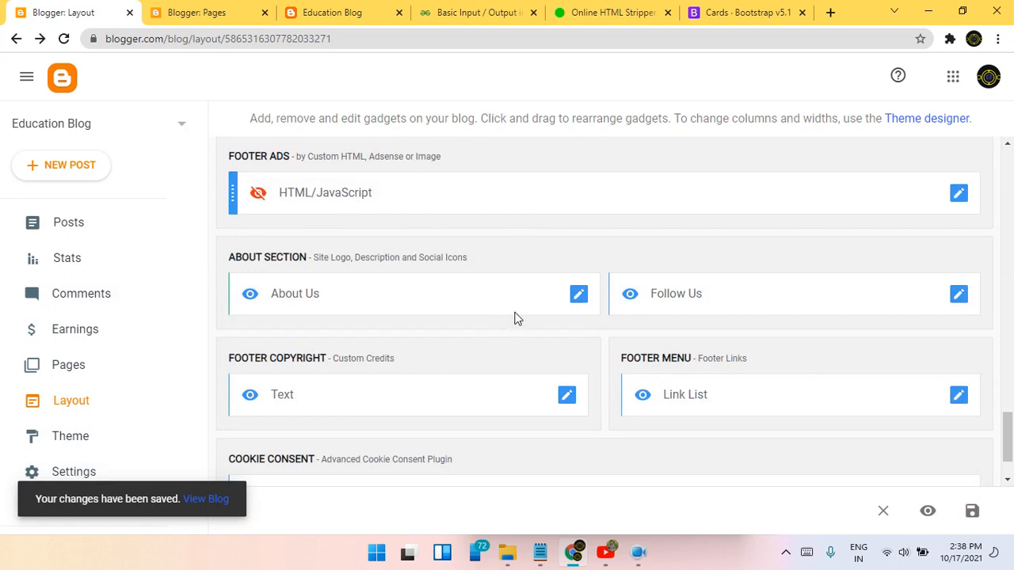
left_click(579, 295)
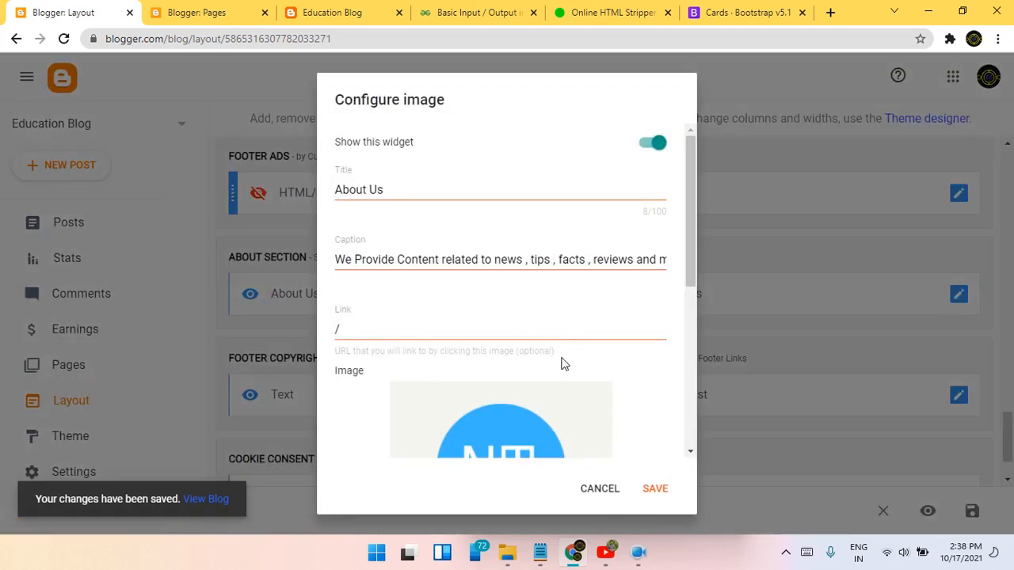
left_click(622, 495)
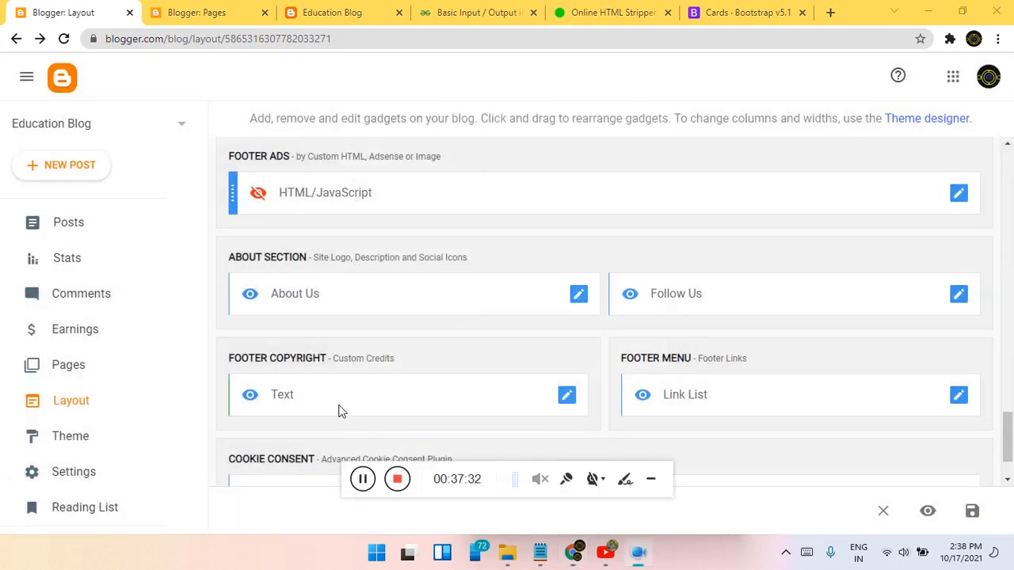
left_click(649, 479)
left_click(579, 295)
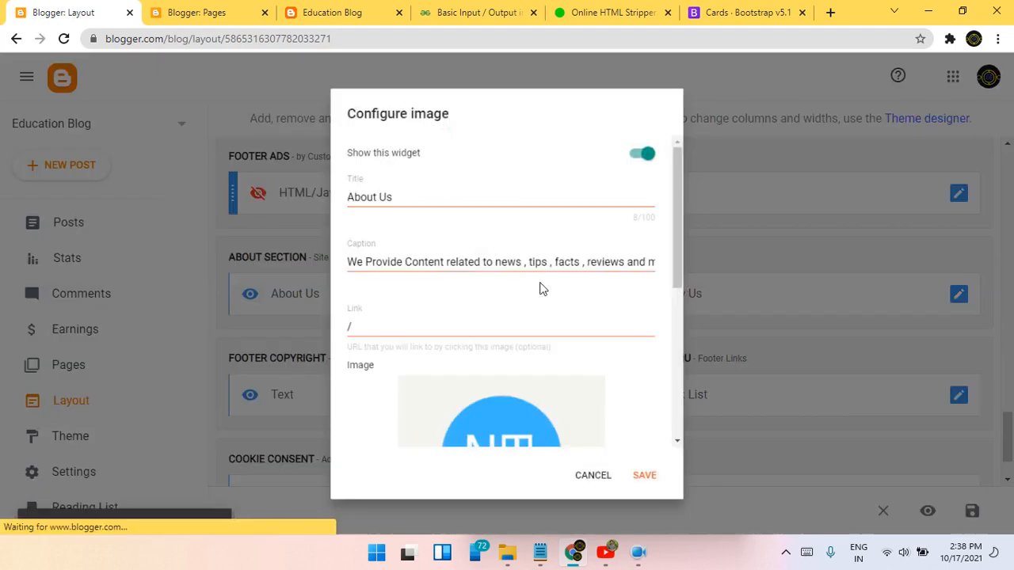
scroll(561, 422, "down", 3)
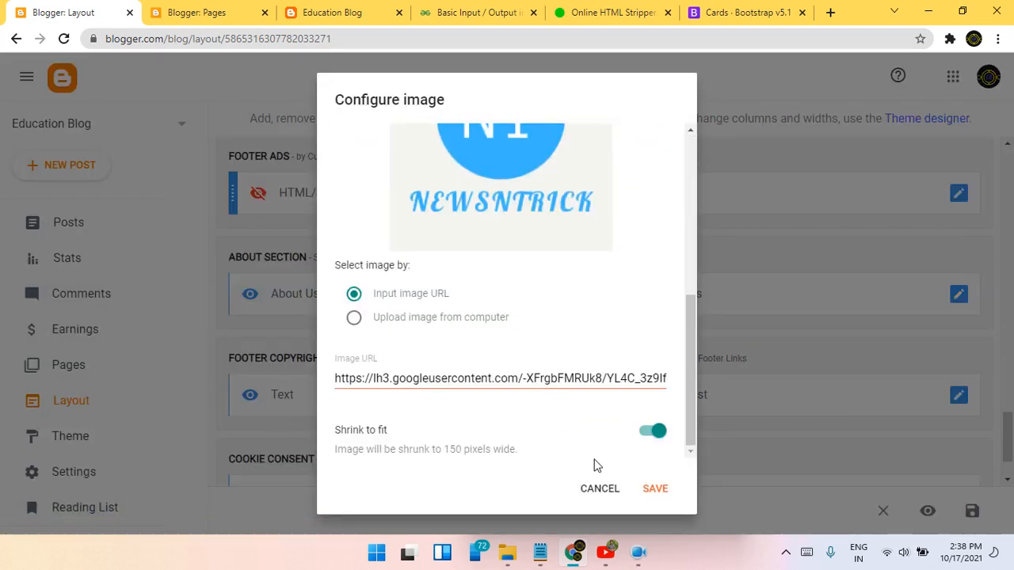
left_click(599, 488)
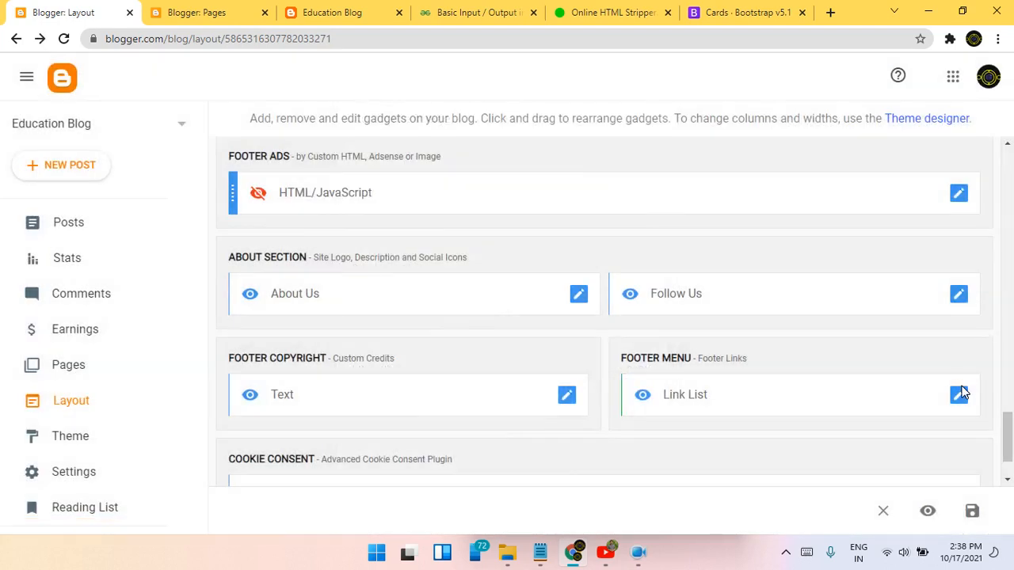
Step: Examine the social links in the Follow Us gadget and the text of the Footer Copyright gadget, leaving both unsaved
left_click(958, 292)
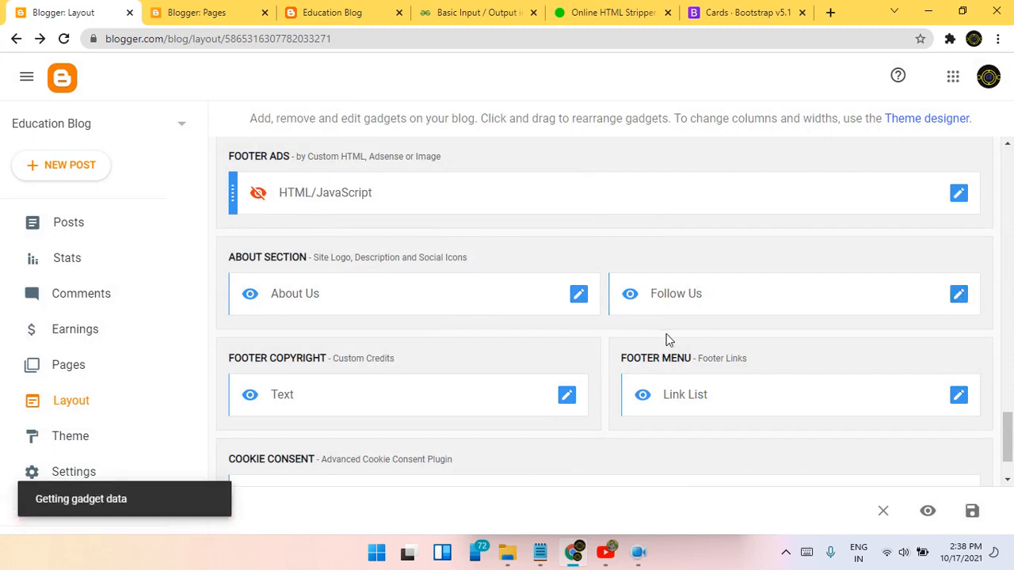
scroll(671, 348, "down", 3)
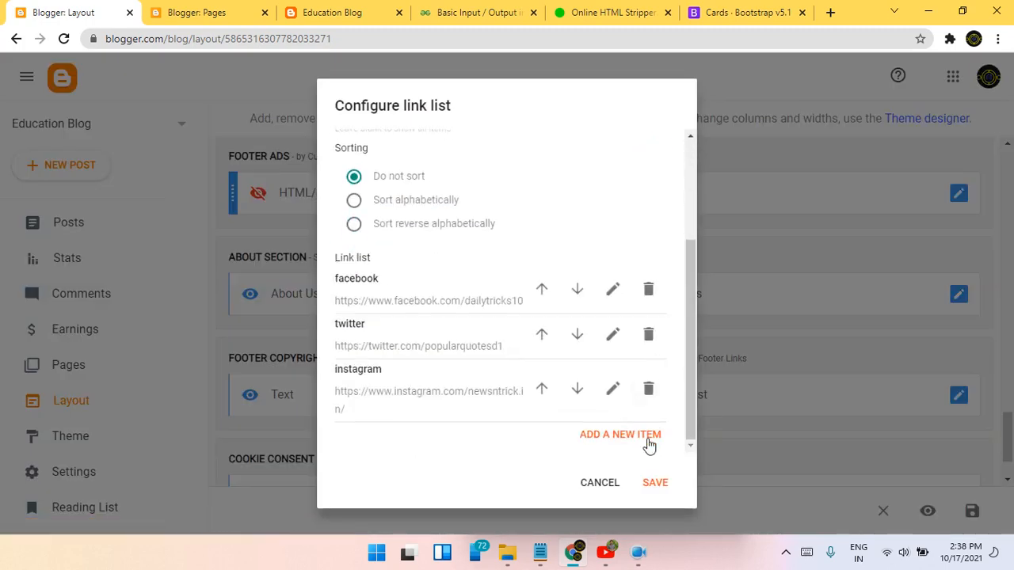
left_click(583, 487)
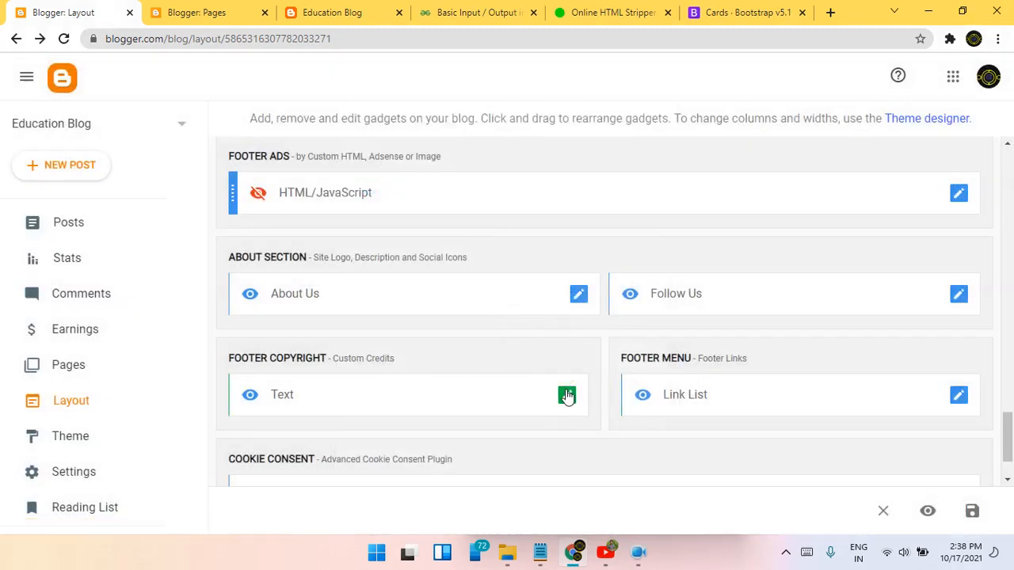
left_click(567, 396)
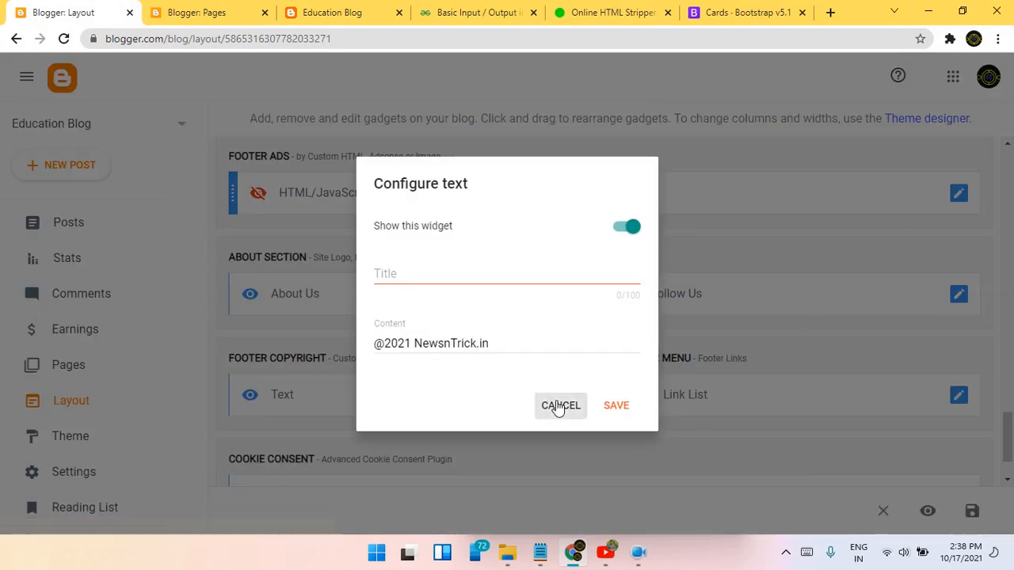
left_click(559, 405)
Step: Examine the sorting options and link items of the Footer Menu's link list, and close it without saving
left_click(959, 398)
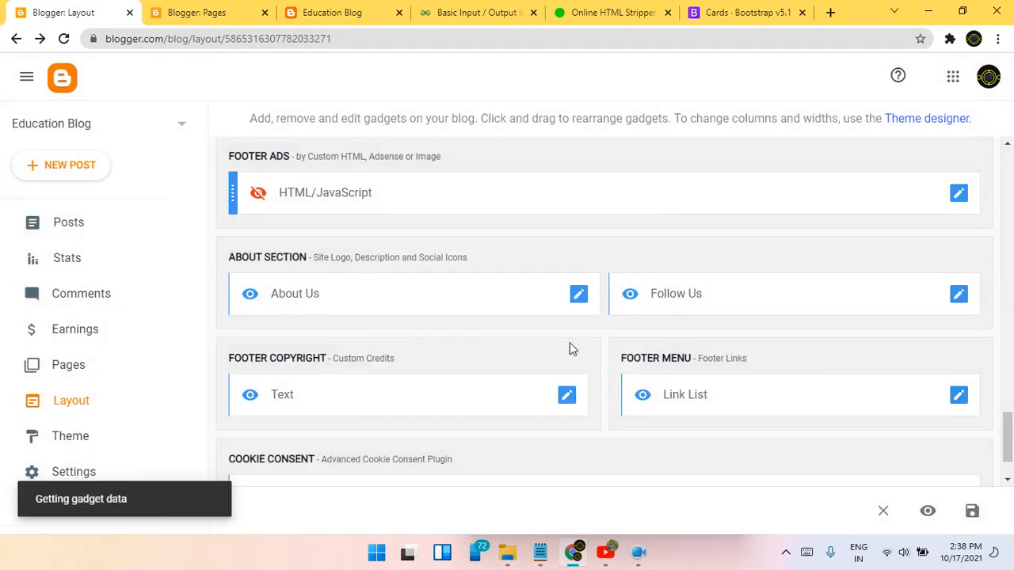
scroll(505, 350, "down", 5)
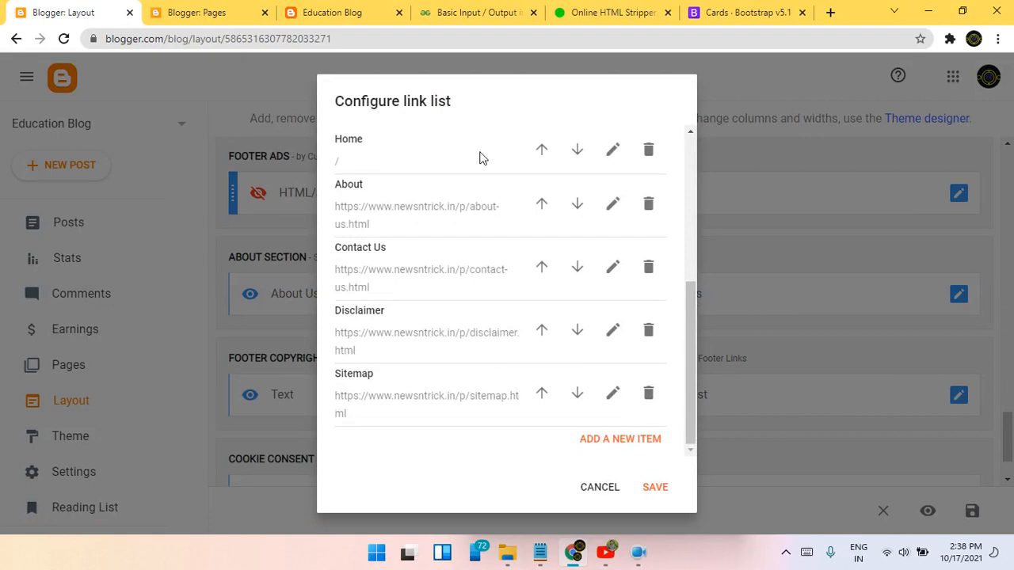
scroll(531, 256, "up", 2)
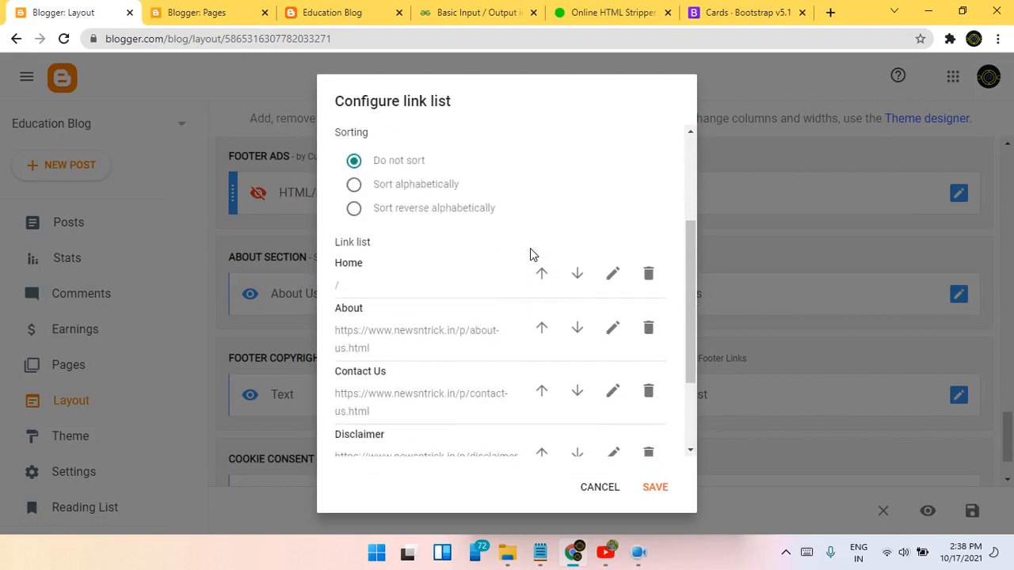
scroll(530, 252, "down", 3)
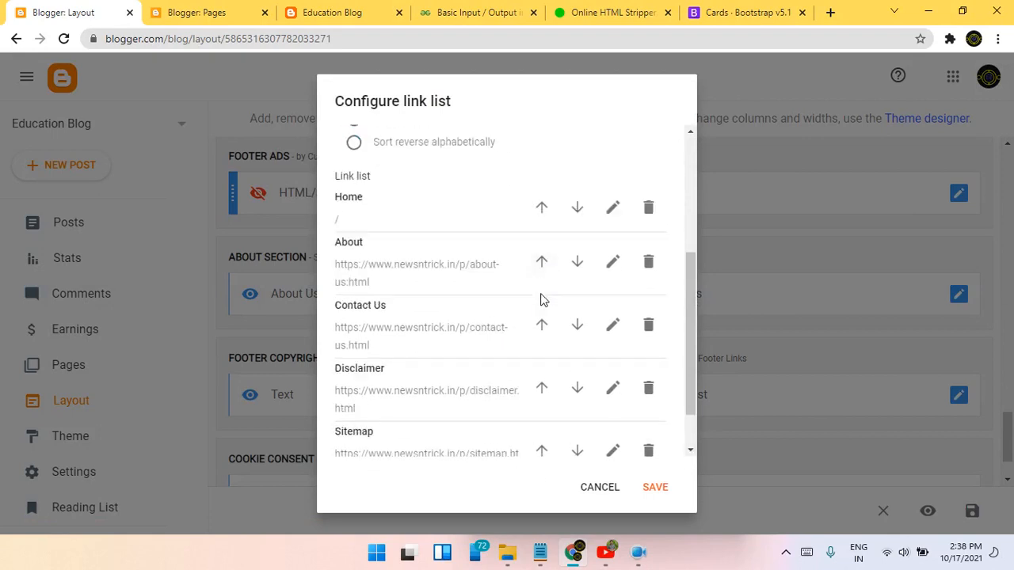
left_click(597, 488)
Step: Leave the layout editor and open the blog's list of posts
scroll(695, 357, "down", 1)
scroll(697, 357, "up", 3)
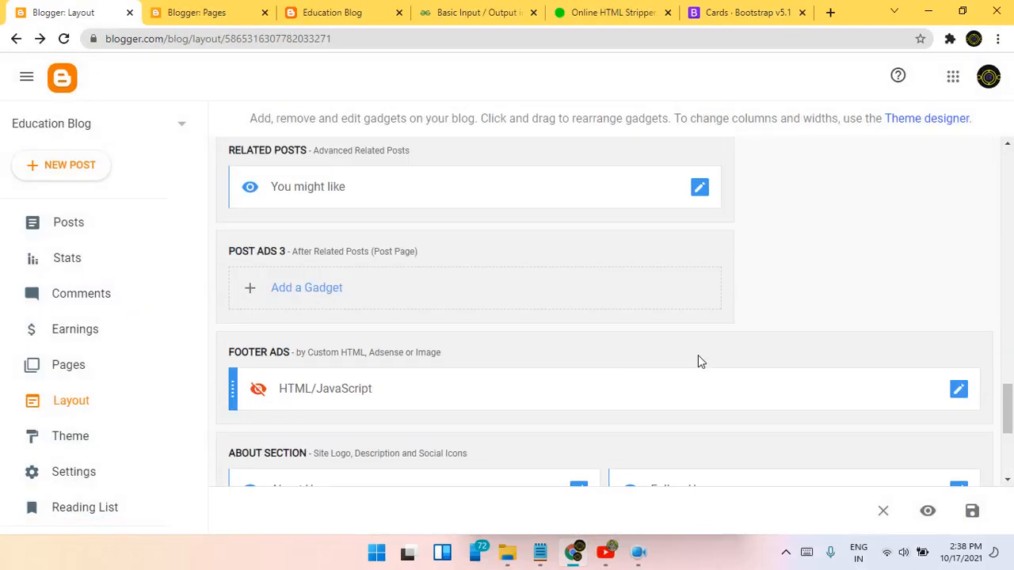
scroll(699, 362, "up", 6)
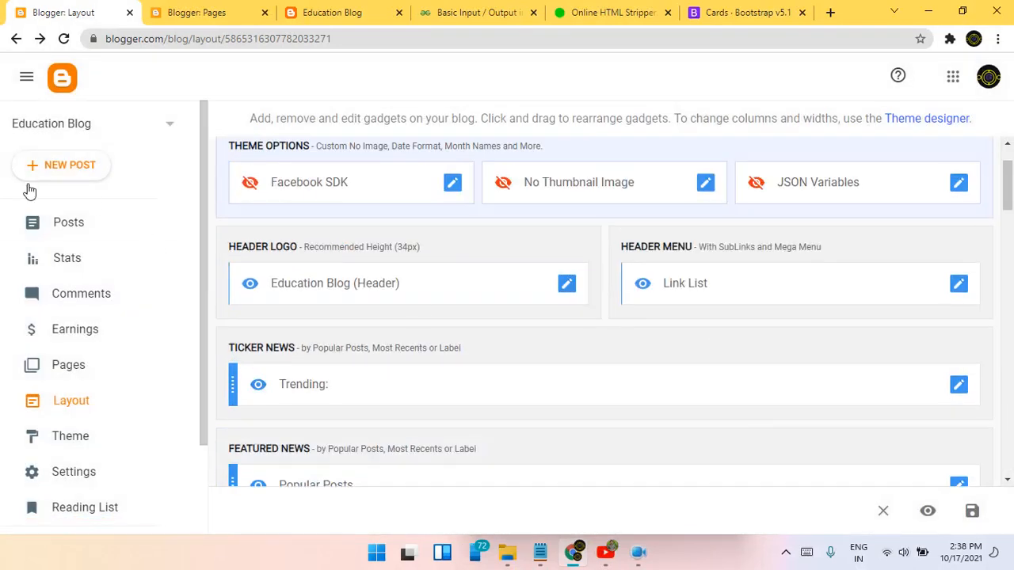
left_click(60, 224)
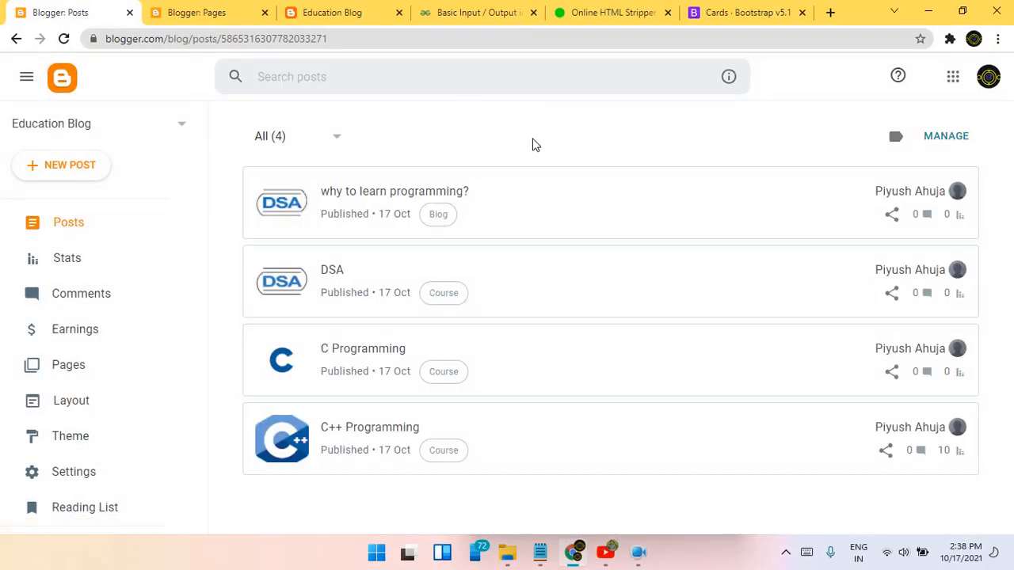